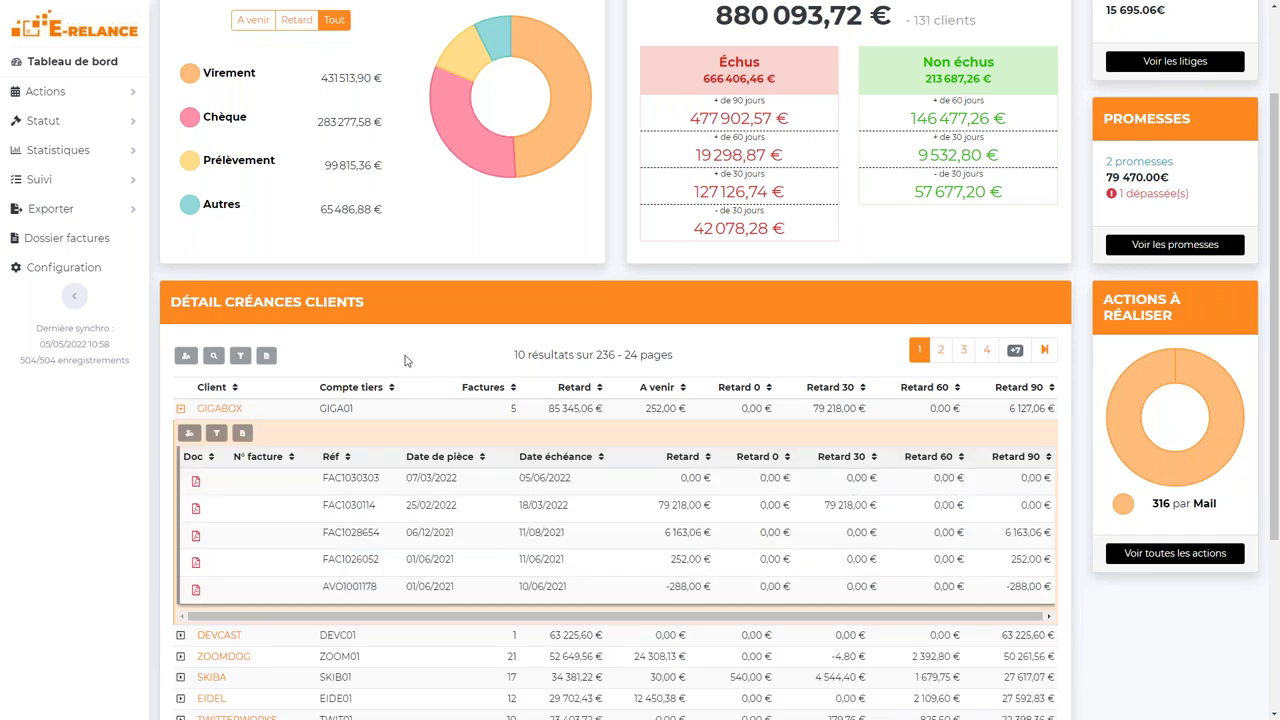
- Examine the dashboard's overdue and not-yet-due receivables by ageing period alongside the client receivables detail
scroll(400, 365, "down", 1)
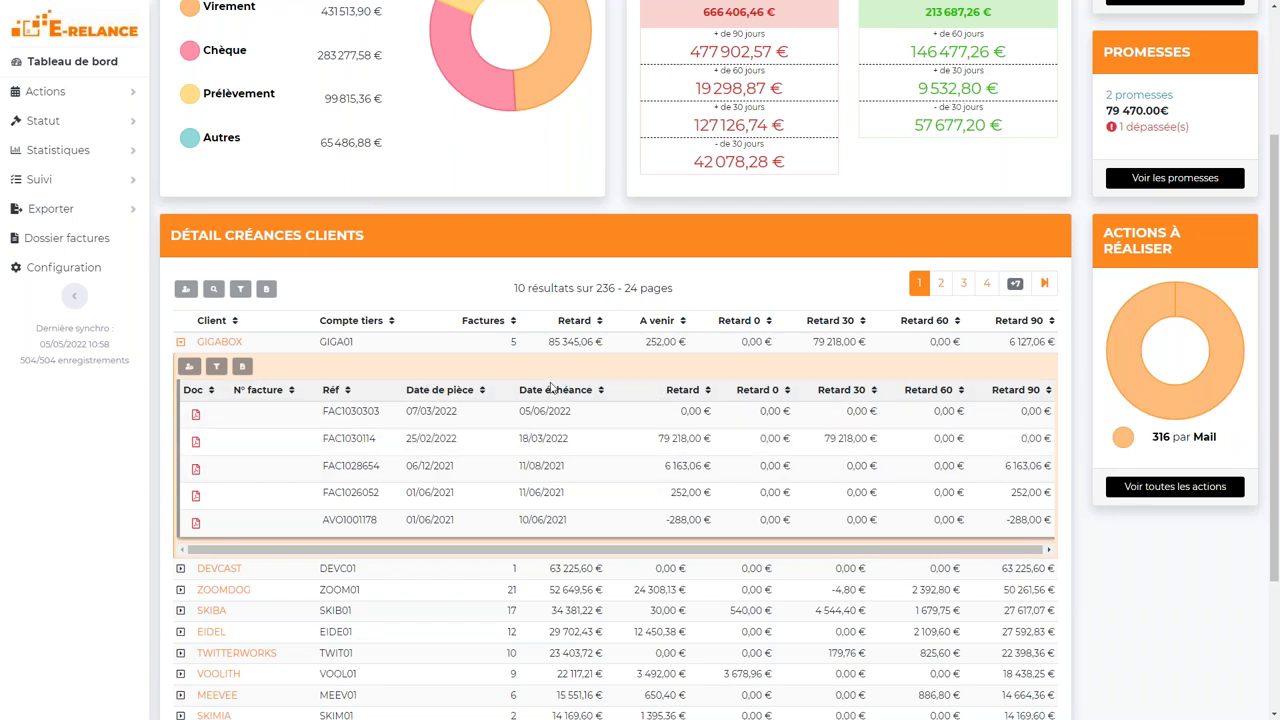
scroll(560, 400, "up", 2)
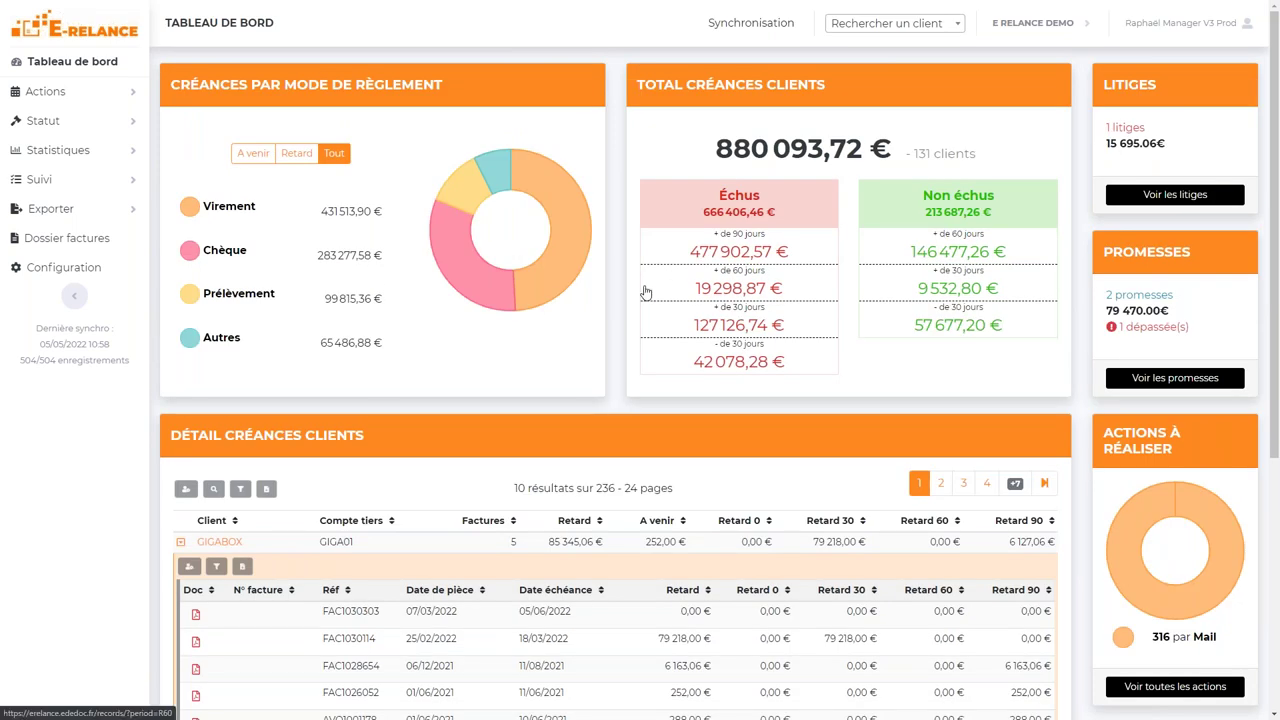
scroll(645, 292, "down", 1)
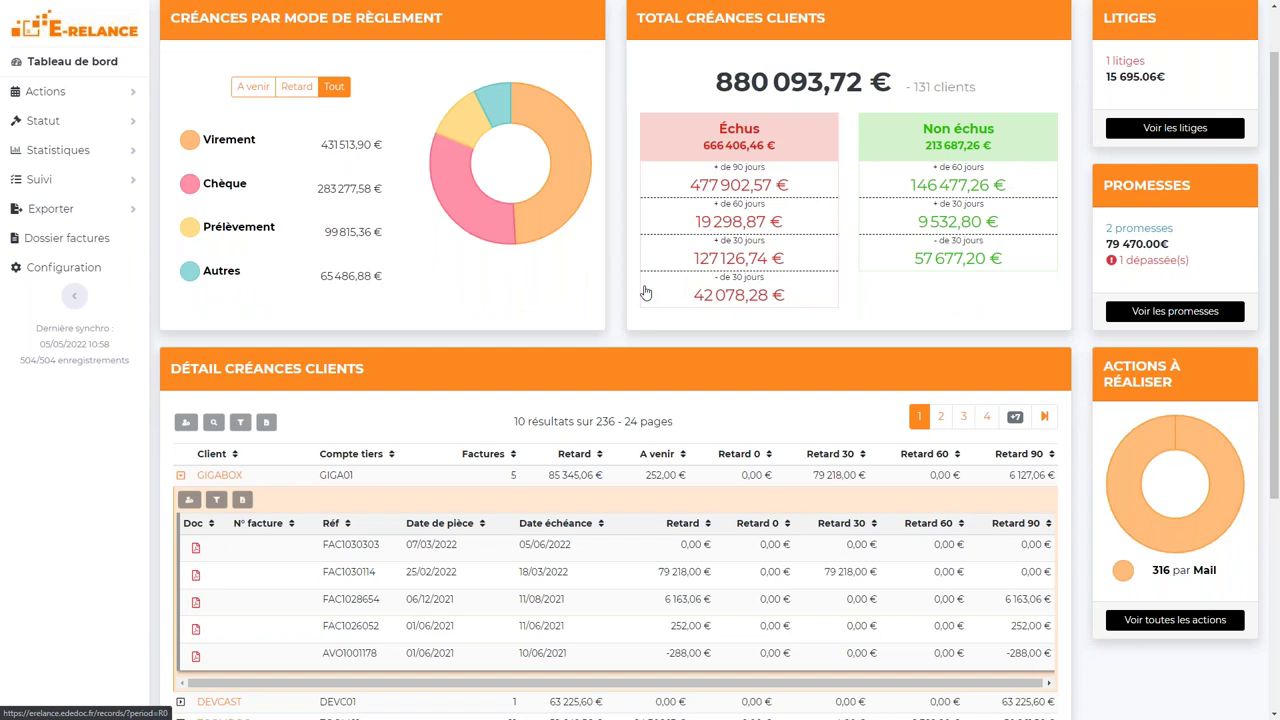
scroll(645, 292, "down", 2)
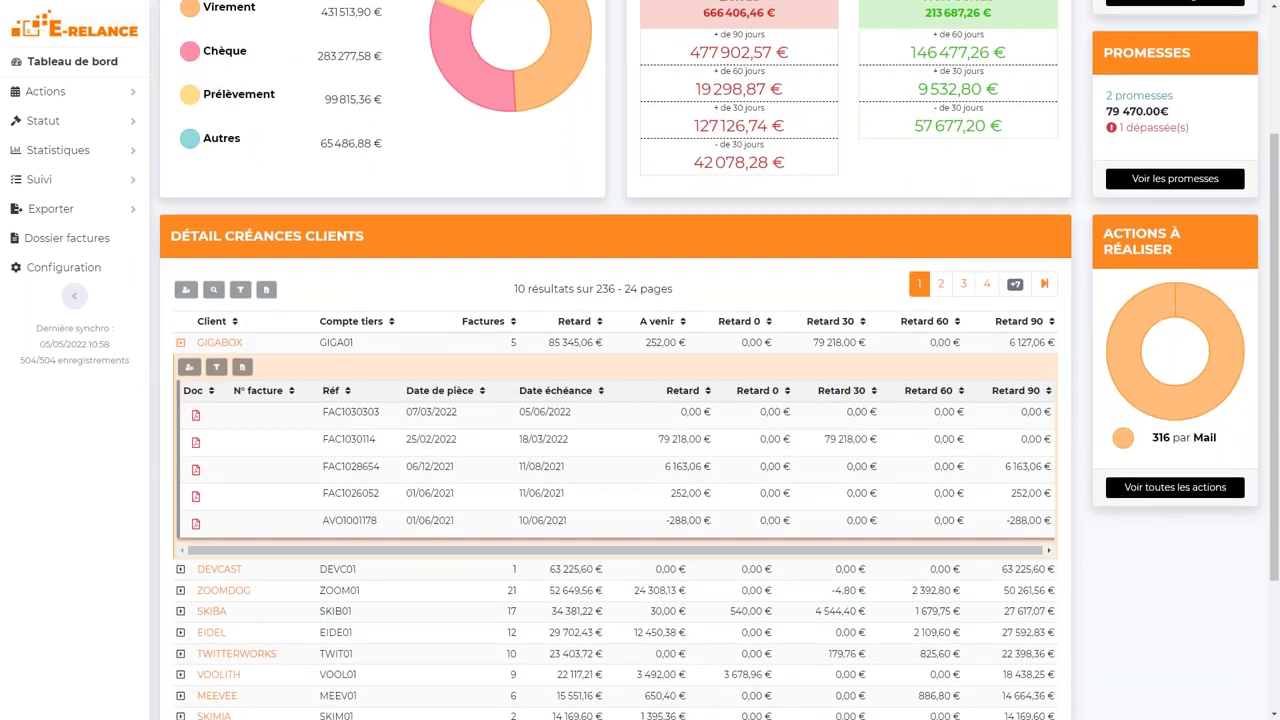
scroll(838, 56, "up", 3)
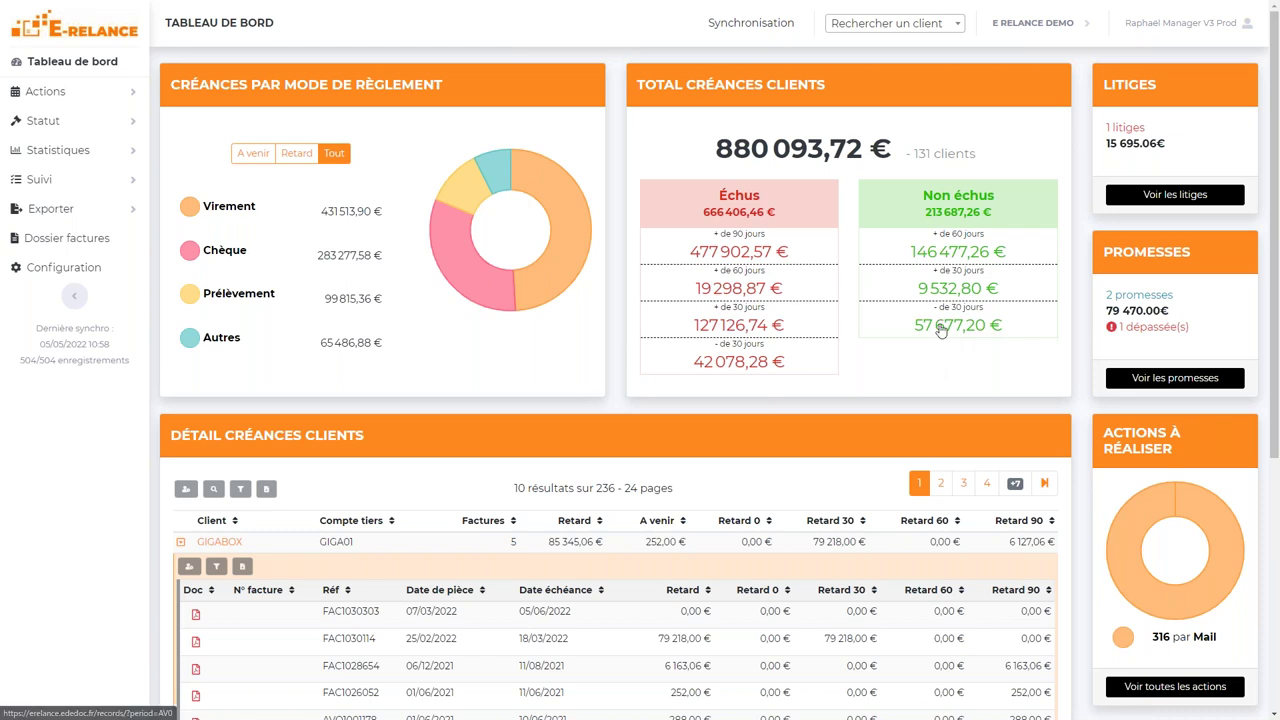
scroll(937, 330, "down", 4)
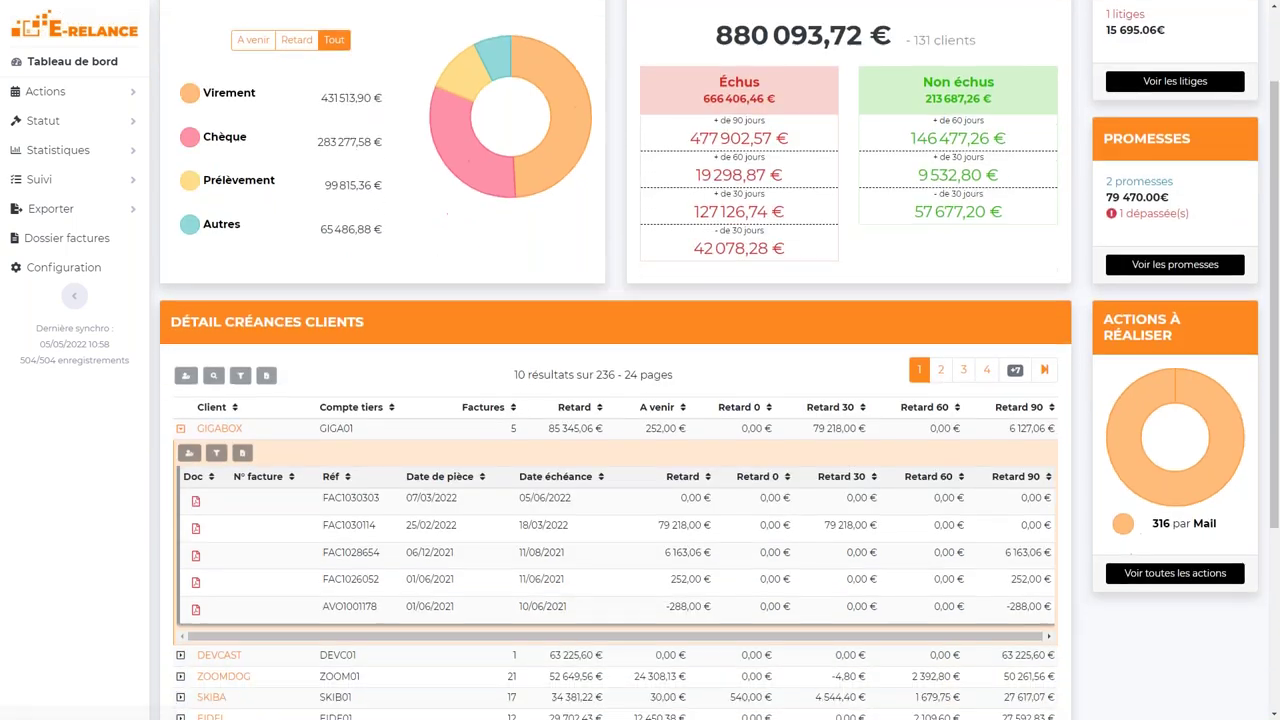
scroll(927, 328, "up", 1)
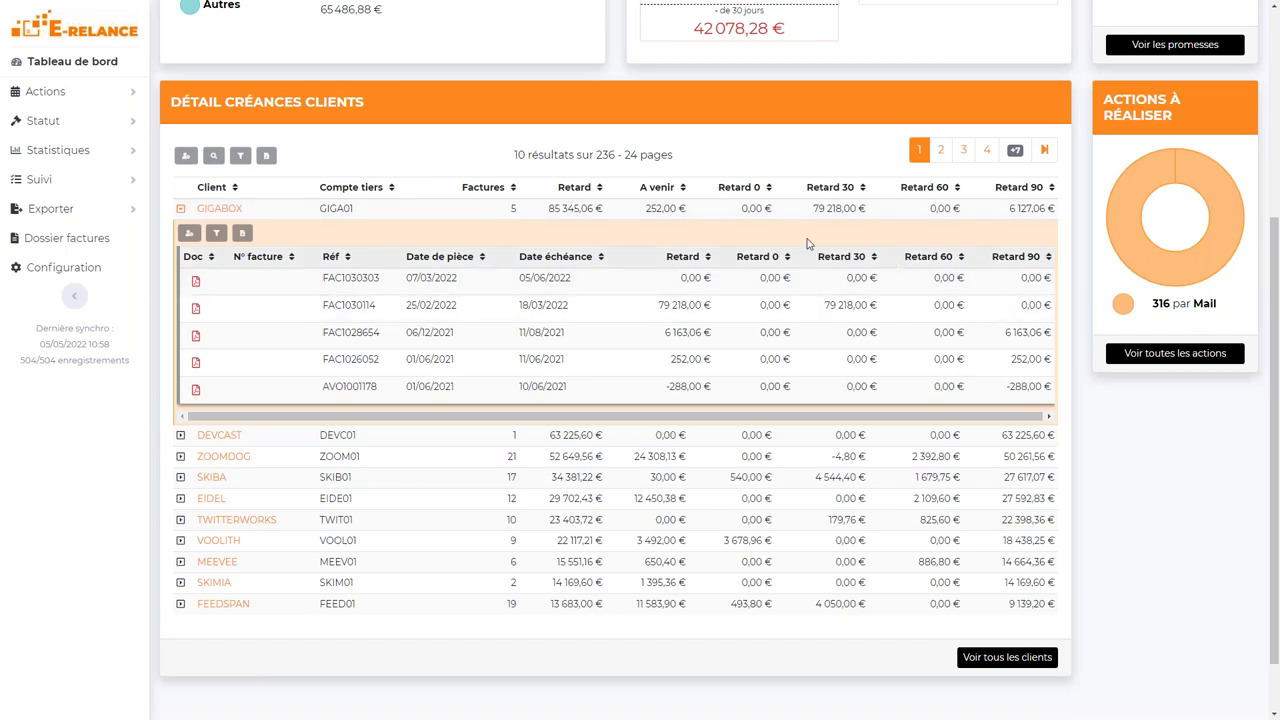
- Expand DEVCAST's invoices in the client receivables detail and compare the client amounts with the dashboard totals
left_click(181, 437)
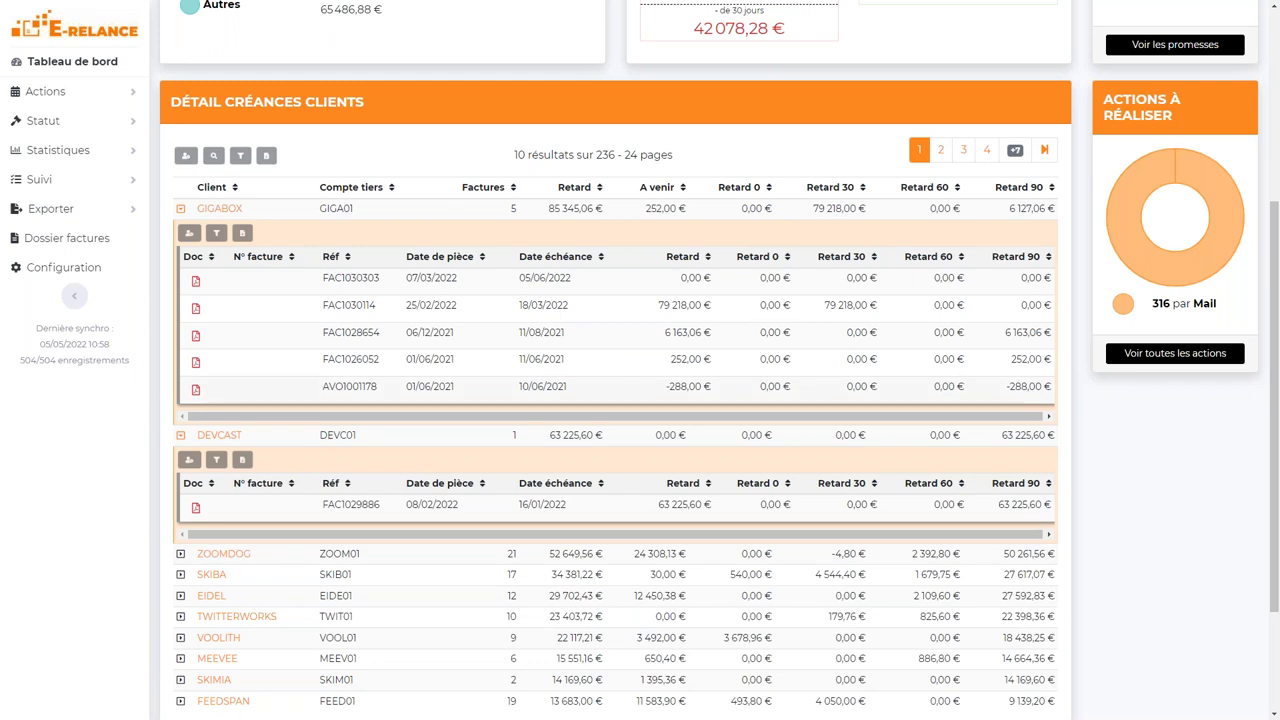
scroll(700, 420, "down", 2)
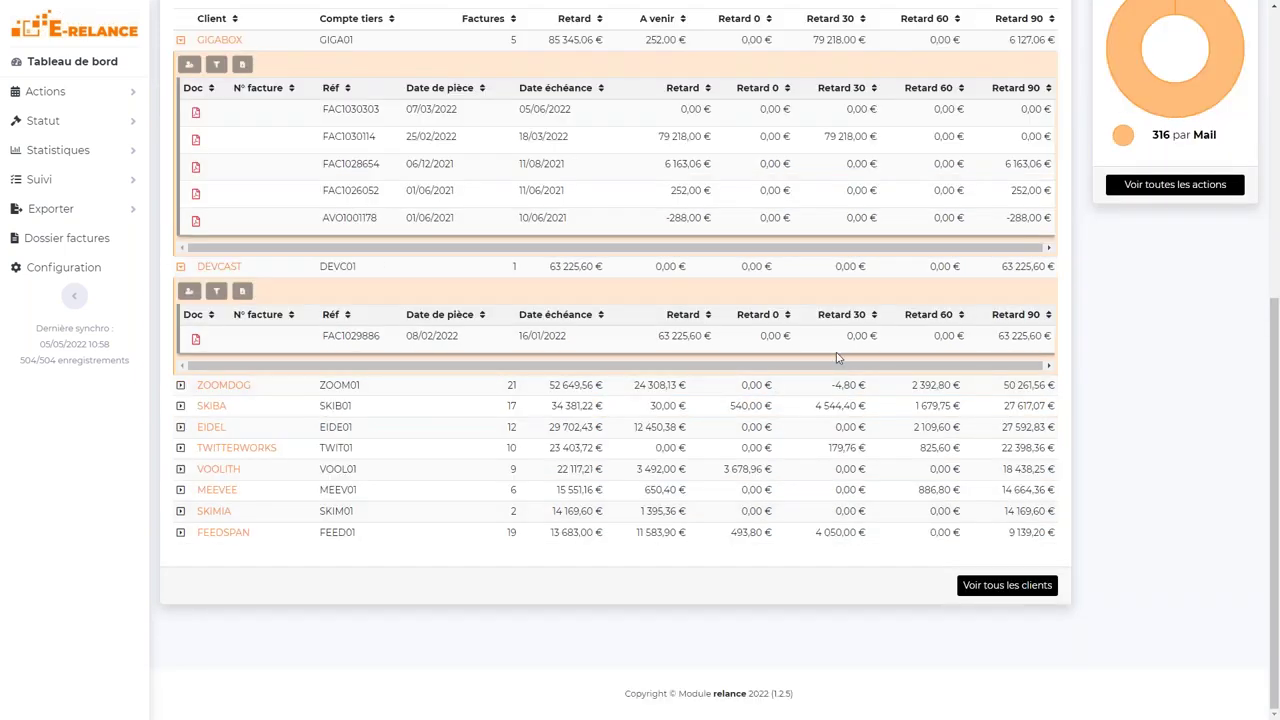
scroll(837, 357, "up", 2)
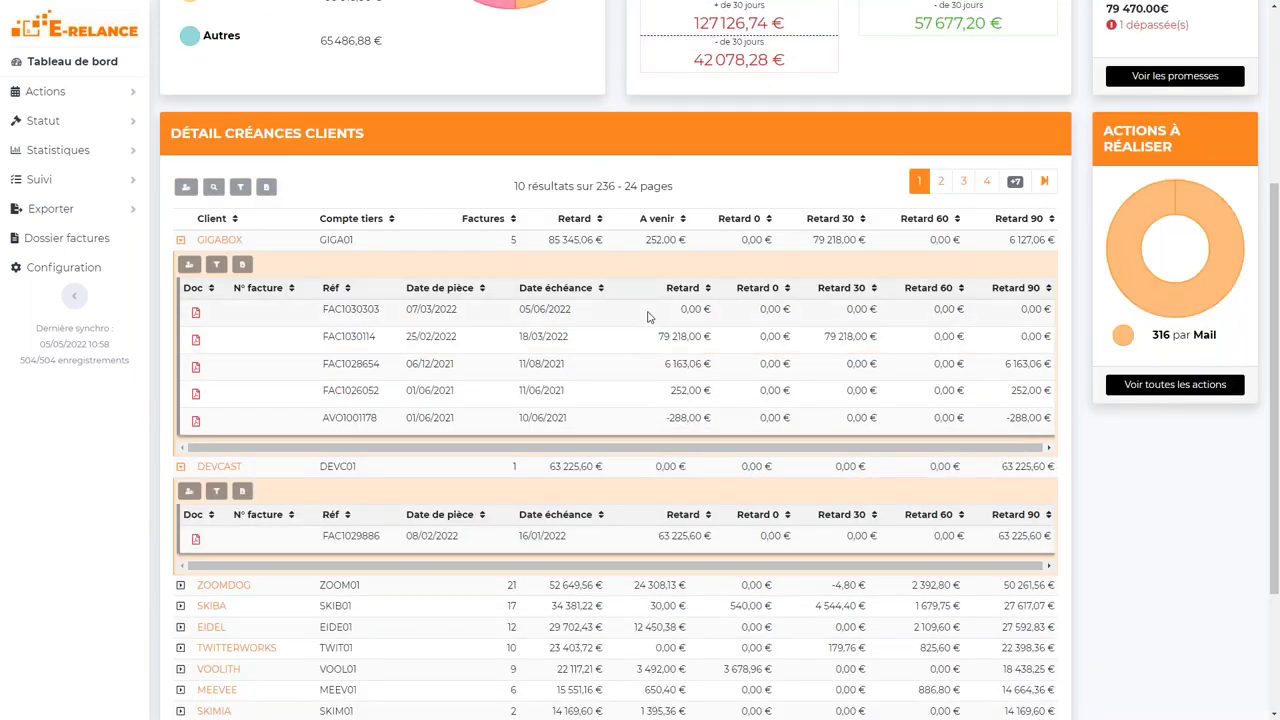
scroll(647, 317, "up", 3)
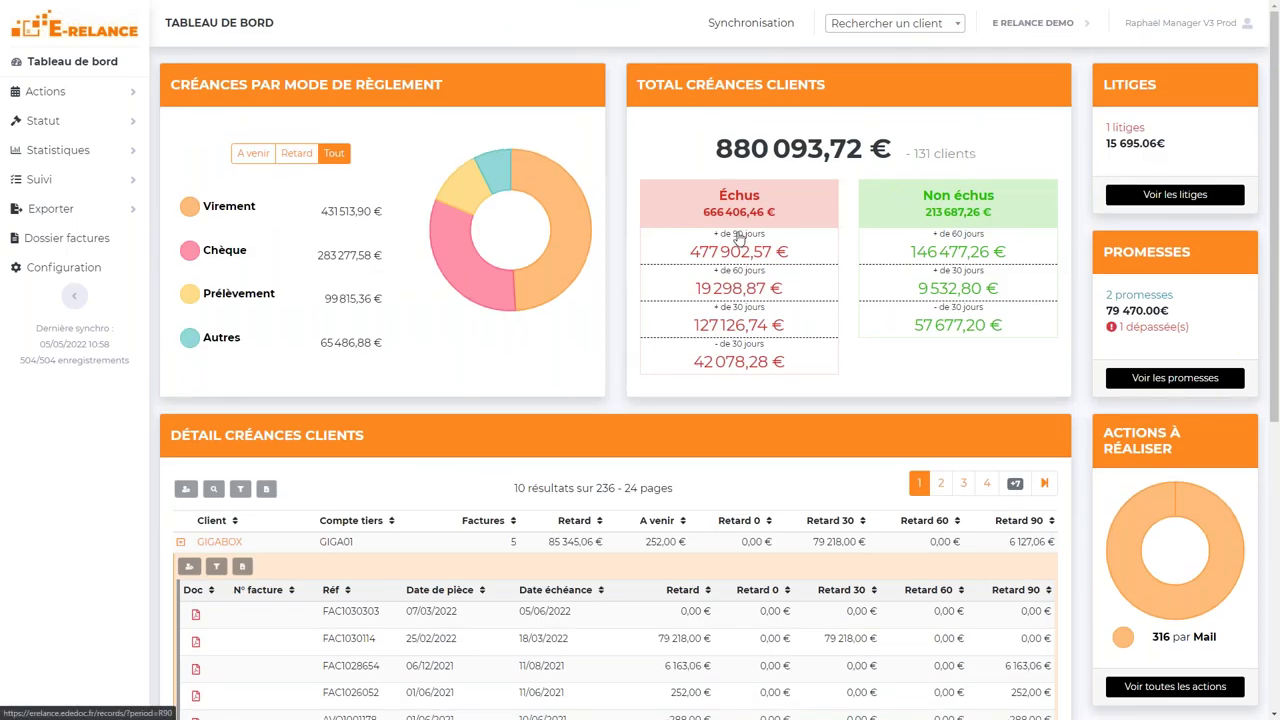
scroll(737, 238, "down", 2)
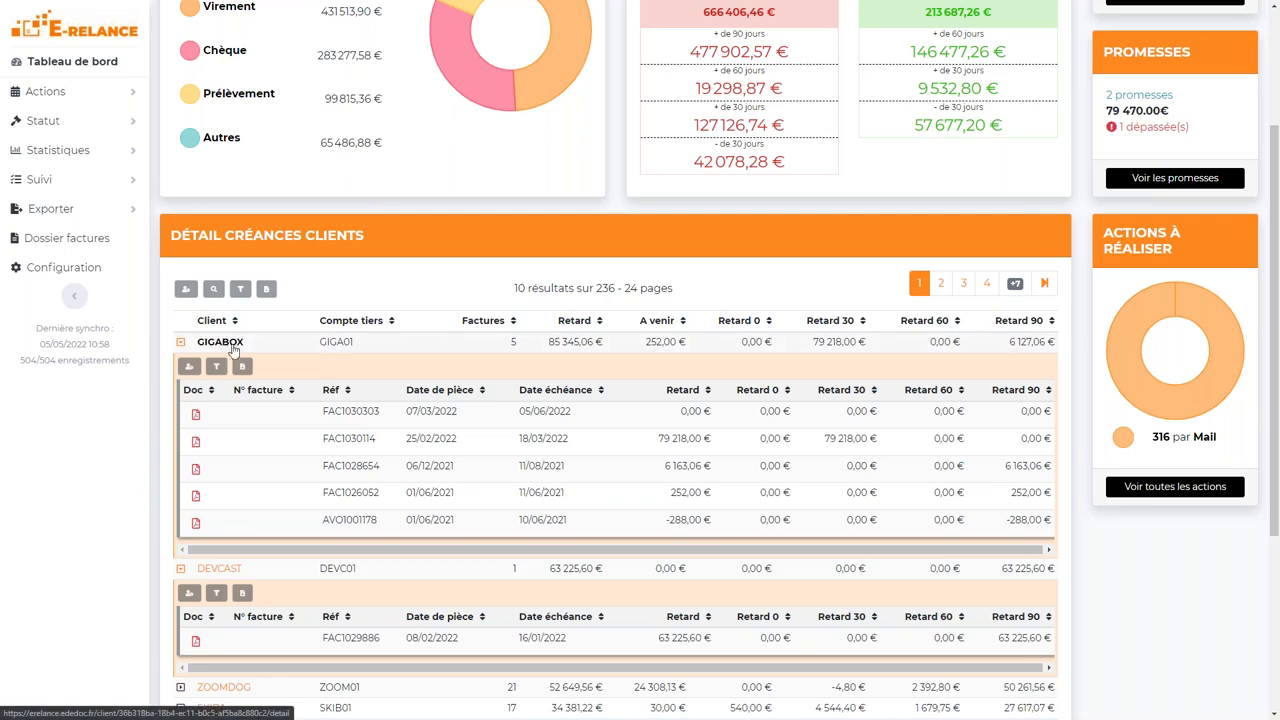
scroll(306, 354, "down", 2)
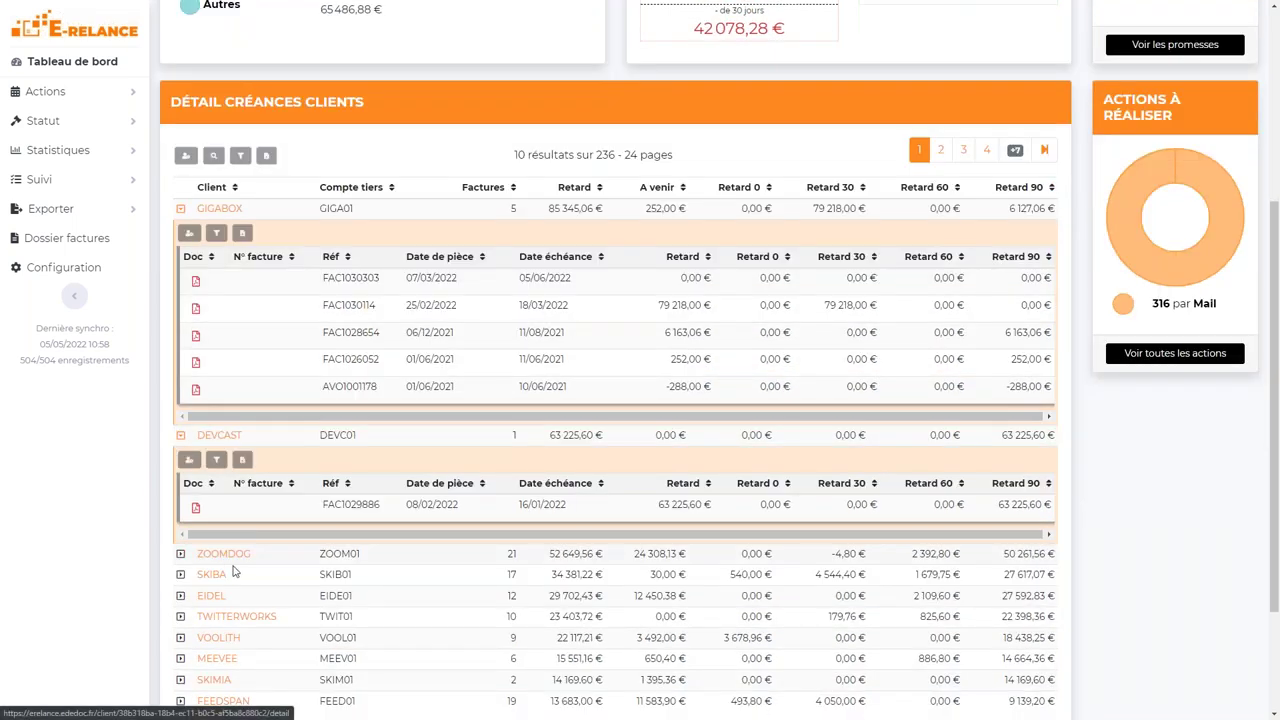
scroll(398, 458, "up", 5)
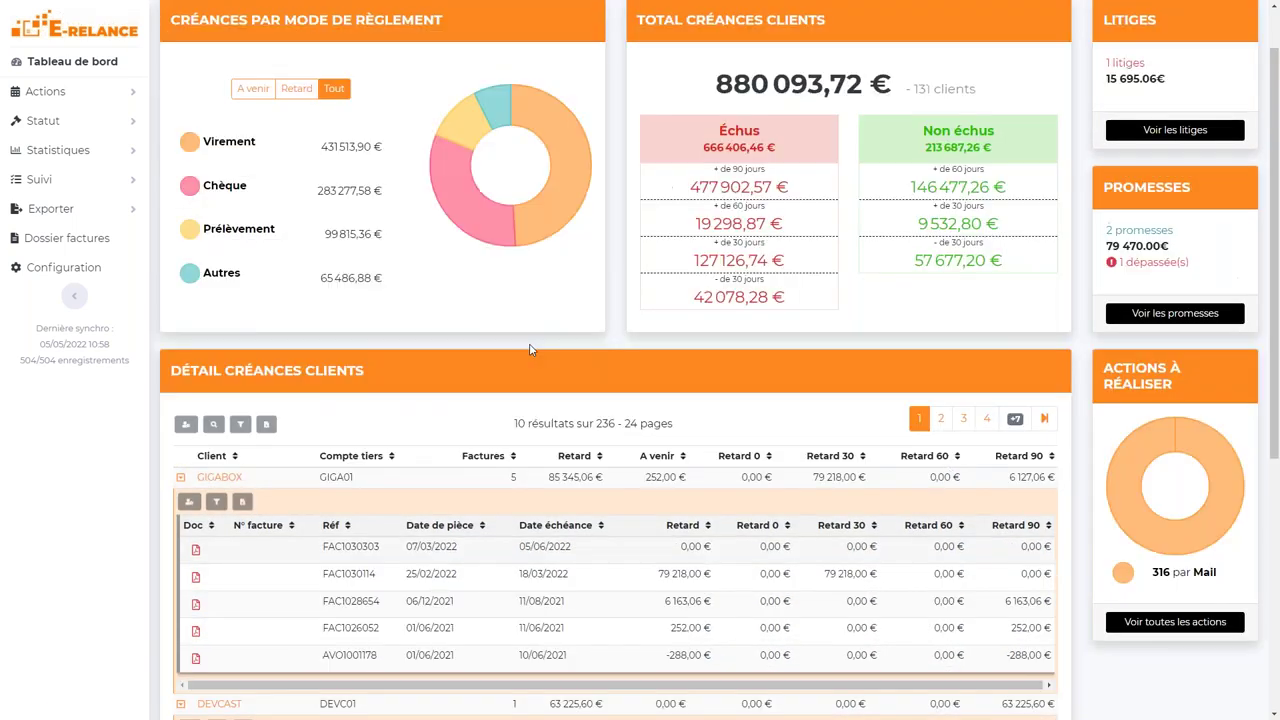
- Search the clients for "giga" and open the GIGABOX client record
left_click(877, 30)
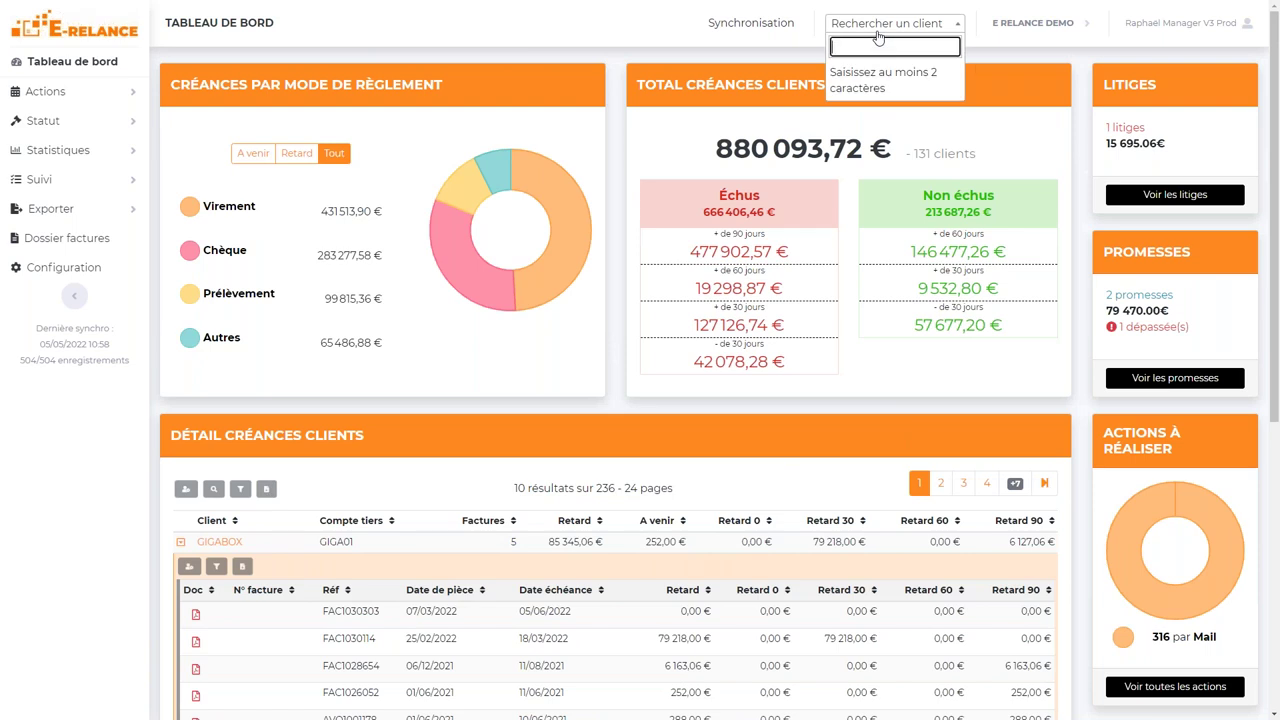
type("gig")
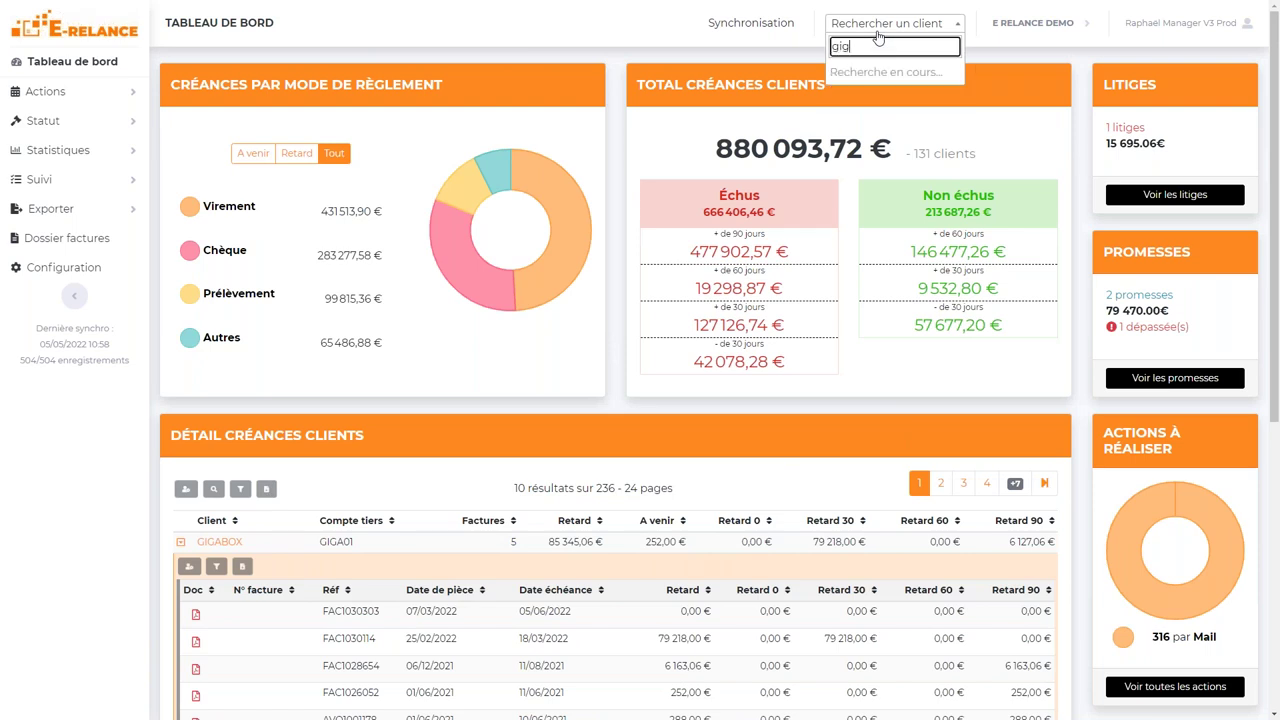
type("a")
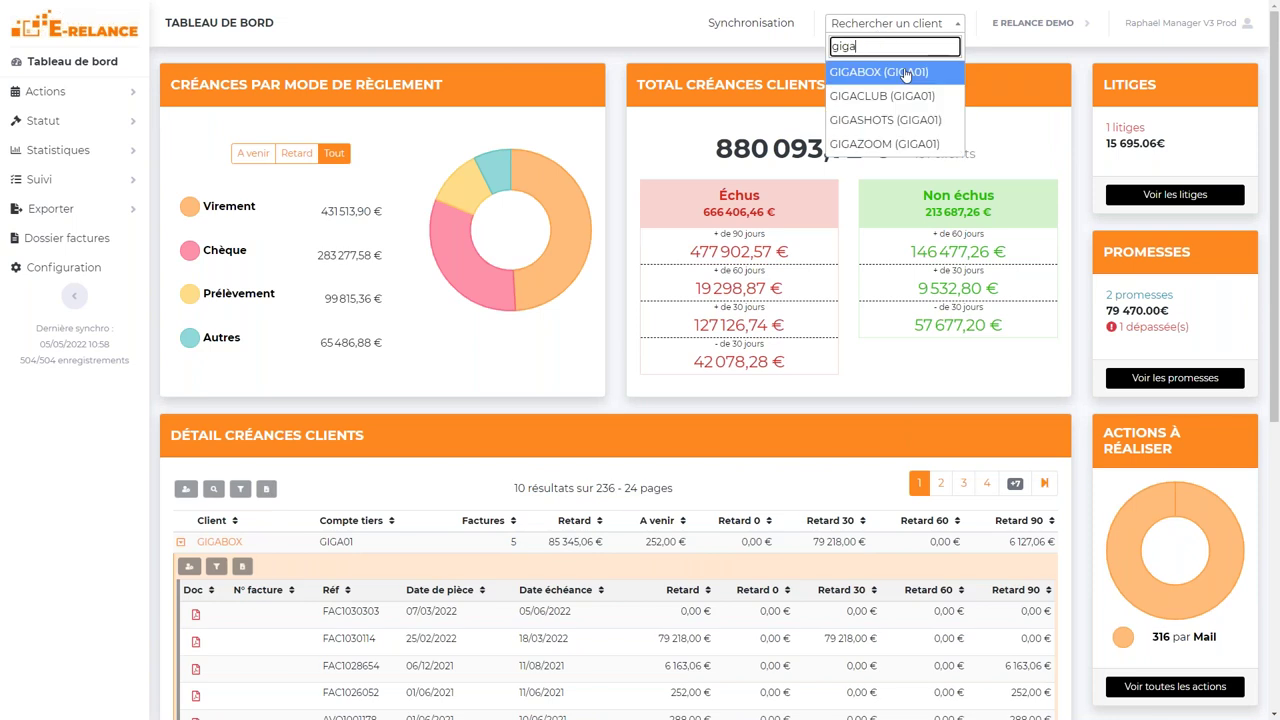
left_click(905, 73)
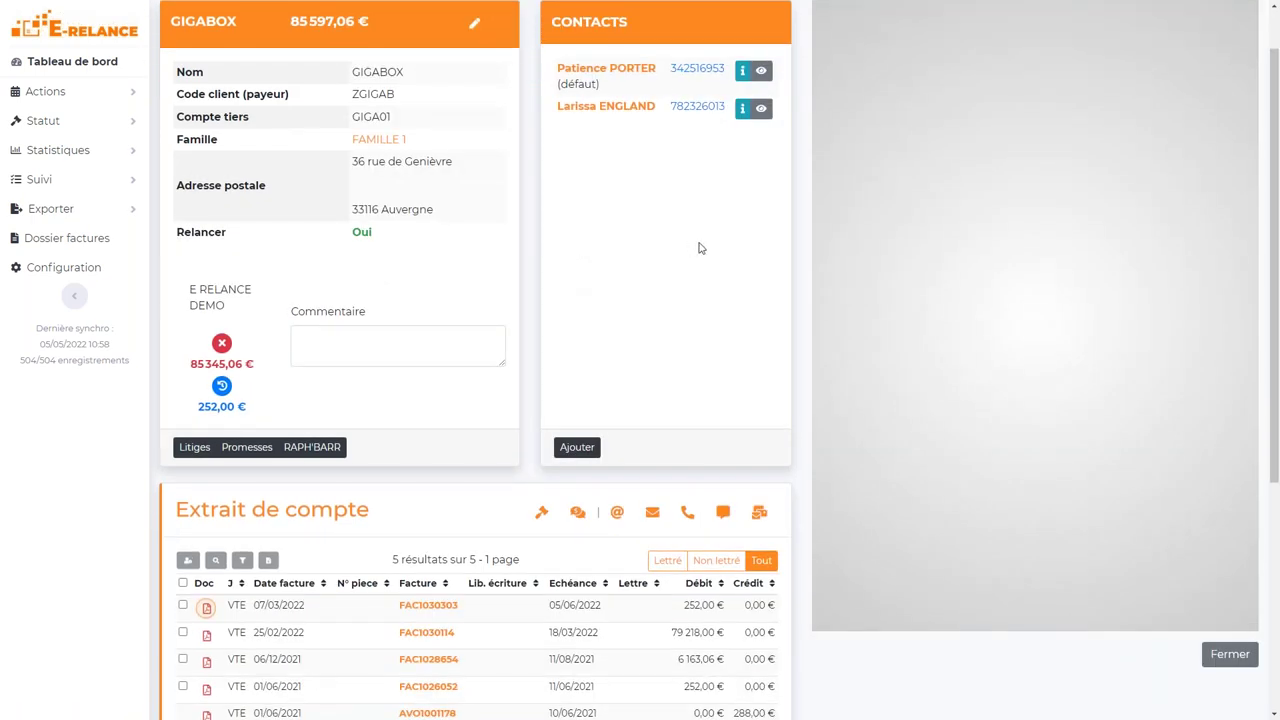
- Review GIGABOX's total balance, client details and account statement
scroll(600, 200, "up", 1)
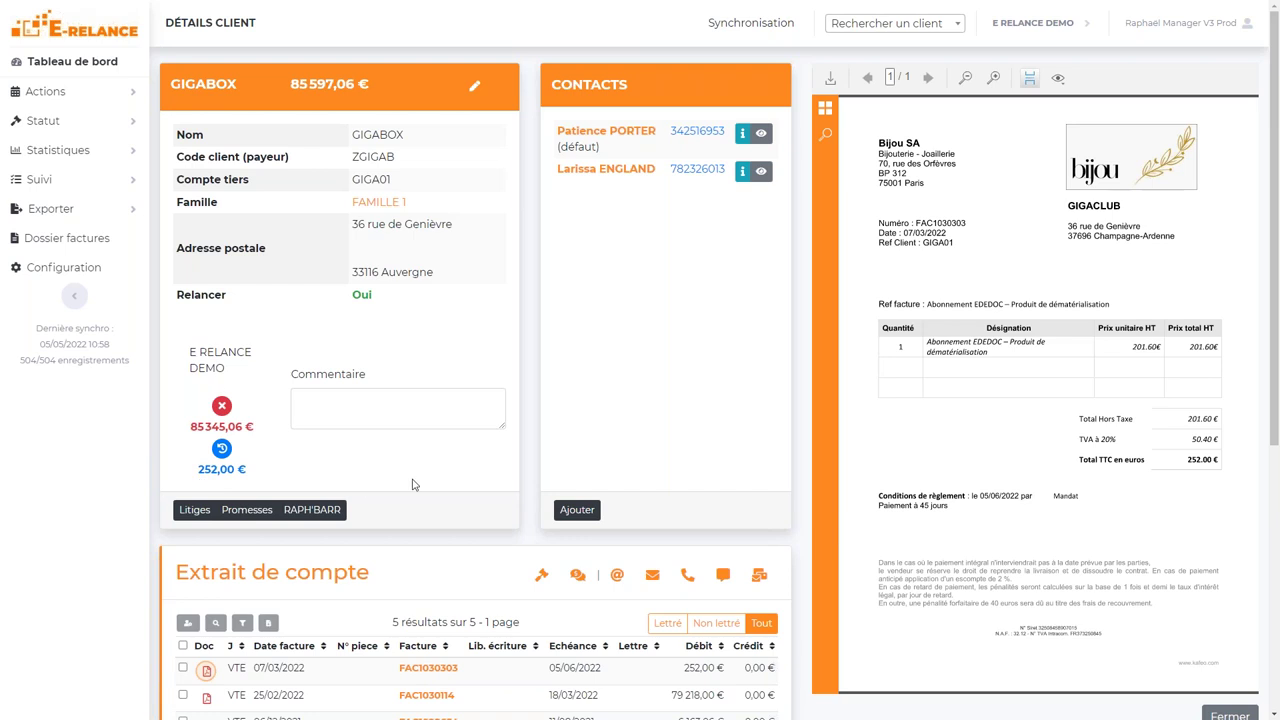
left_click_drag(282, 81, 375, 86)
left_click(382, 86)
scroll(451, 379, "down", 1)
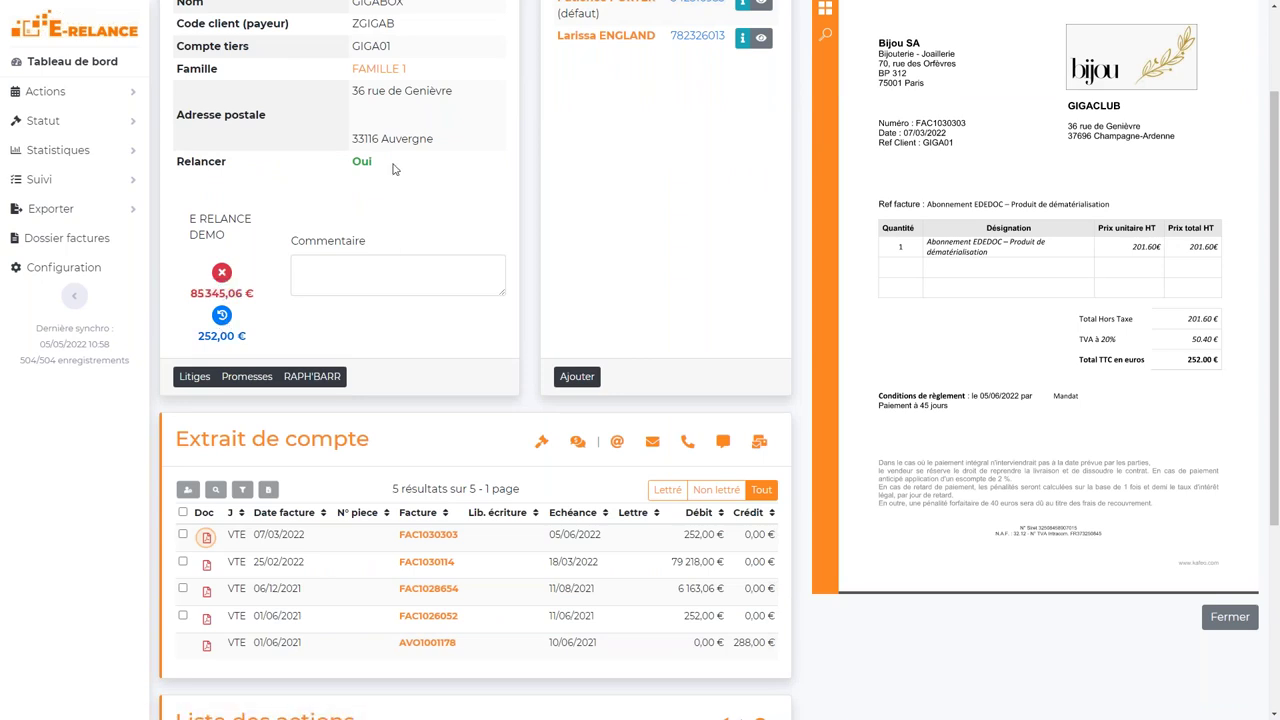
scroll(393, 170, "up", 1)
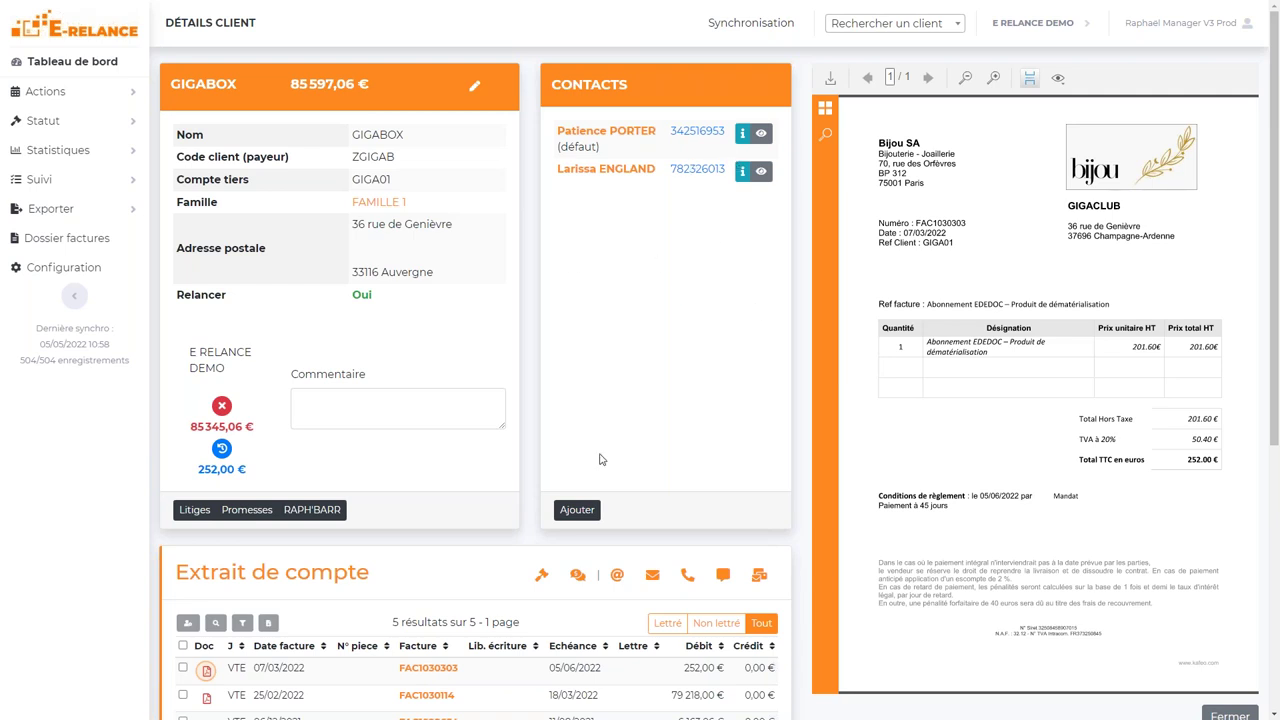
- View the new contact form for GIGABOX, including its email and mobile fields, and leave it without saving
left_click(591, 521)
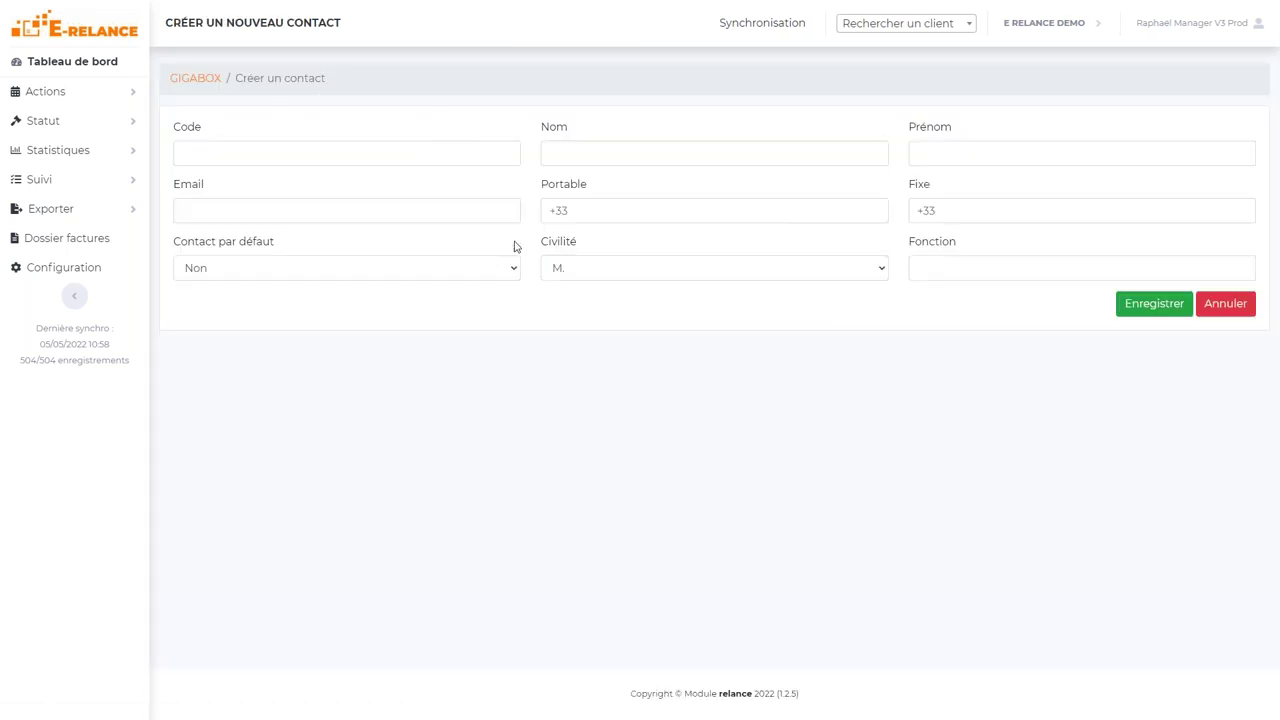
left_click(320, 206)
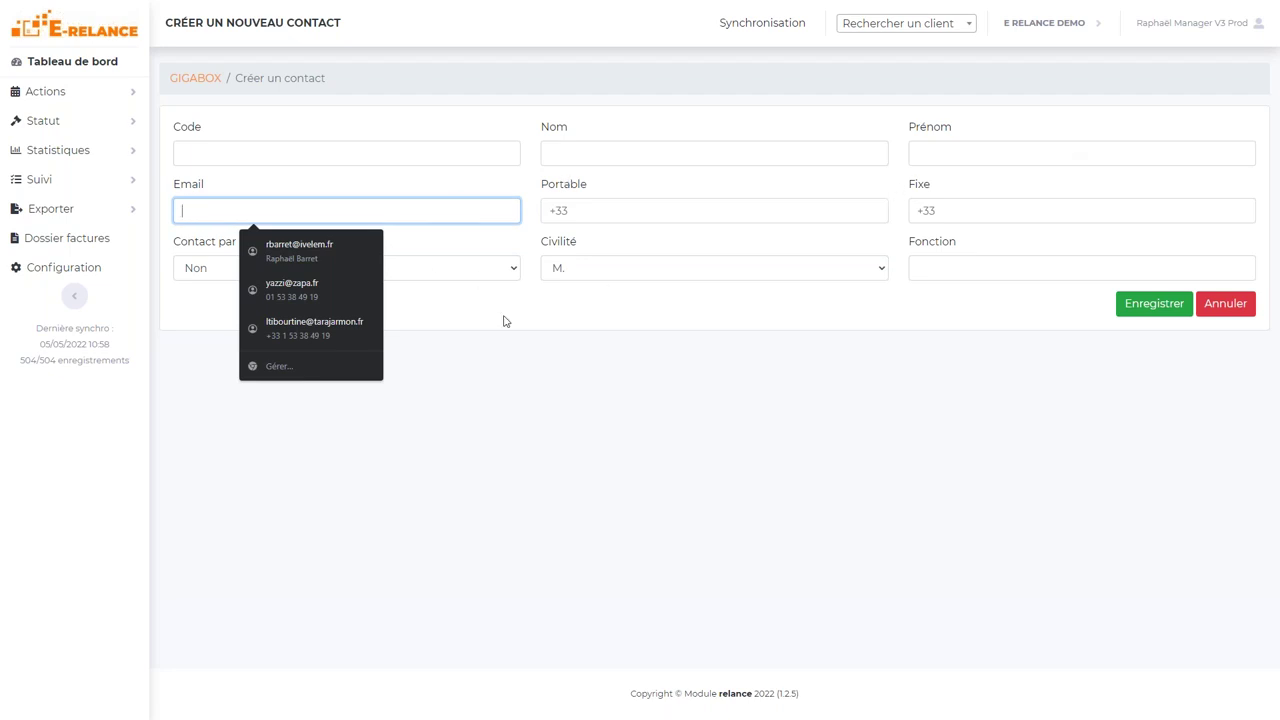
left_click(760, 212)
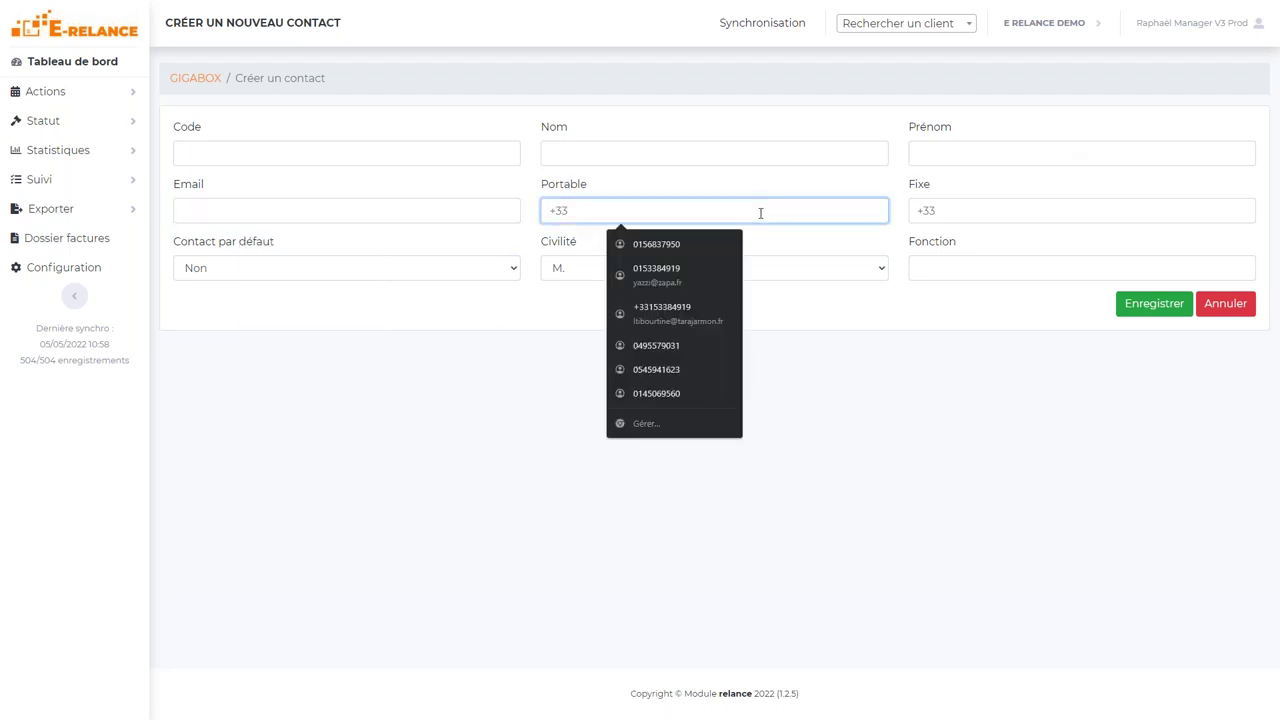
left_click(1243, 311)
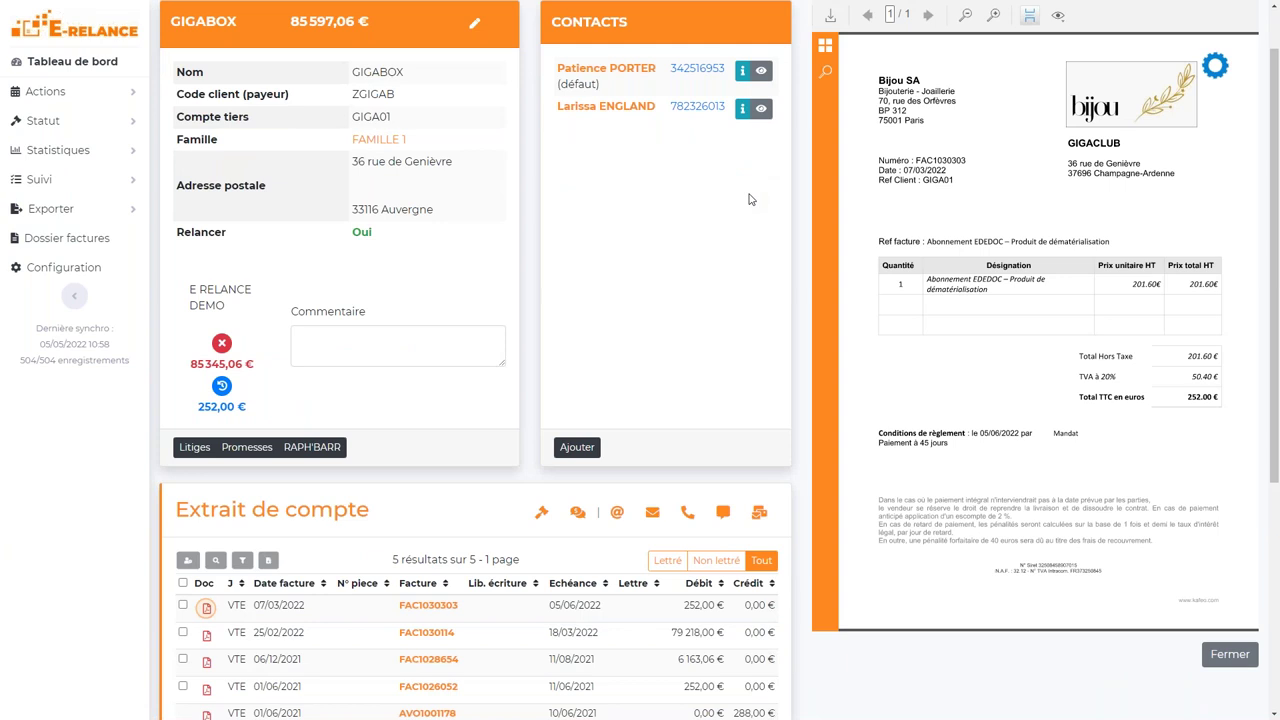
- View GIGABOX's summary of overdue and upcoming amounts by company, and close it
scroll(748, 196, "down", 3)
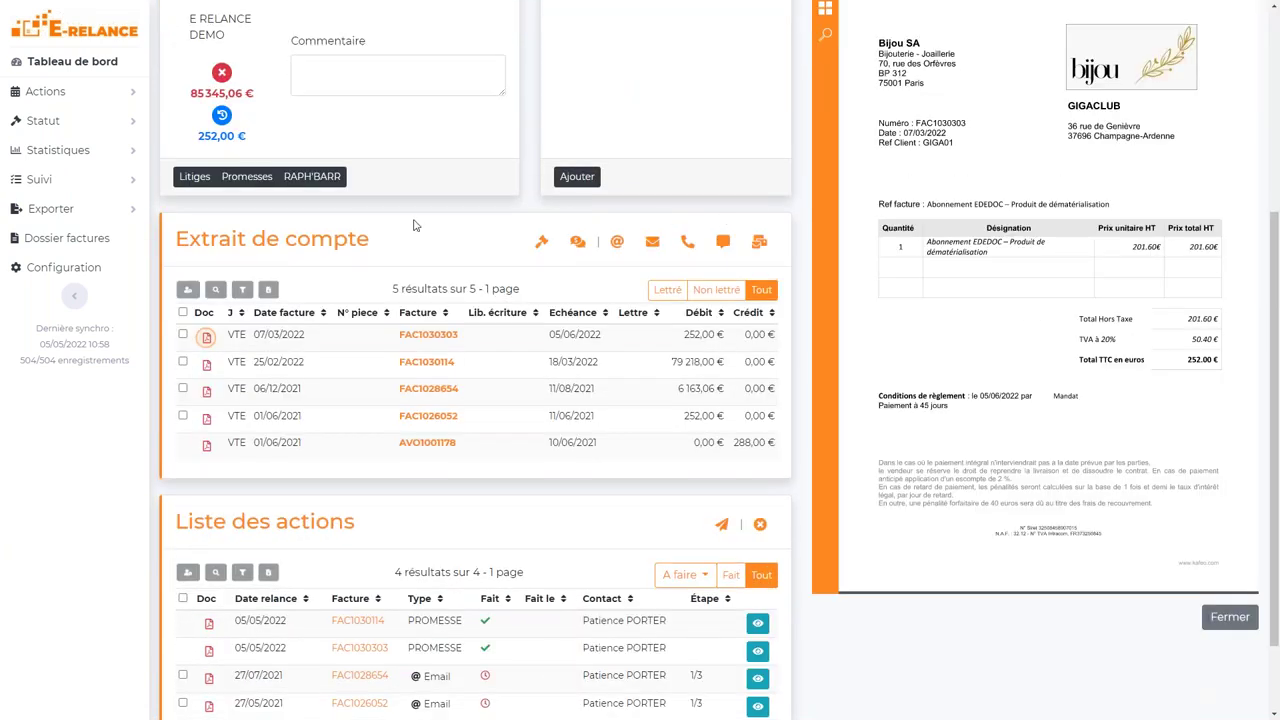
scroll(428, 234, "up", 4)
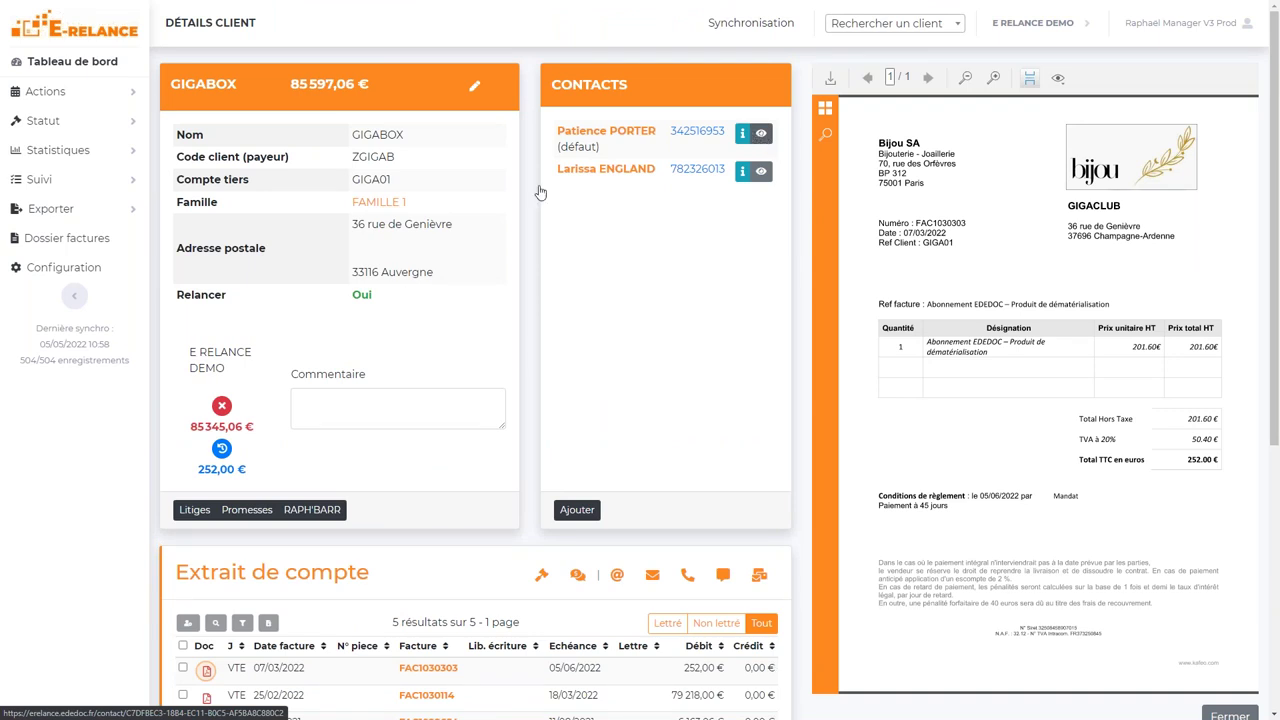
left_click(312, 509)
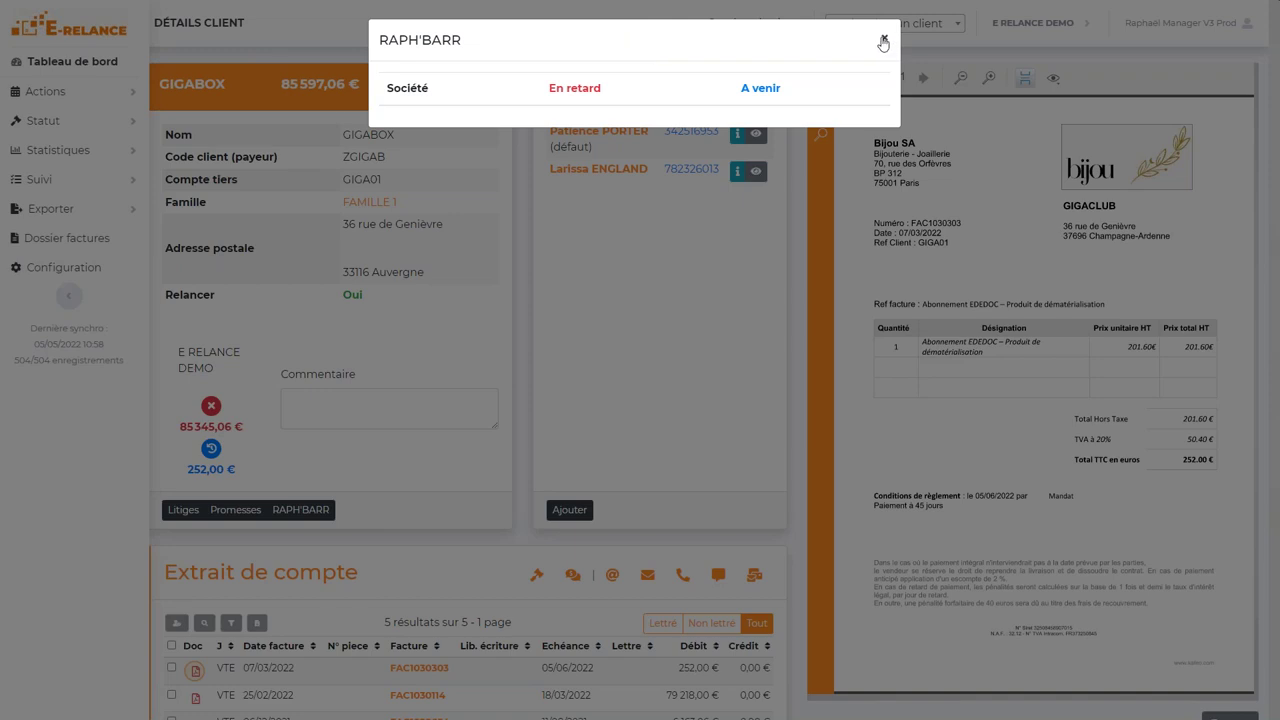
left_click_drag(469, 42, 380, 40)
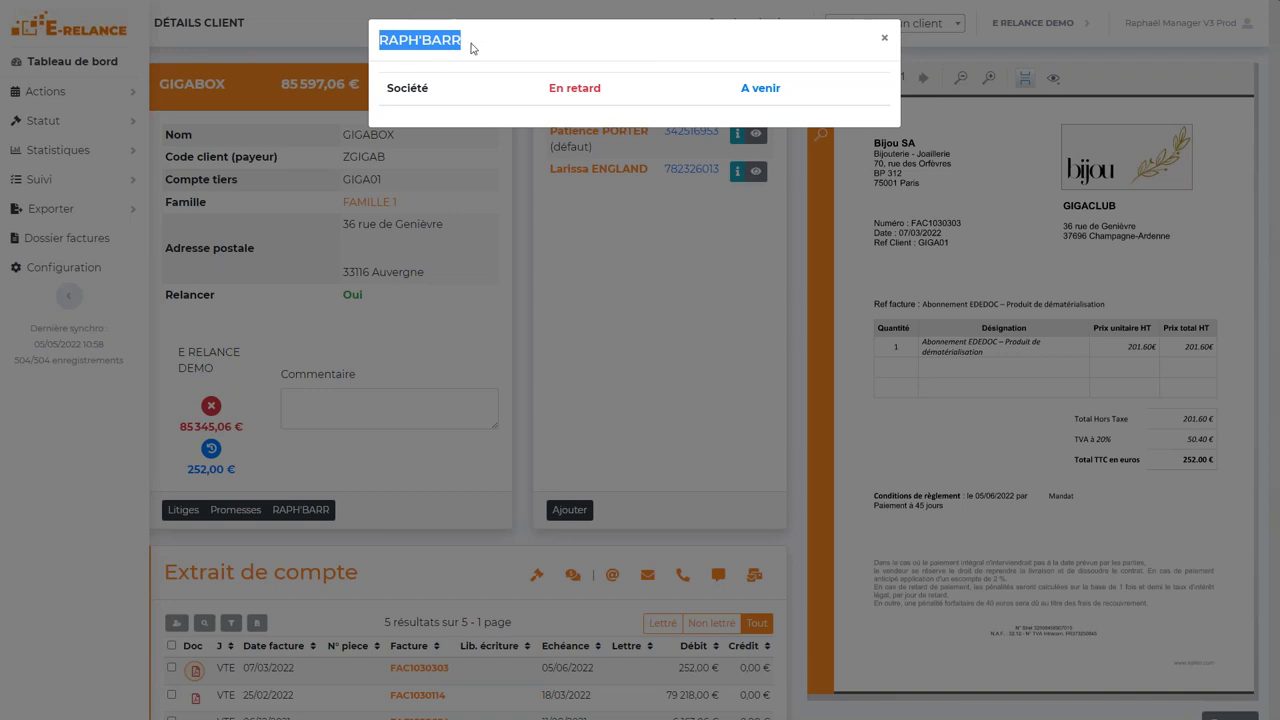
left_click(582, 232)
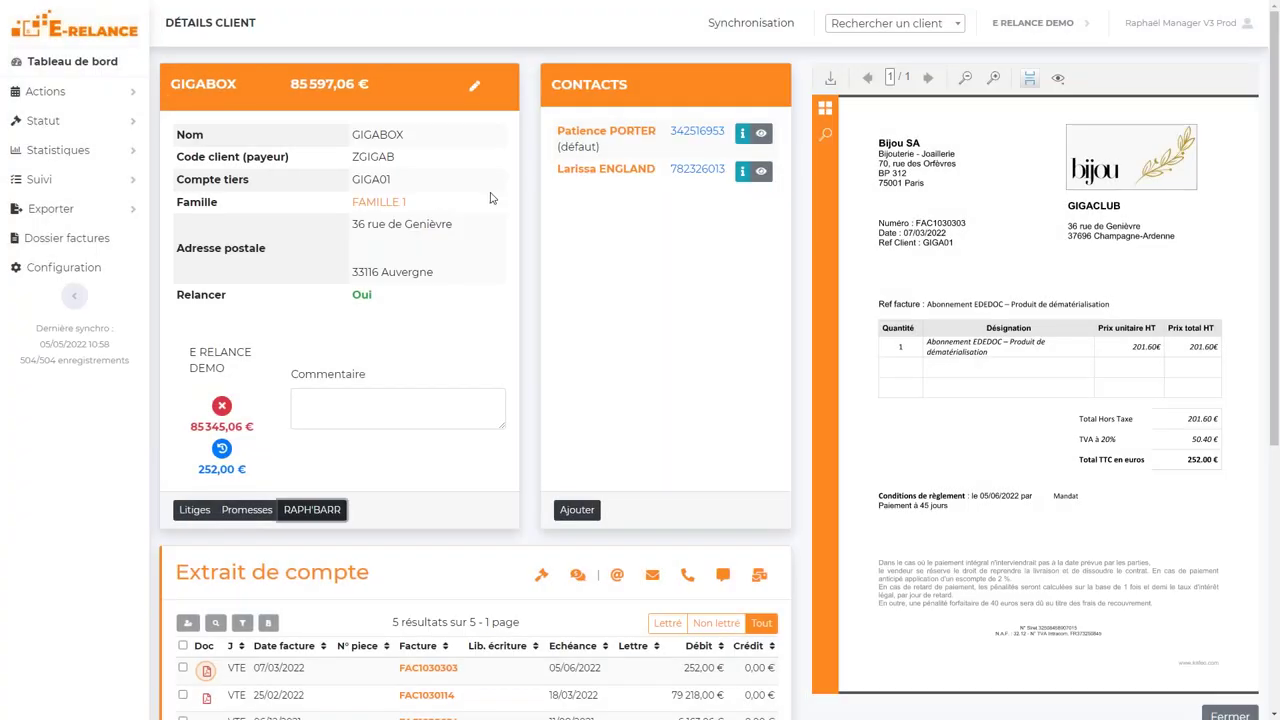
- Check which companies are available to switch to, keep the current company, and return to GIGABOX's account statement
left_click(1056, 30)
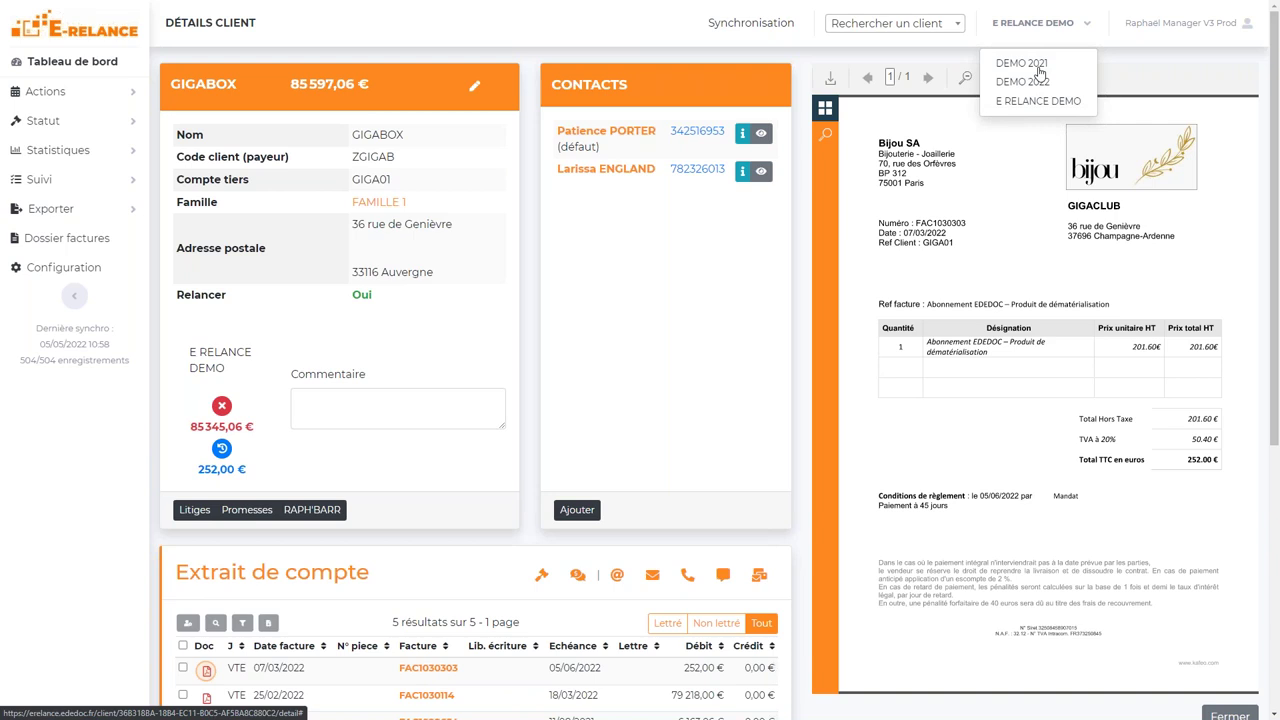
left_click(687, 338)
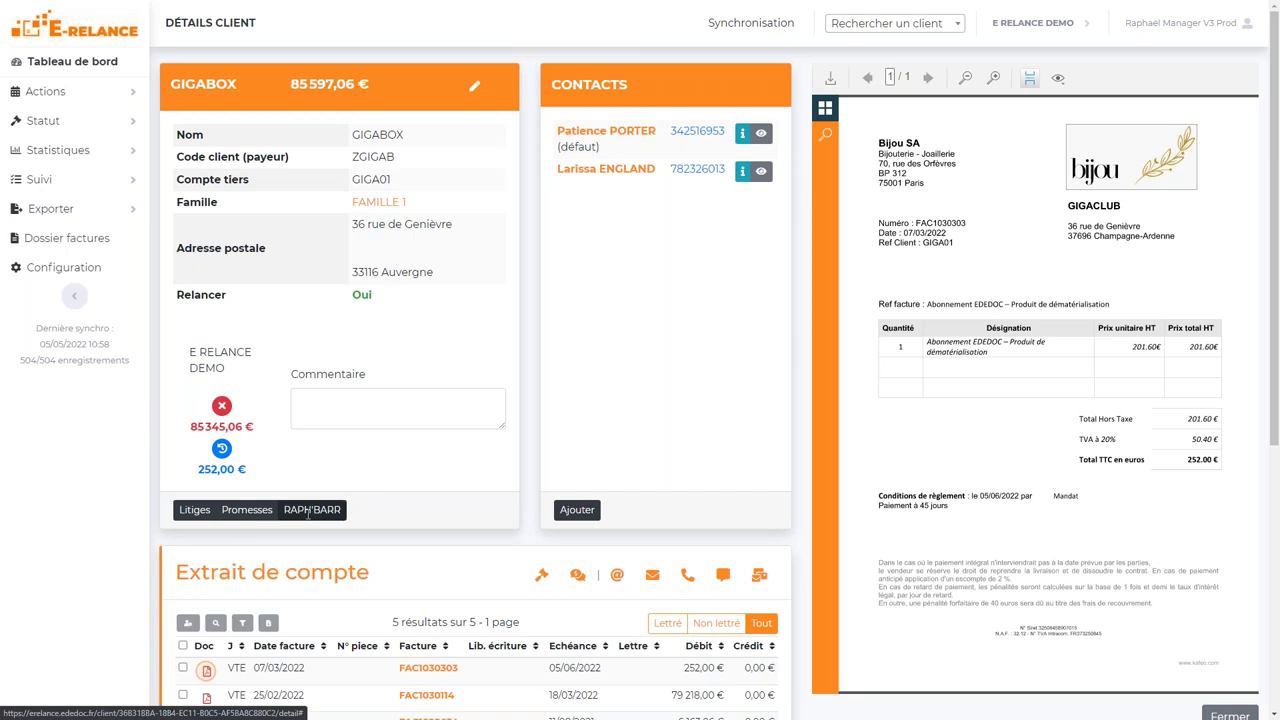
left_click(1038, 24)
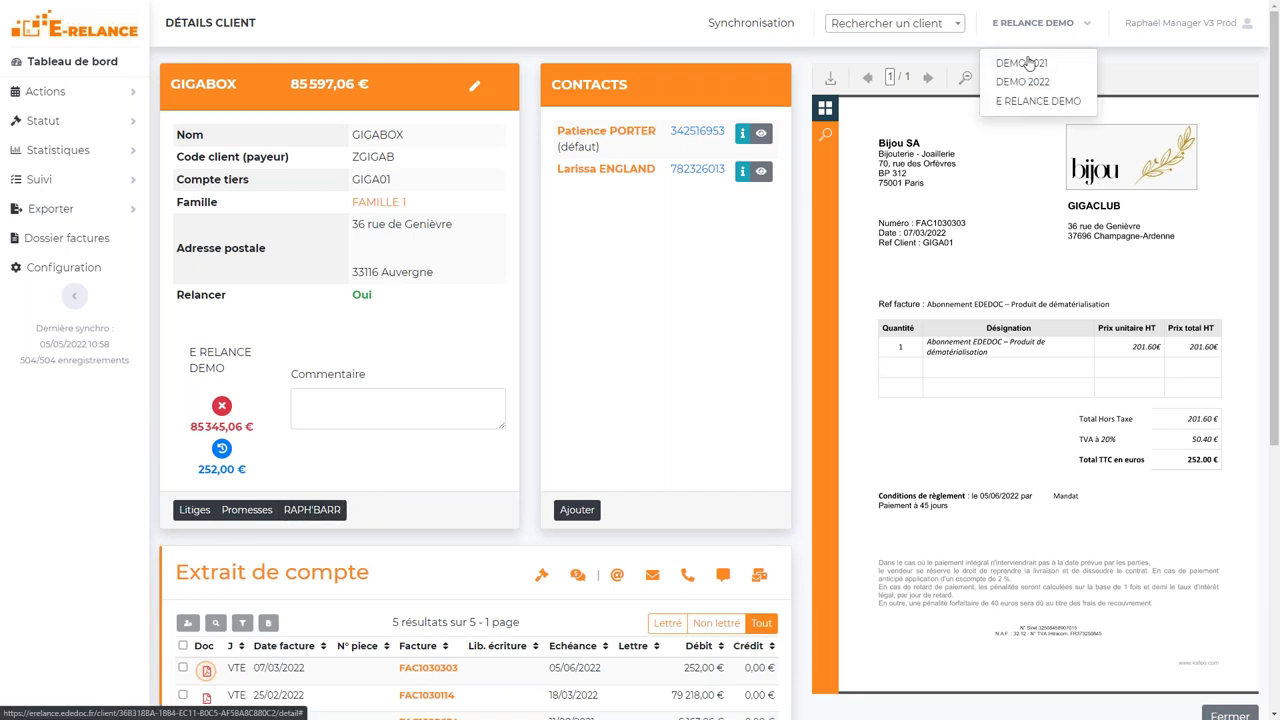
left_click(655, 370)
scroll(566, 303, "down", 1)
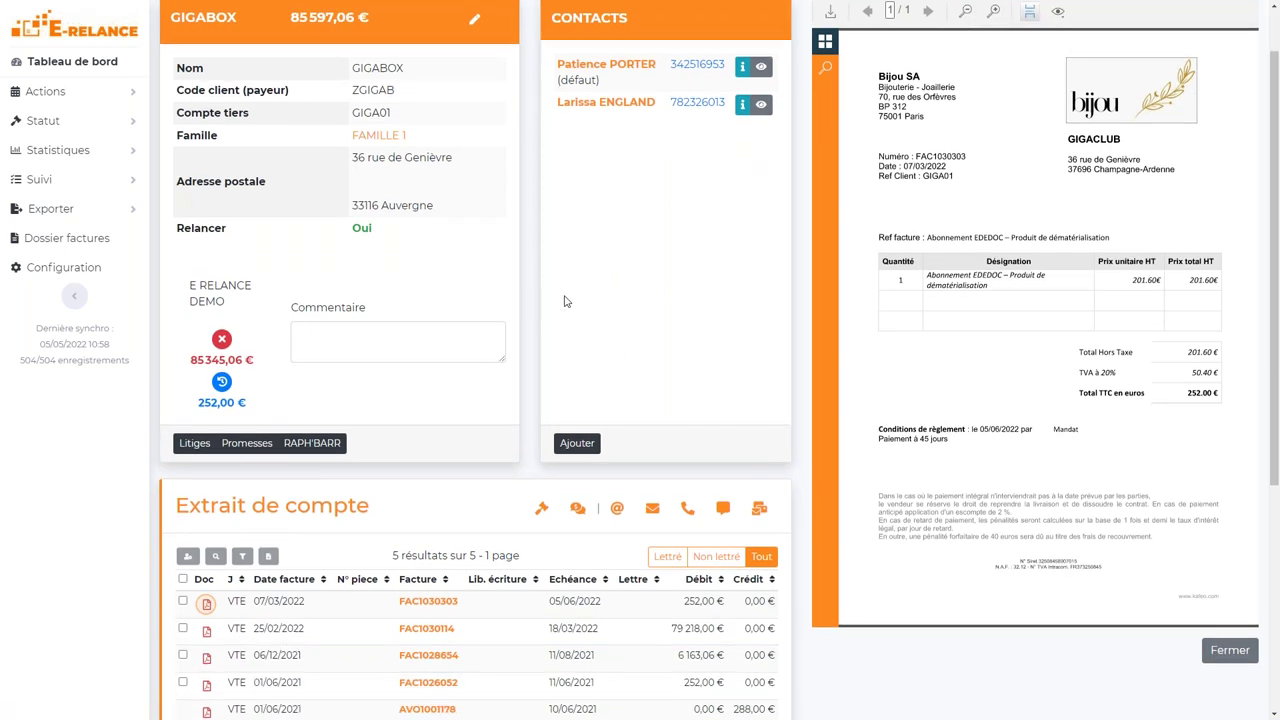
scroll(521, 353, "down", 1)
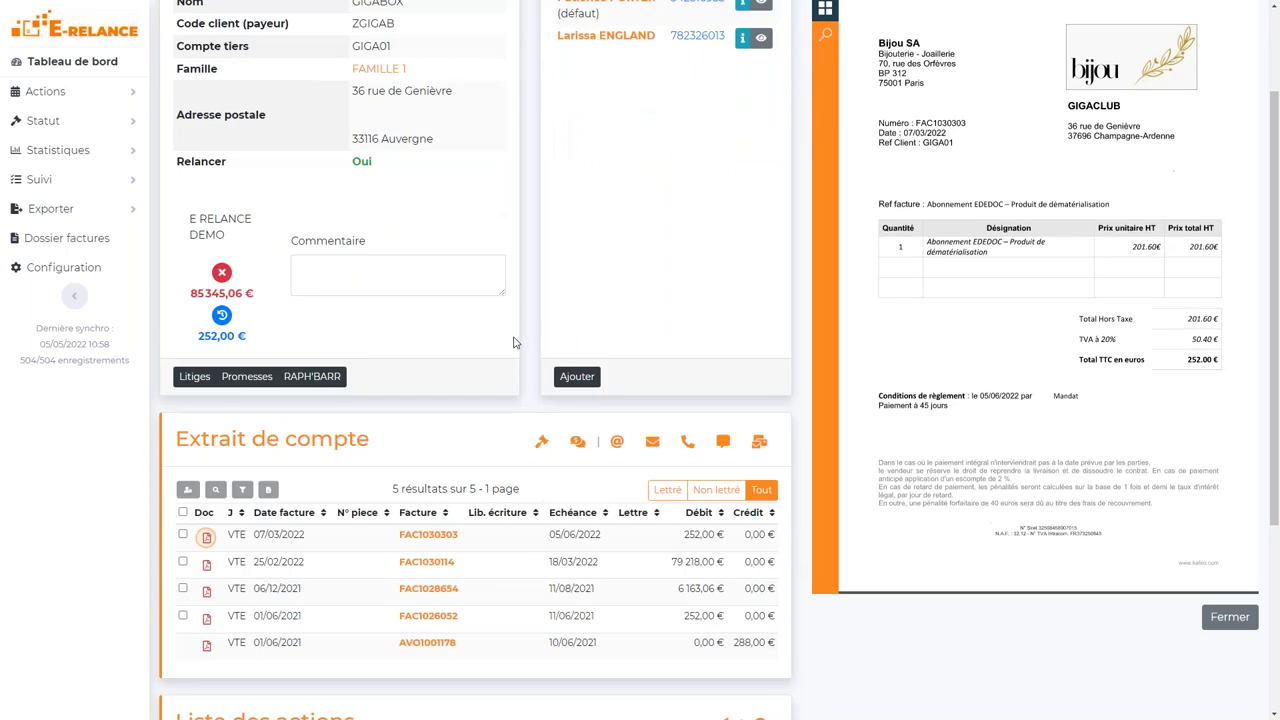
- Examine GIGABOX's account statement and the list of reminder actions beneath it
scroll(643, 214, "up", 2)
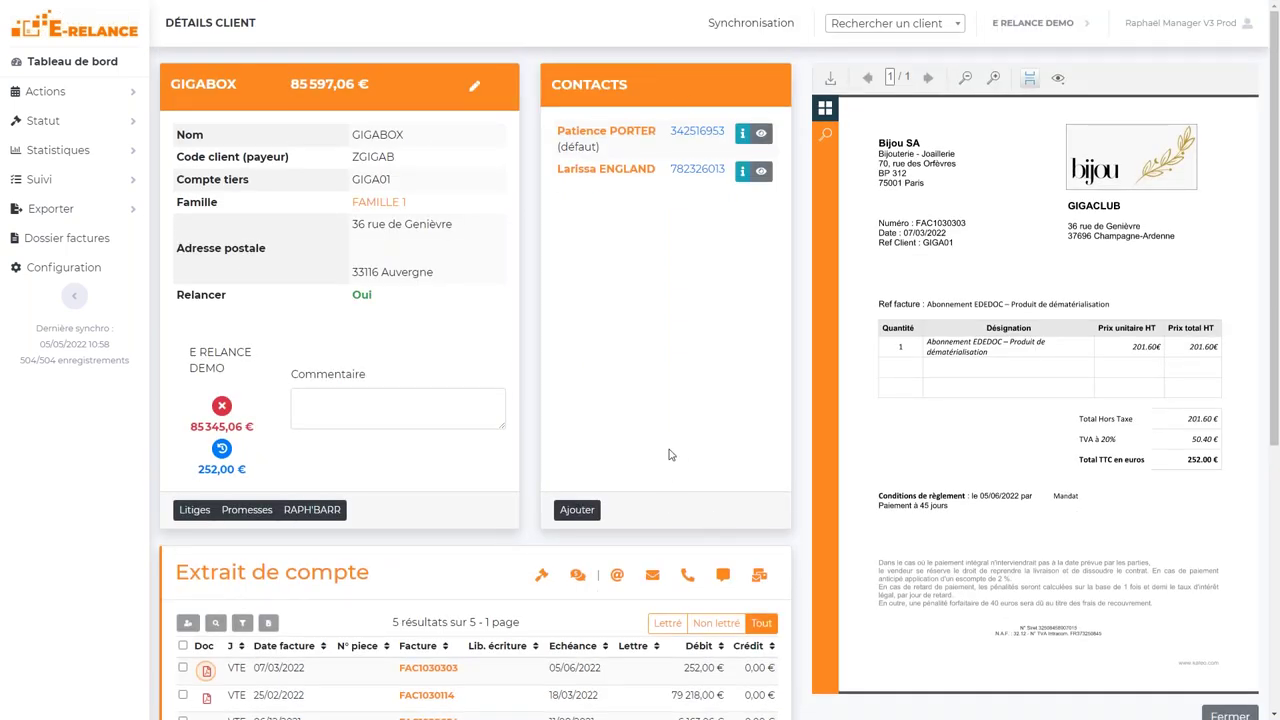
scroll(665, 440, "down", 2)
scroll(650, 316, "down", 1)
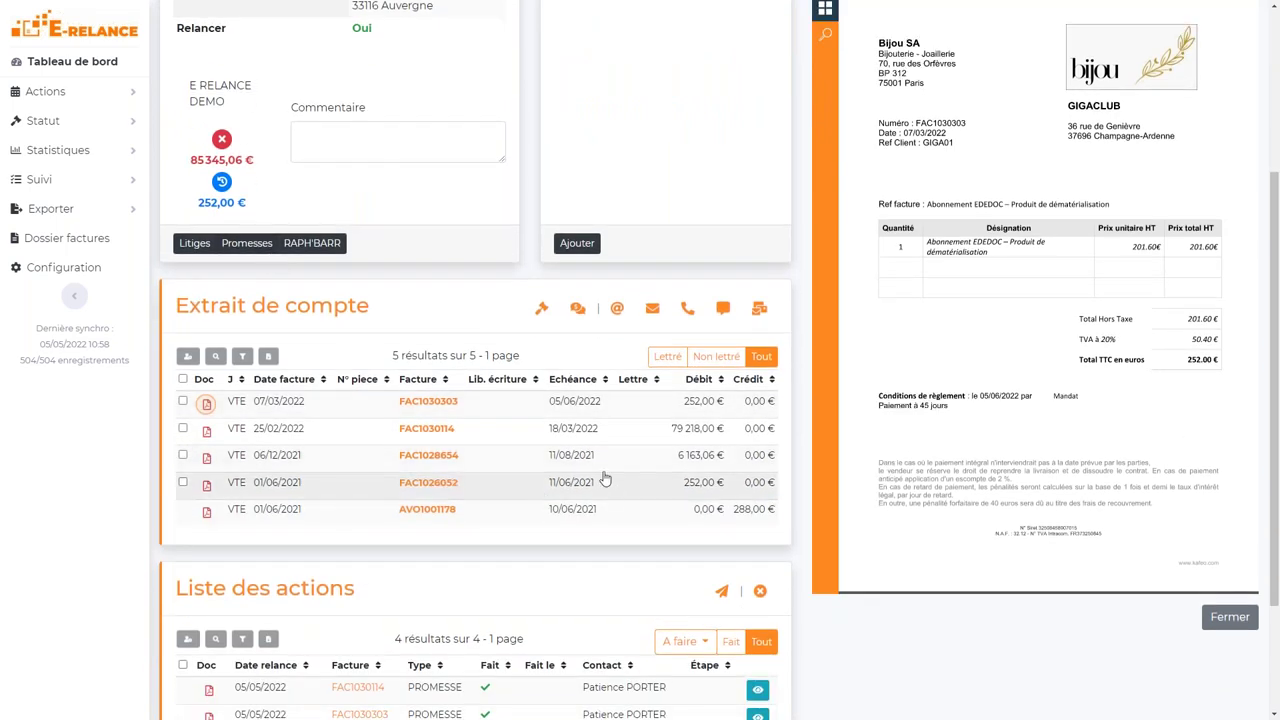
scroll(686, 454, "down", 1)
scroll(686, 452, "down", 1)
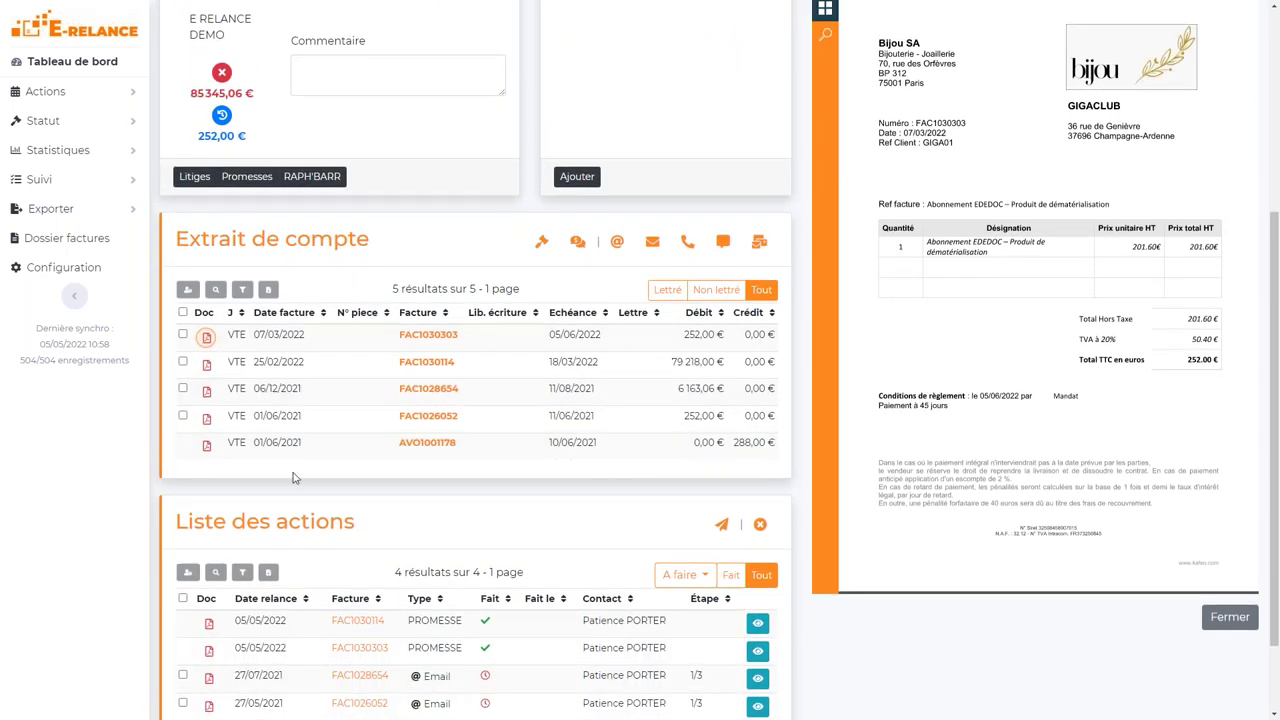
scroll(650, 420, "down", 1)
scroll(651, 426, "up", 4)
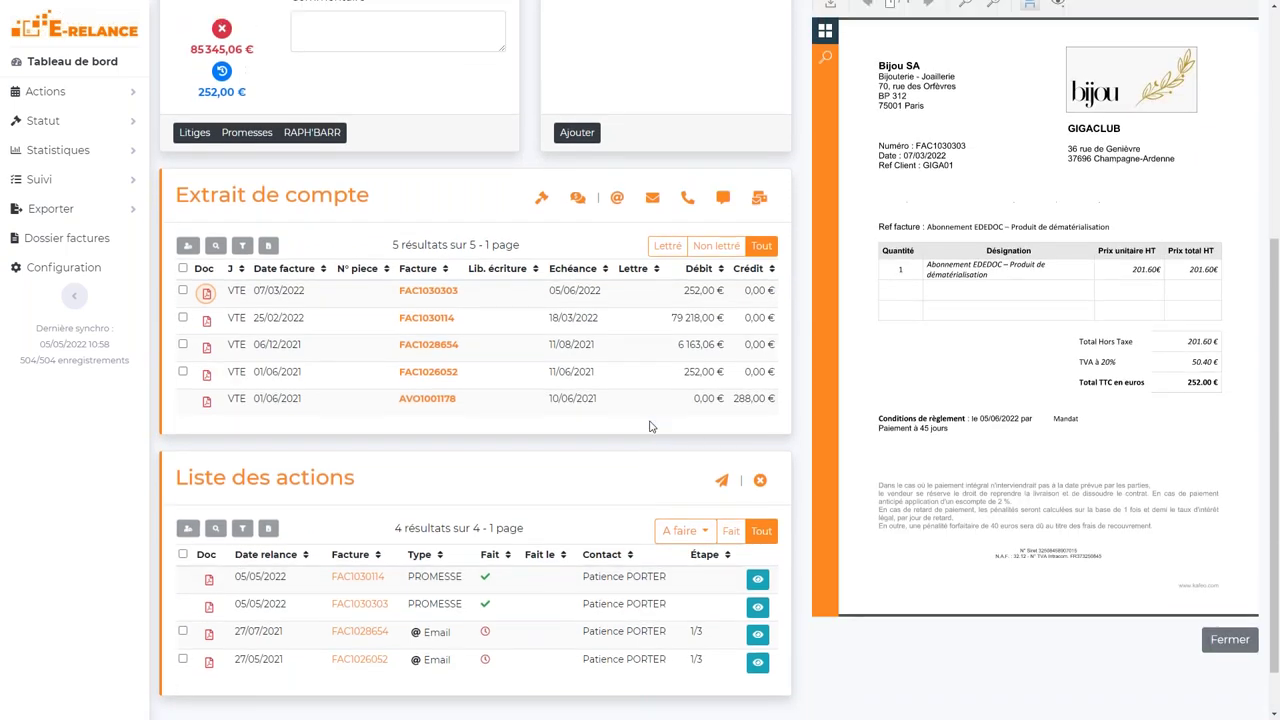
scroll(992, 242, "up", 2)
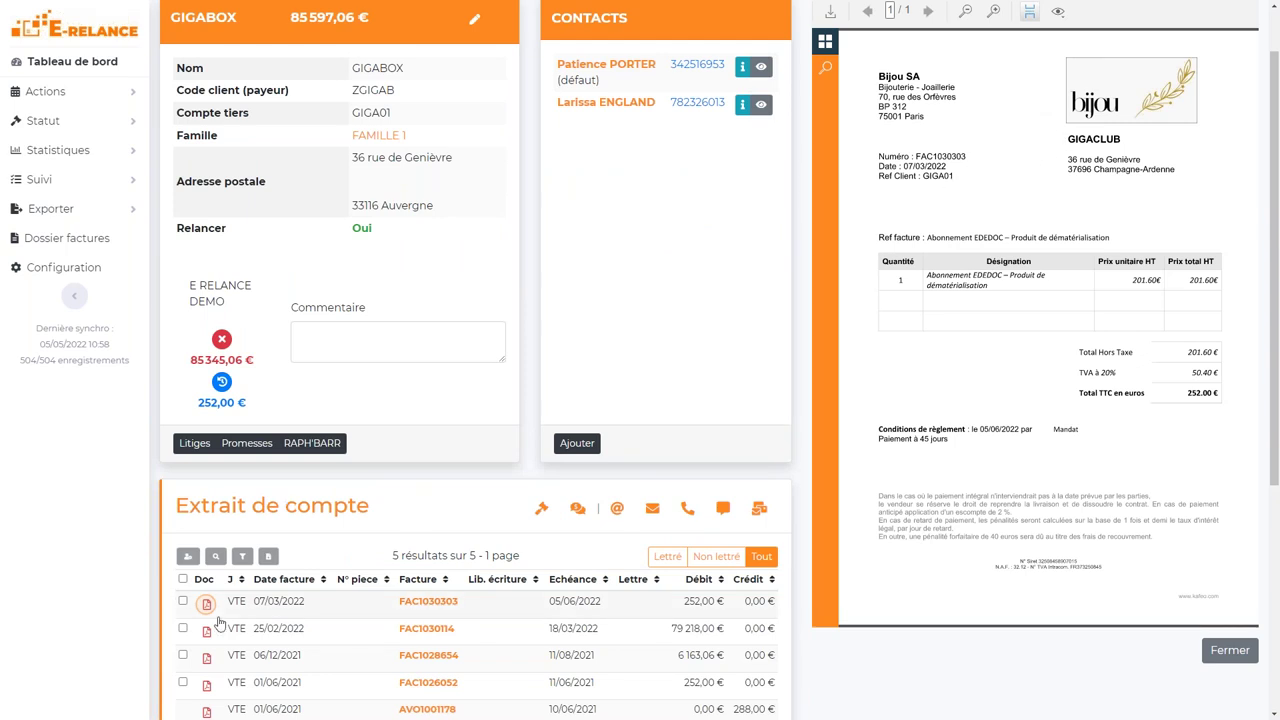
- View the invoice documents for FAC1030114 and FAC1028654 from GIGABOX's account statement
scroll(204, 610, "down", 2)
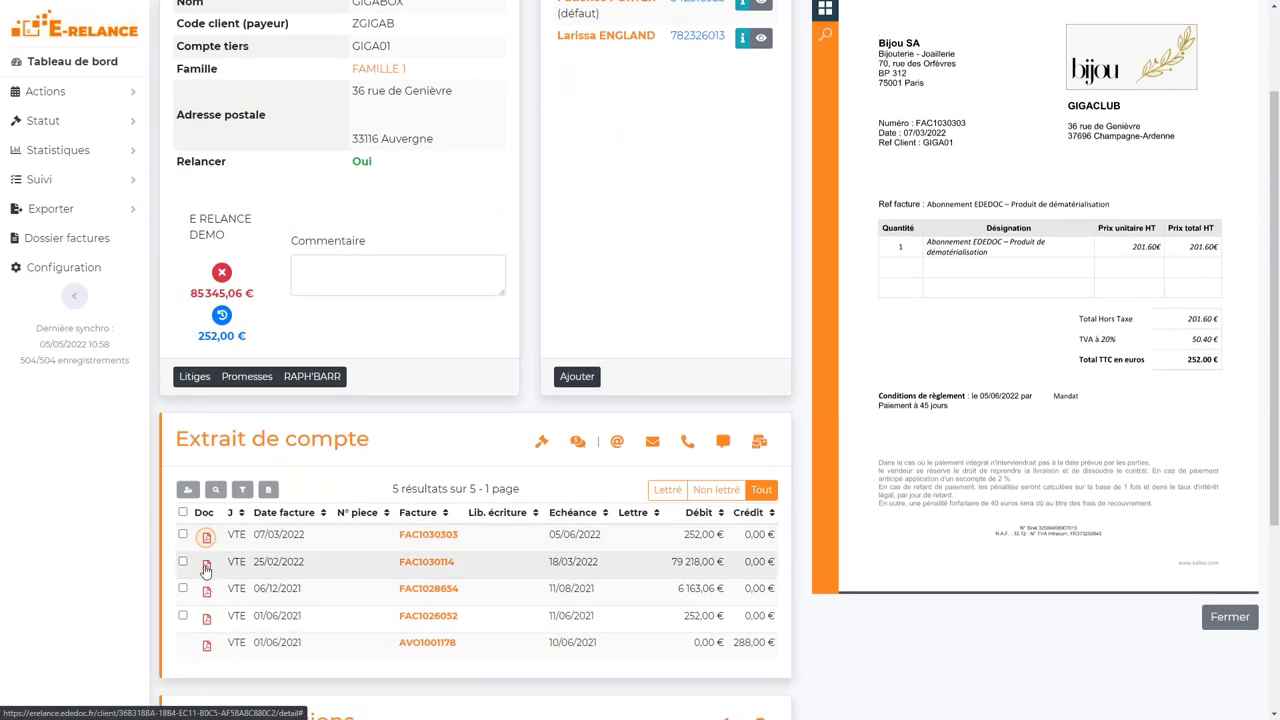
left_click(207, 566)
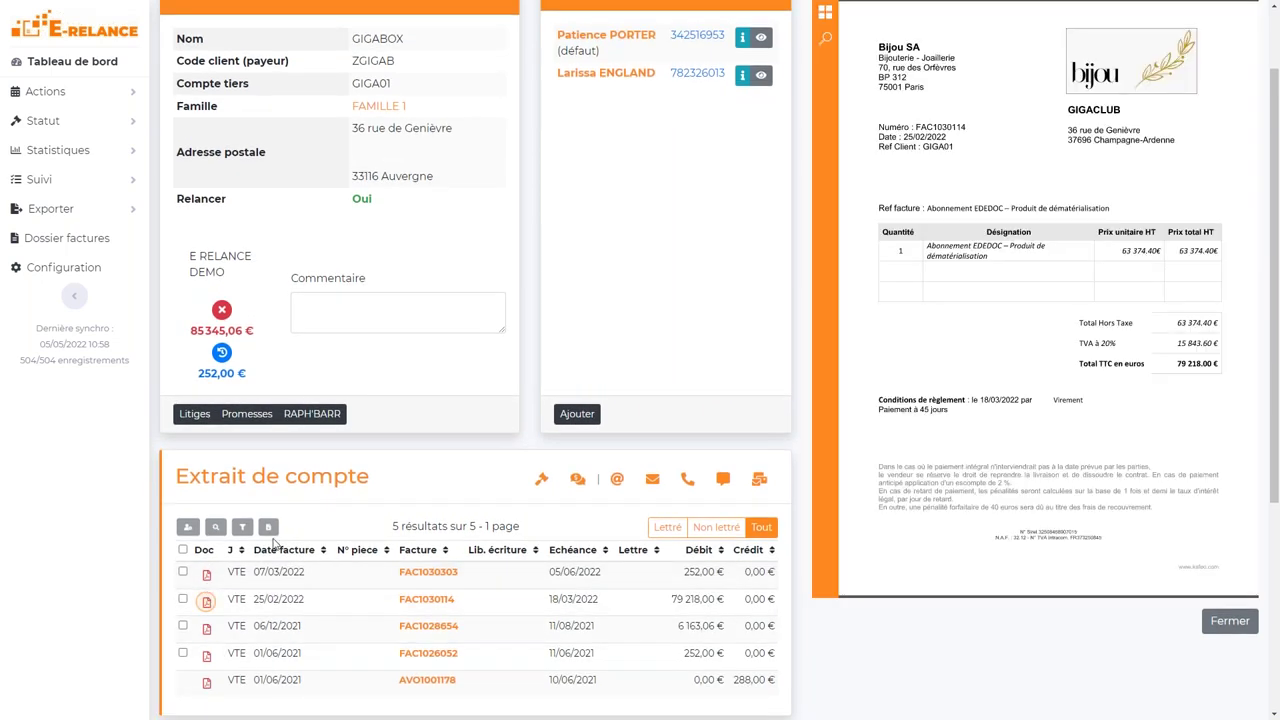
scroll(272, 543, "down", 3)
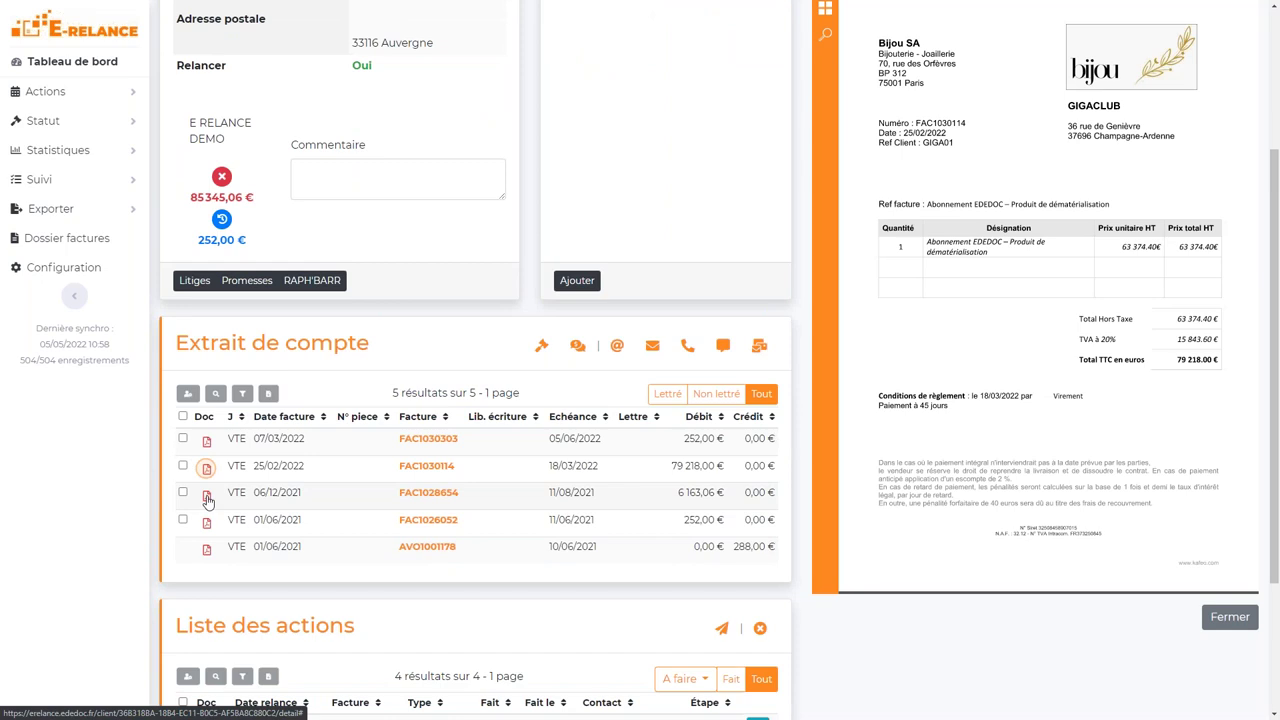
left_click(207, 507)
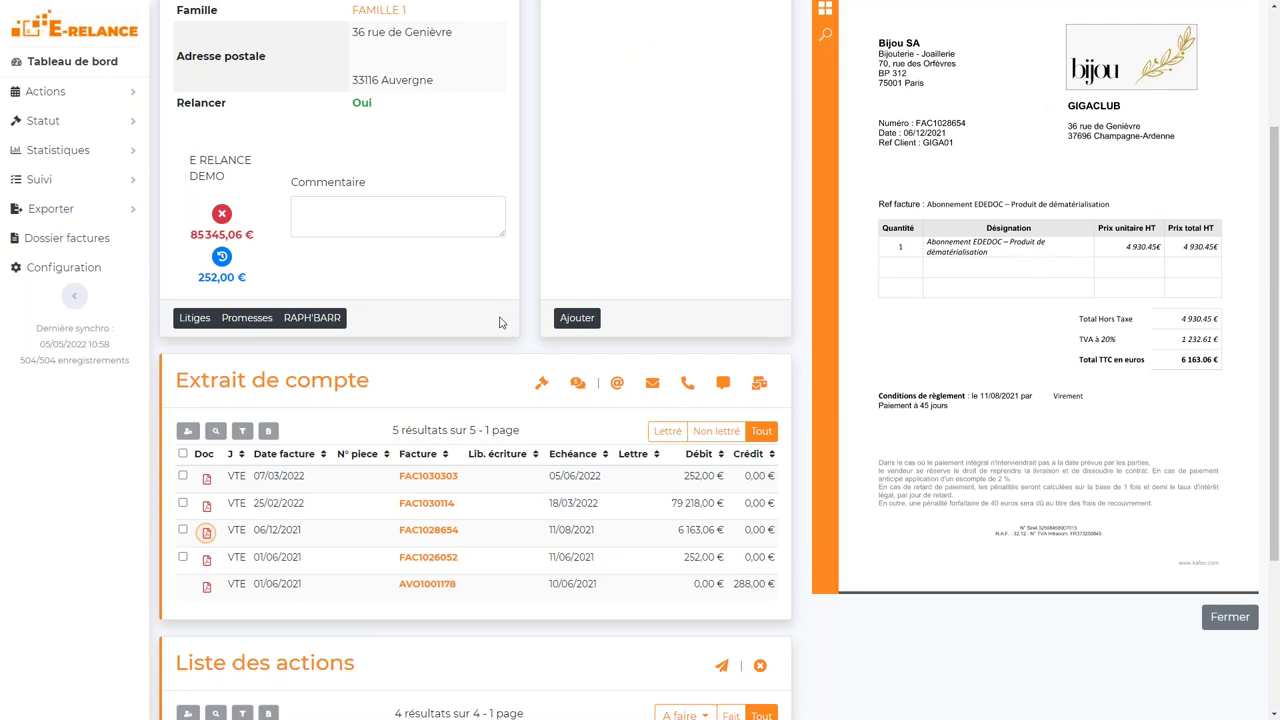
- Clear the selection of invoice FAC1030303 and return to the dashboard
scroll(334, 349, "down", 1)
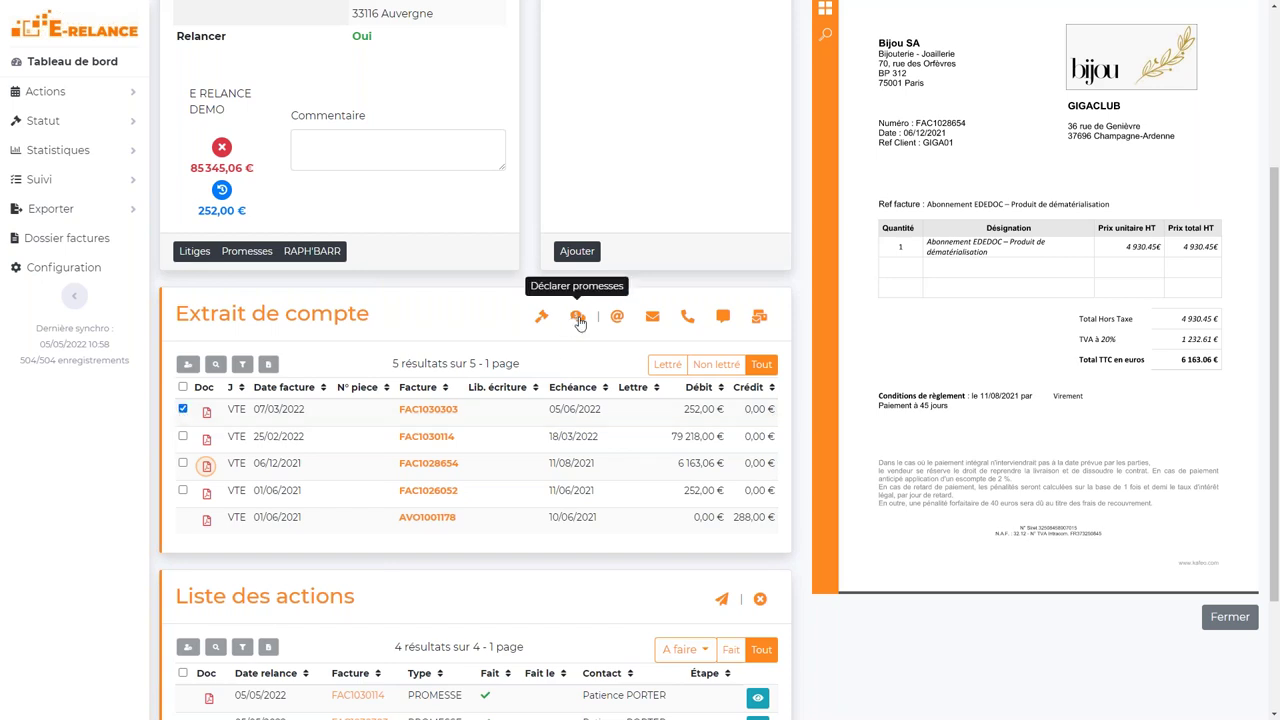
left_click(183, 410)
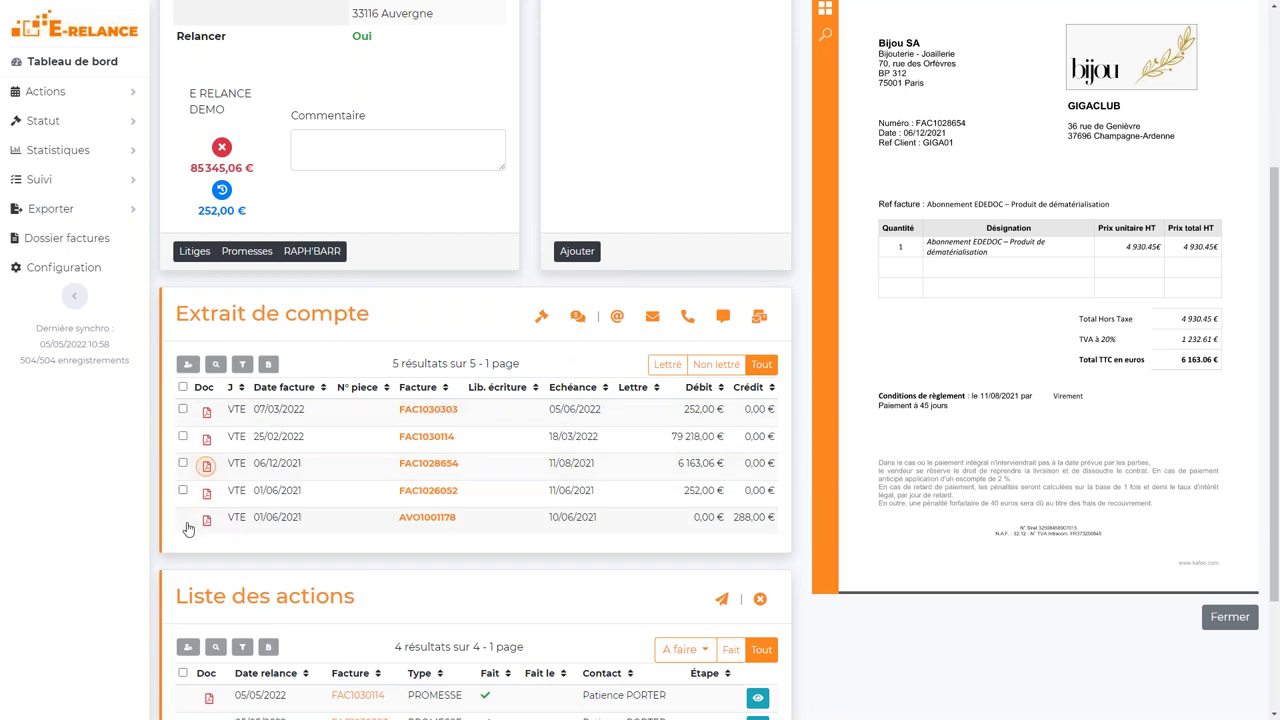
scroll(237, 408, "up", 3)
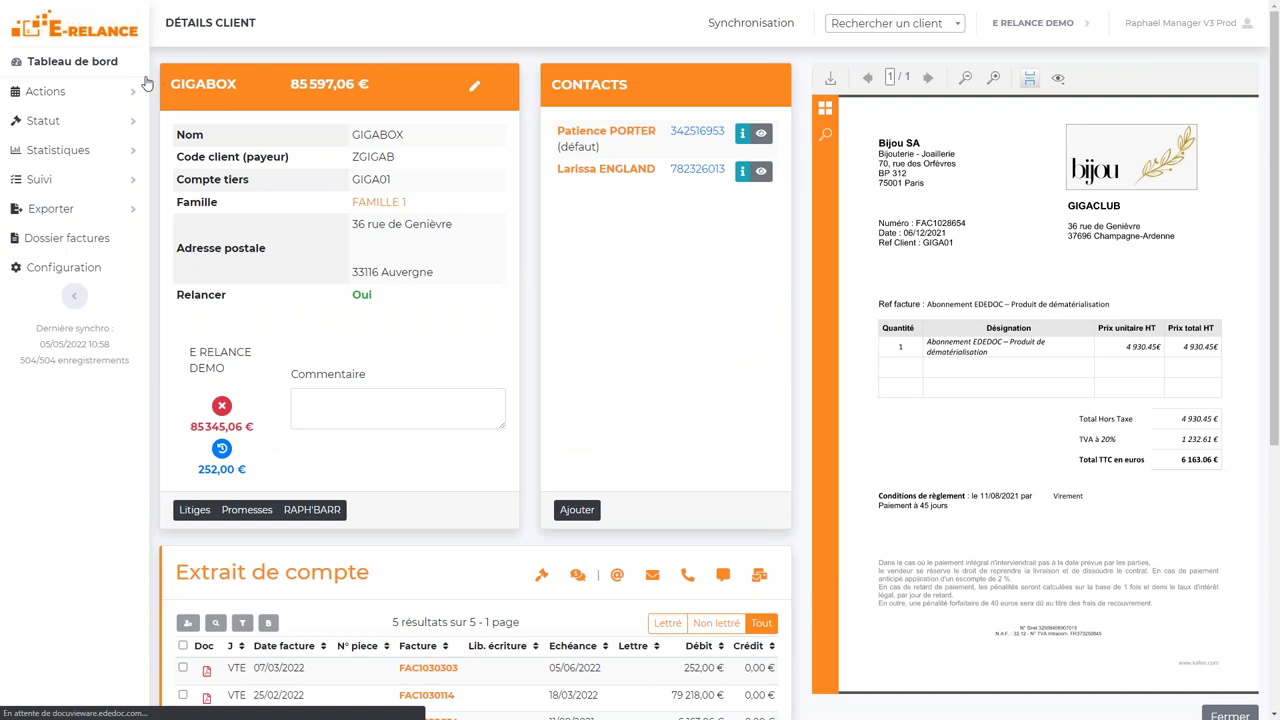
key("alt+Left")
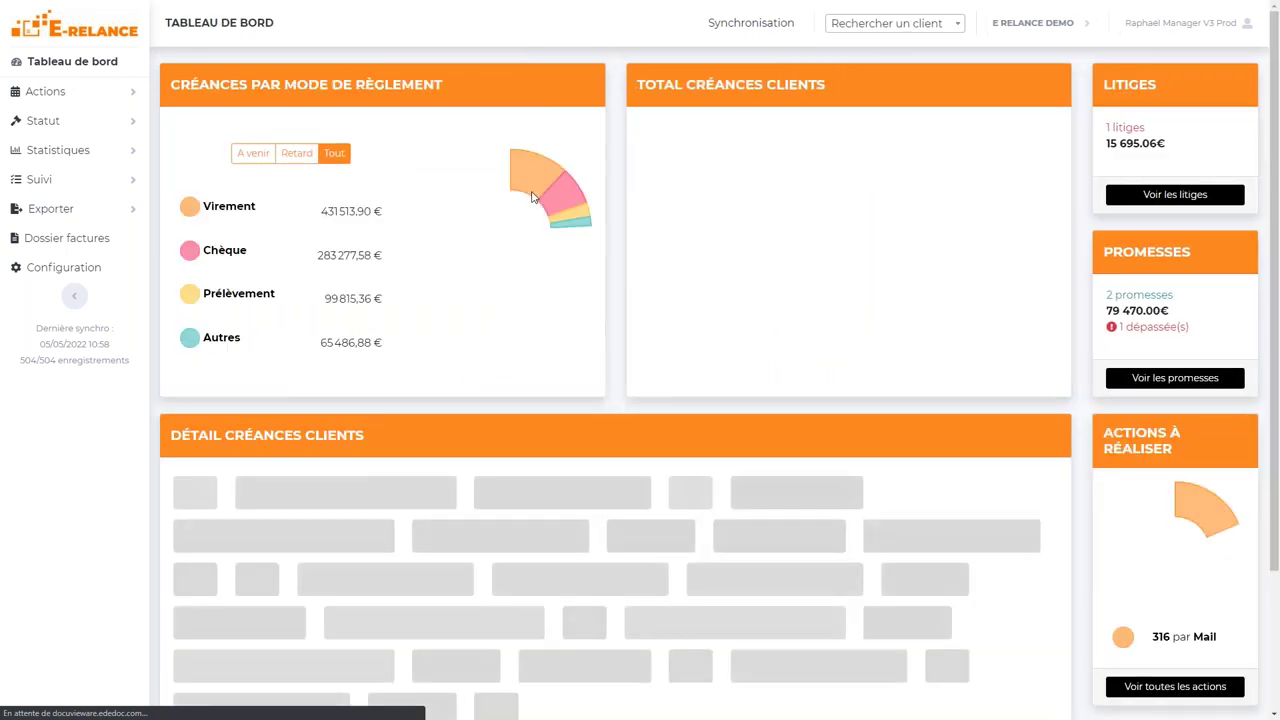
- Start a payment promise for DEVCAST's invoice FAC1029886 and set its date to 16/05/2022
left_click(219, 563)
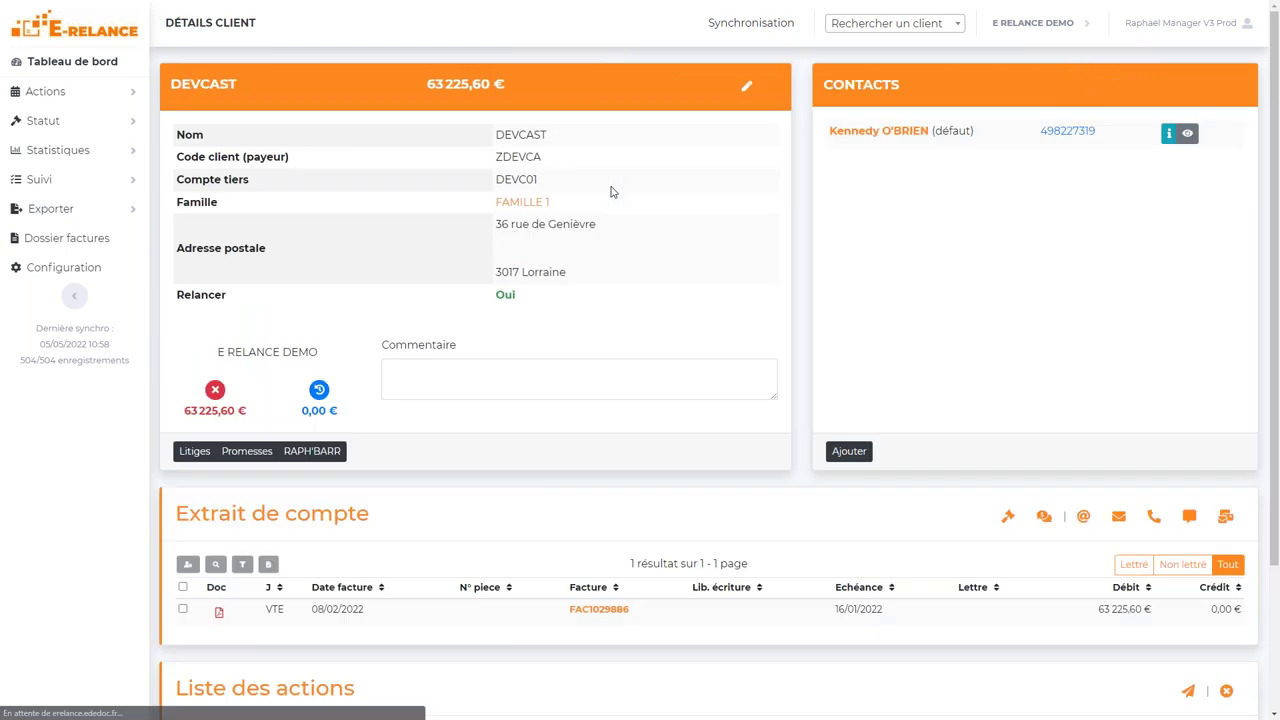
scroll(608, 191, "down", 2)
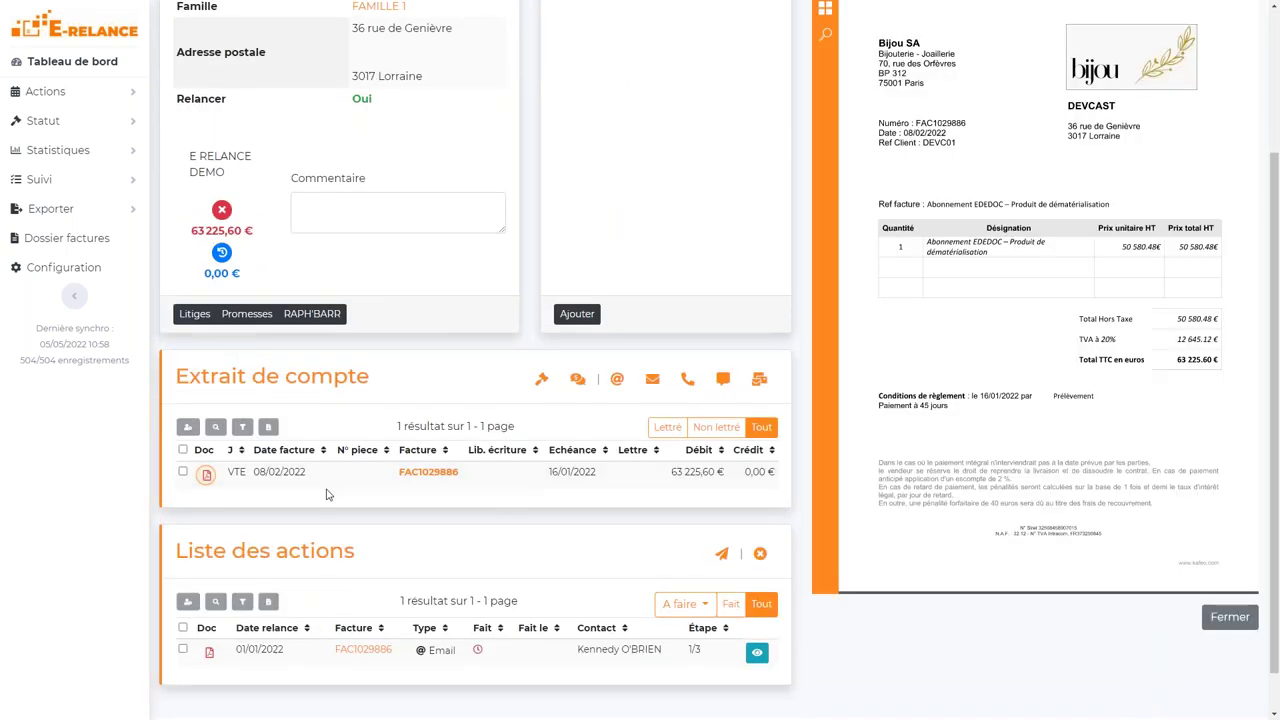
left_click(577, 379)
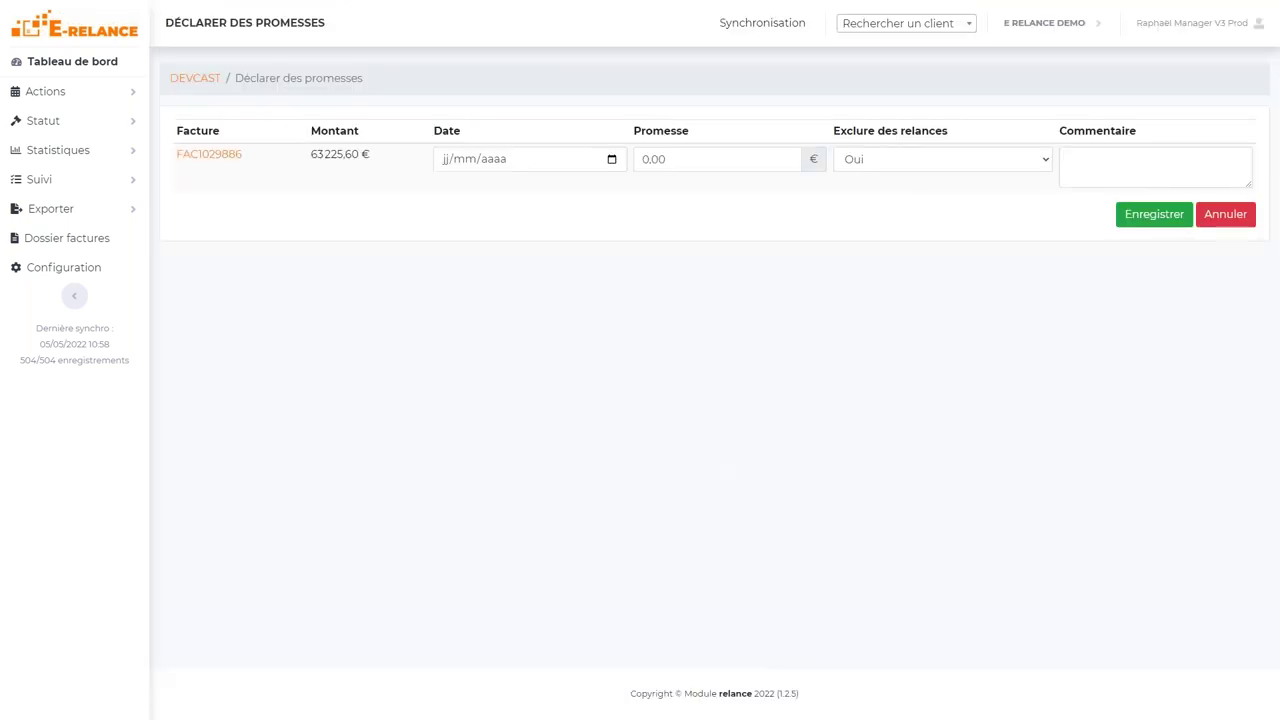
left_click(551, 160)
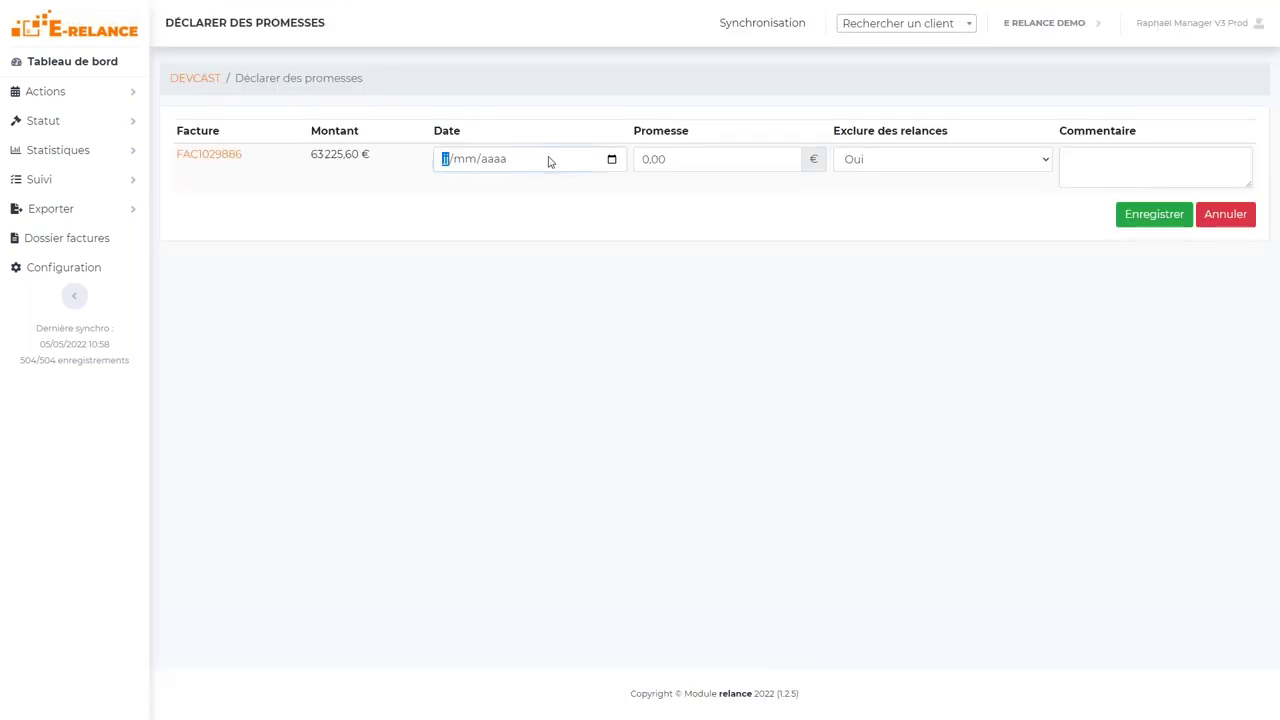
left_click(612, 160)
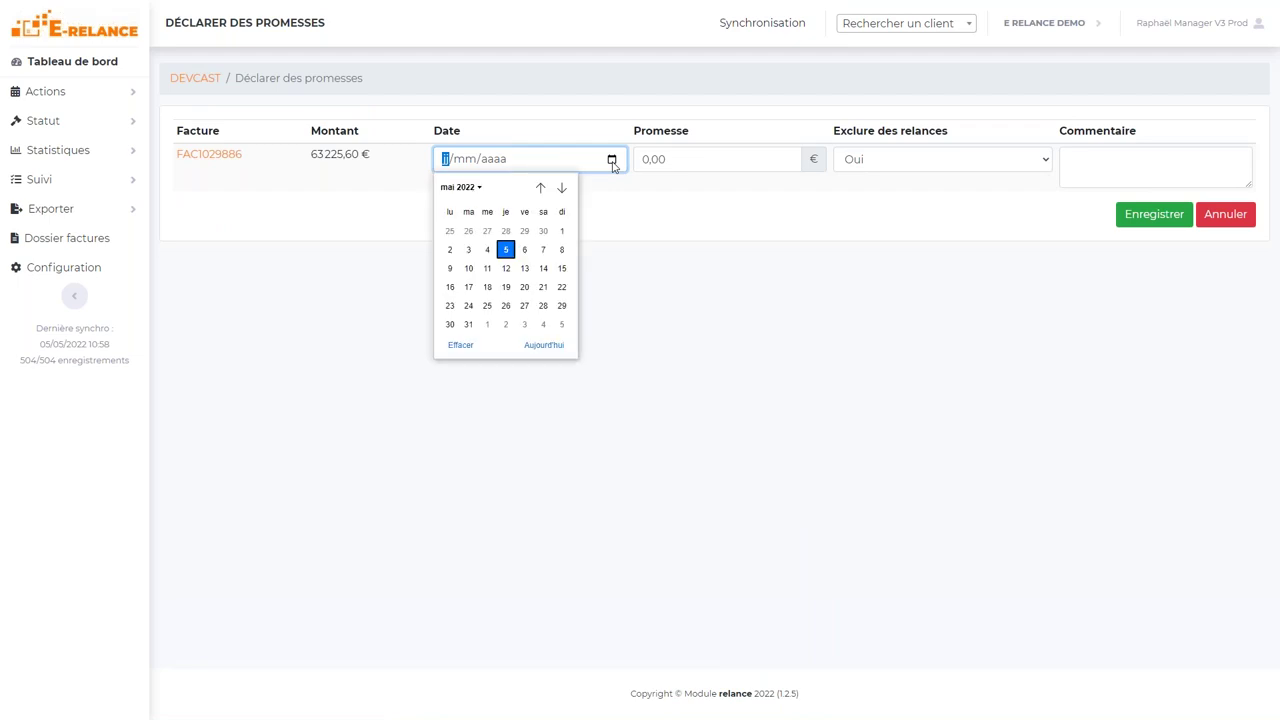
left_click(450, 272)
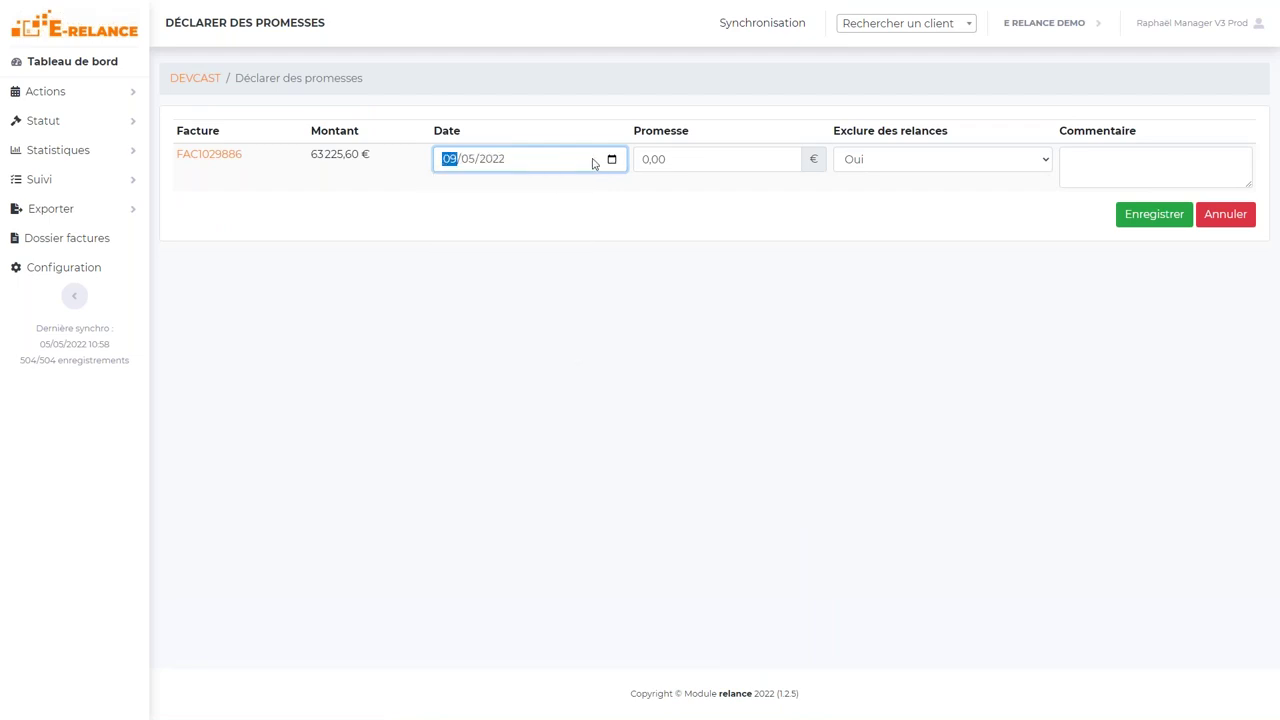
left_click(612, 160)
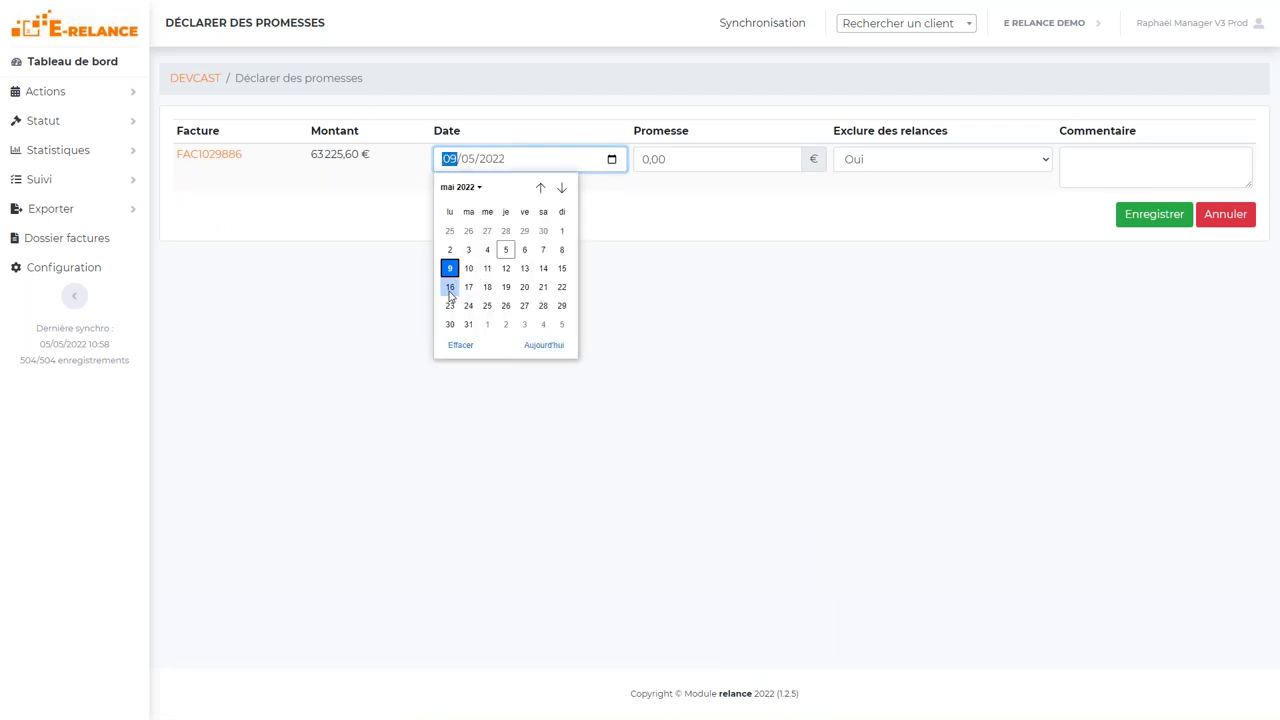
left_click(450, 287)
- Set the promised amount to 63225.60 € and check the options for excluding the invoice from reminders
left_click(724, 158)
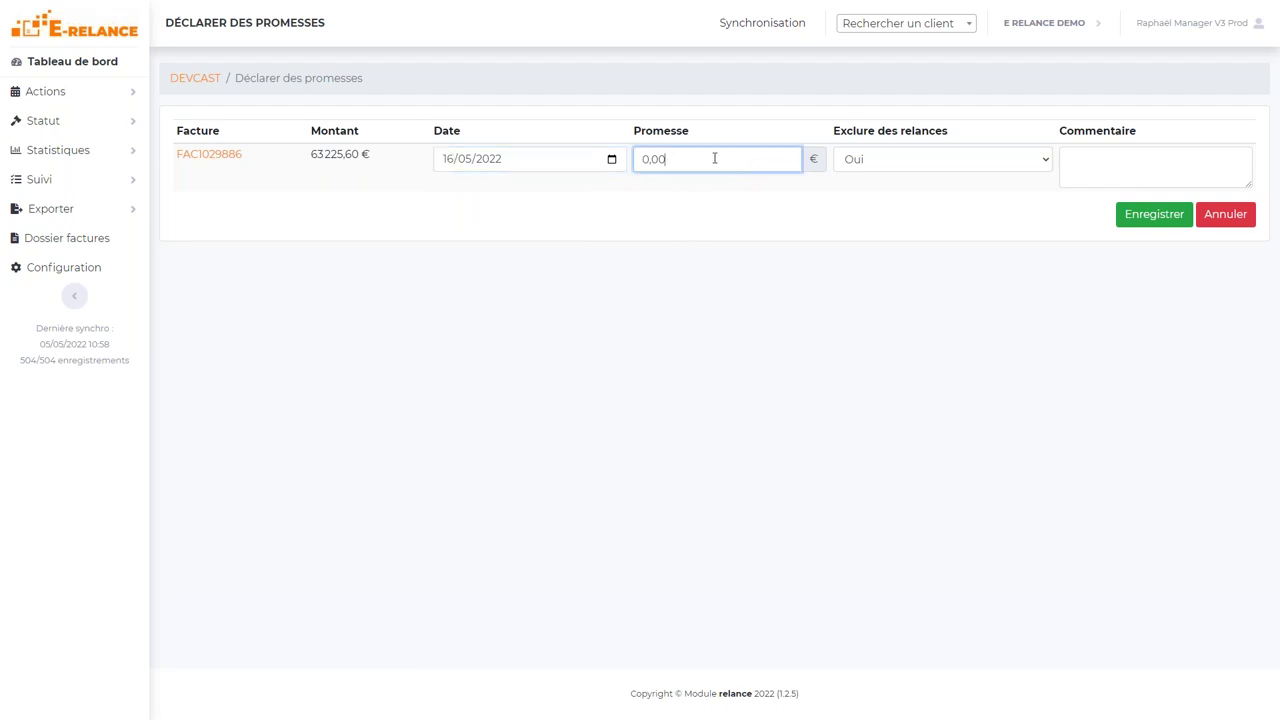
type("63")
left_click(966, 162)
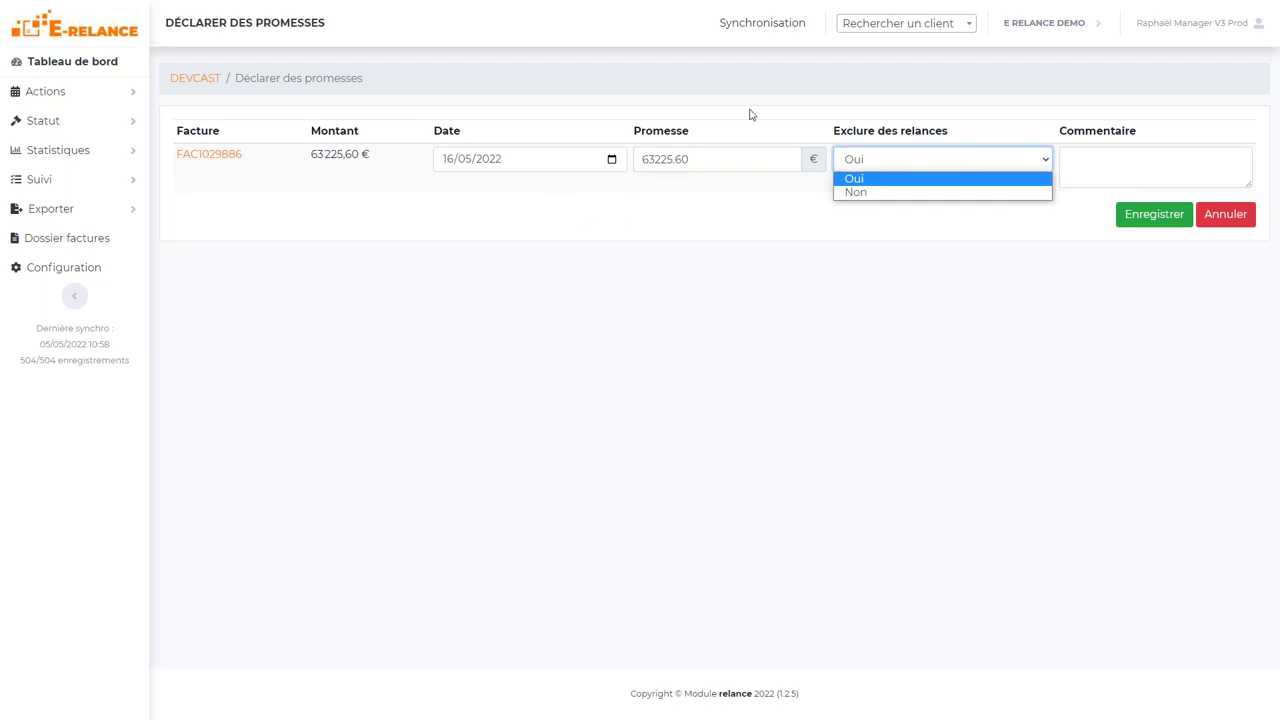
- Add a comment beginning "Cf mail du 05/05", keep the reminder exclusion at Oui, and save the promise
left_click(1066, 162)
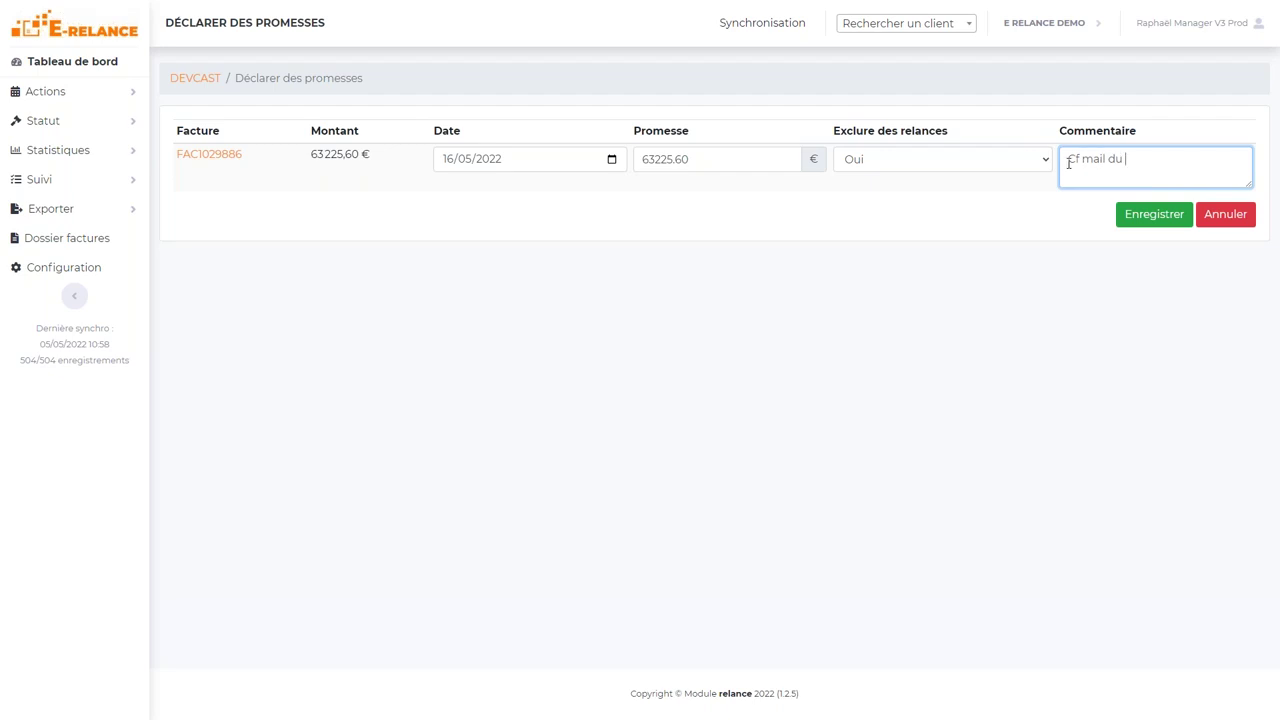
type("05/058")
left_click(1145, 218)
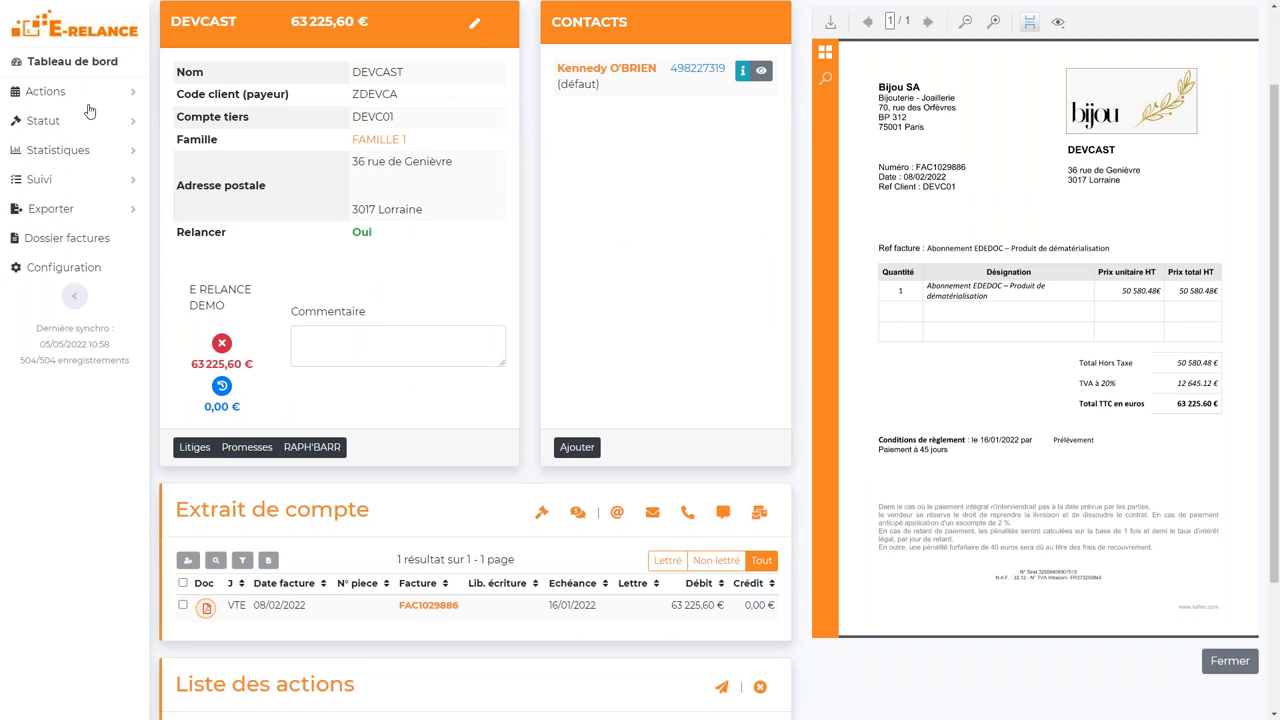
- Review the list of ongoing payment promises reached from the dashboard, and return to the dashboard
left_click(72, 61)
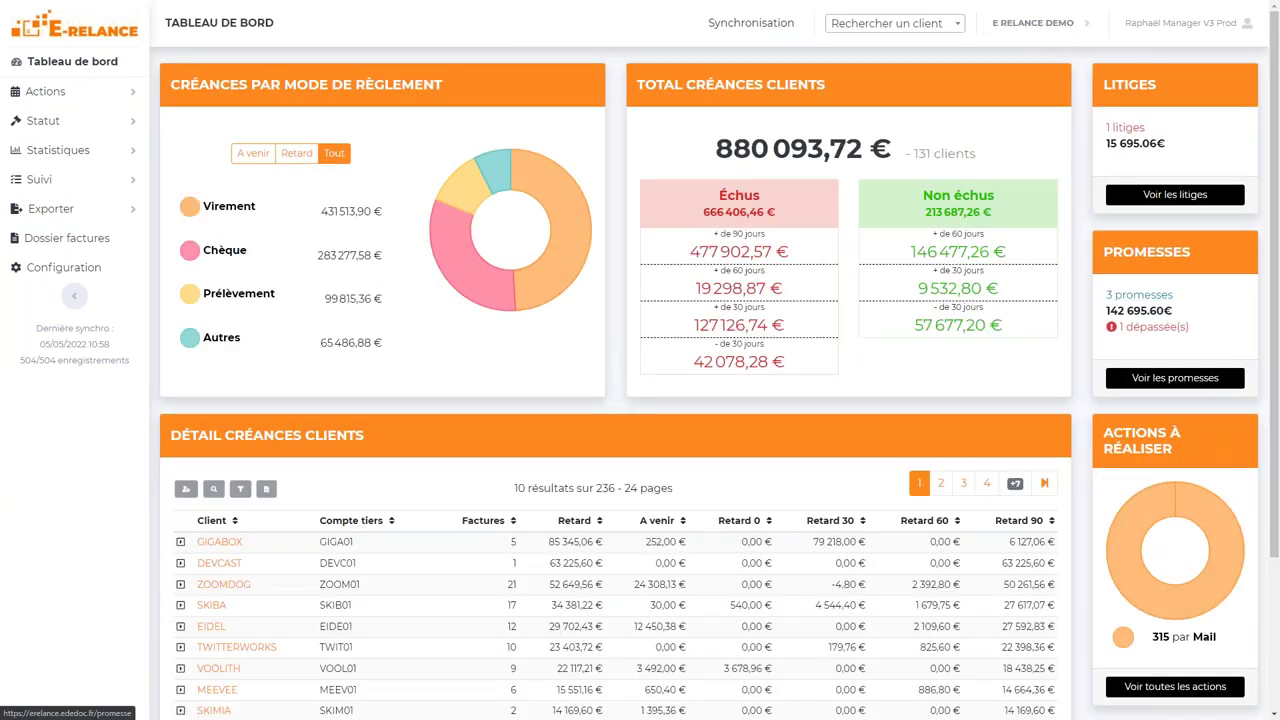
left_click(1175, 378)
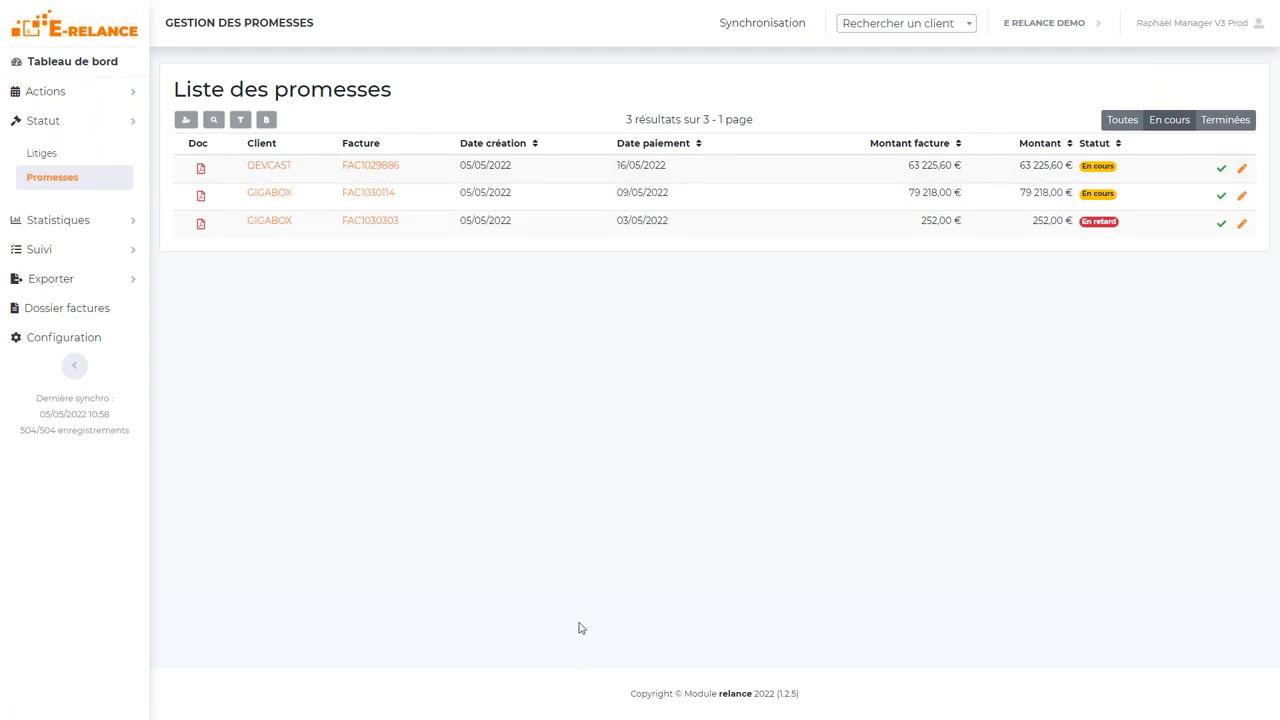
left_click(269, 165)
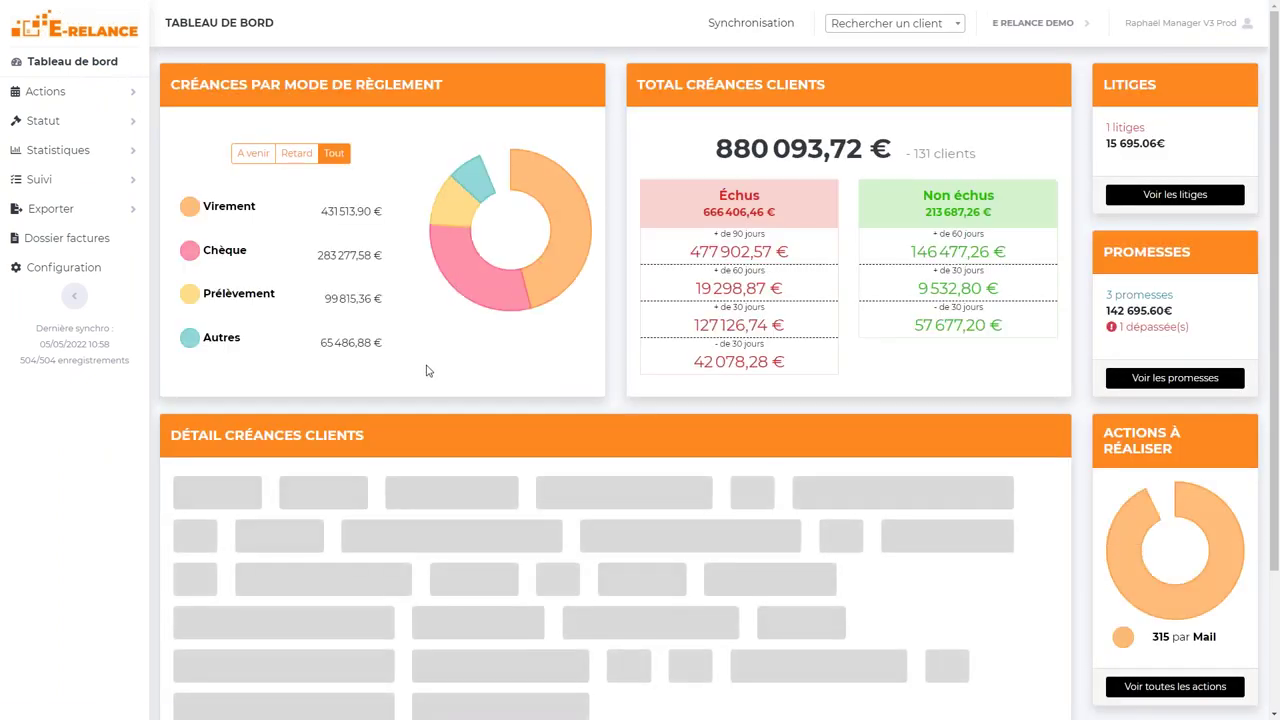
- Open ZOOMDOG's client record from the client receivables detail and go to its account statement
scroll(421, 366, "down", 1)
scroll(421, 366, "down", 1)
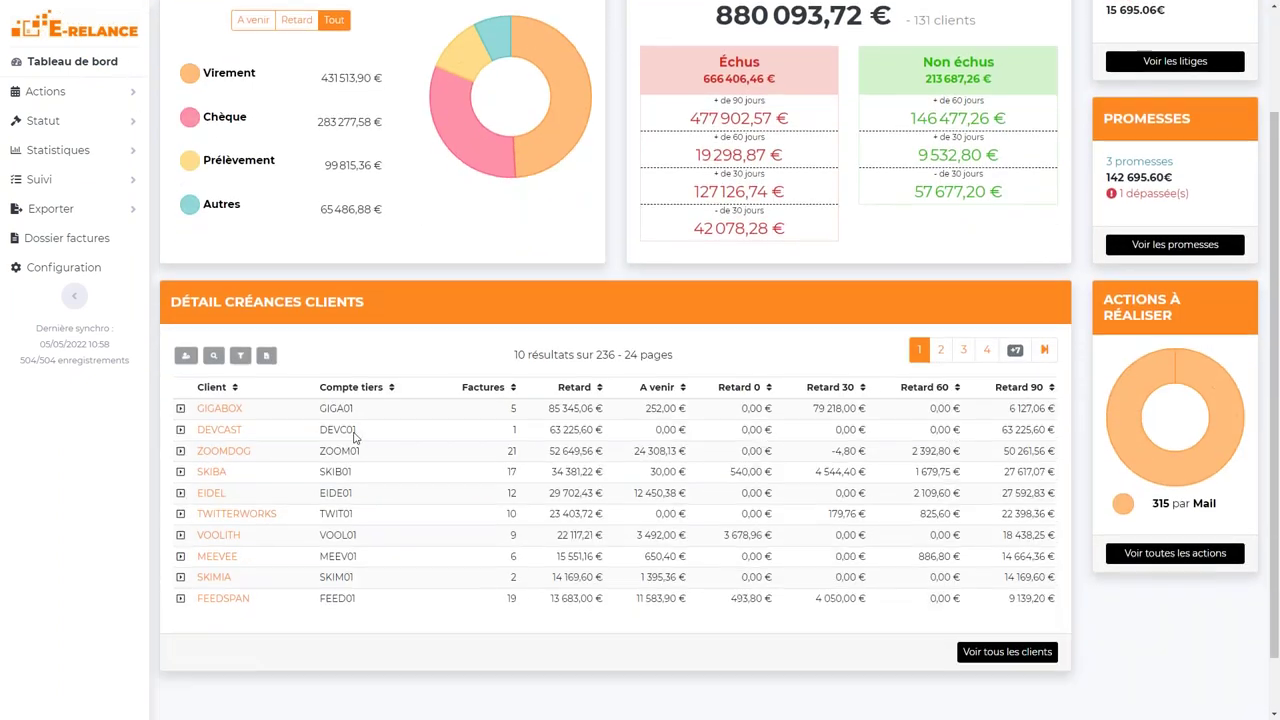
left_click(222, 452)
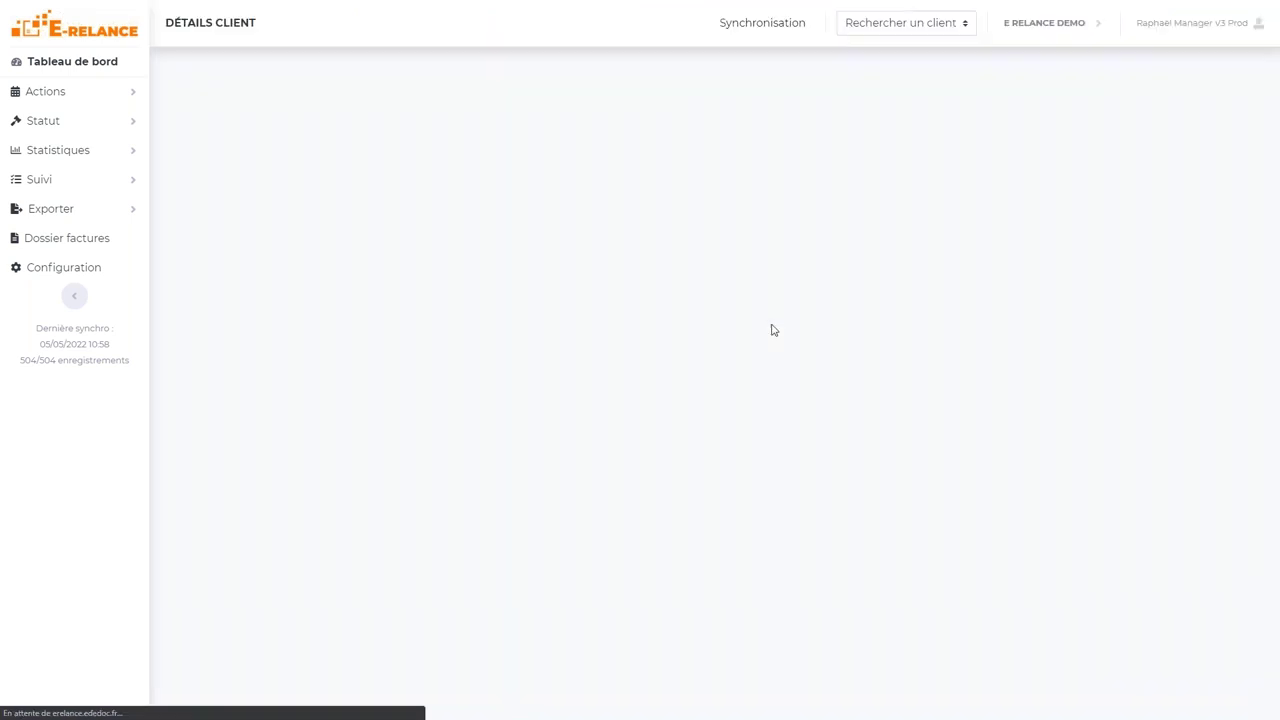
scroll(663, 274, "down", 1)
scroll(660, 272, "down", 3)
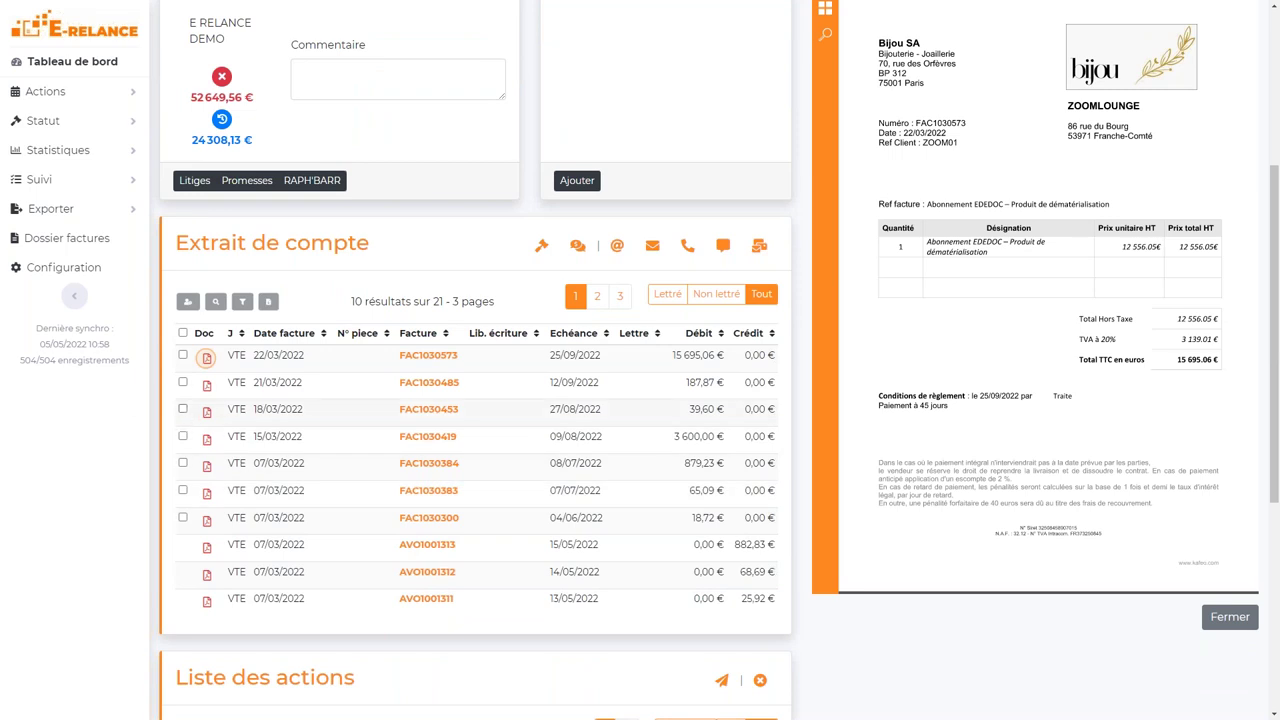
- Select ZOOMDOG's invoices FAC1030453 and FAC1030419 and start declaring disputes for them
left_click(183, 409)
left_click(184, 438)
left_click(541, 249)
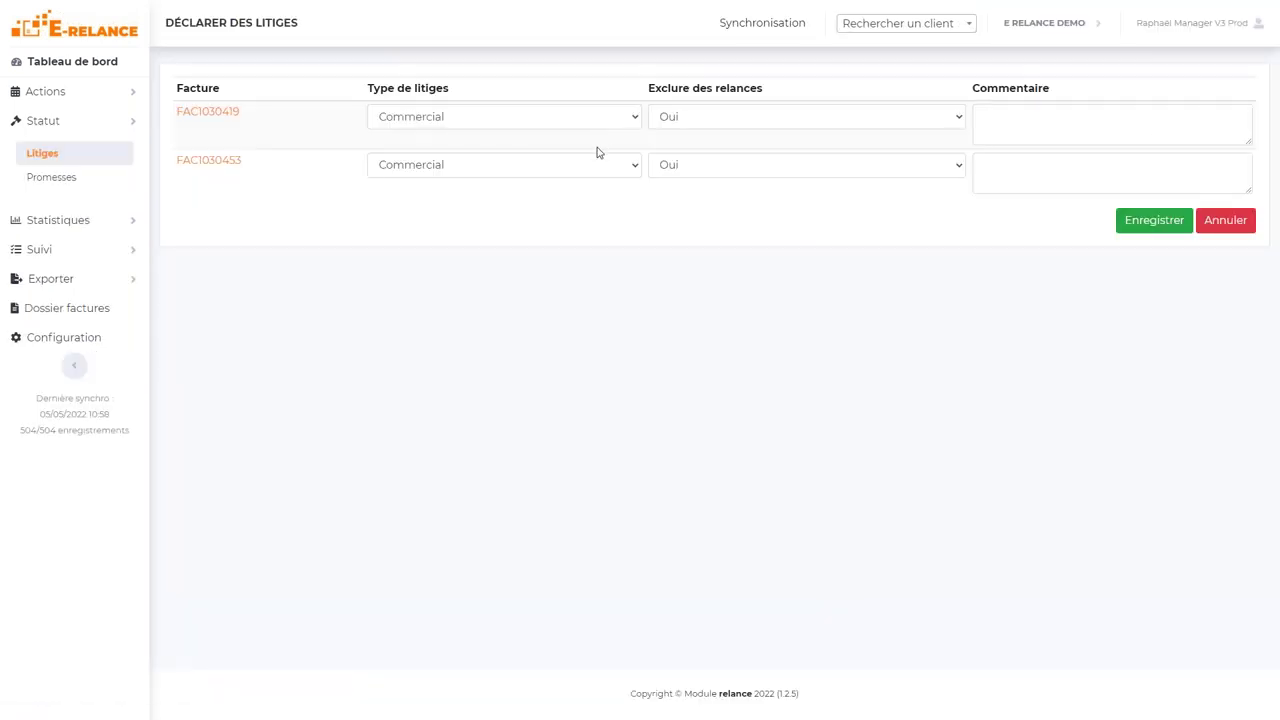
- Set the dispute type to Commercial for FAC1030419 and Technique for FAC1030453
left_click_drag(485, 94, 392, 90)
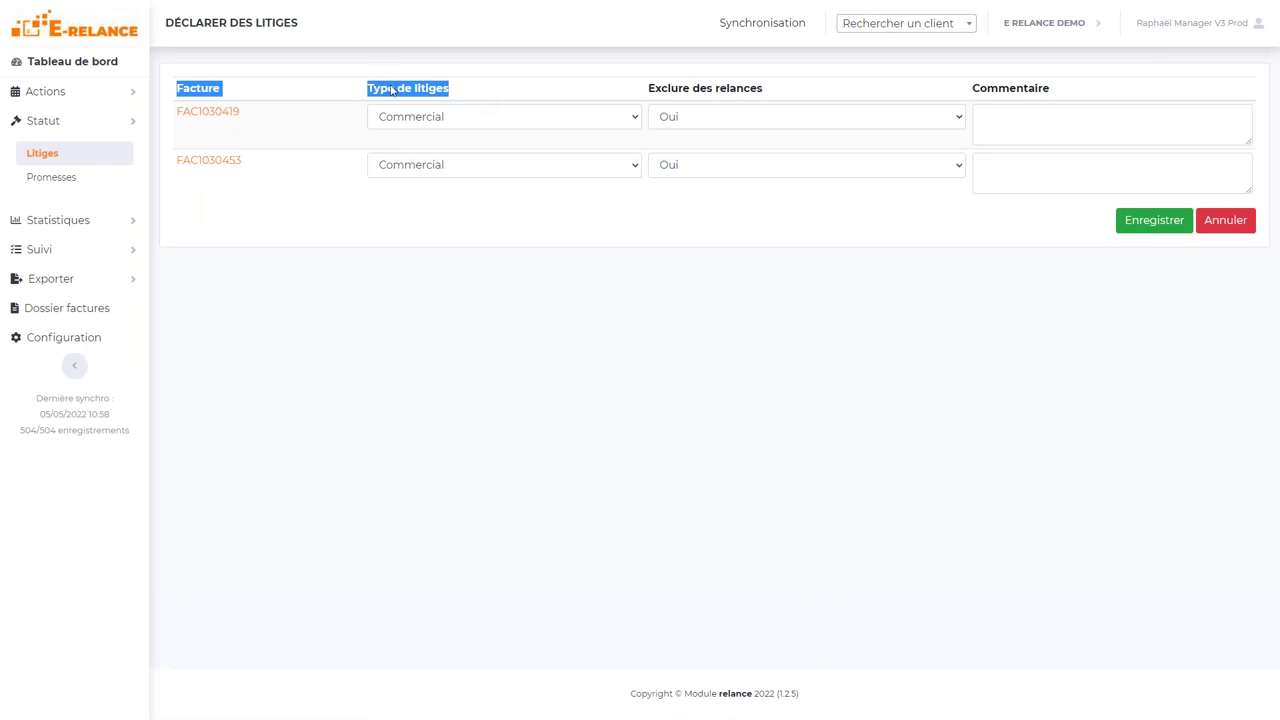
left_click(535, 89)
left_click(529, 126)
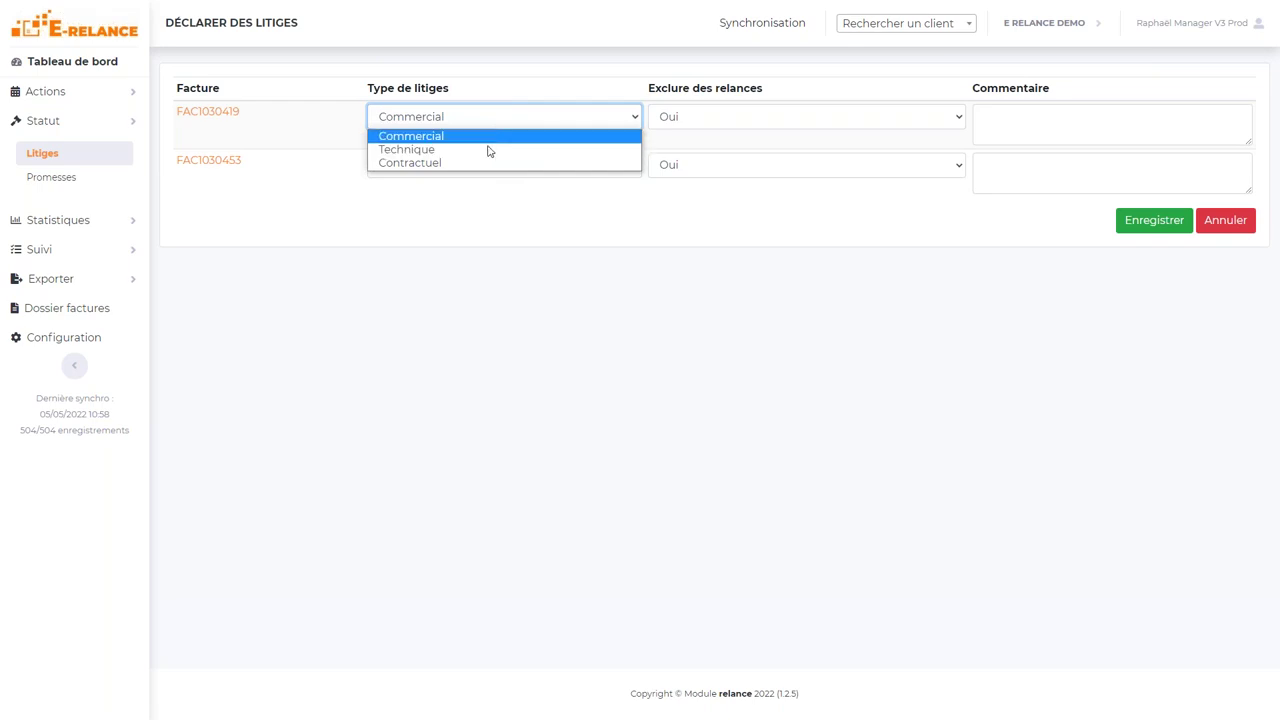
left_click(488, 142)
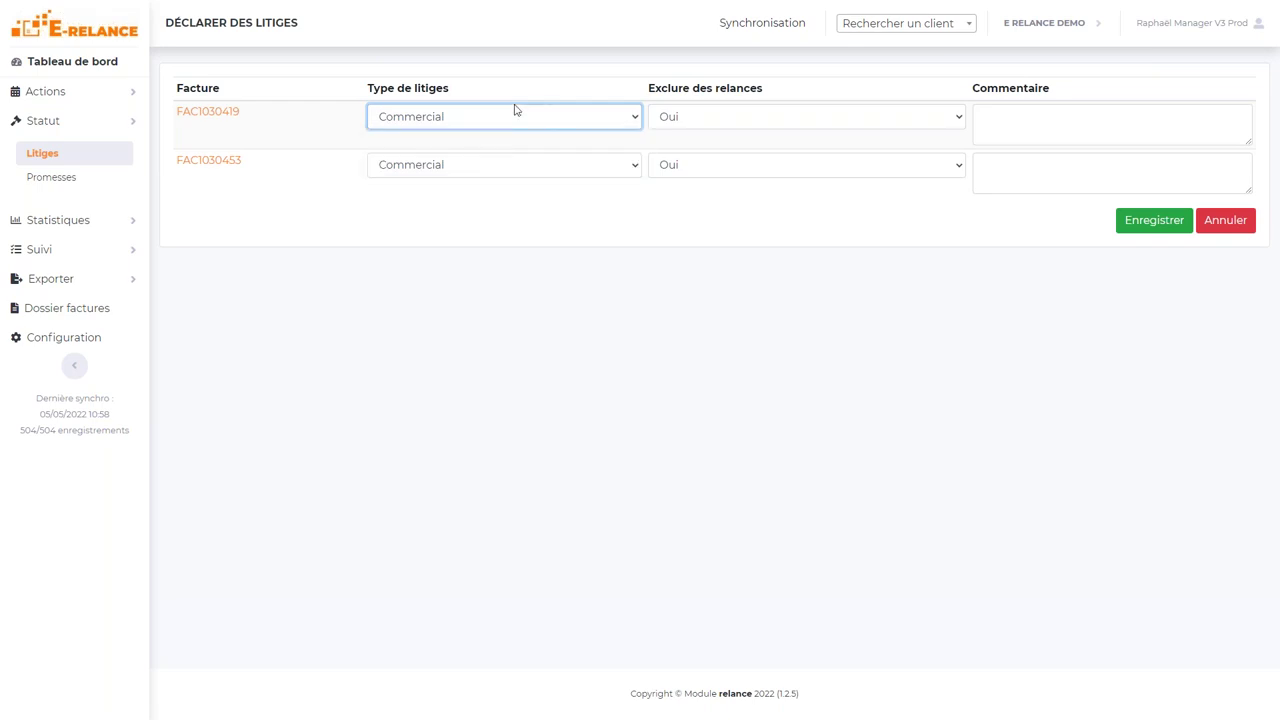
left_click(519, 176)
left_click(505, 197)
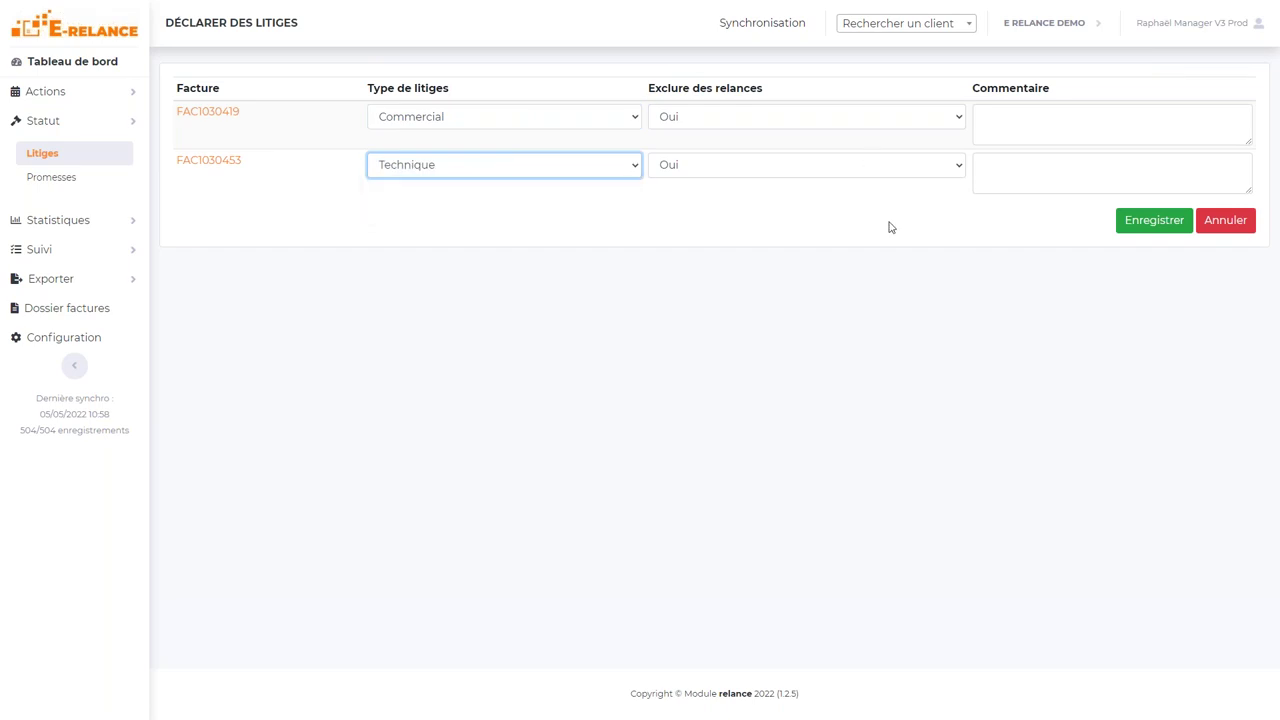
- Exclude FAC1030419 from reminders (Oui), set its dispute type to Contractuel and enter the comment "Contrat à revoir"
left_click(902, 117)
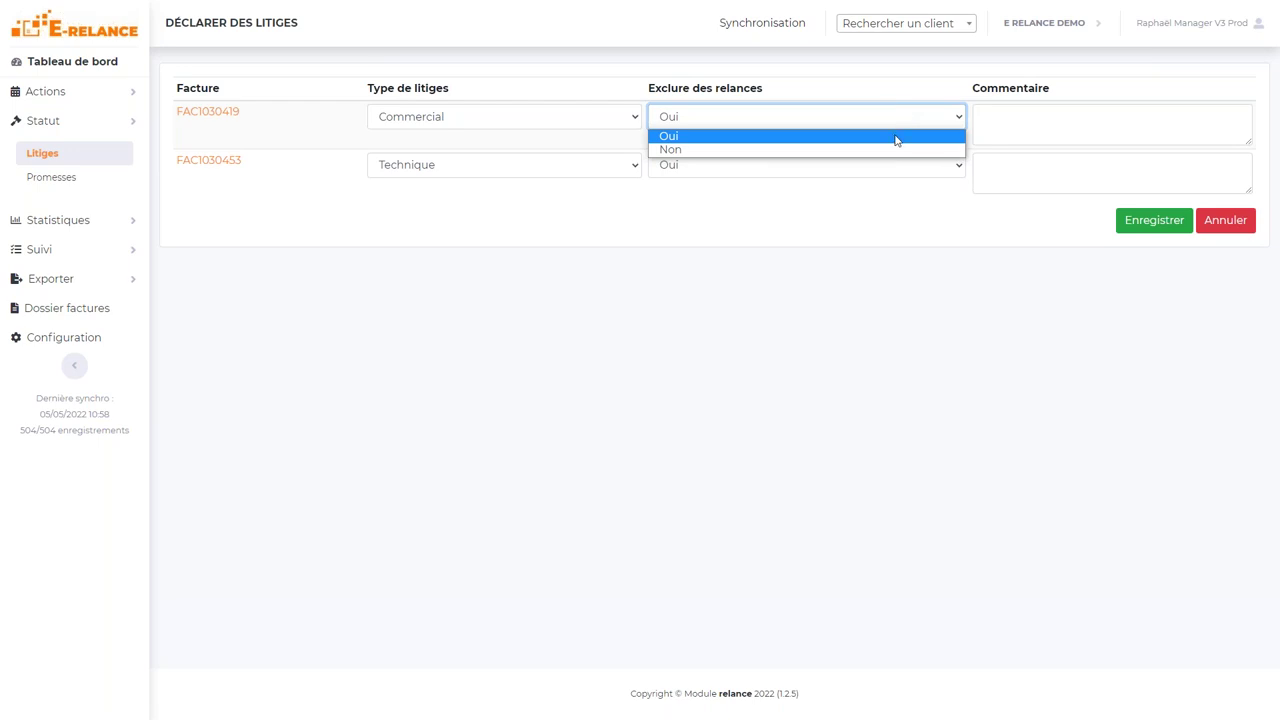
left_click(905, 137)
left_click(1024, 121)
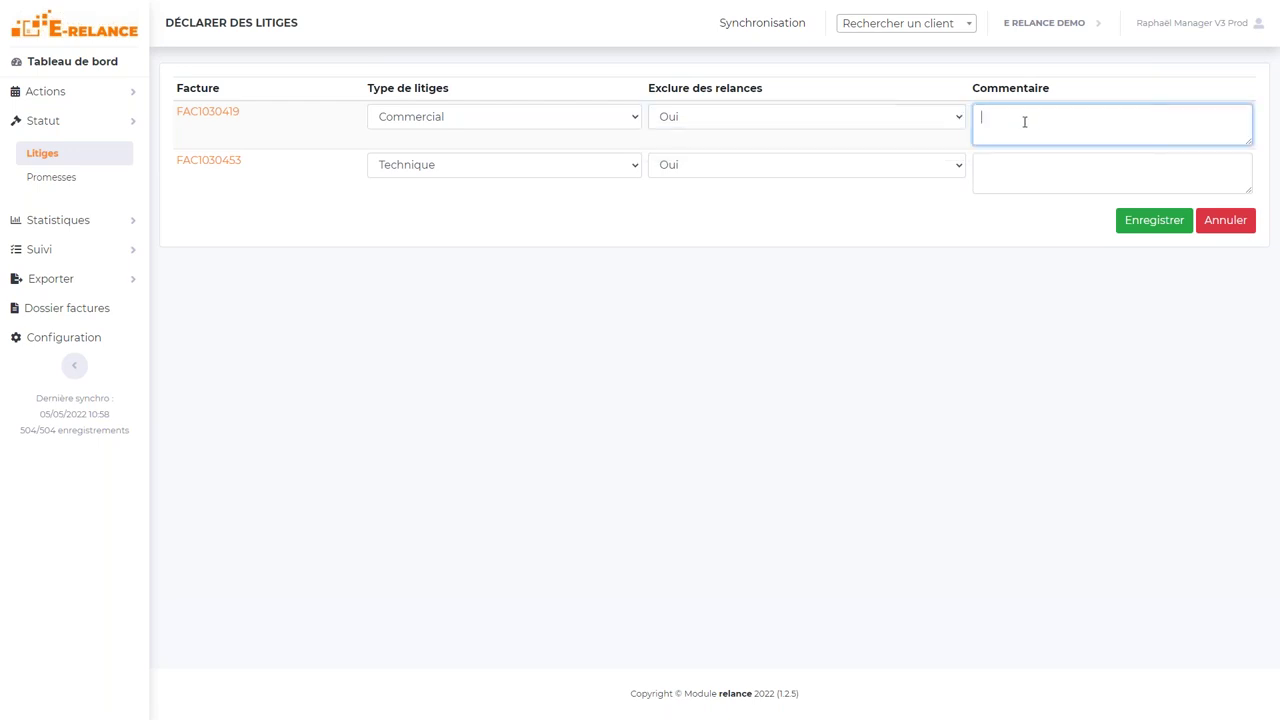
left_click(497, 117)
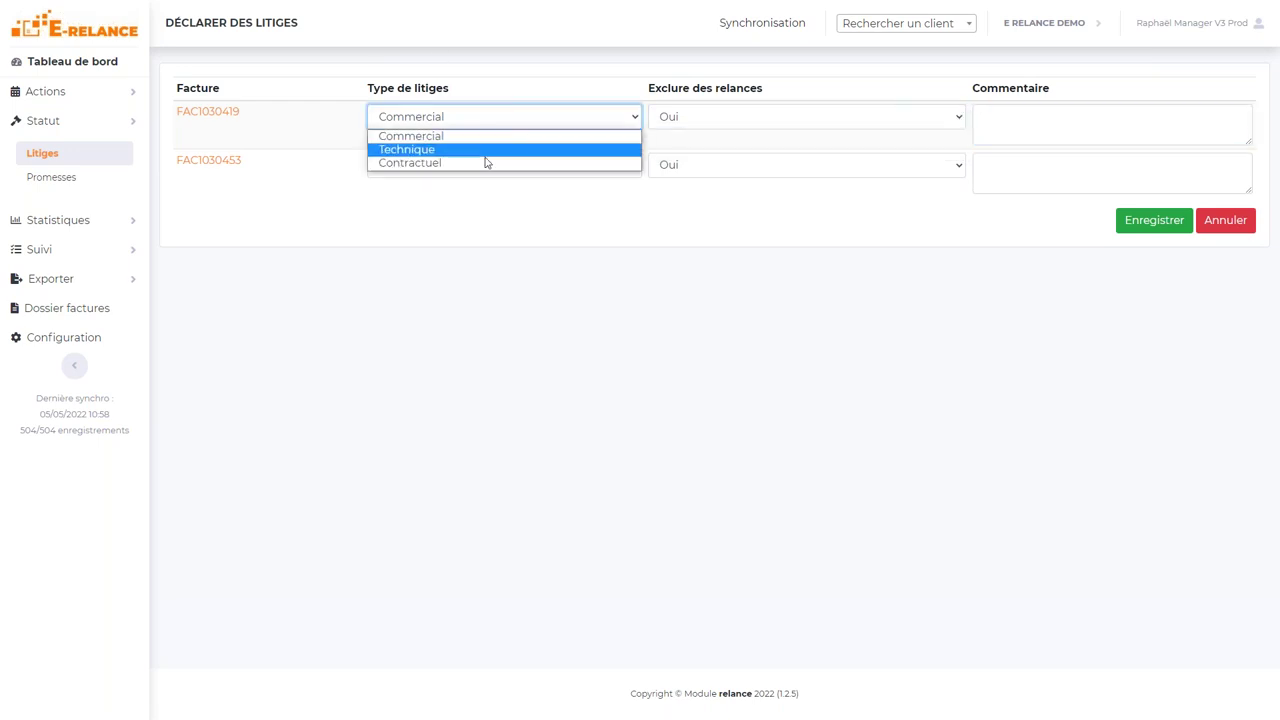
left_click(486, 163)
left_click(1006, 110)
type("Cont")
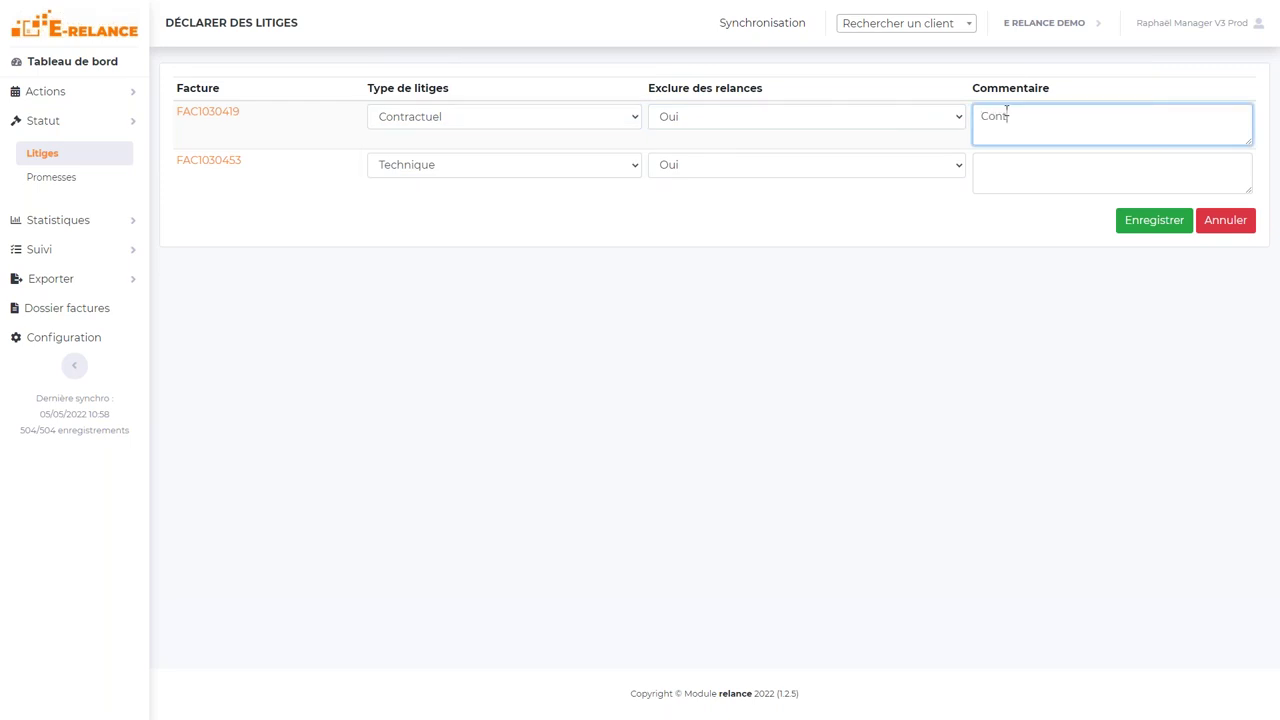
type("rat à revoir")
- Add the comment "A rappeler le 09/05" to FAC1030453 and save the dispute declarations
left_click(1076, 176)
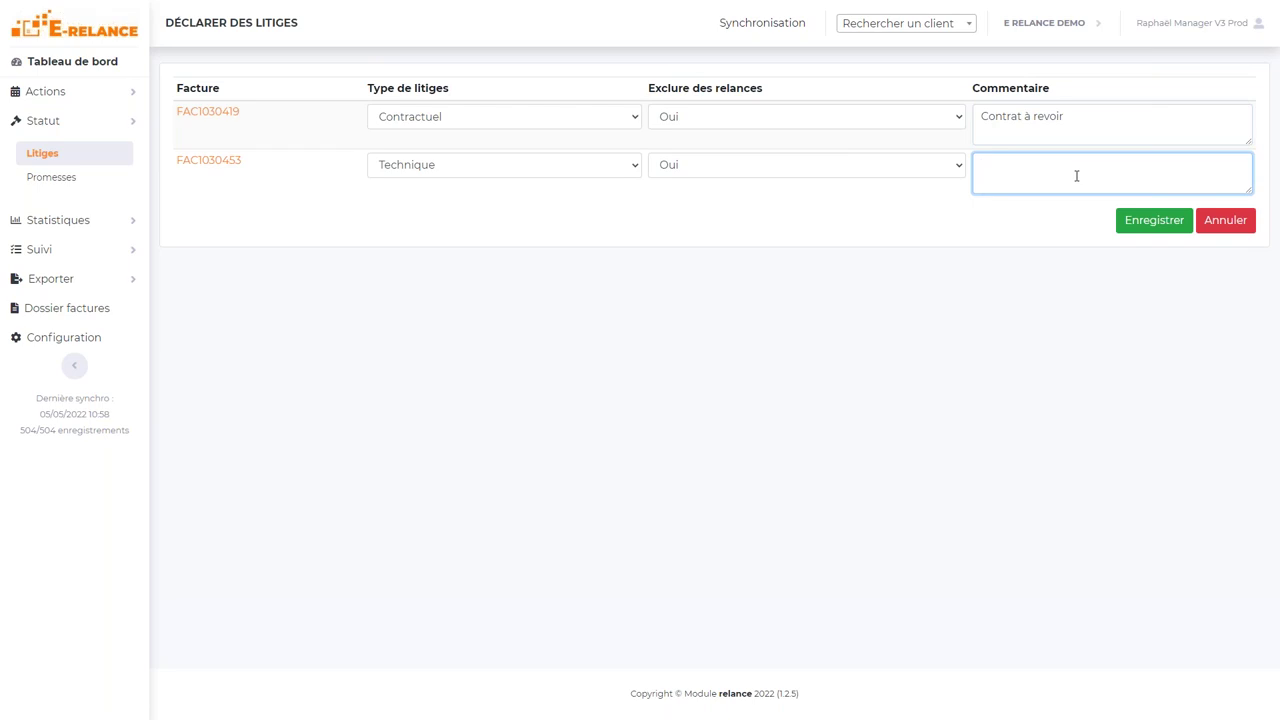
type("A rappeler le 09/05")
left_click(1147, 222)
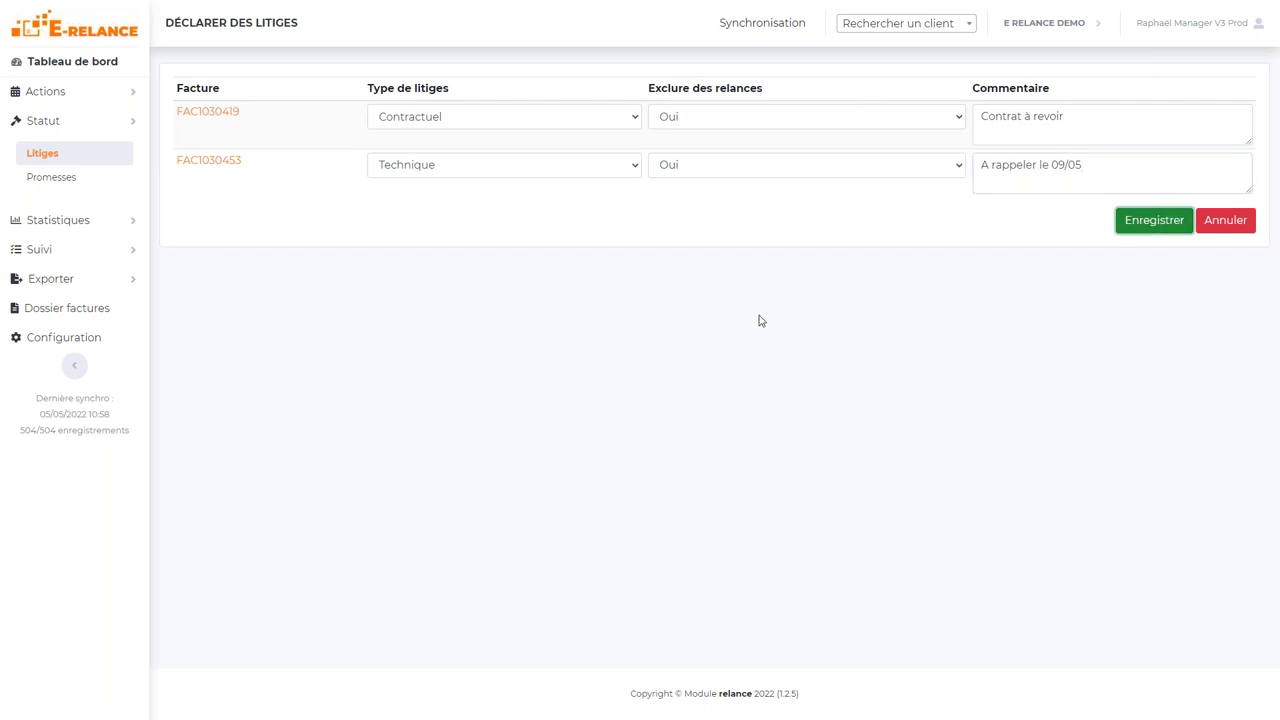
- Review ZOOMDOG's account statement and list of actions on the client record
left_click(206, 631)
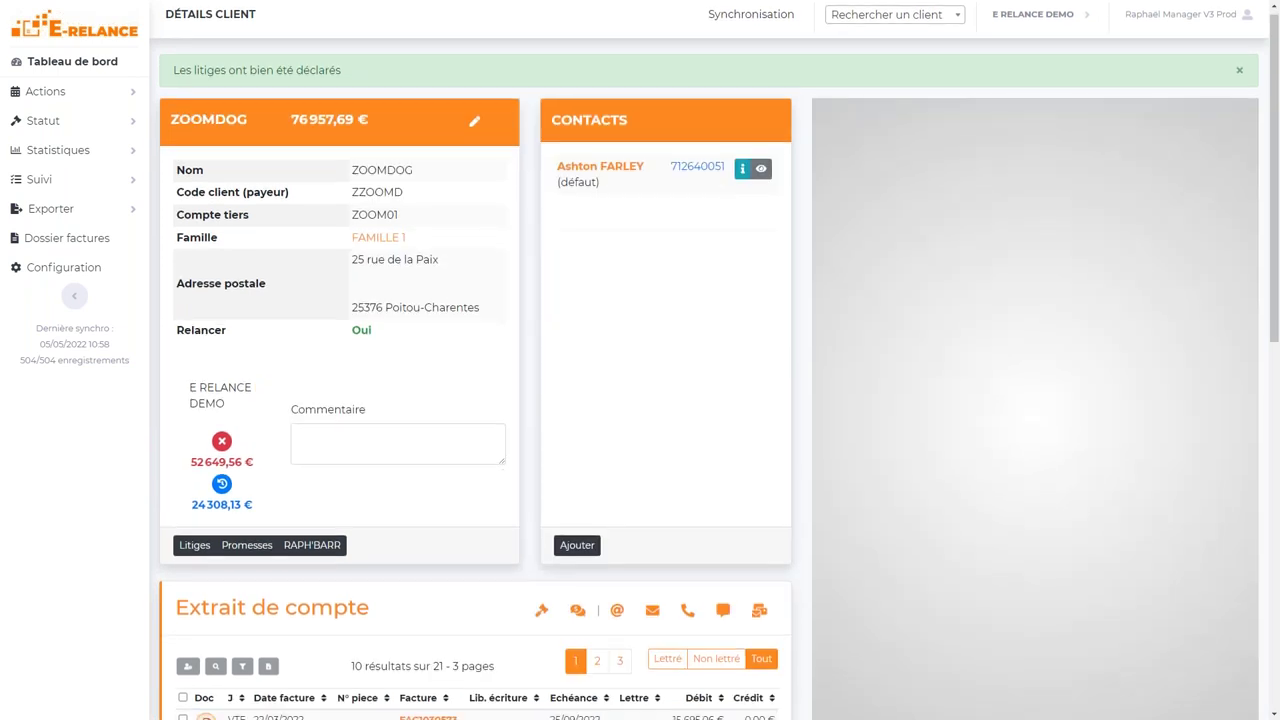
scroll(206, 624, "down", 1)
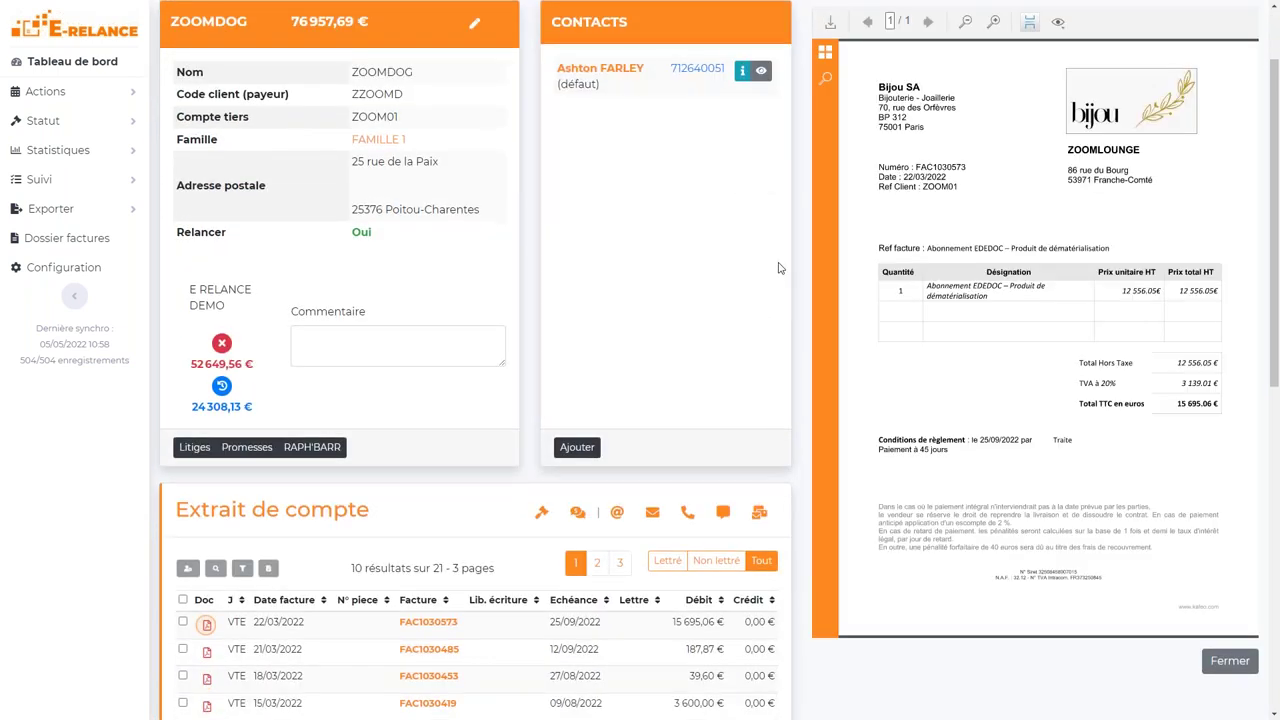
scroll(777, 271, "down", 6)
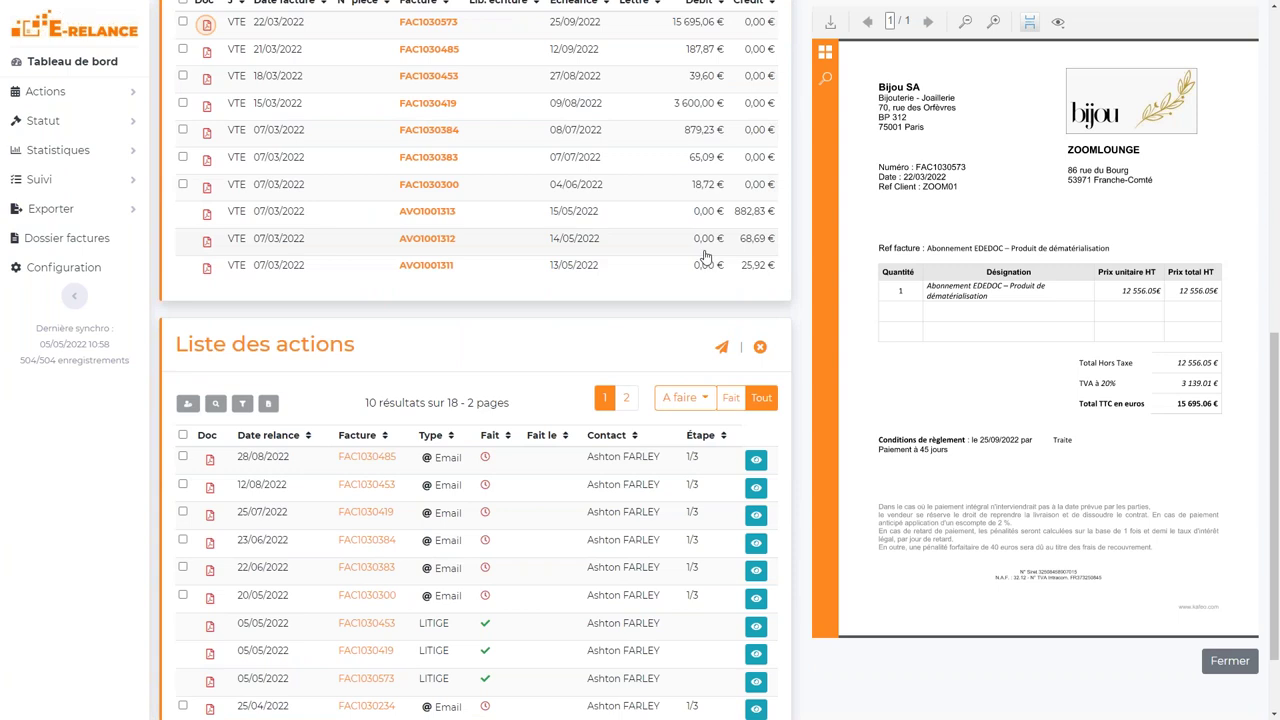
scroll(705, 257, "down", 1)
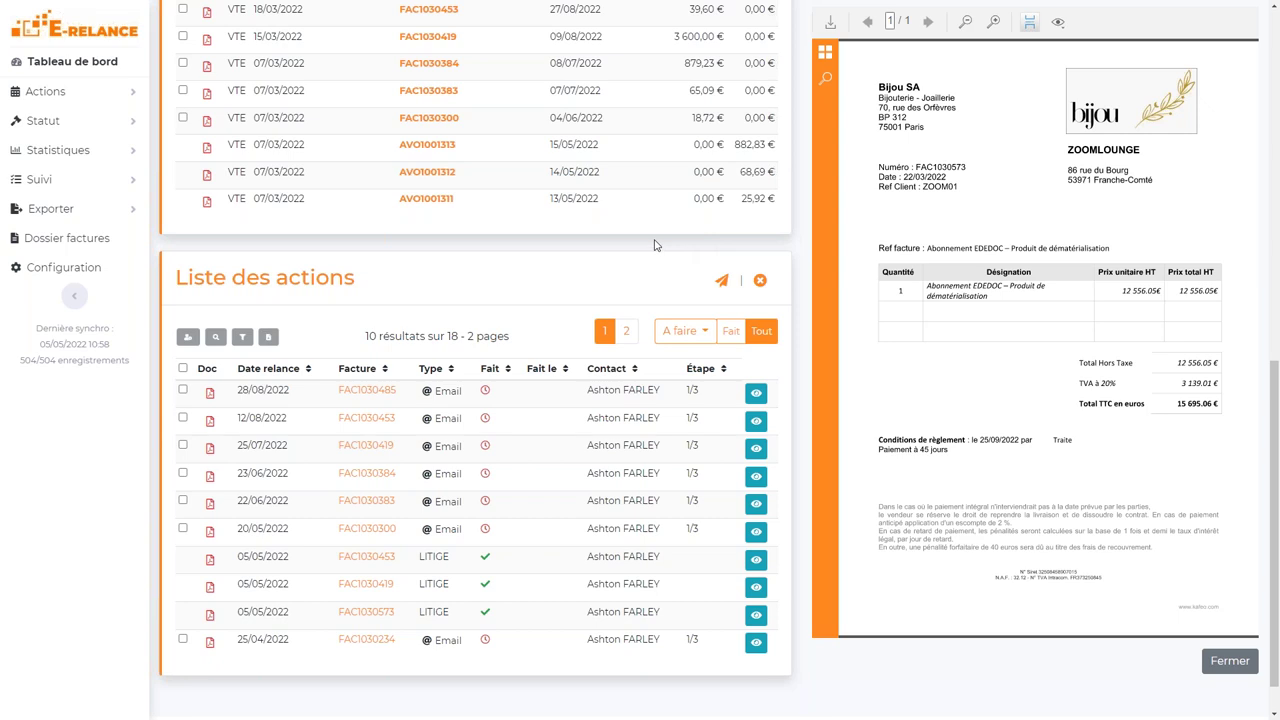
scroll(655, 247, "up", 3)
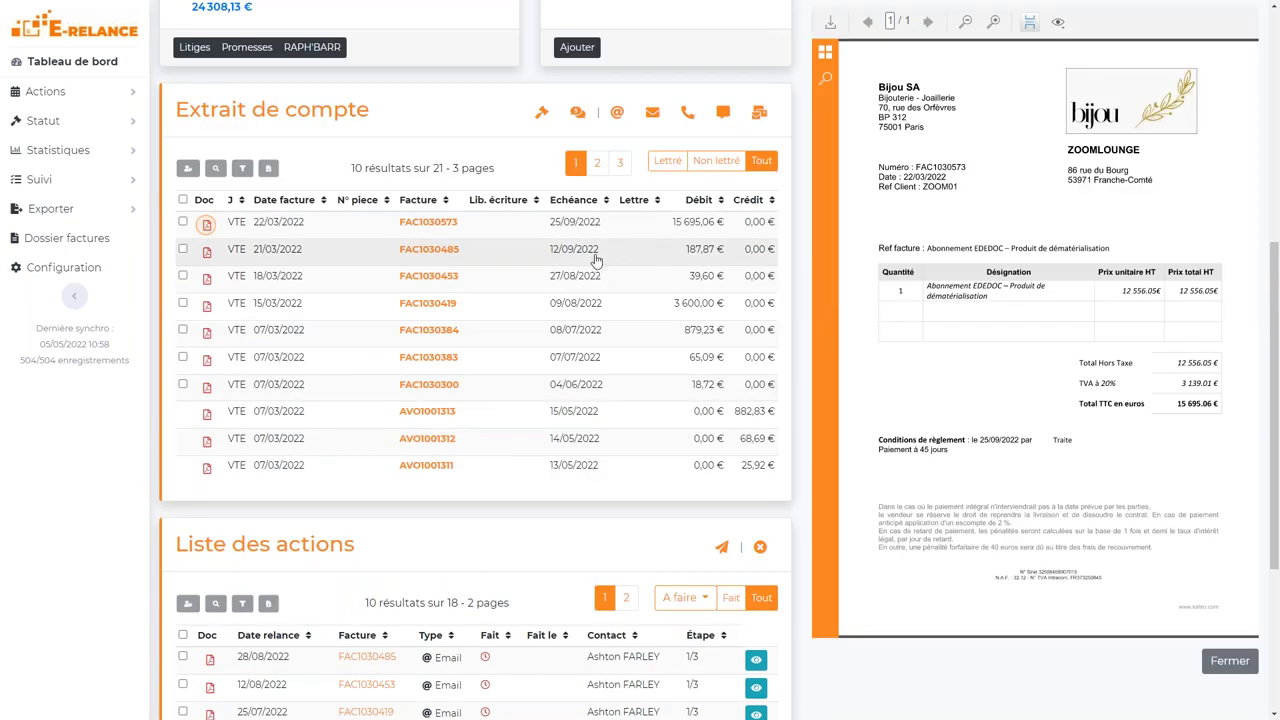
scroll(593, 263, "down", 1)
scroll(593, 263, "up", 3)
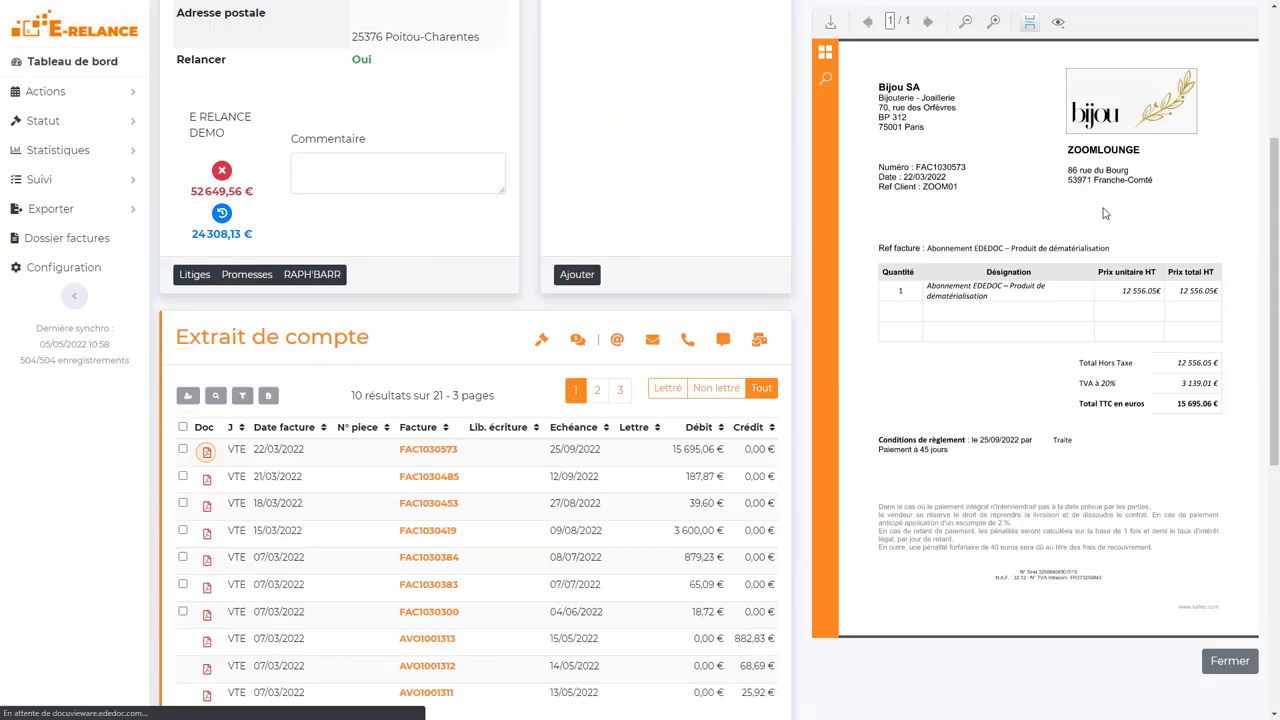
- Return to the dashboard, review the list of ongoing disputes and open ZOOMDOG's client record from it
key("alt+Left")
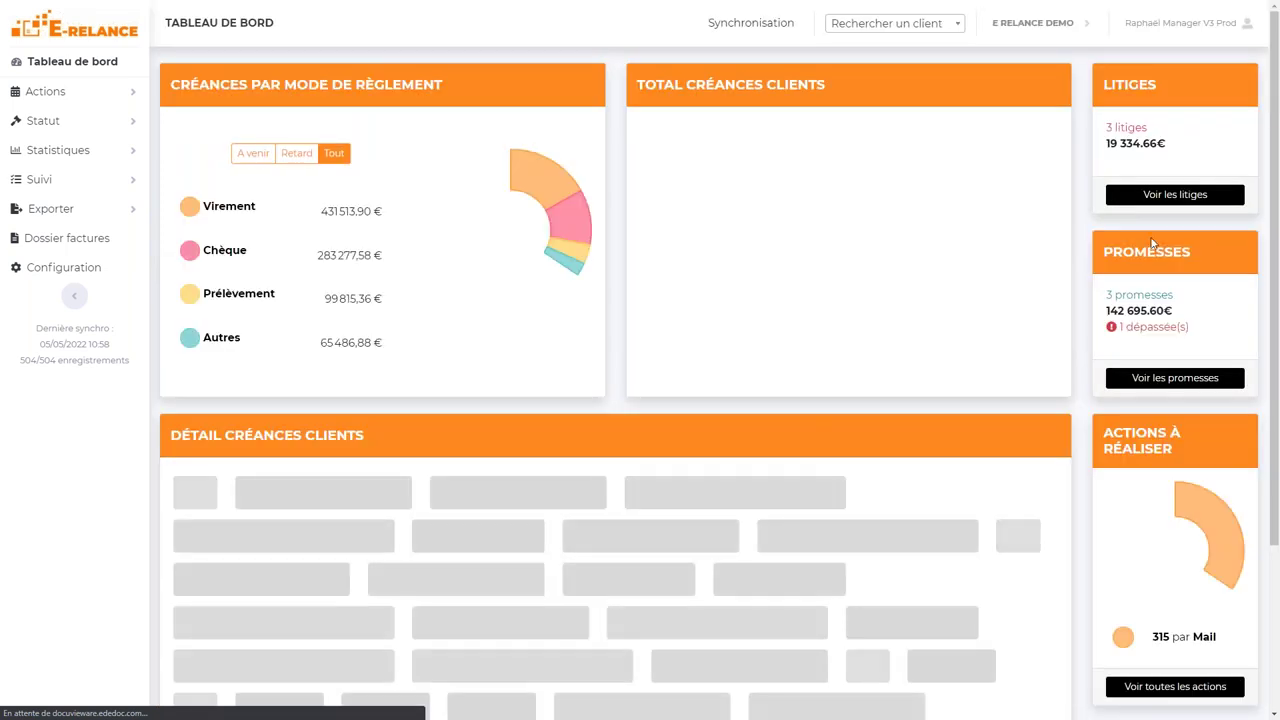
left_click(1157, 196)
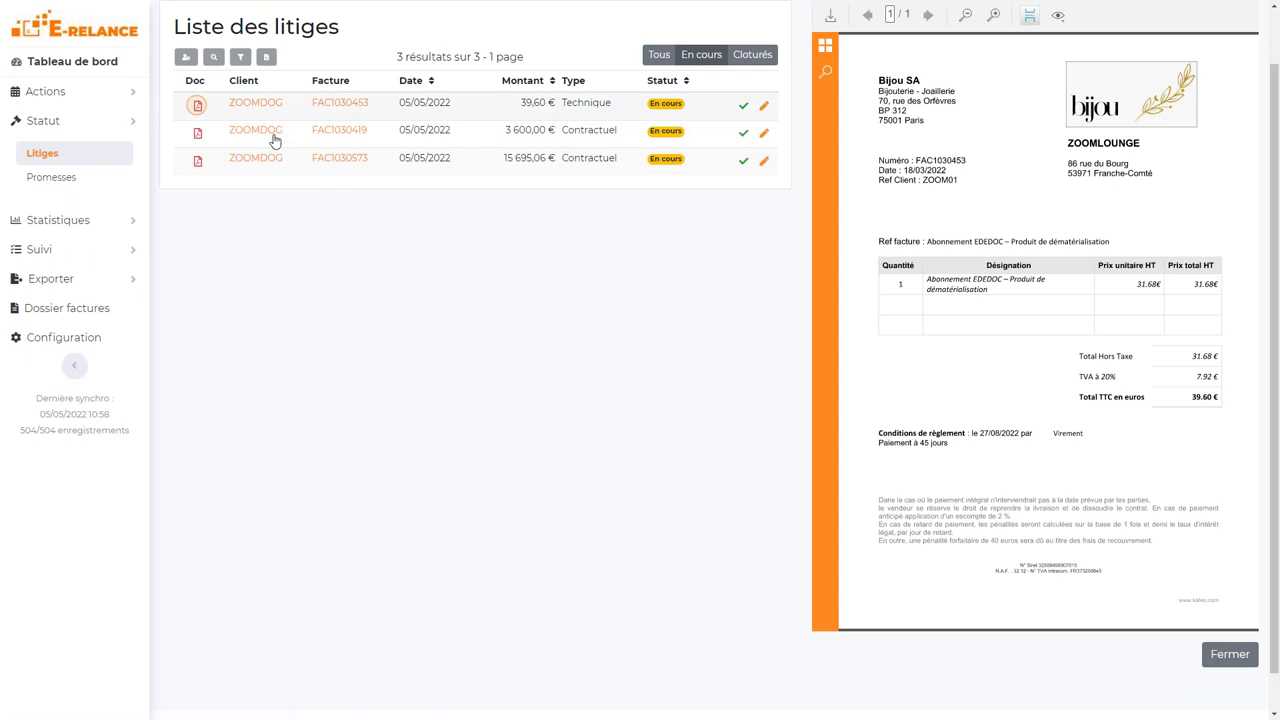
scroll(560, 294, "up", 1)
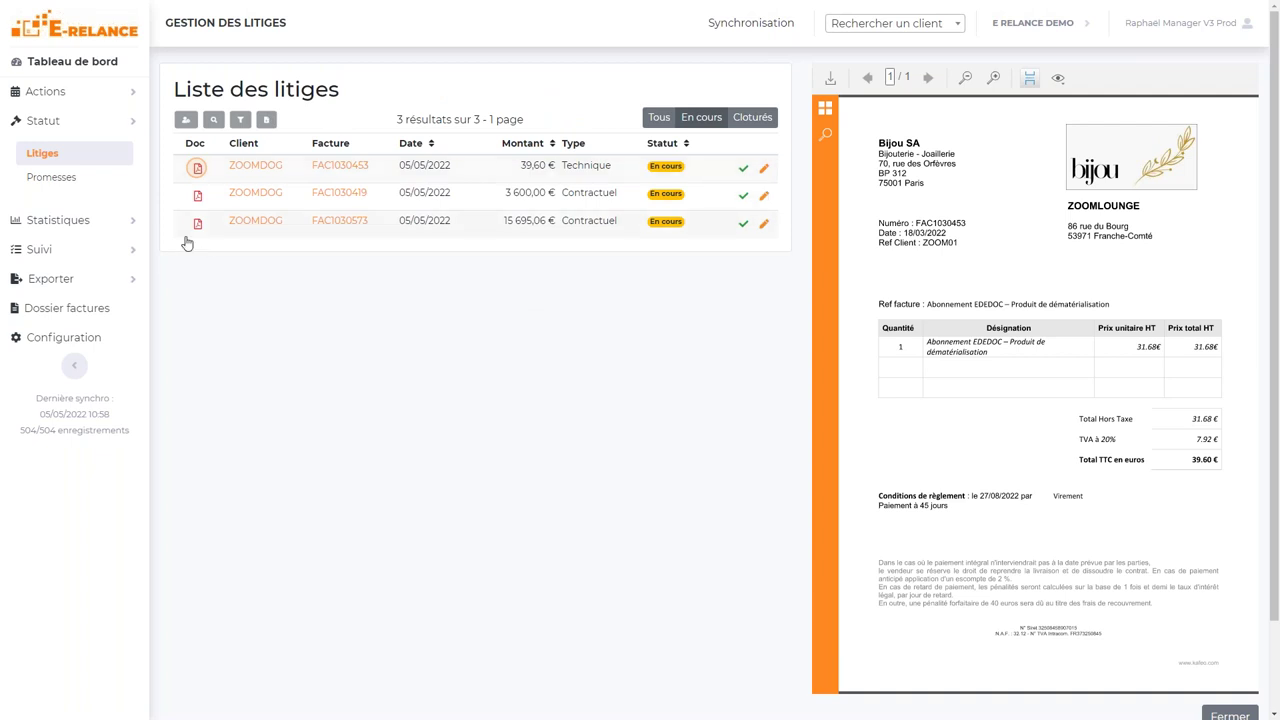
left_click(258, 170)
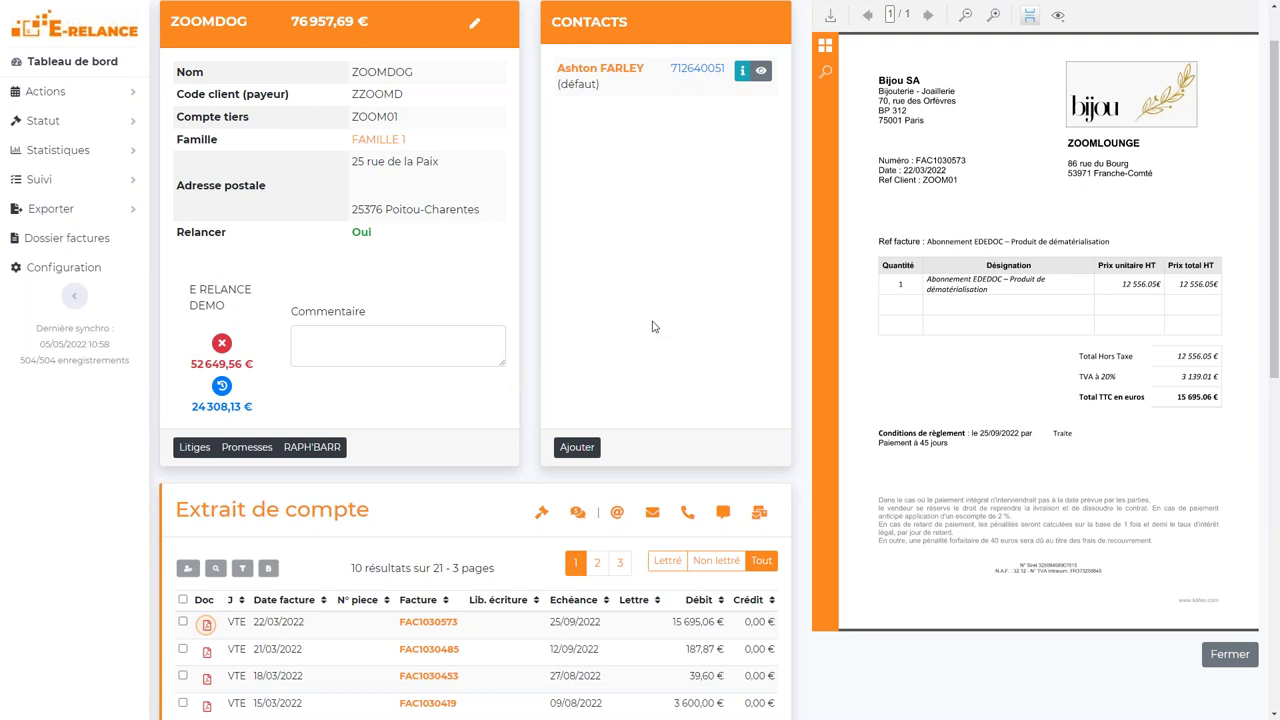
- Select only invoice FAC1030485 in ZOOMDOG's account statement and prepare a reminder email with the "R1- Premier rappel" template
scroll(622, 322, "down", 3)
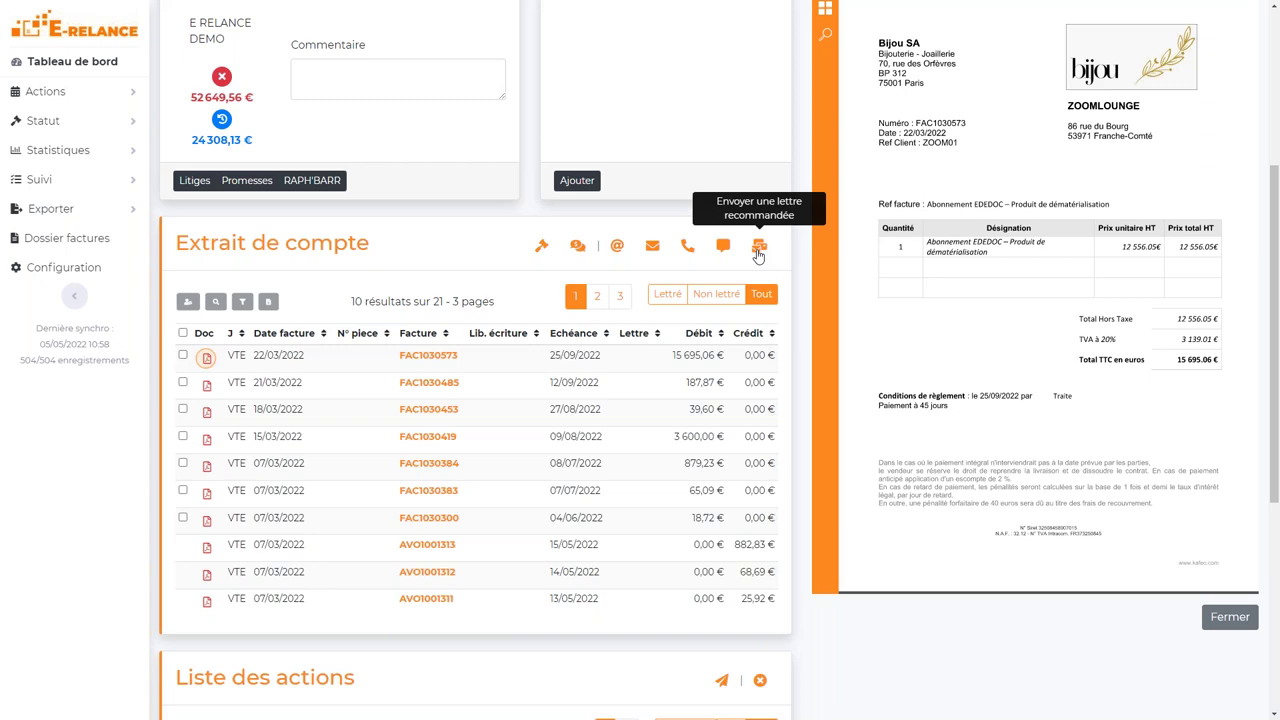
left_click(182, 356)
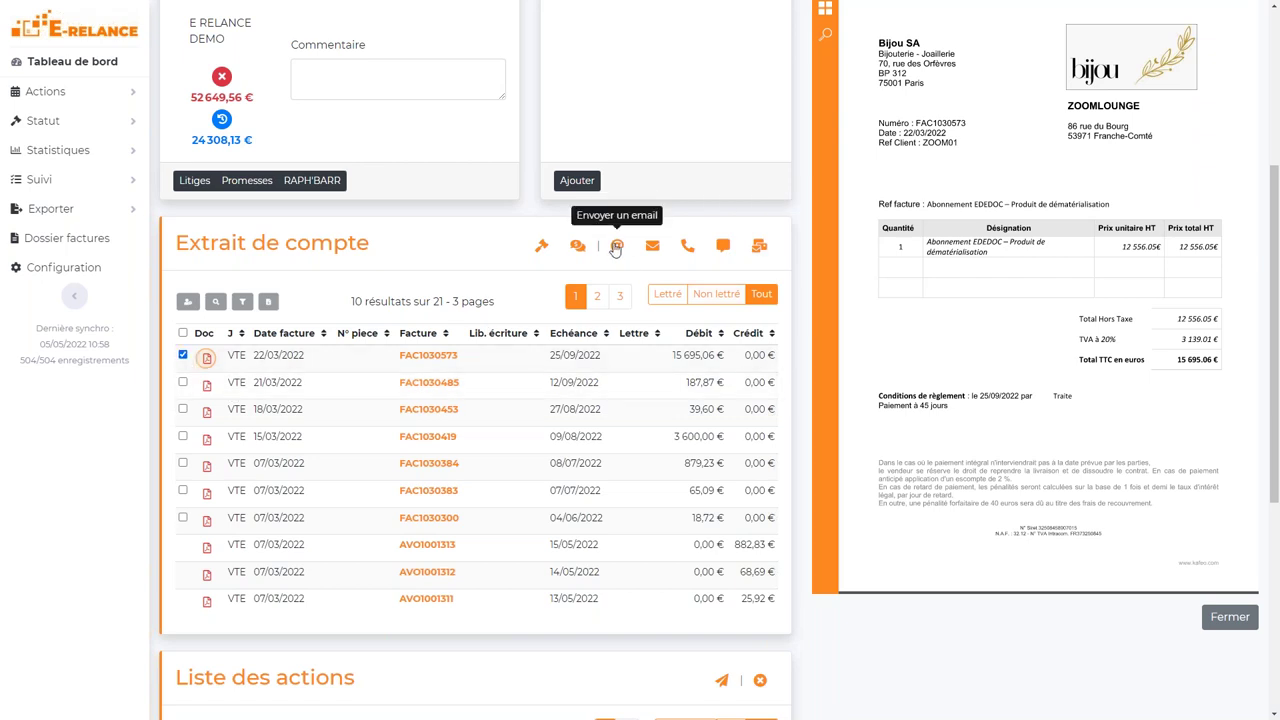
left_click(183, 382)
left_click(182, 355)
left_click(619, 247)
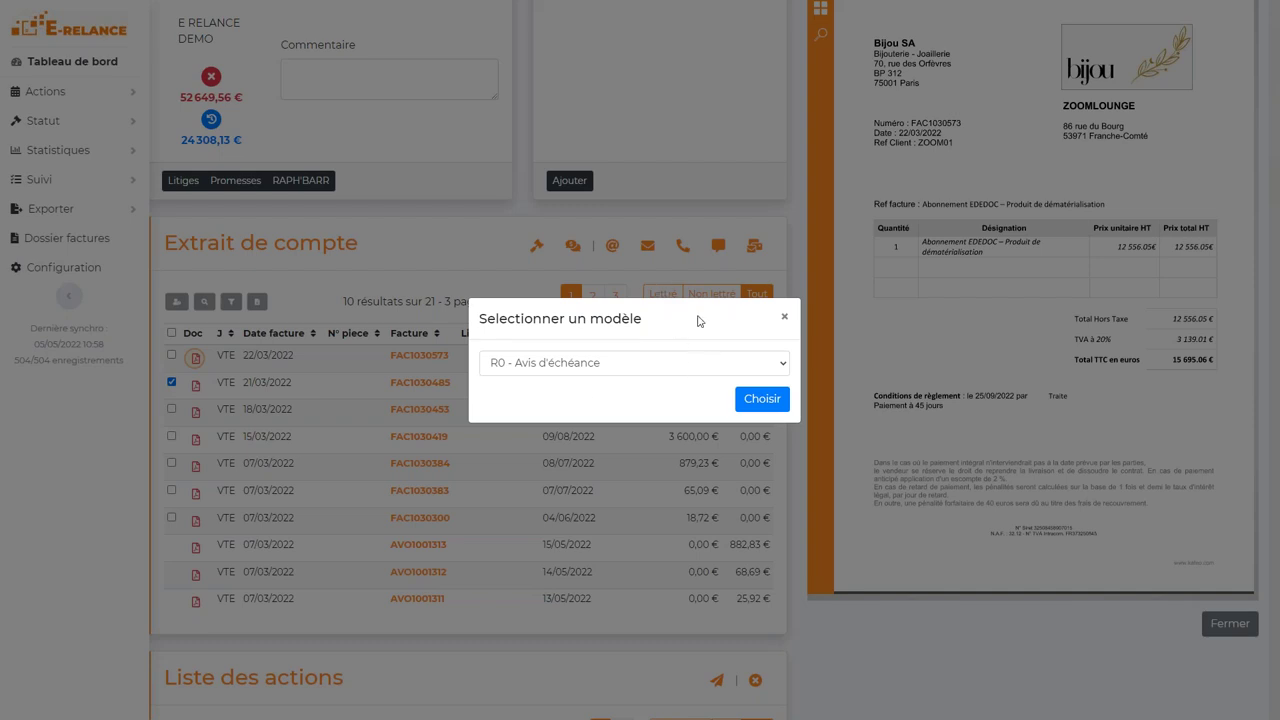
left_click(674, 360)
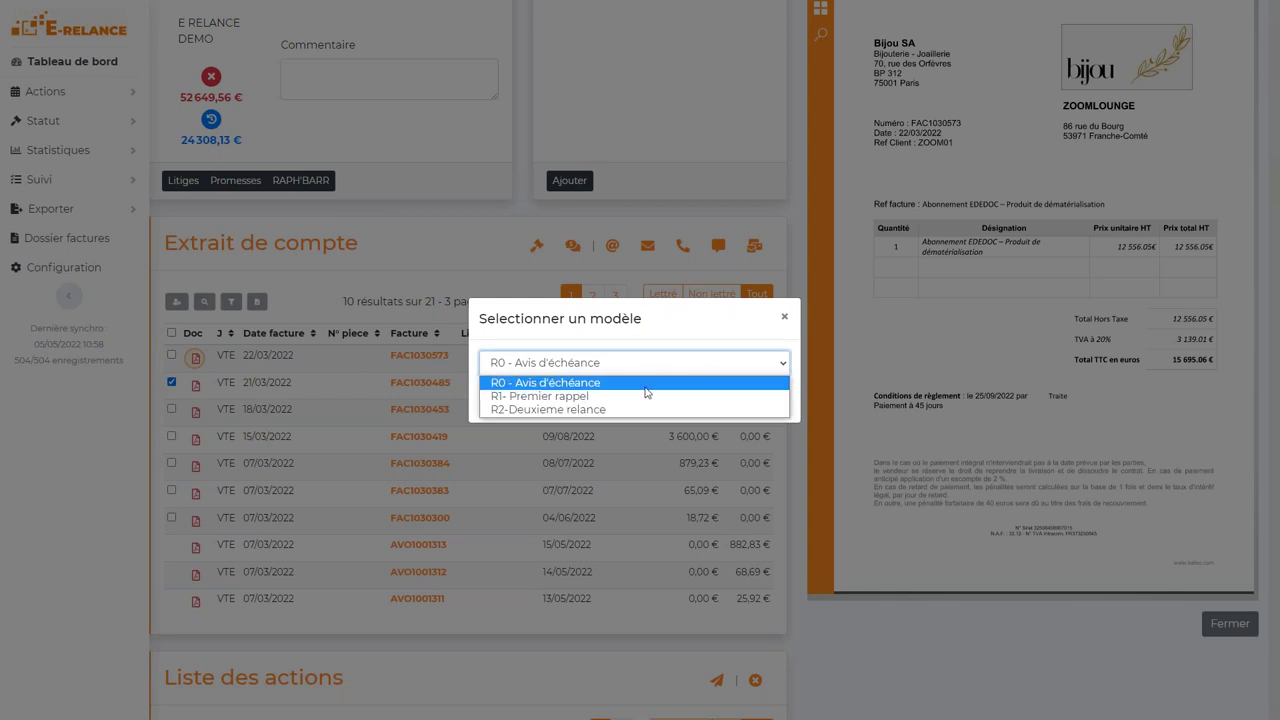
left_click(652, 397)
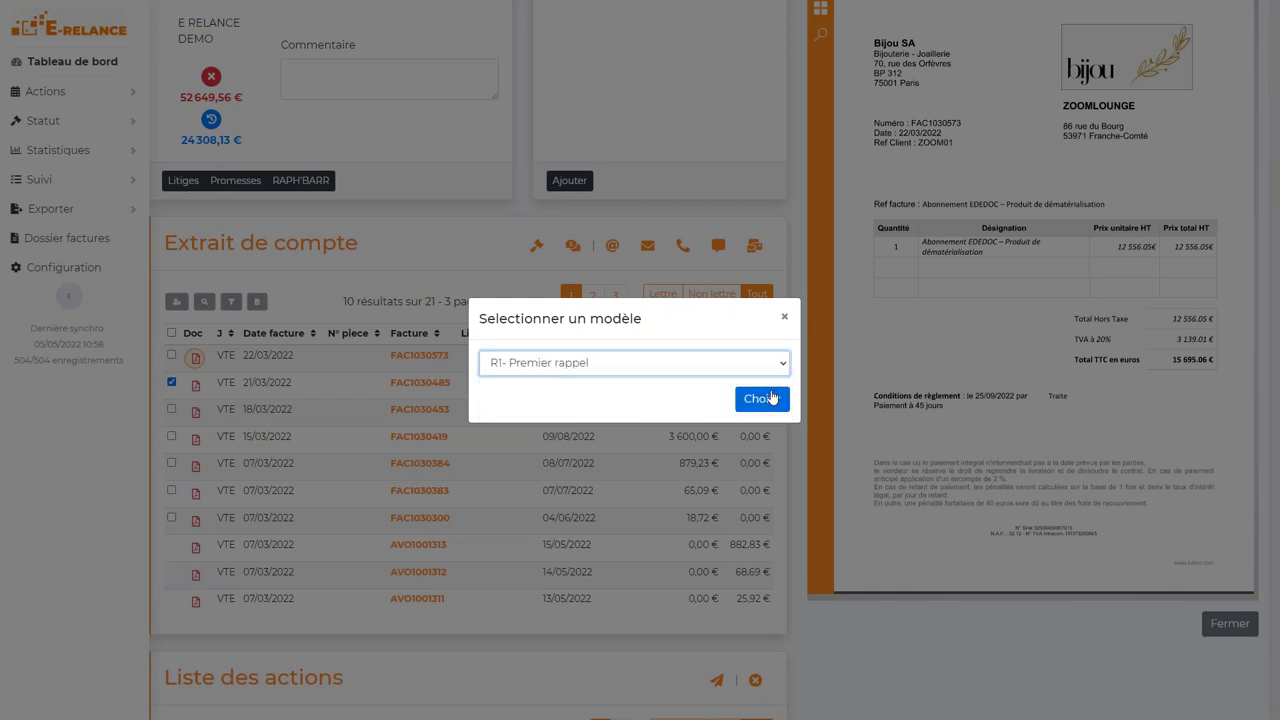
left_click(771, 398)
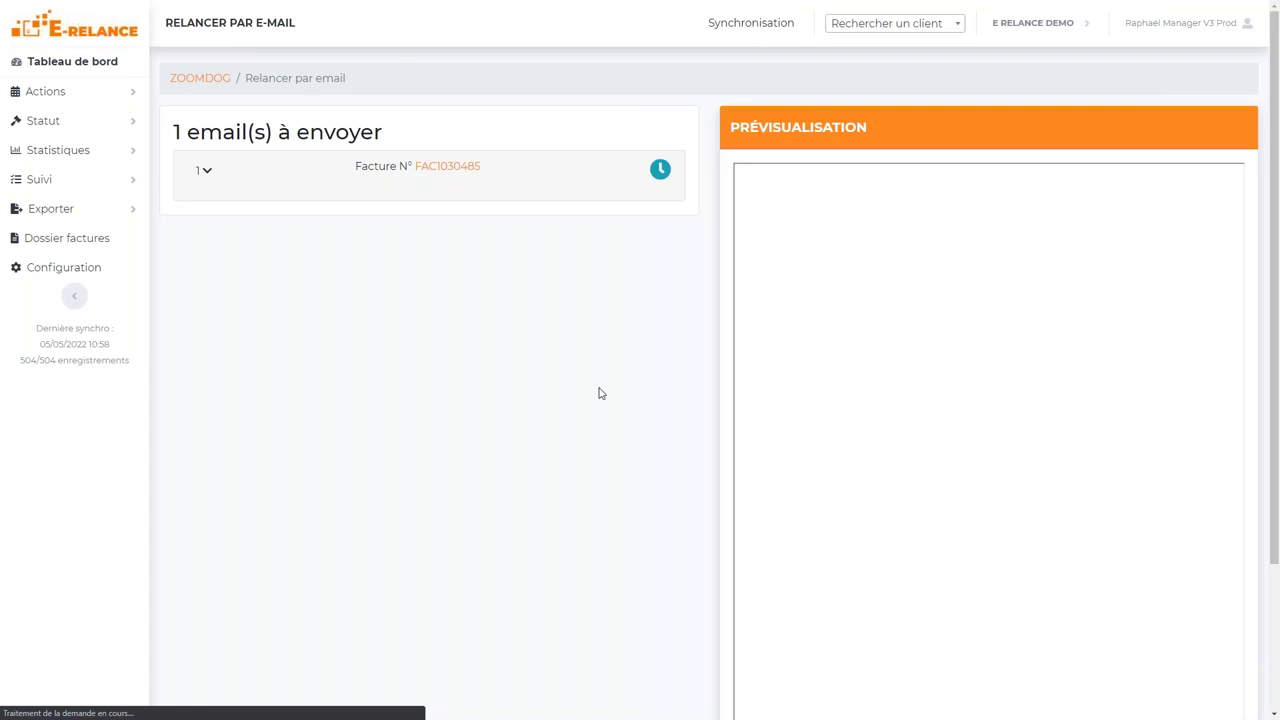
- Expand the FAC1030485 reminder email and examine its fields, the {extrait de compte (complet)} variable and the preview
left_click(206, 170)
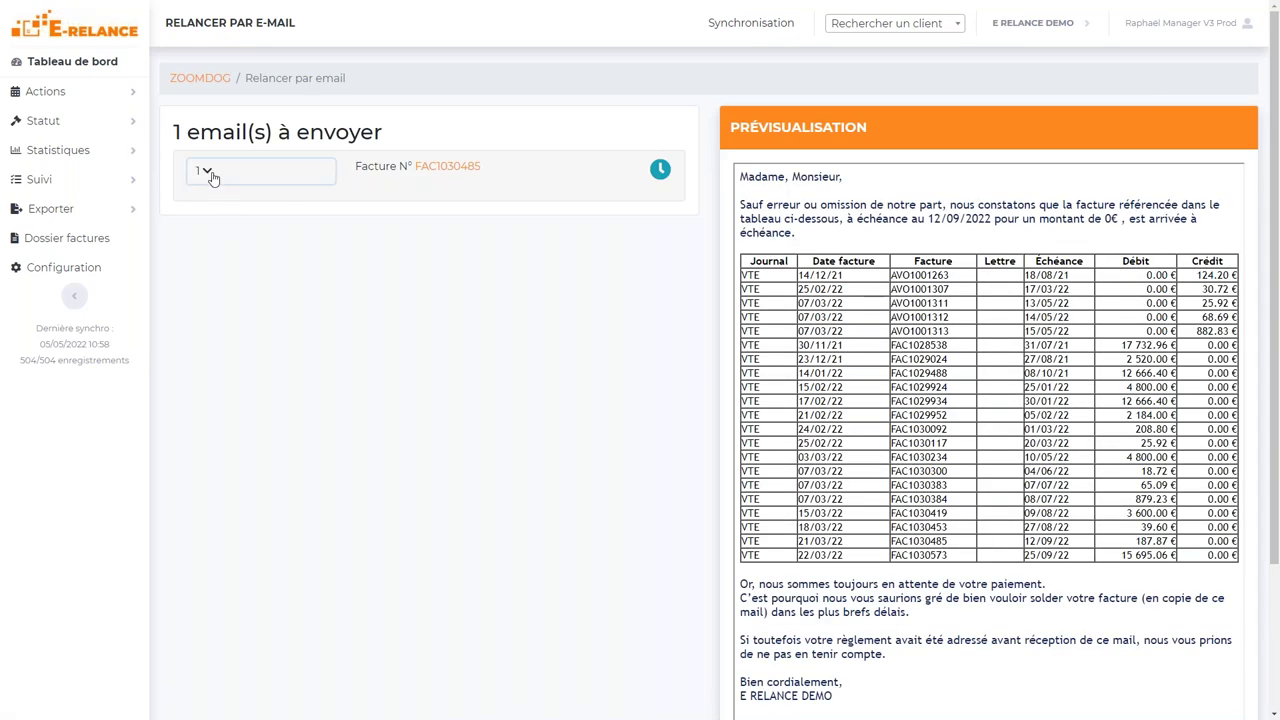
scroll(486, 308, "down", 3)
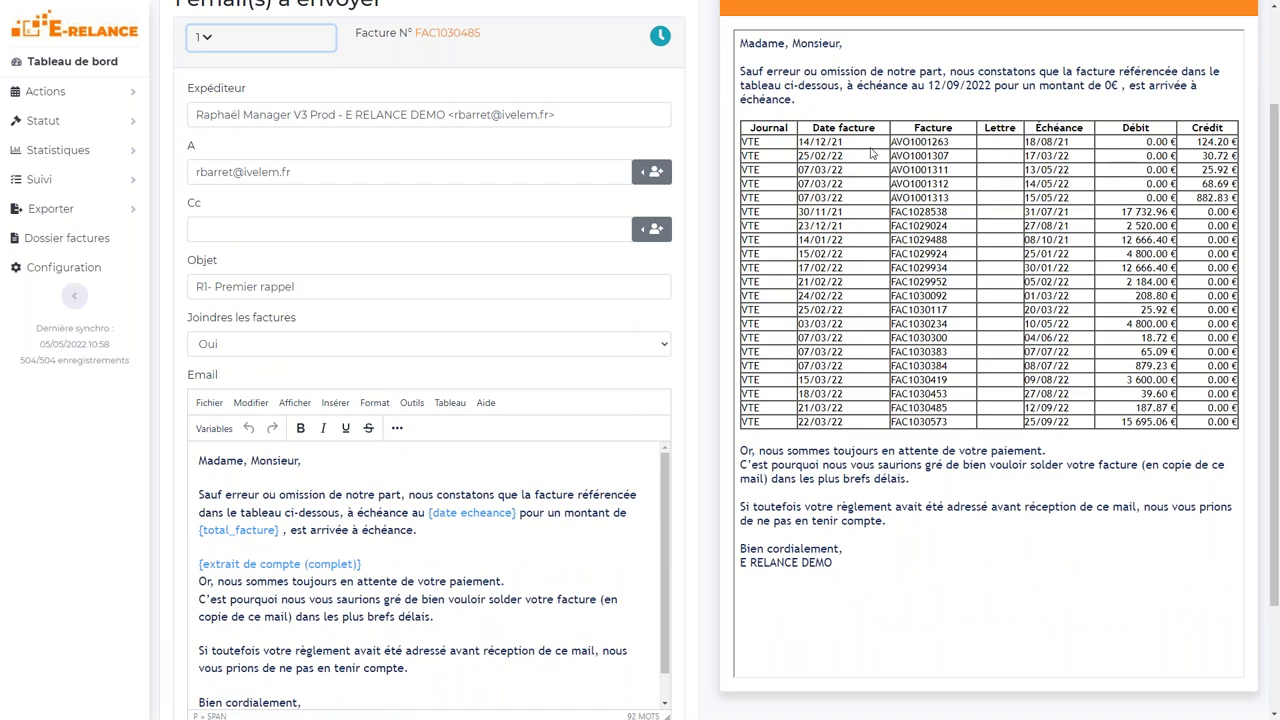
scroll(870, 152, "down", 2)
left_click_drag(377, 497, 198, 497)
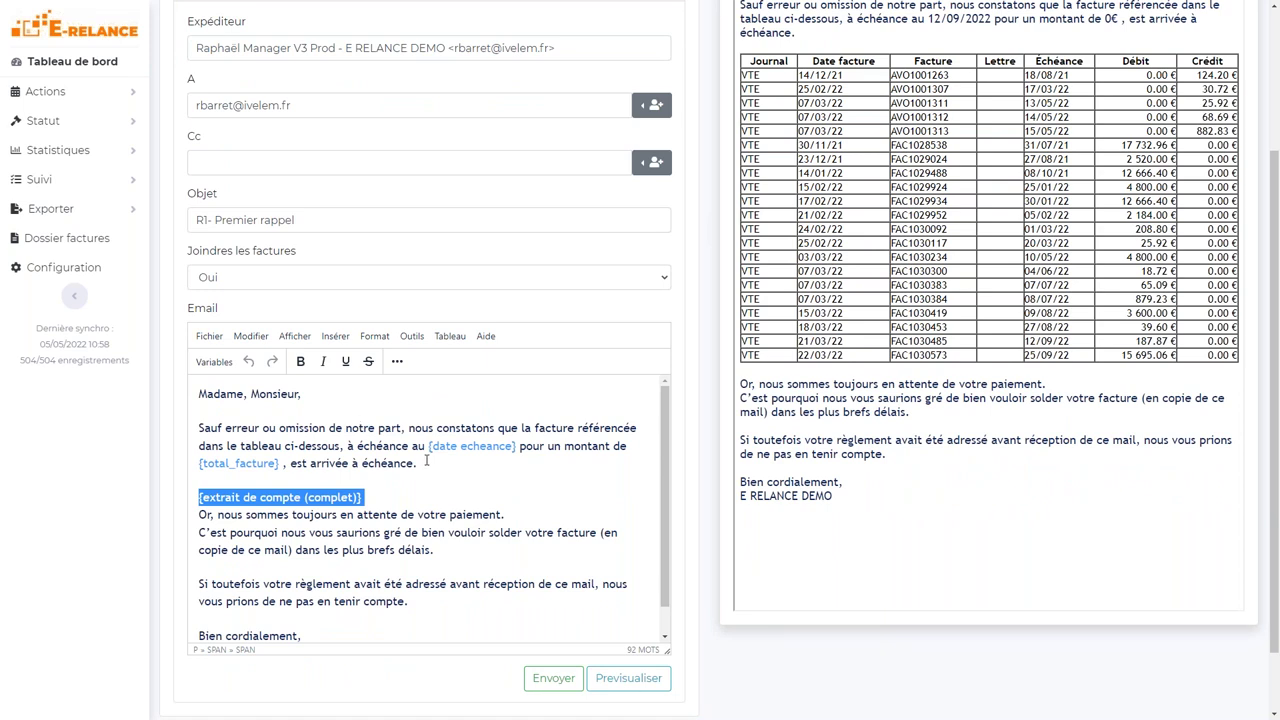
scroll(430, 450, "up", 4)
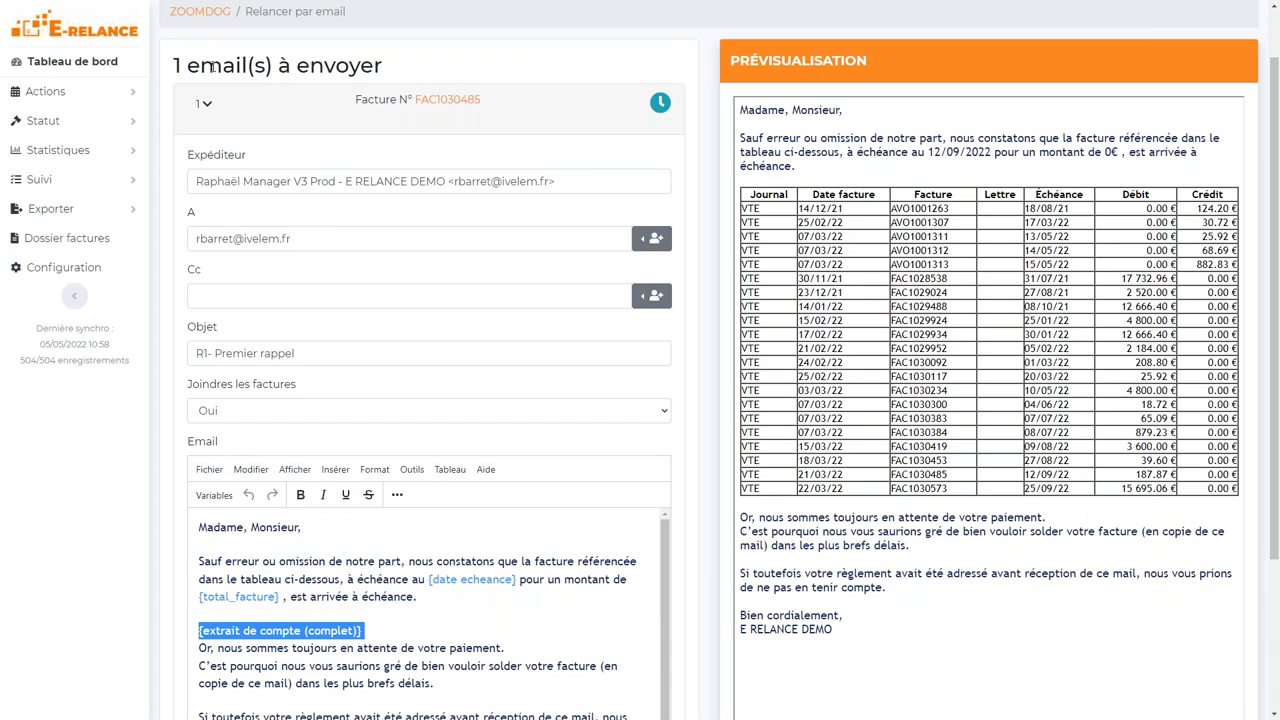
scroll(381, 161, "down", 2)
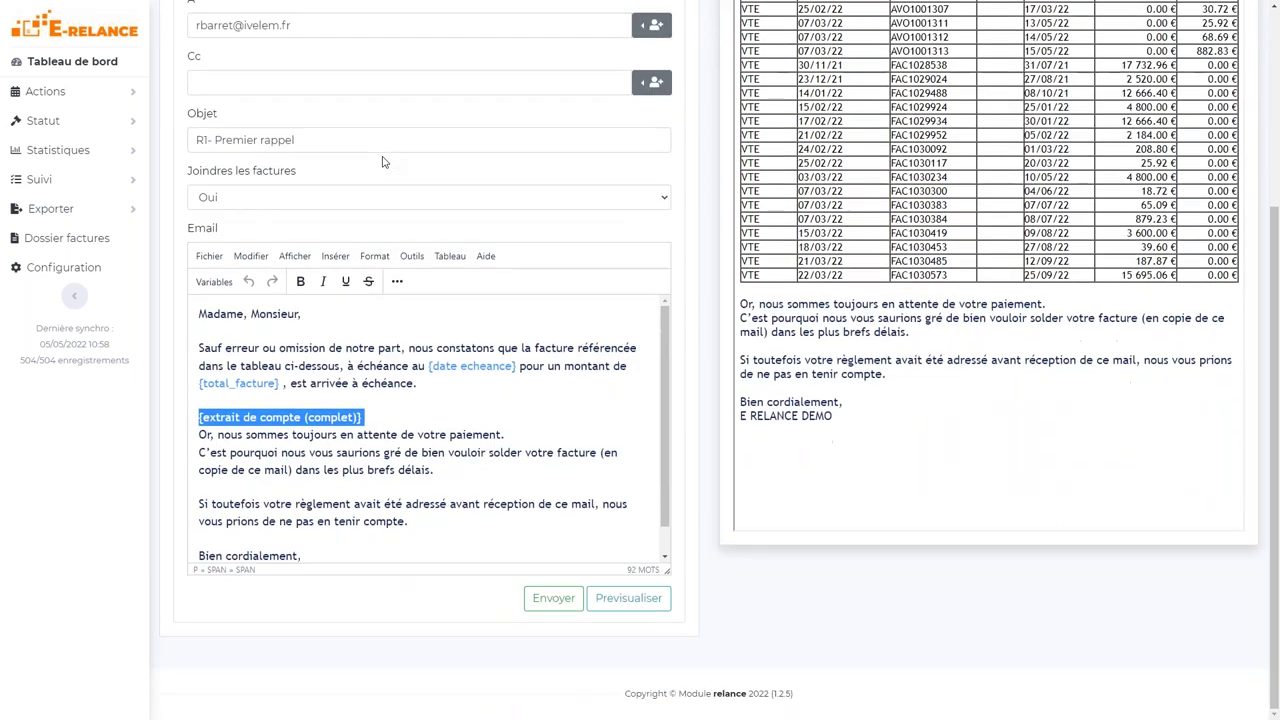
scroll(381, 161, "up", 3)
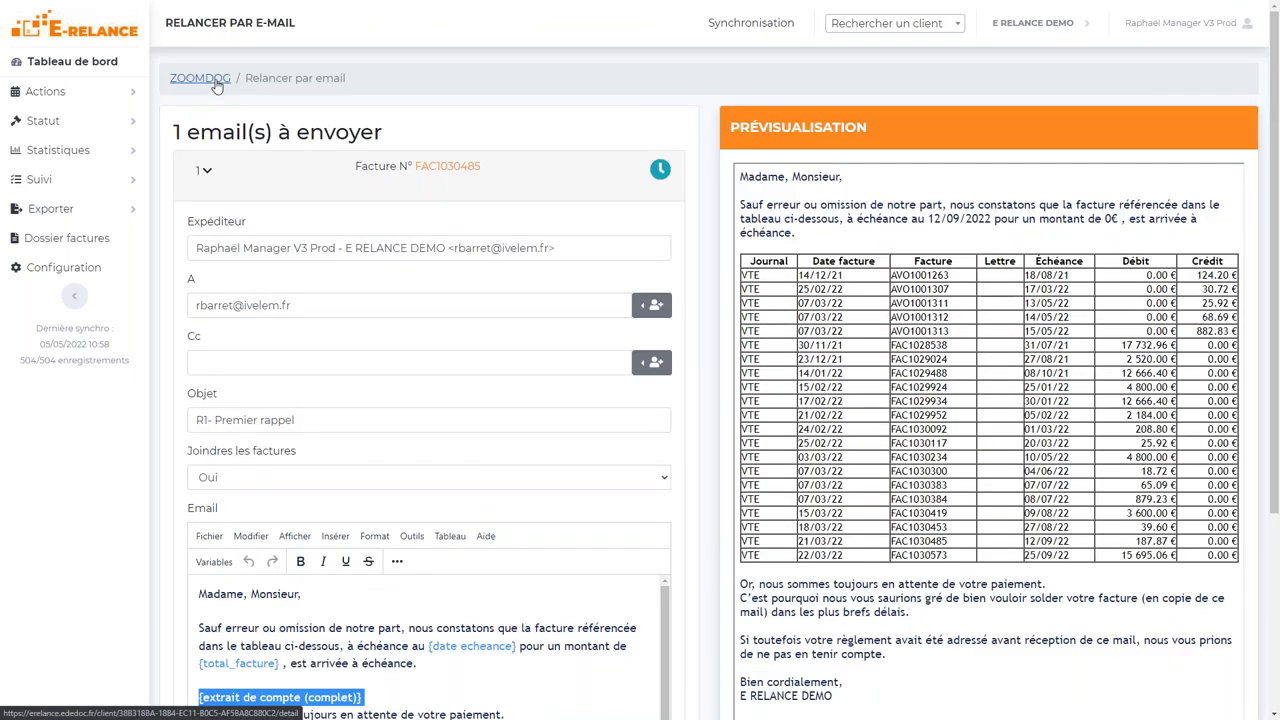
- Return to ZOOMDOG's record, select invoice FAC1030485 and prepare a reminder email with the "R0 - Avis d'échéance" template
left_click(216, 84)
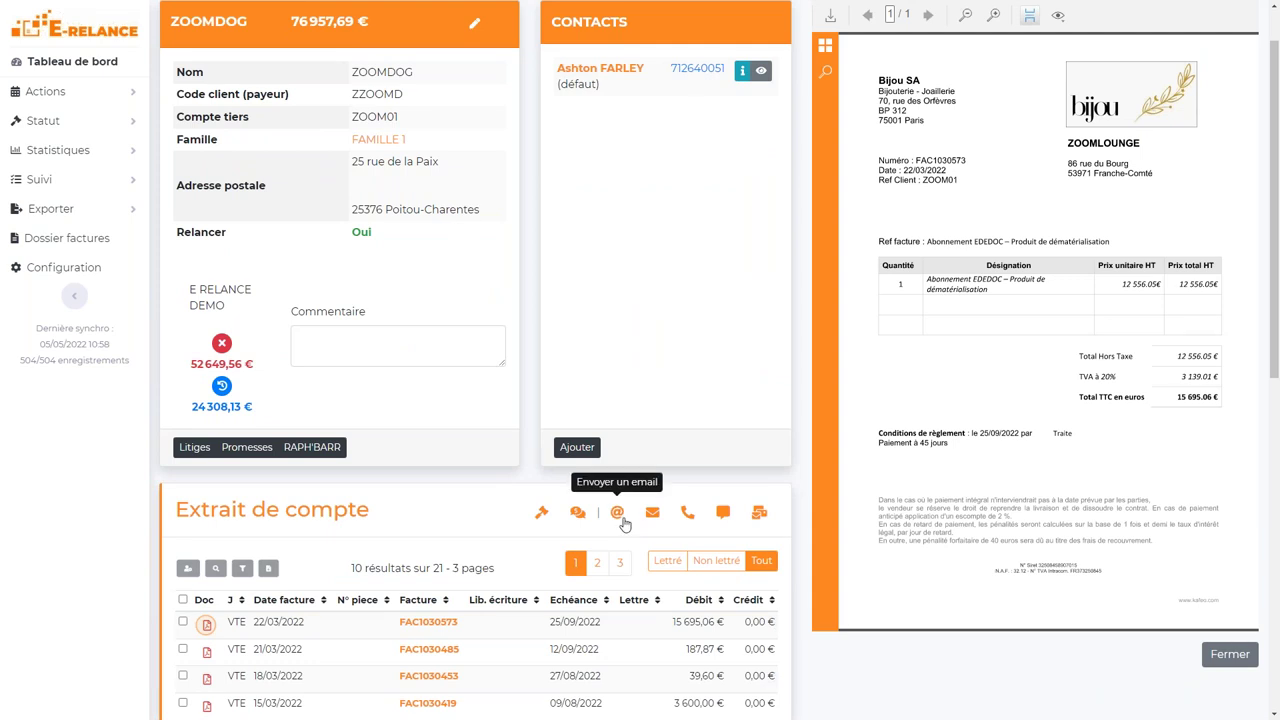
scroll(521, 300, "down", 1)
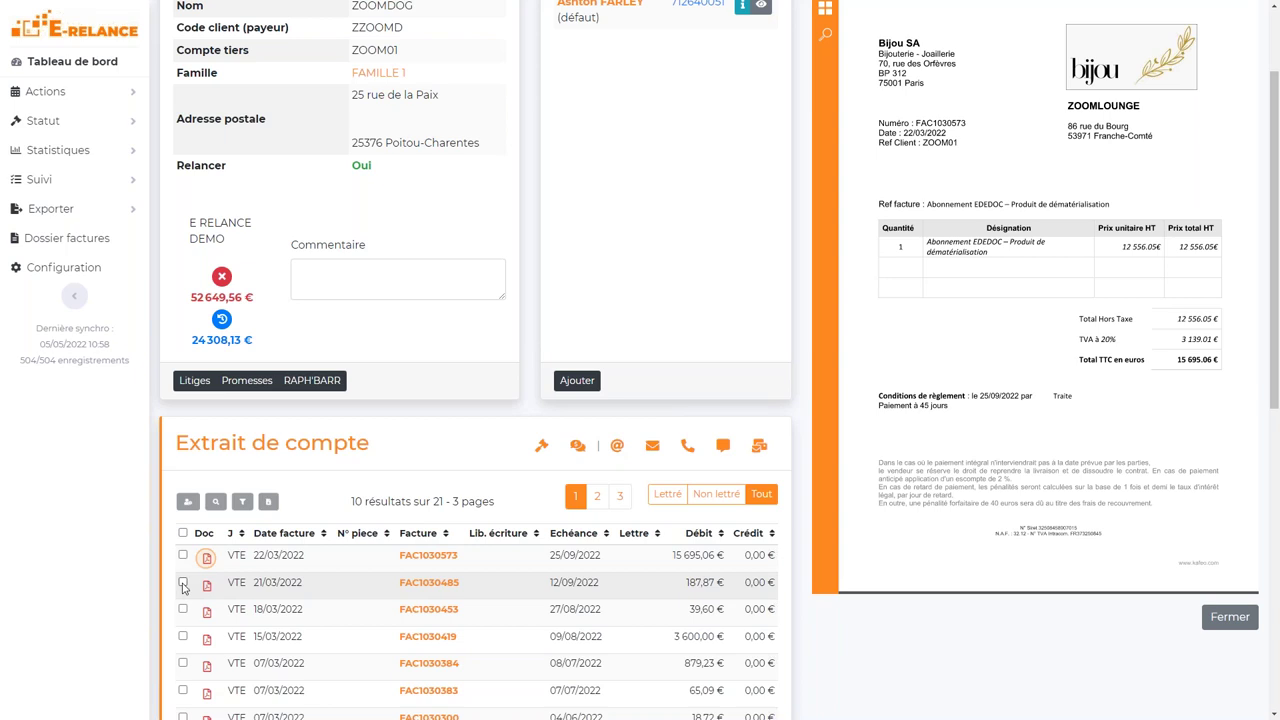
left_click(183, 584)
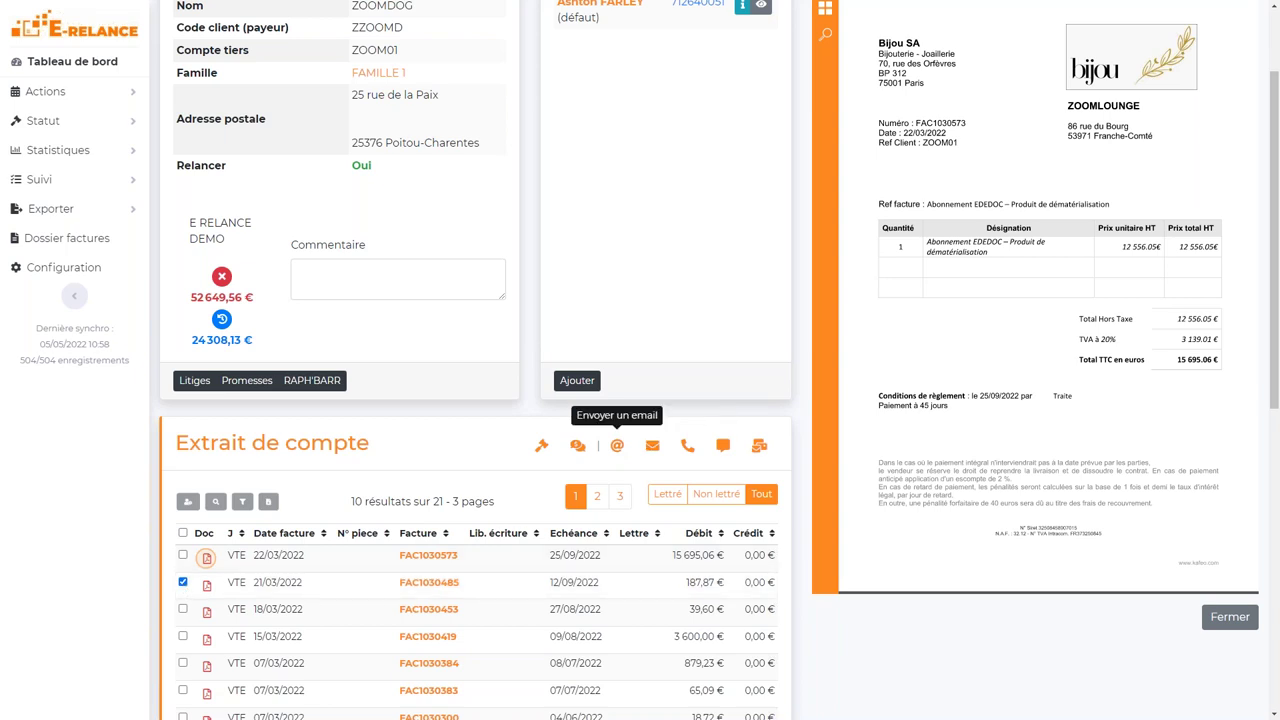
left_click(617, 445)
left_click(596, 364)
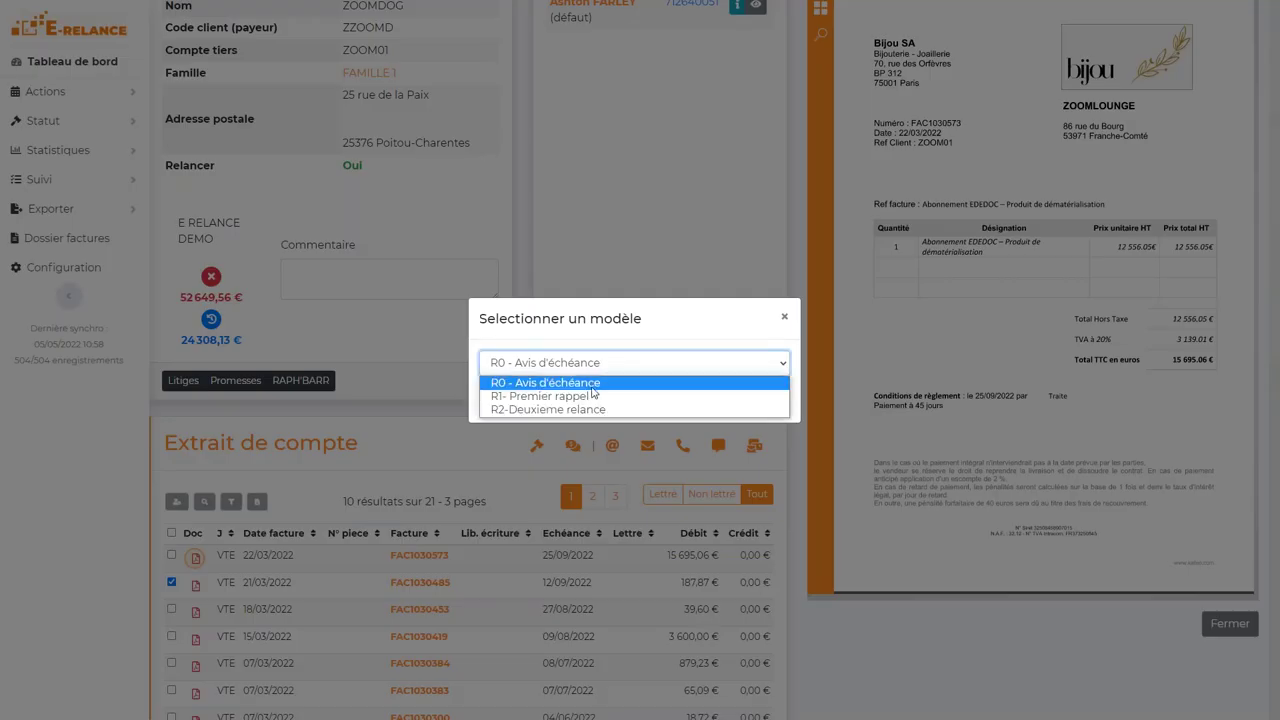
left_click(596, 378)
left_click(762, 399)
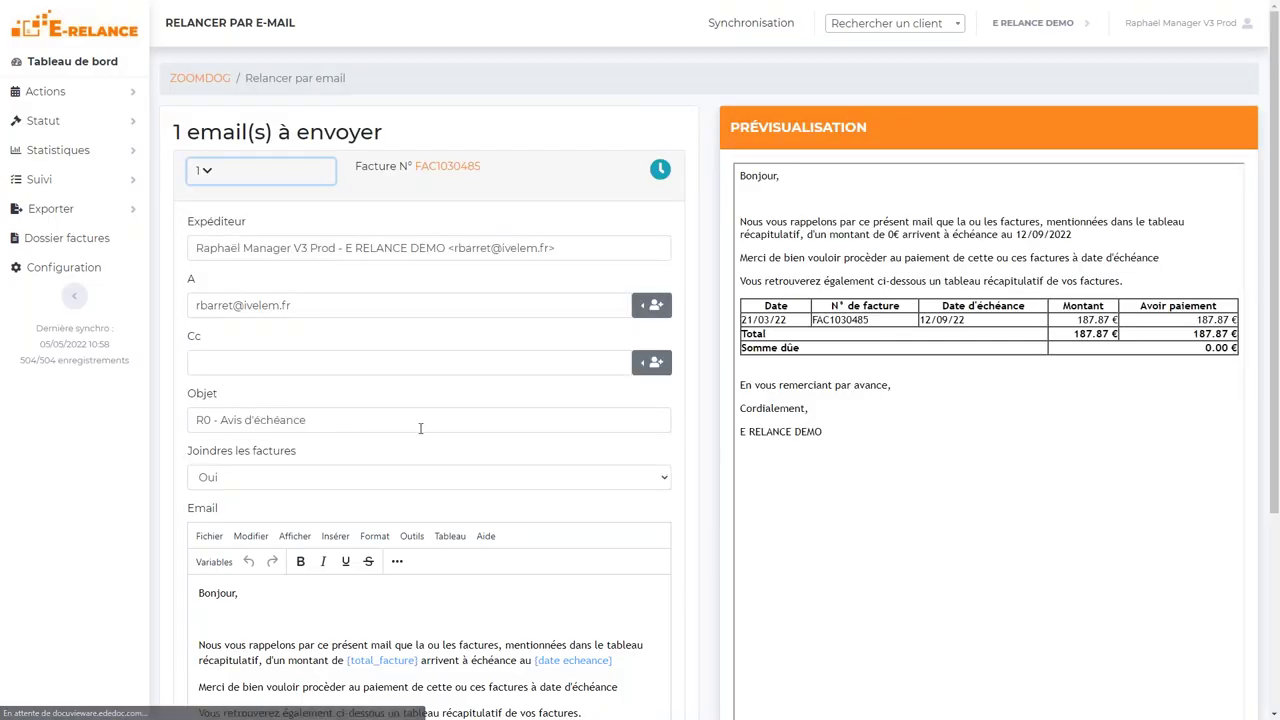
- Replace the template paragraphs in the FAC1030485 email body with "Vous retrouverez ci-joint la facture nécessitant un paiement de votre part."
scroll(480, 521, "down", 3)
left_click_drag(429, 486, 186, 364)
key("BackSpace")
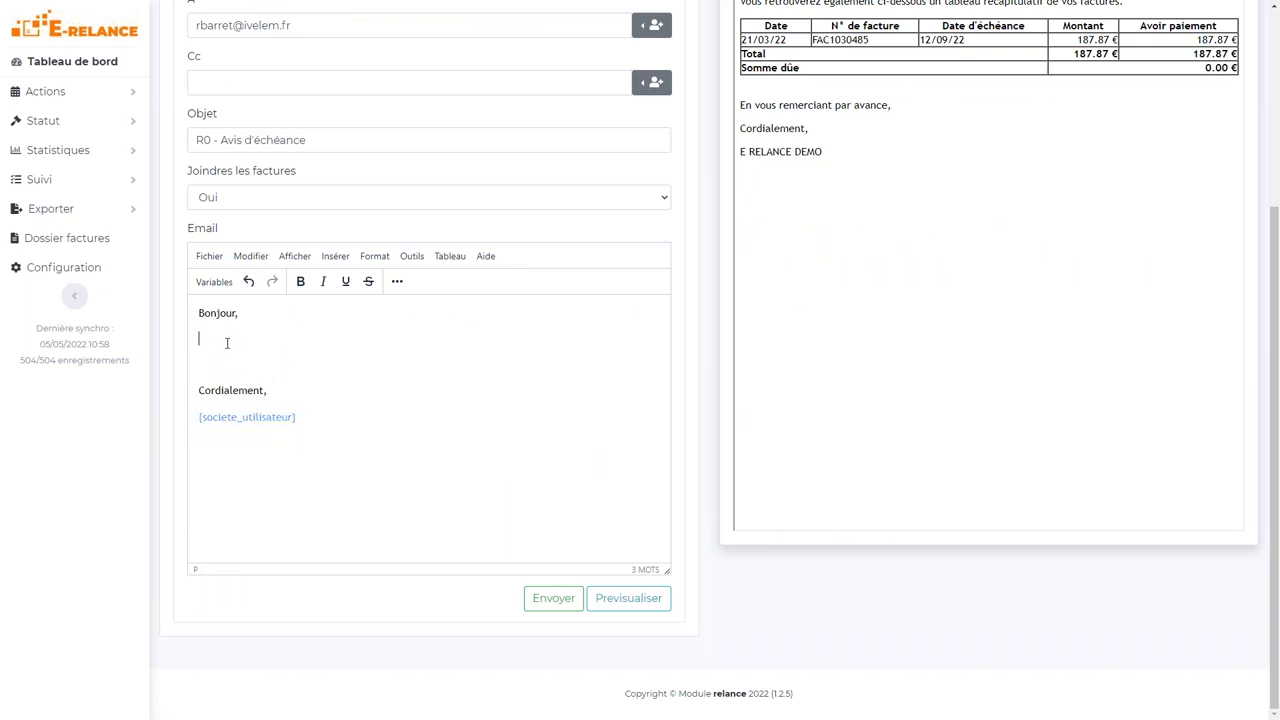
type("Vous retrouverez ci-joint la facture ")
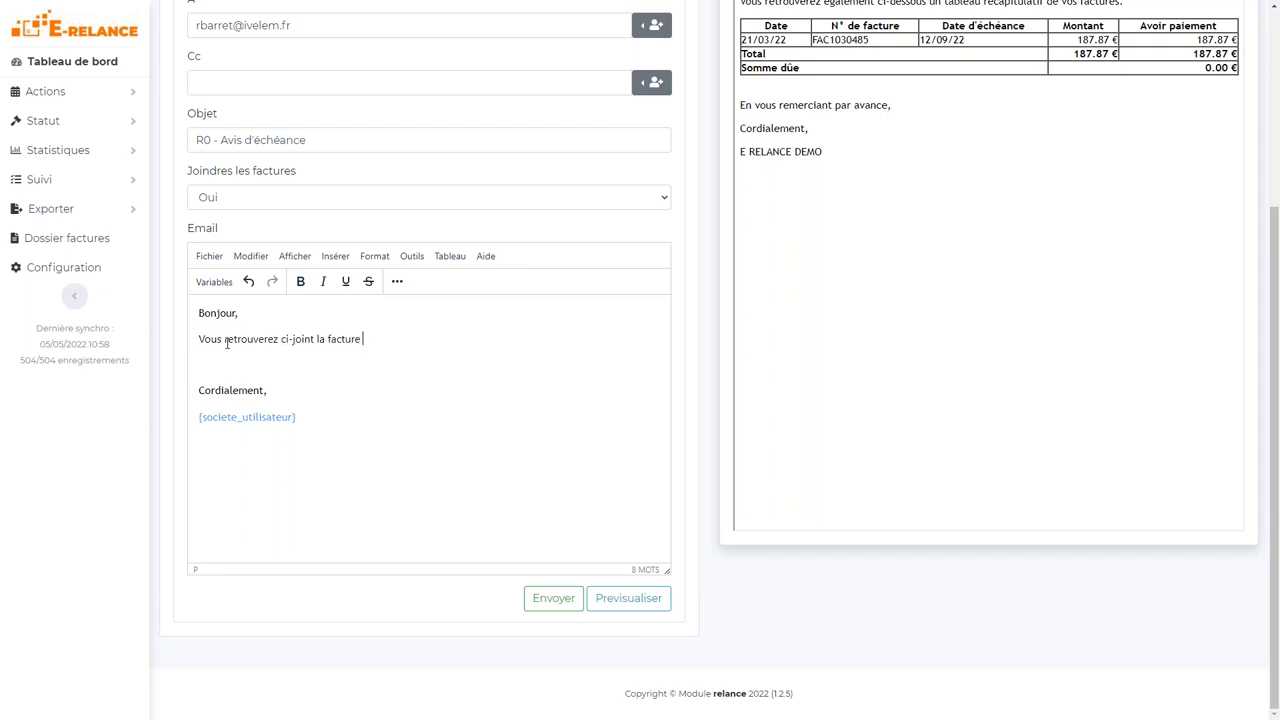
type("nécessitant un pai")
key("BackSpace")
key("BackSpace")
key("BackSpace")
type("paiement de")
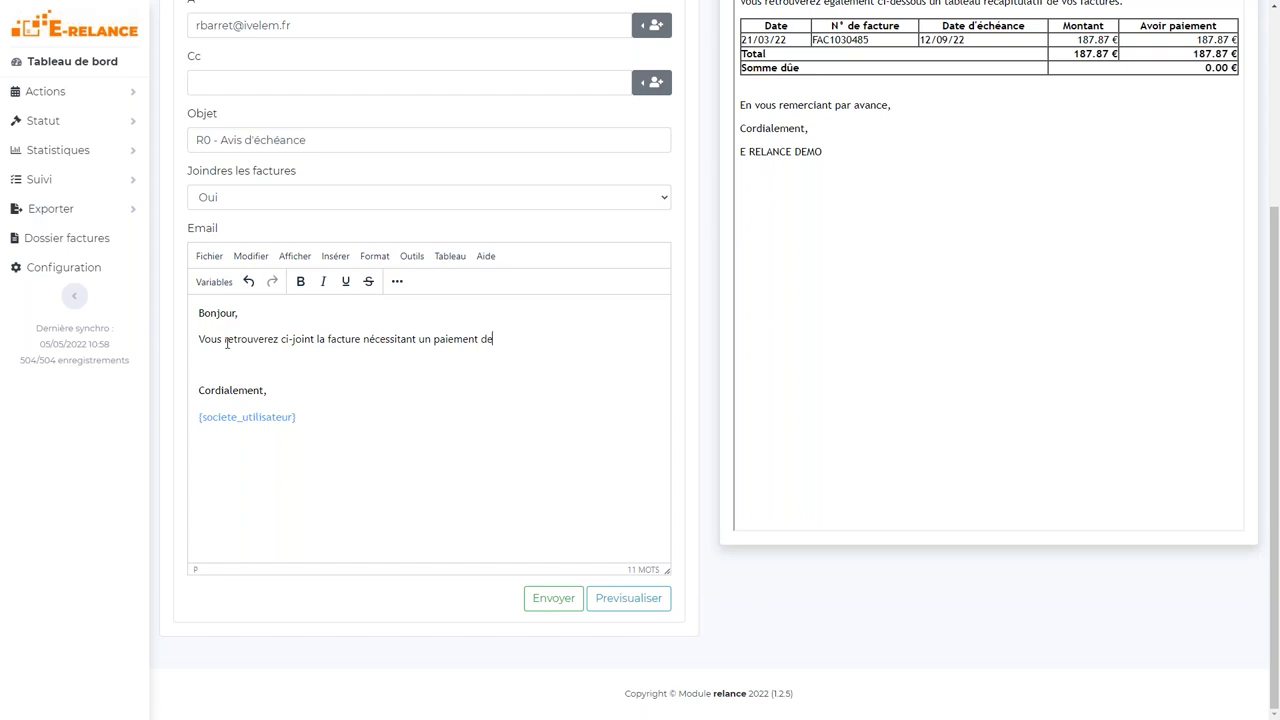
type(" votre part.")
key("Return")
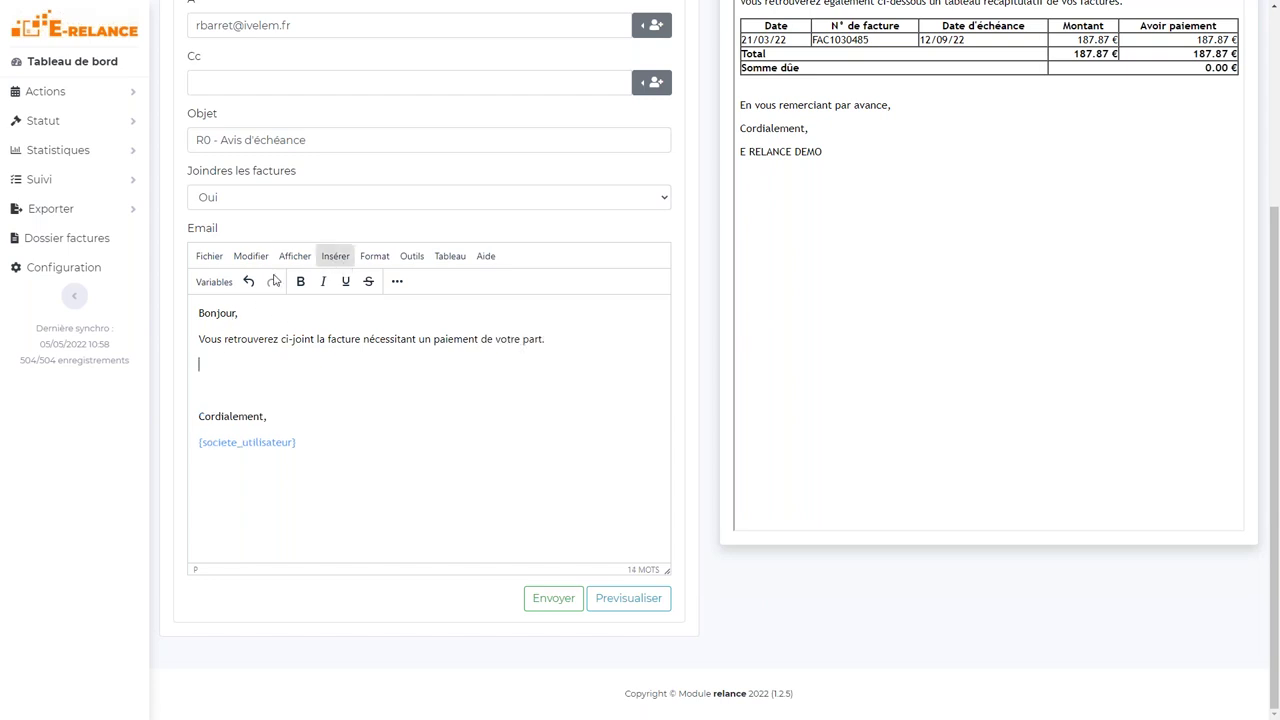
- Insert the "Tableau recapitulatif" variable on the line below the new sentence in the email body
left_click(214, 281)
left_click(557, 362)
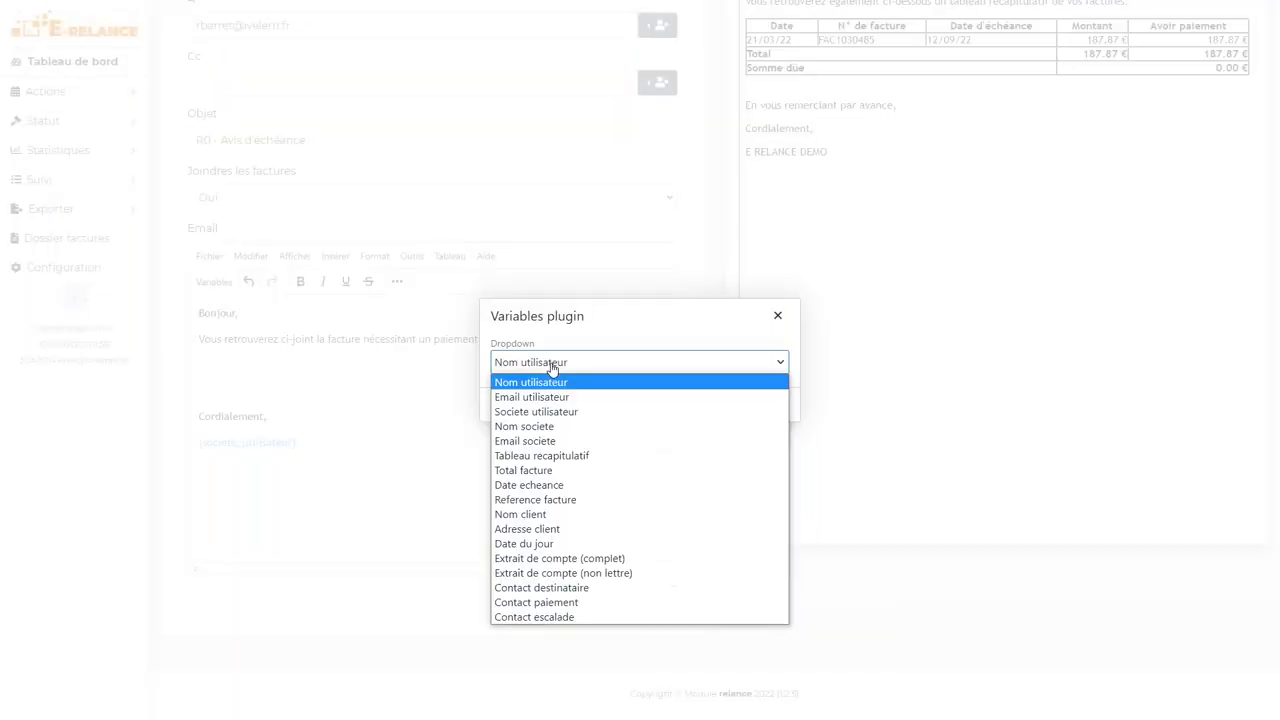
left_click(576, 456)
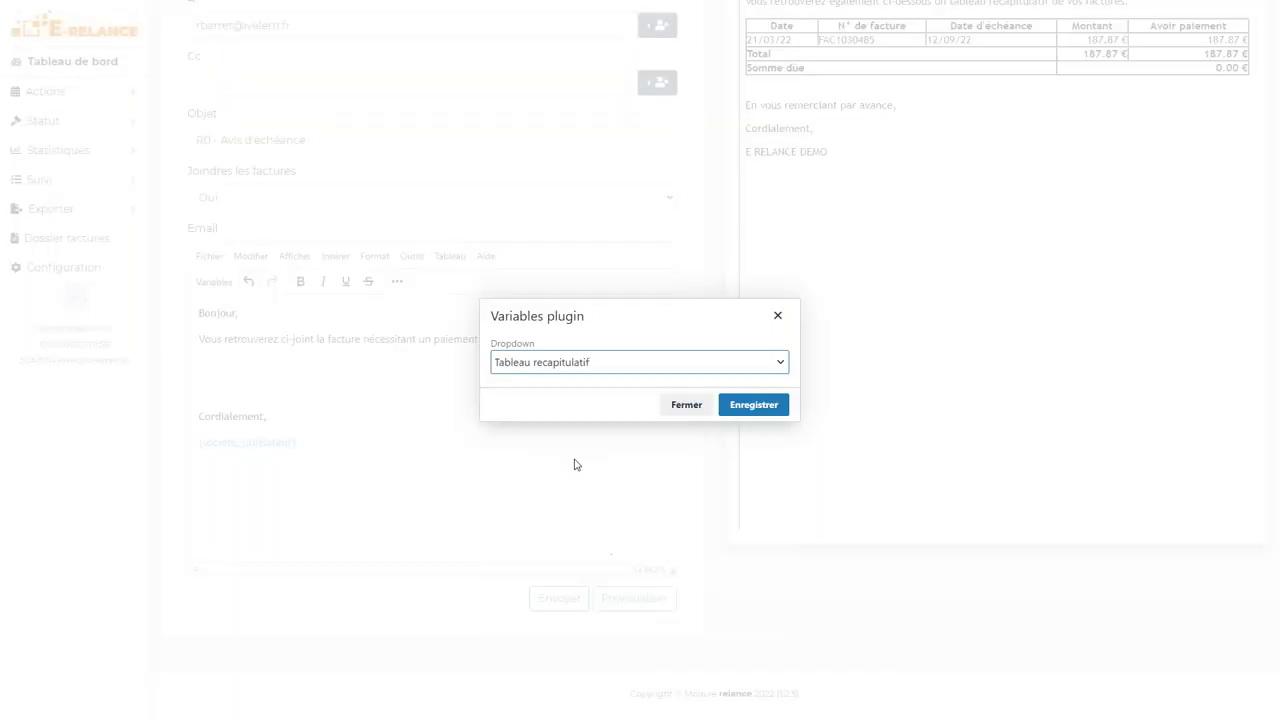
left_click(742, 407)
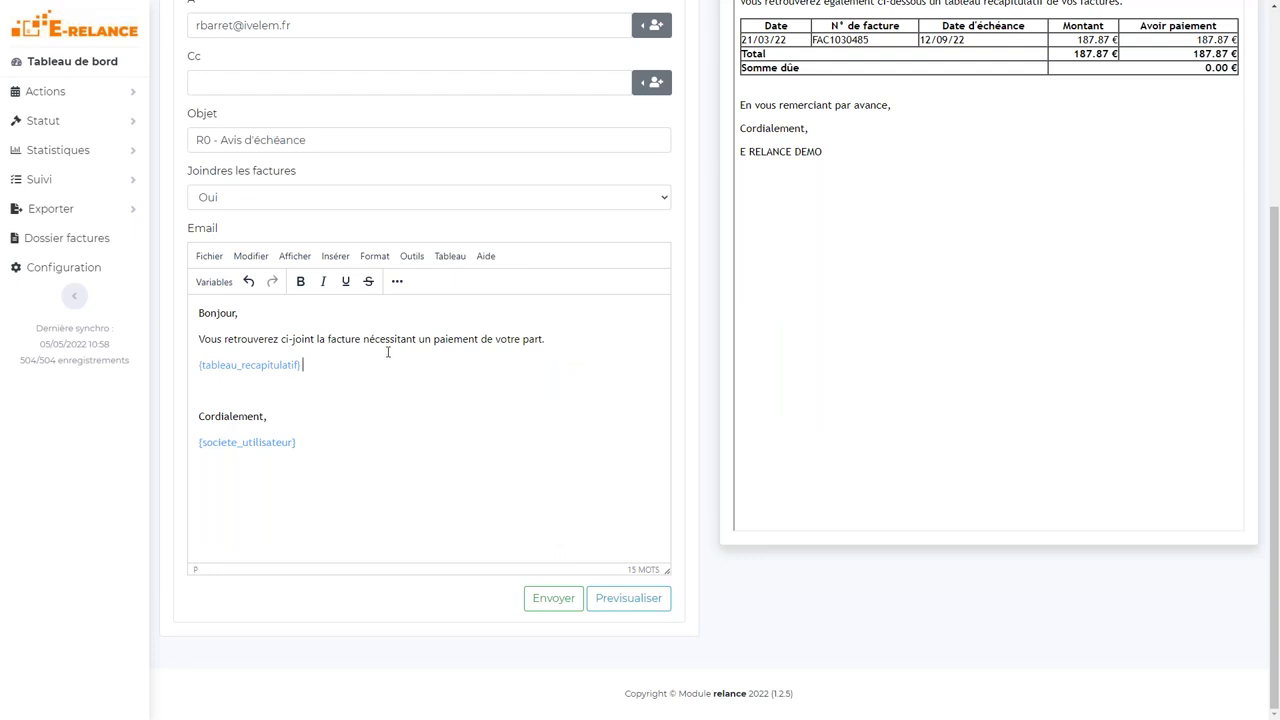
- Refresh the preview of the customized FAC1030485 email and compare it with the message body
scroll(460, 352, "up", 2)
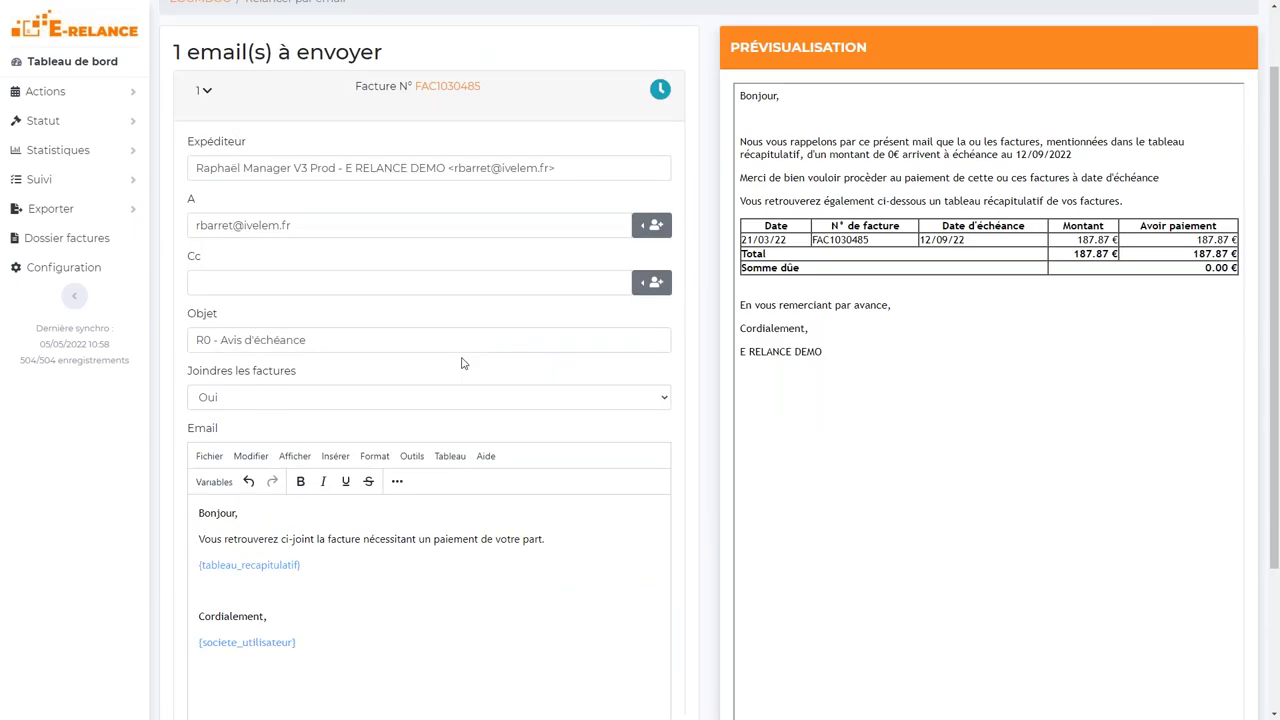
scroll(463, 360, "down", 1)
left_click(628, 665)
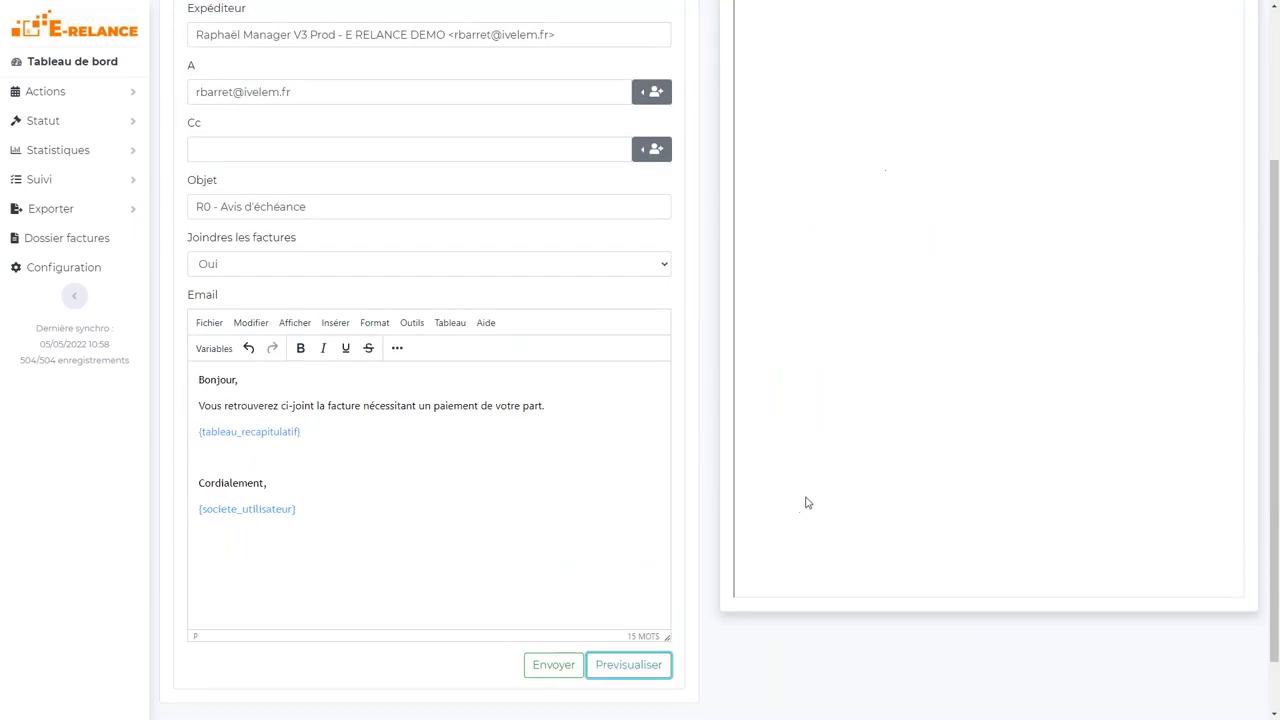
scroll(1006, 229, "up", 2)
scroll(930, 350, "up", 2)
left_click_drag(943, 373, 745, 171)
left_click(993, 353)
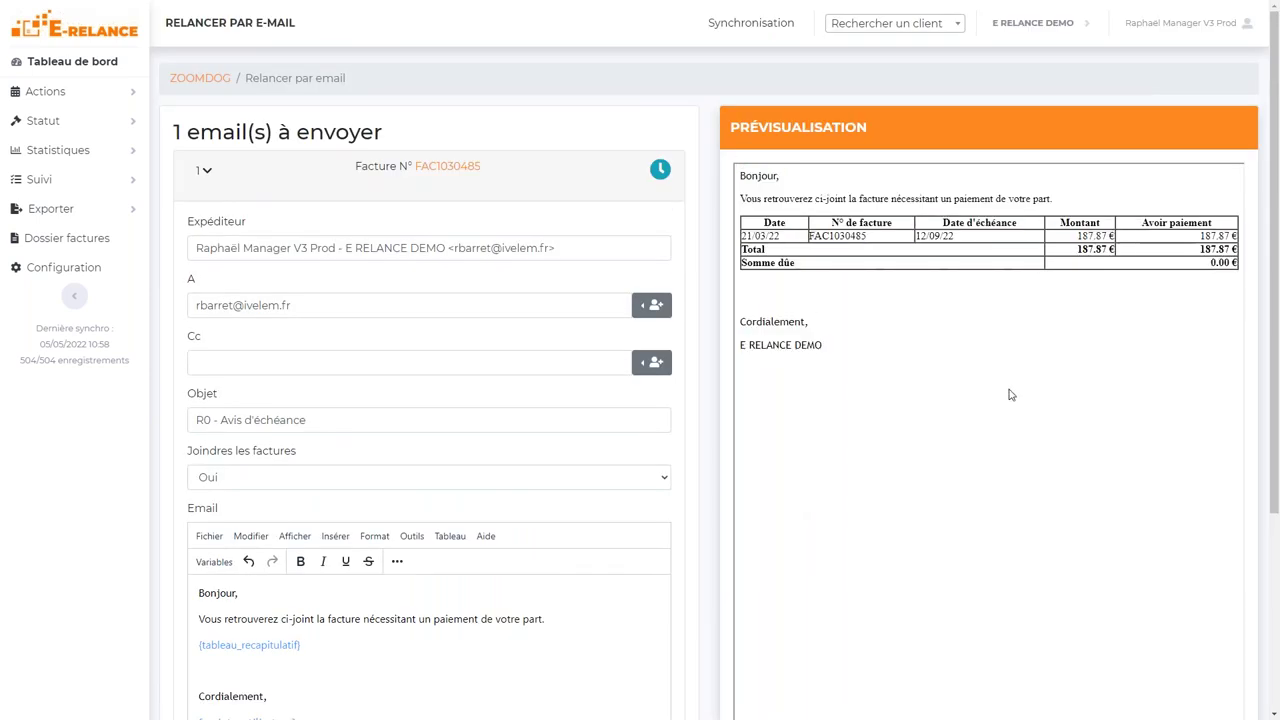
scroll(280, 122, "down", 1)
scroll(267, 135, "up", 1)
scroll(780, 182, "down", 1)
scroll(374, 326, "down", 2)
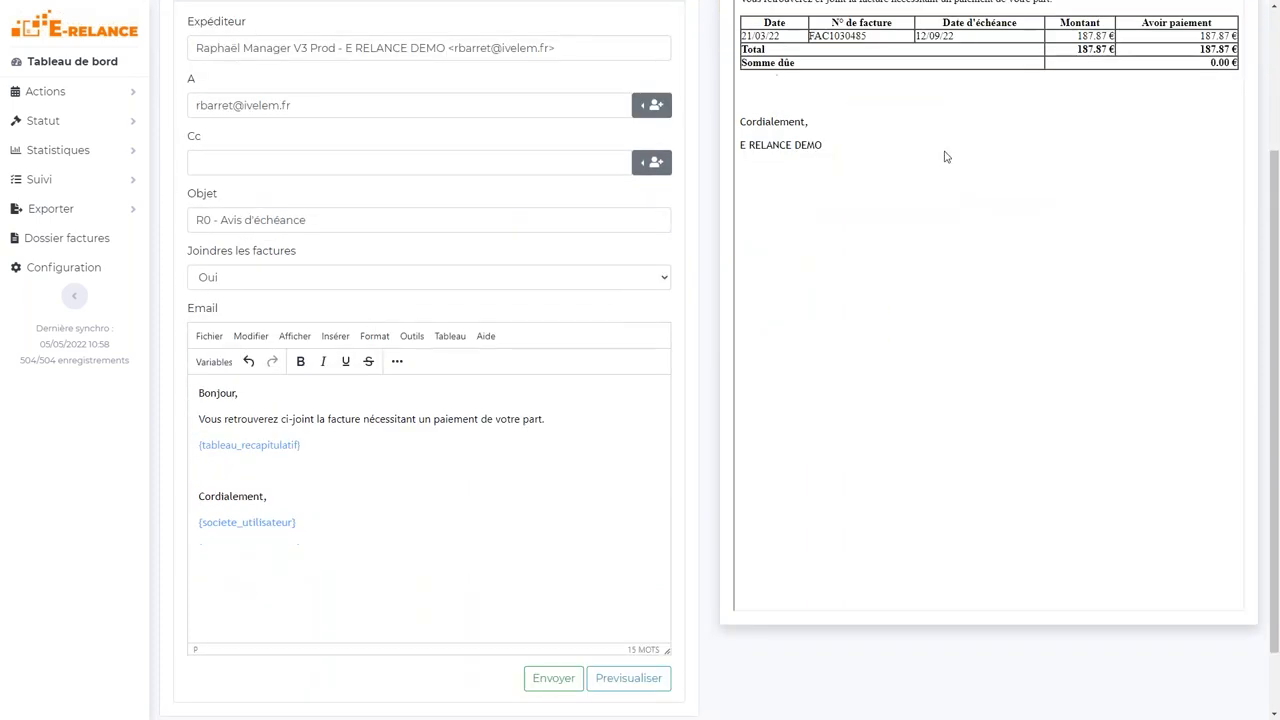
scroll(947, 156, "up", 3)
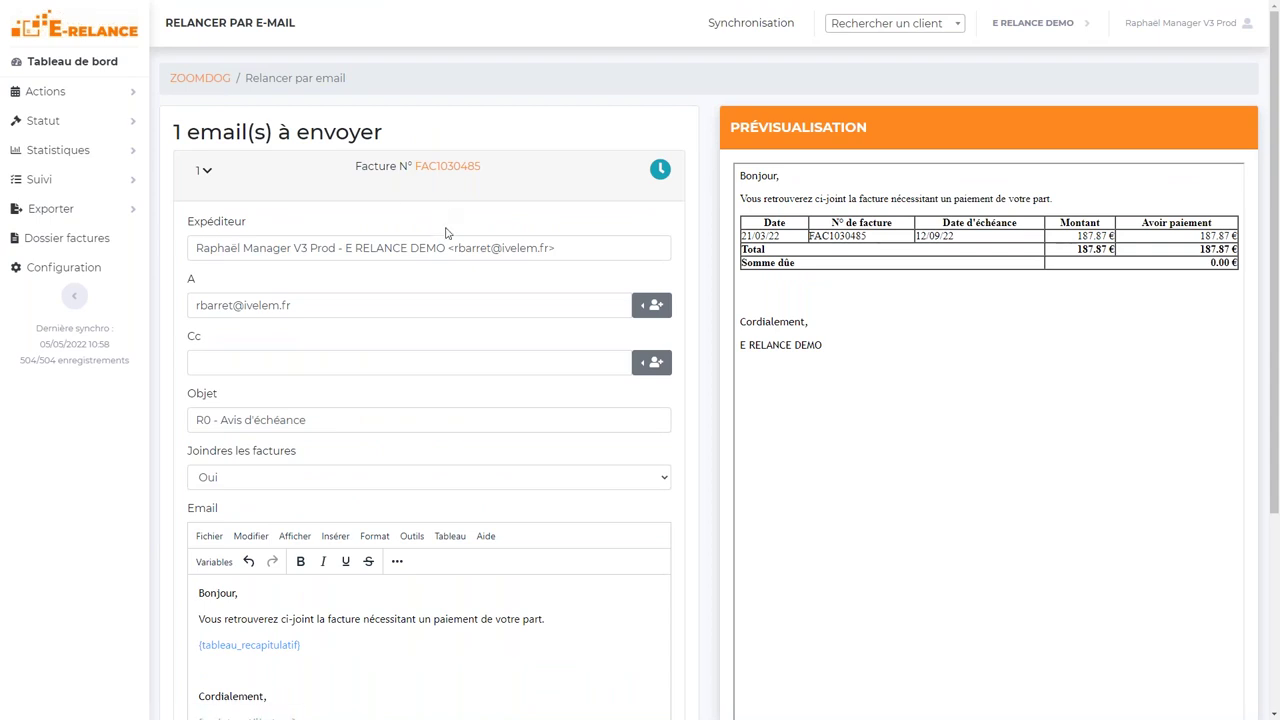
- Return to ZOOMDOG's record, select invoices FAC1030573, FAC1030485, FAC1030453 and FAC1030419, and prepare one reminder email with the "R0 - Avis d'échéance" template
left_click(219, 628)
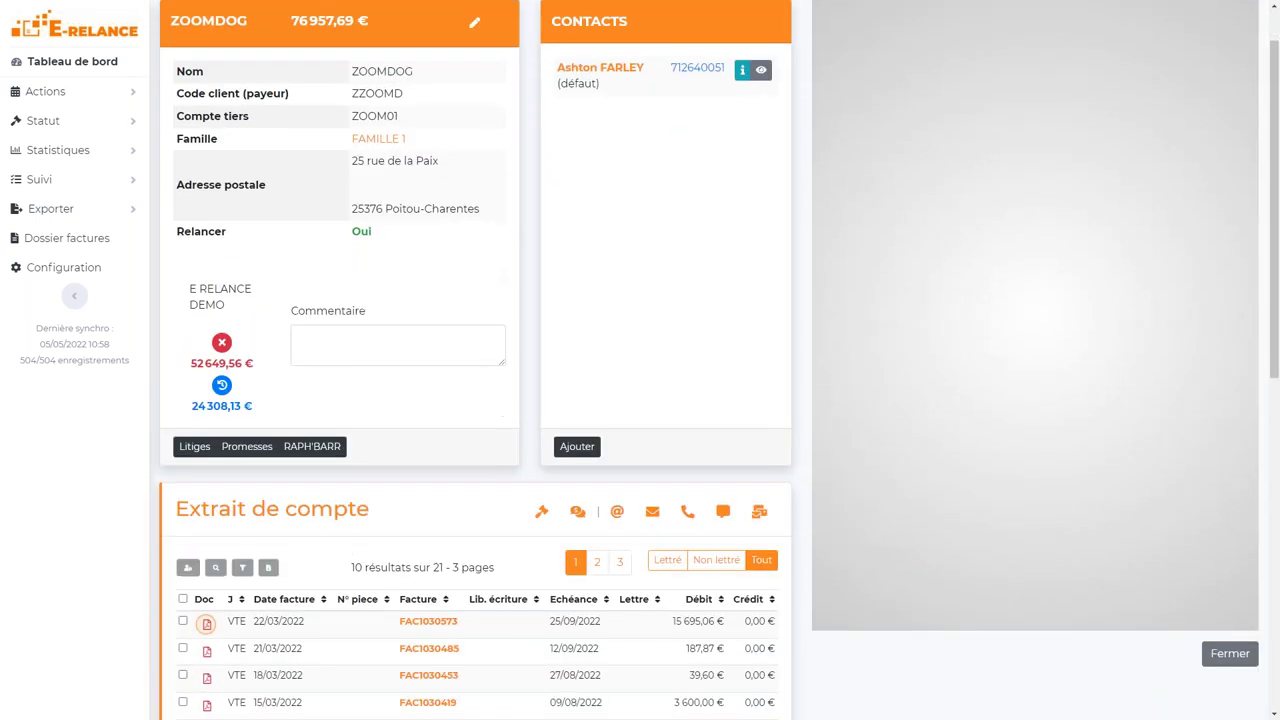
left_click(182, 448)
left_click(182, 475)
left_click(182, 502)
left_click(619, 313)
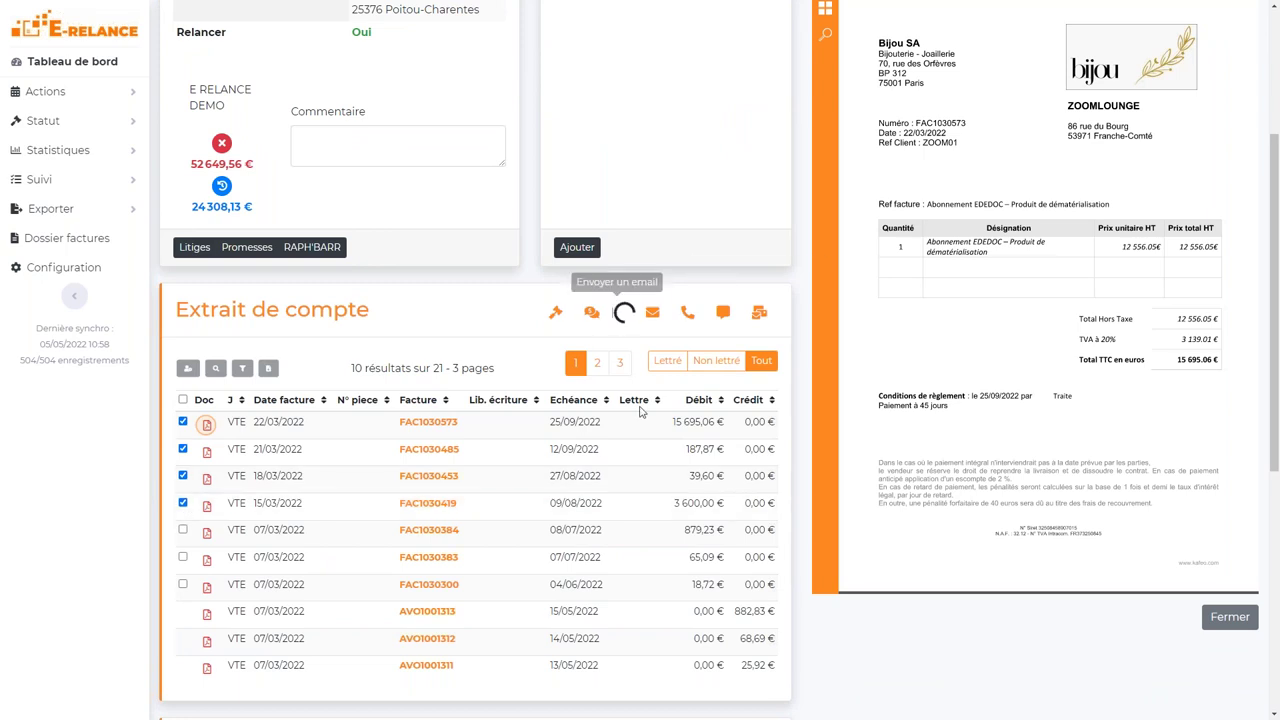
left_click(763, 405)
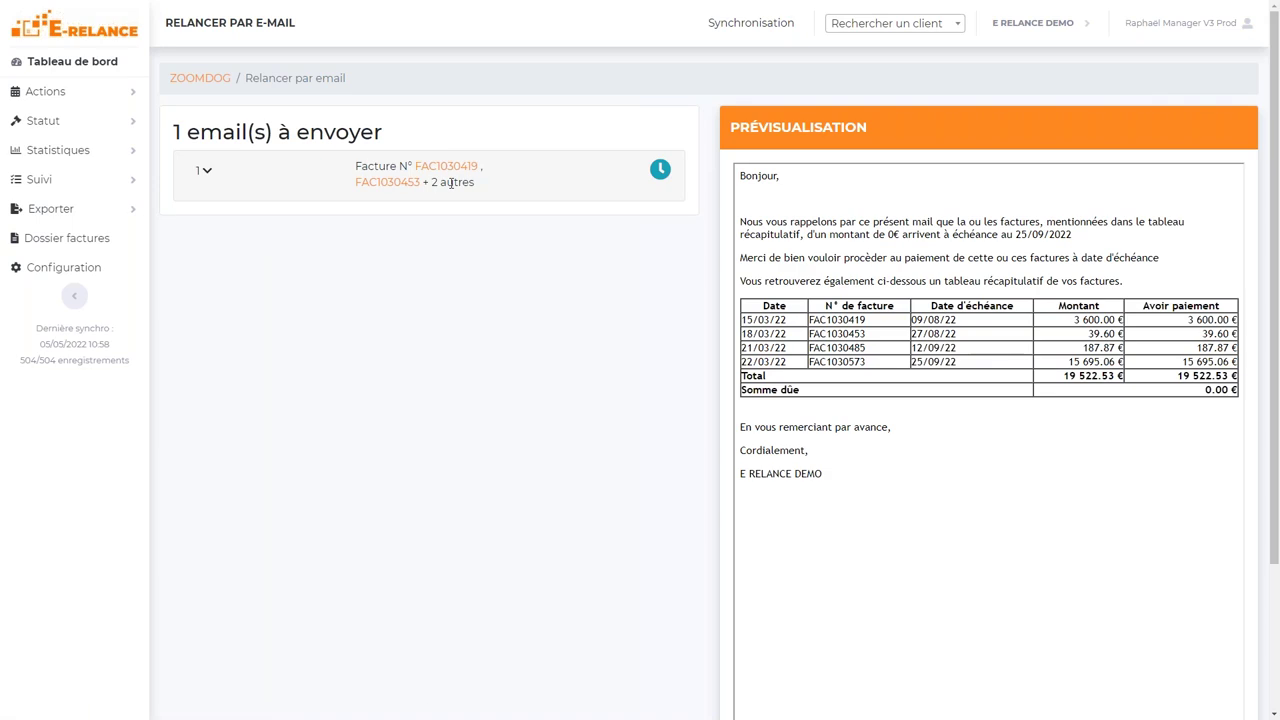
- Expand the grouped reminder email and delete its three template paragraphs and the "En vous remerciant par avance," line
left_click(200, 182)
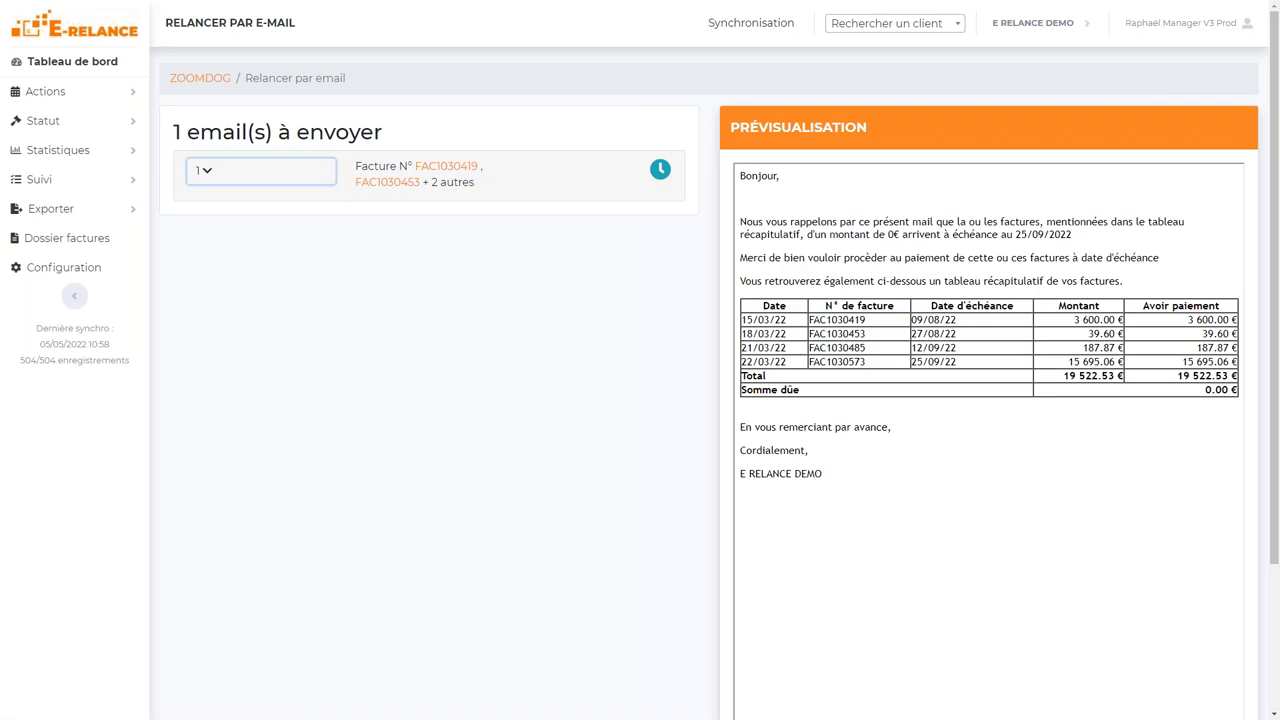
scroll(380, 490, "down", 3)
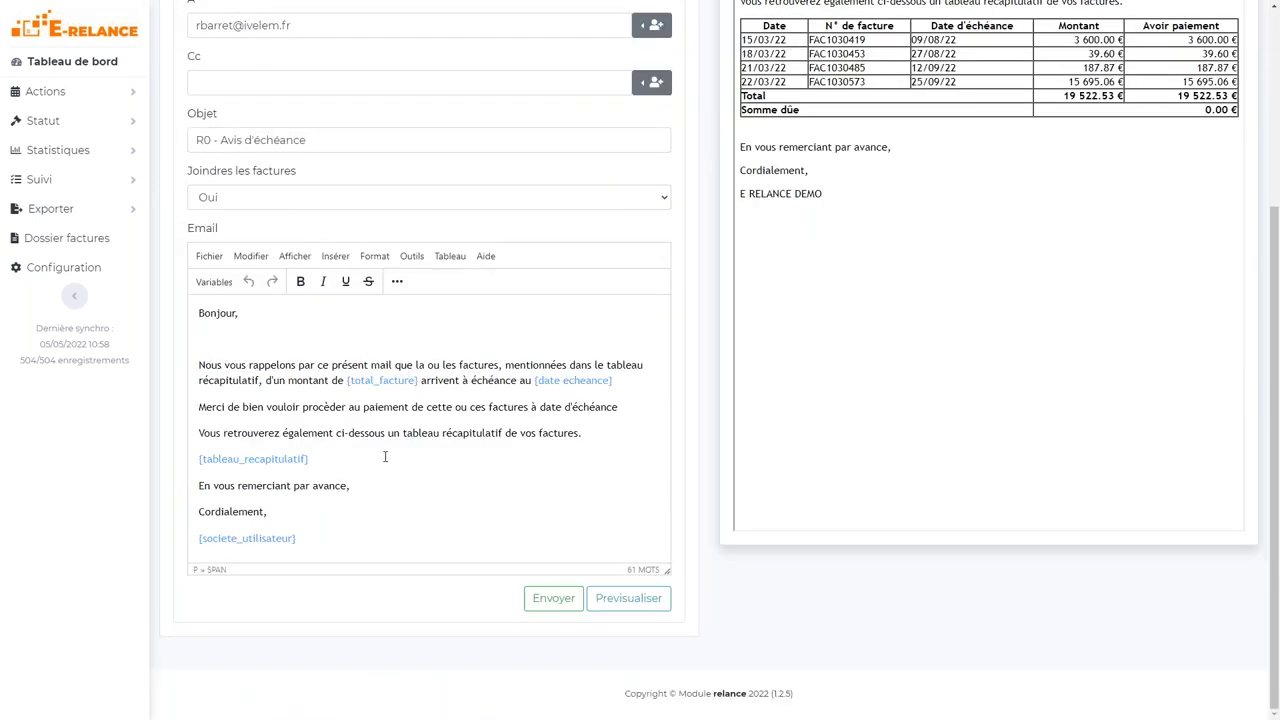
left_click_drag(584, 433, 180, 366)
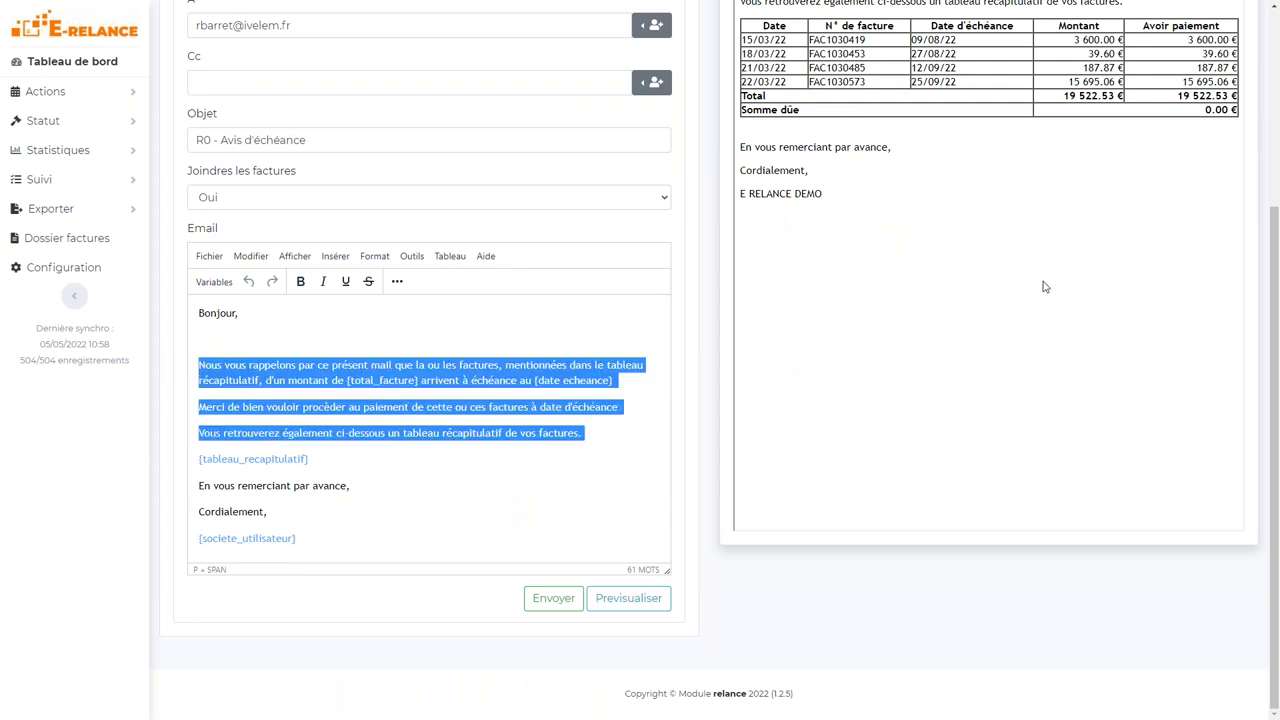
scroll(930, 255, "up", 3)
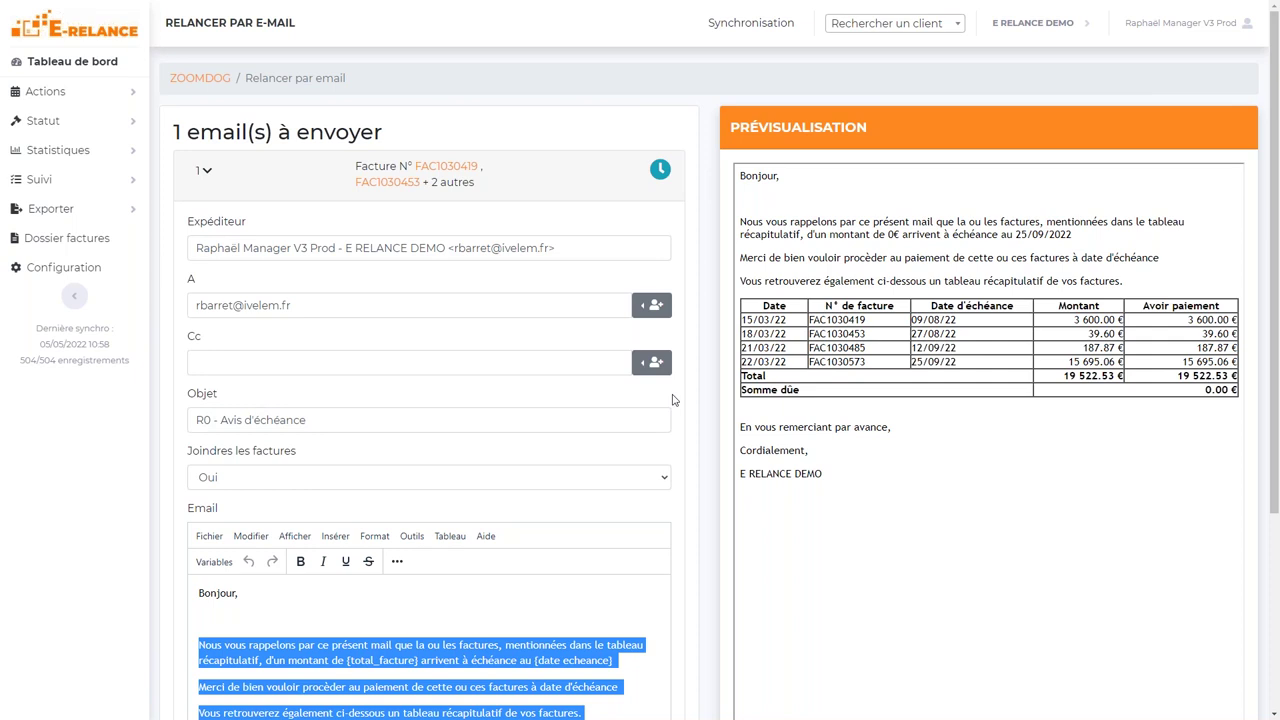
scroll(680, 395, "down", 1)
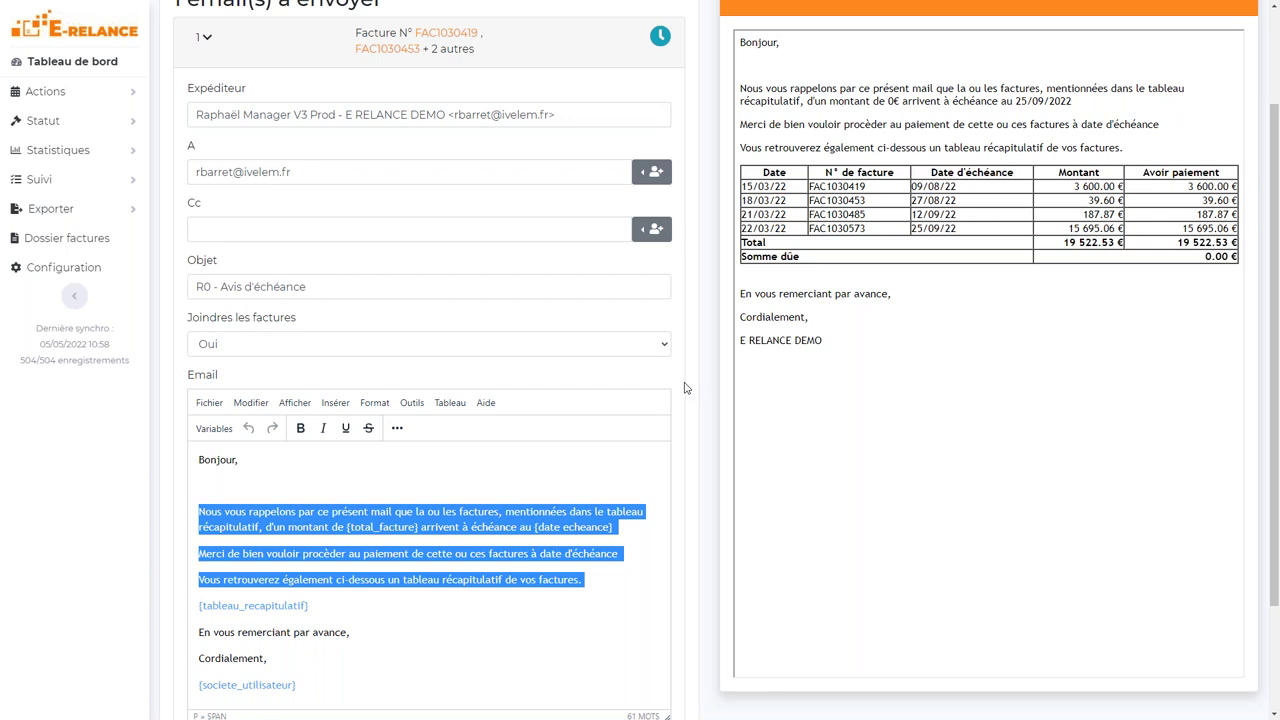
key("BackSpace")
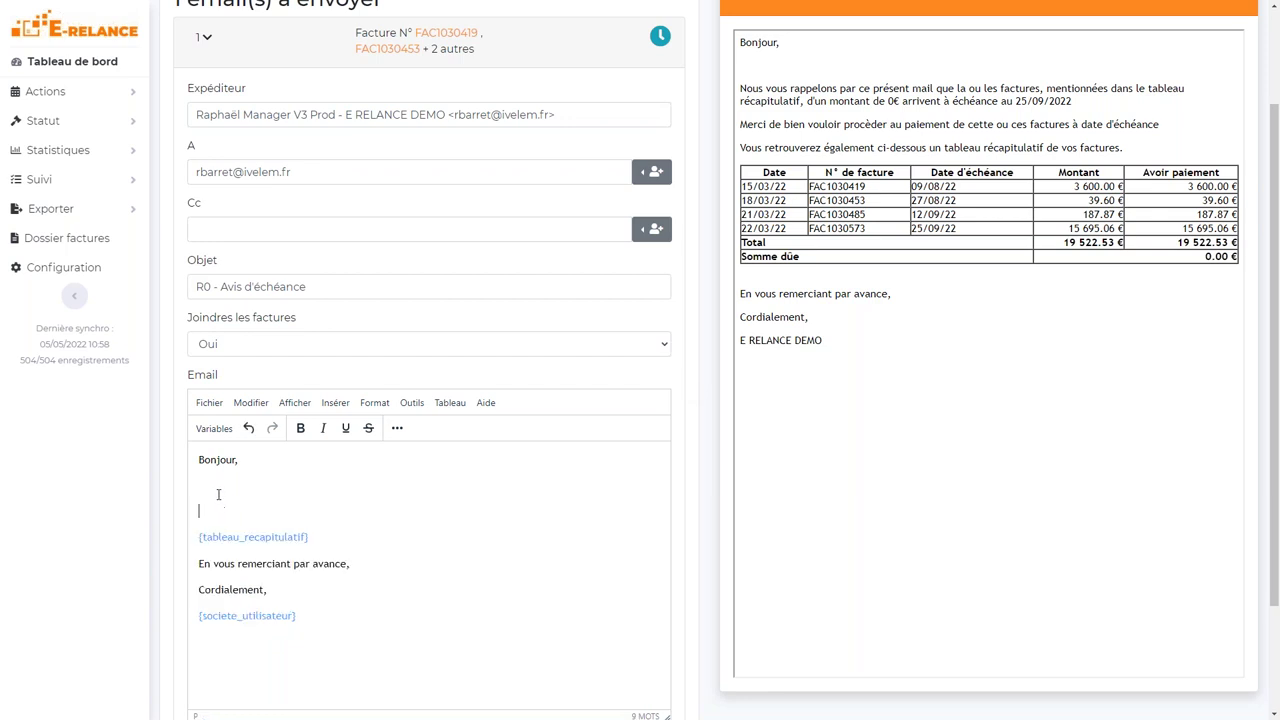
left_click_drag(357, 570, 193, 570)
key("BackSpace")
- Write "Ci-joint les factures." above the {tableau_recapitulatif} variable in the email body
left_click(252, 503)
left_click(250, 494)
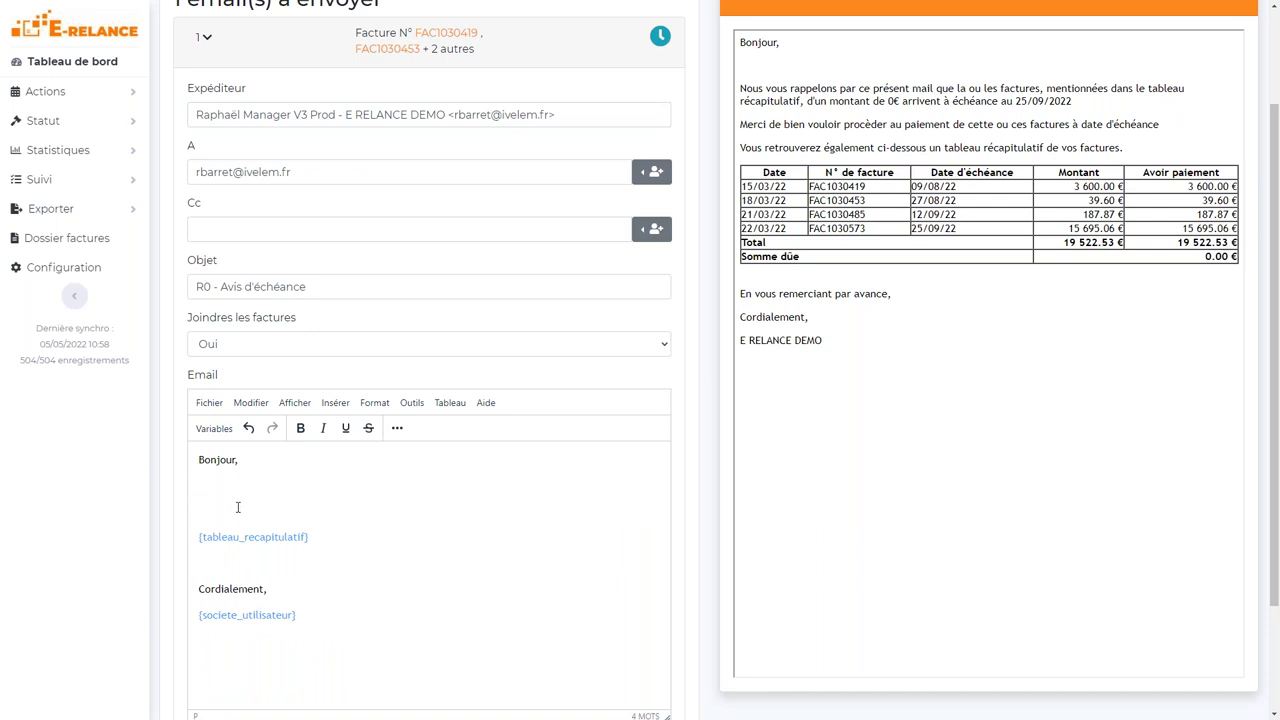
type("Ci-joint lesz")
key("BackSpace")
type("factures.")
- Check the email's subject, refresh the preview of the grouped reminder and review the result
scroll(290, 505, "down", 2)
scroll(288, 512, "up", 3)
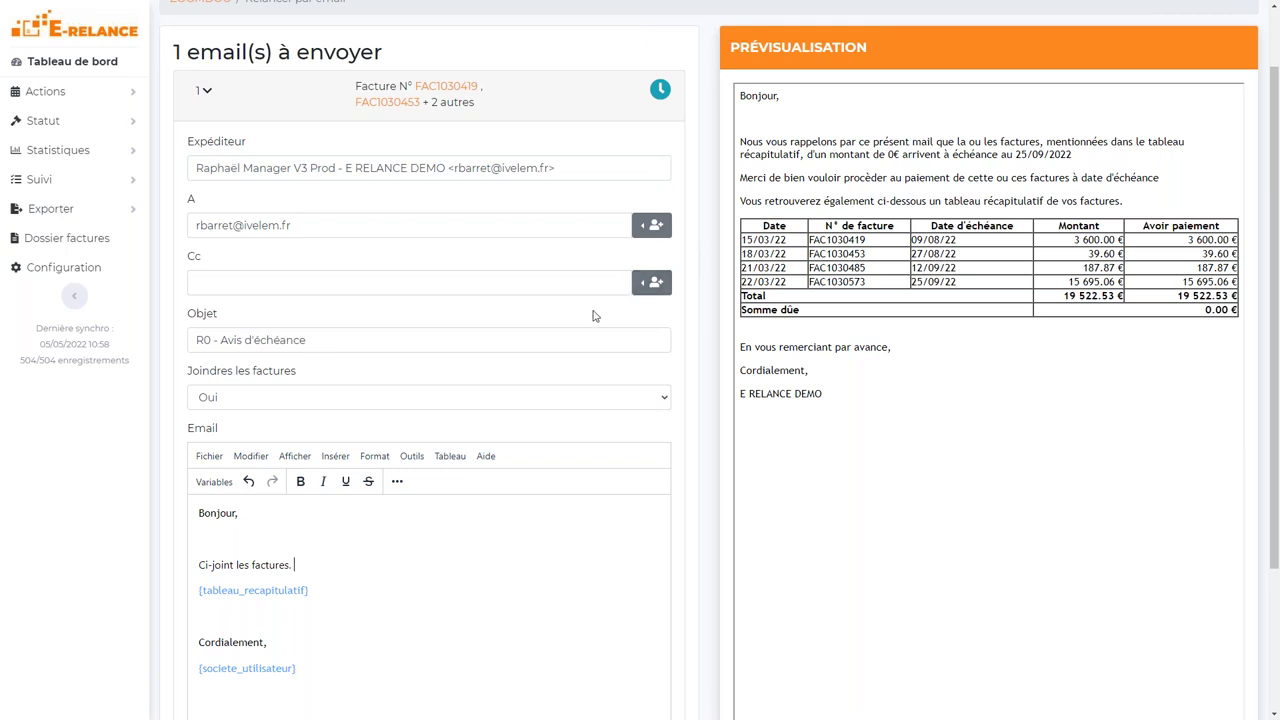
left_click_drag(405, 340, 179, 326)
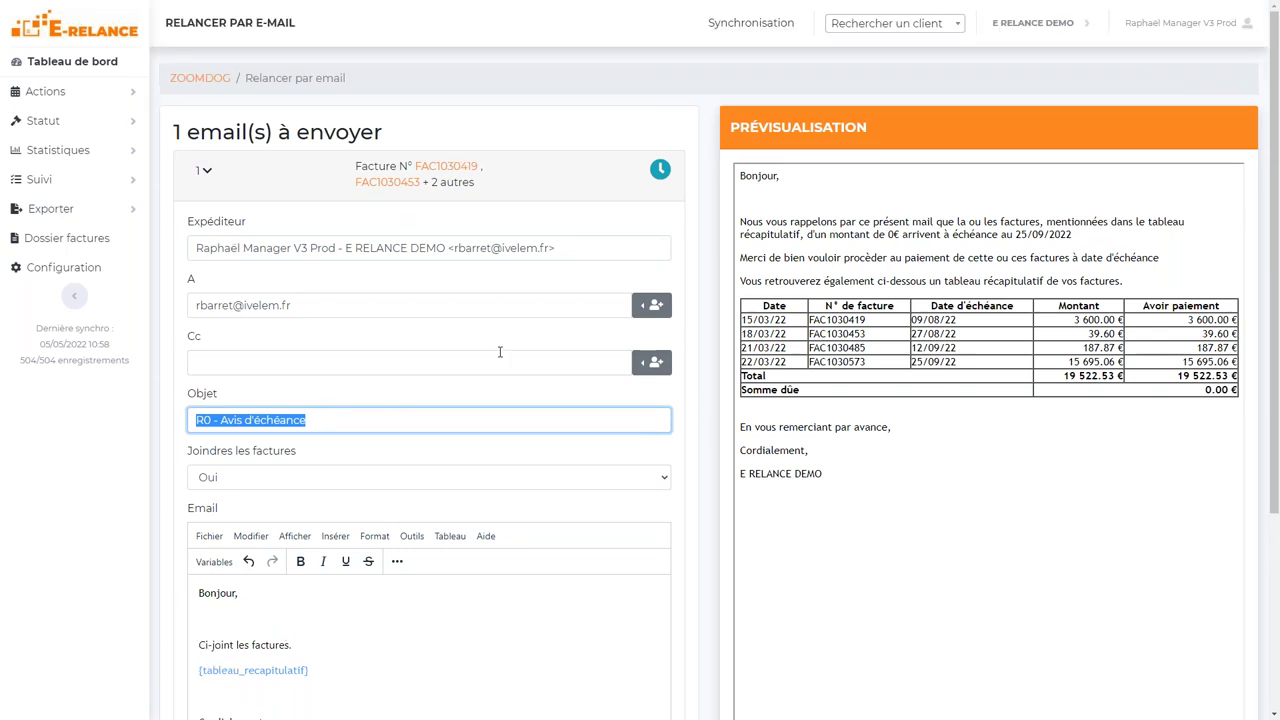
scroll(500, 360, "down", 3)
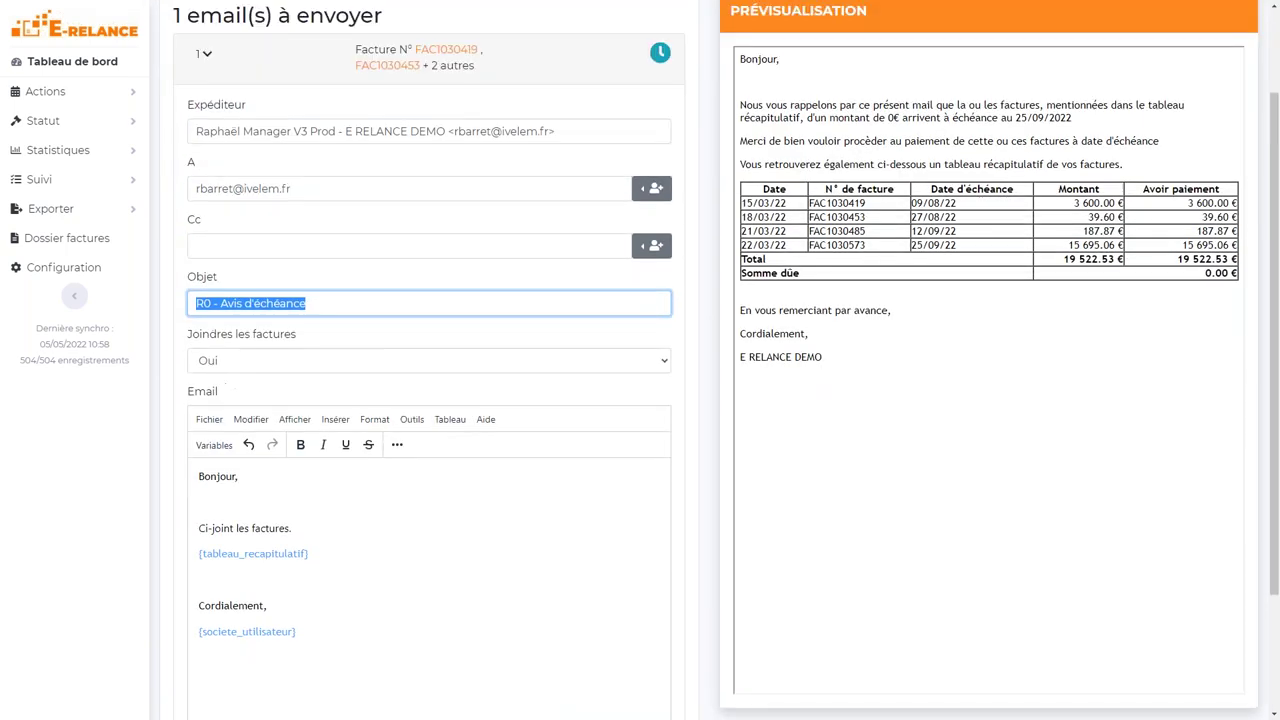
left_click(624, 603)
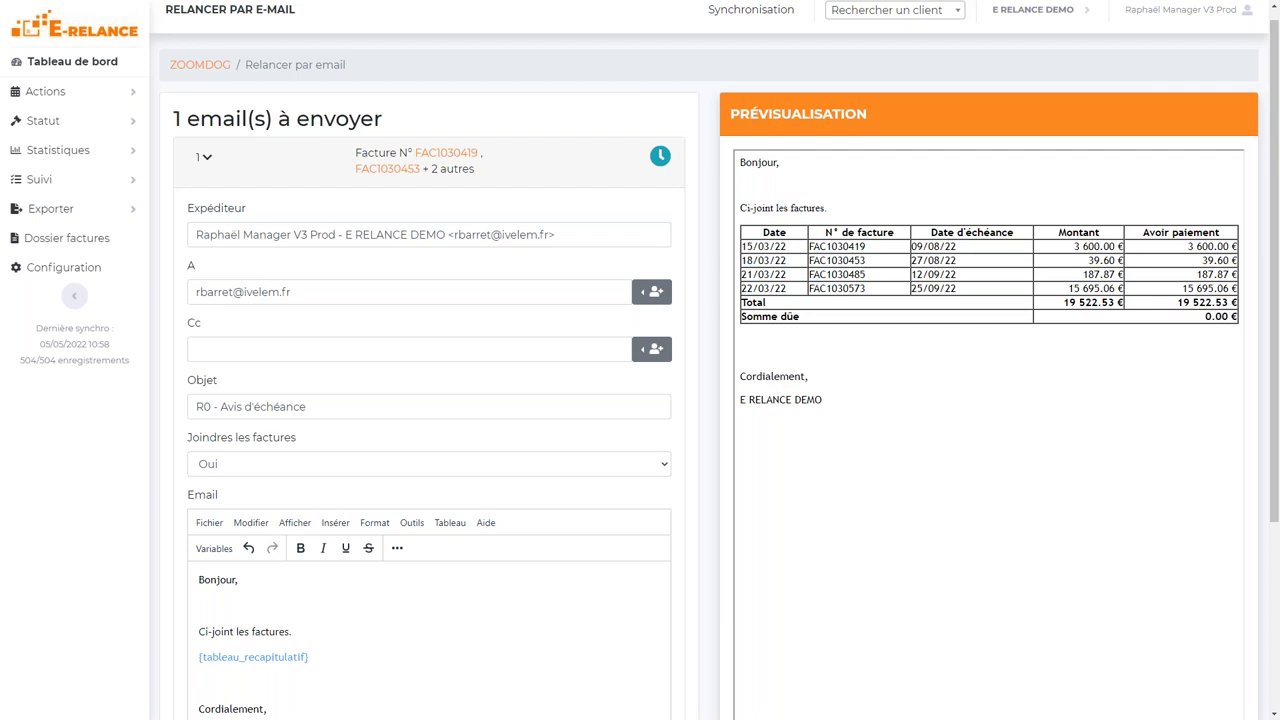
scroll(577, 397, "down", 1)
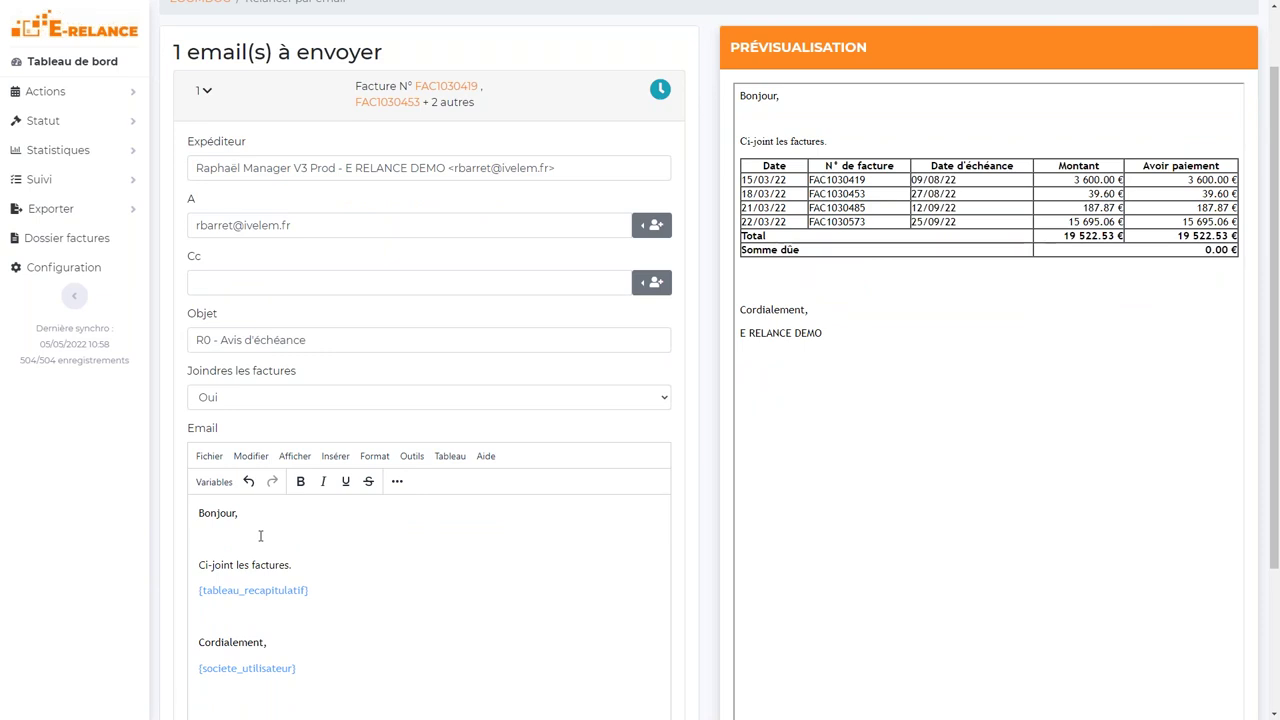
- Examine the list of variables available for the email body and close it without inserting any
left_click(215, 483)
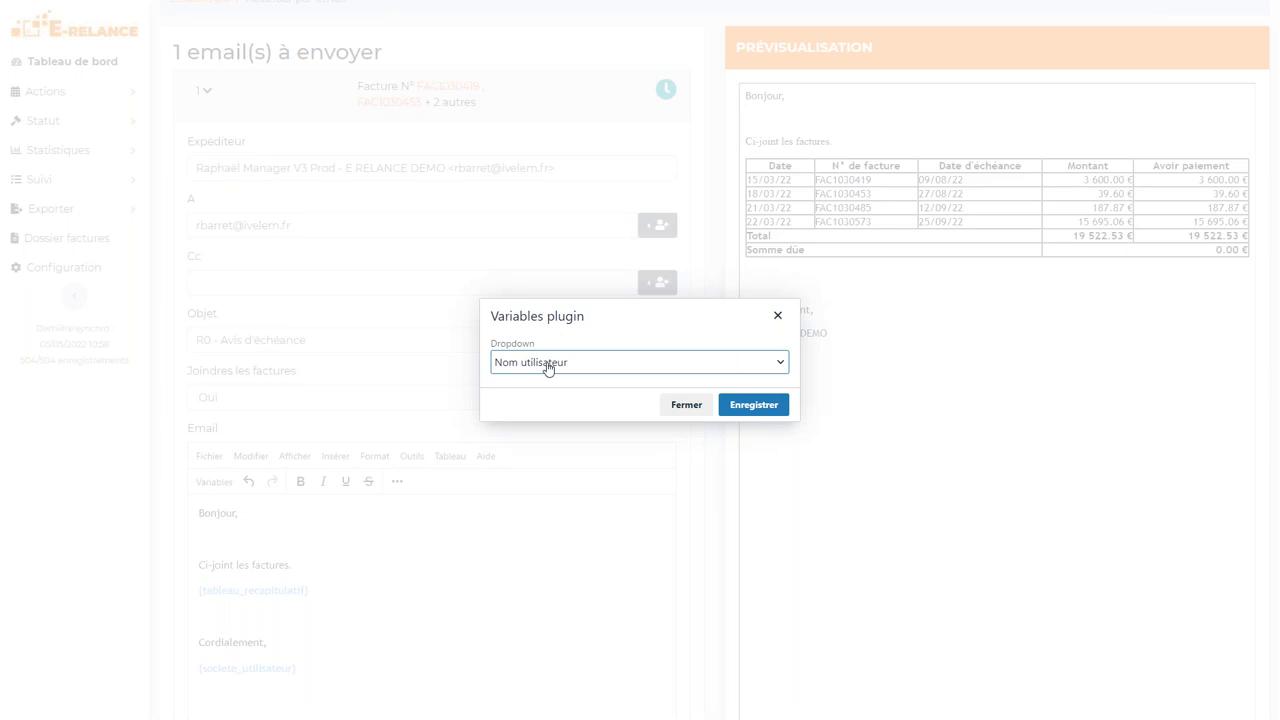
left_click(545, 368)
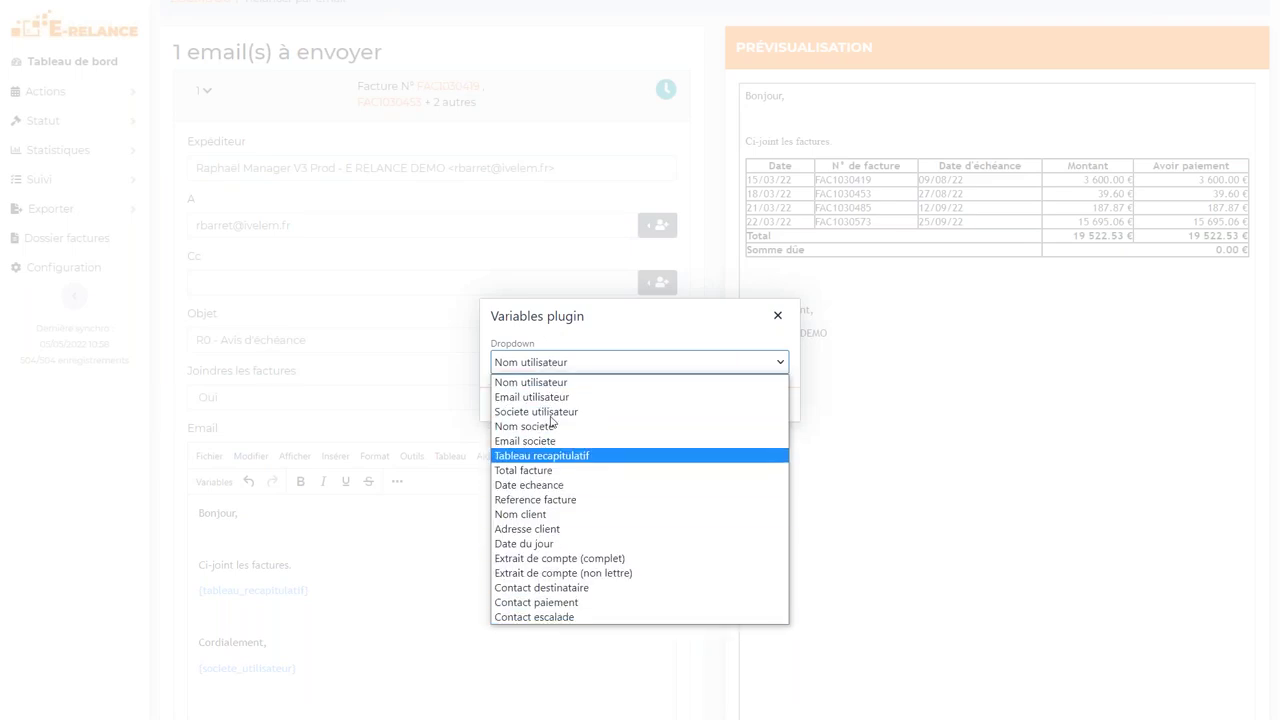
left_click(777, 317)
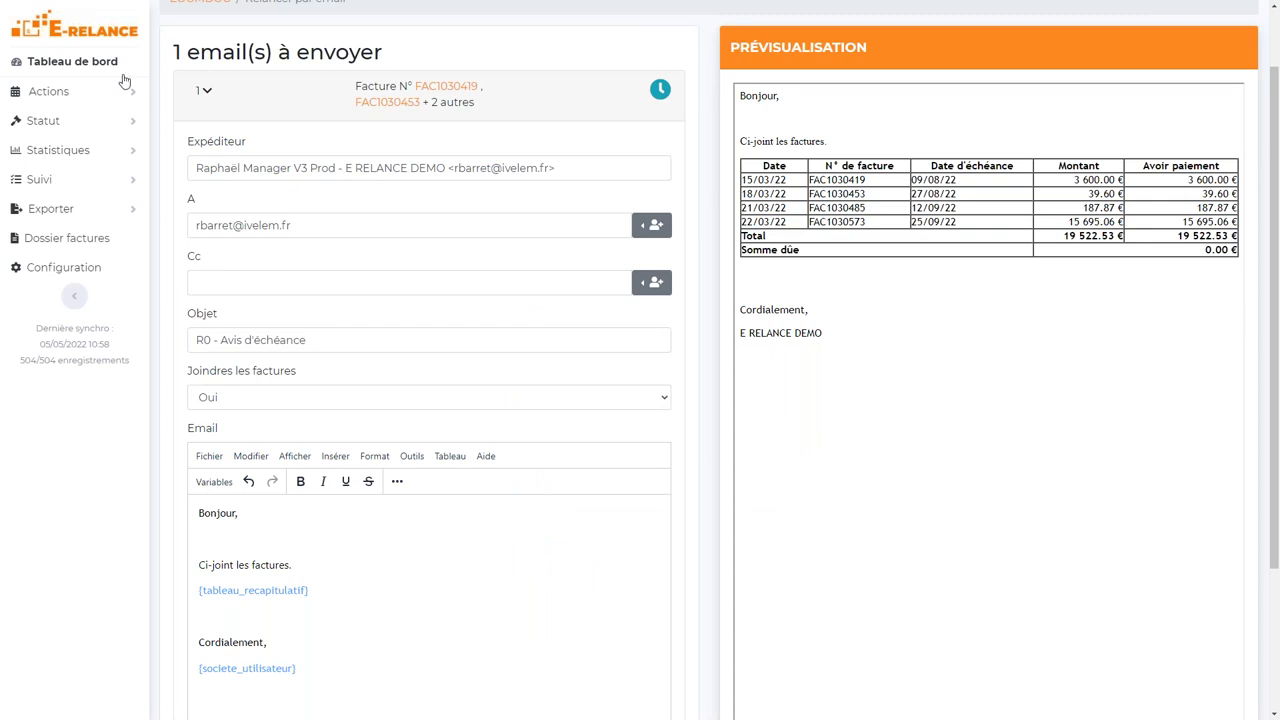
- Return to ZOOMDOG's record and examine its account statement and the list of actions below it
scroll(450, 45, "up", 1)
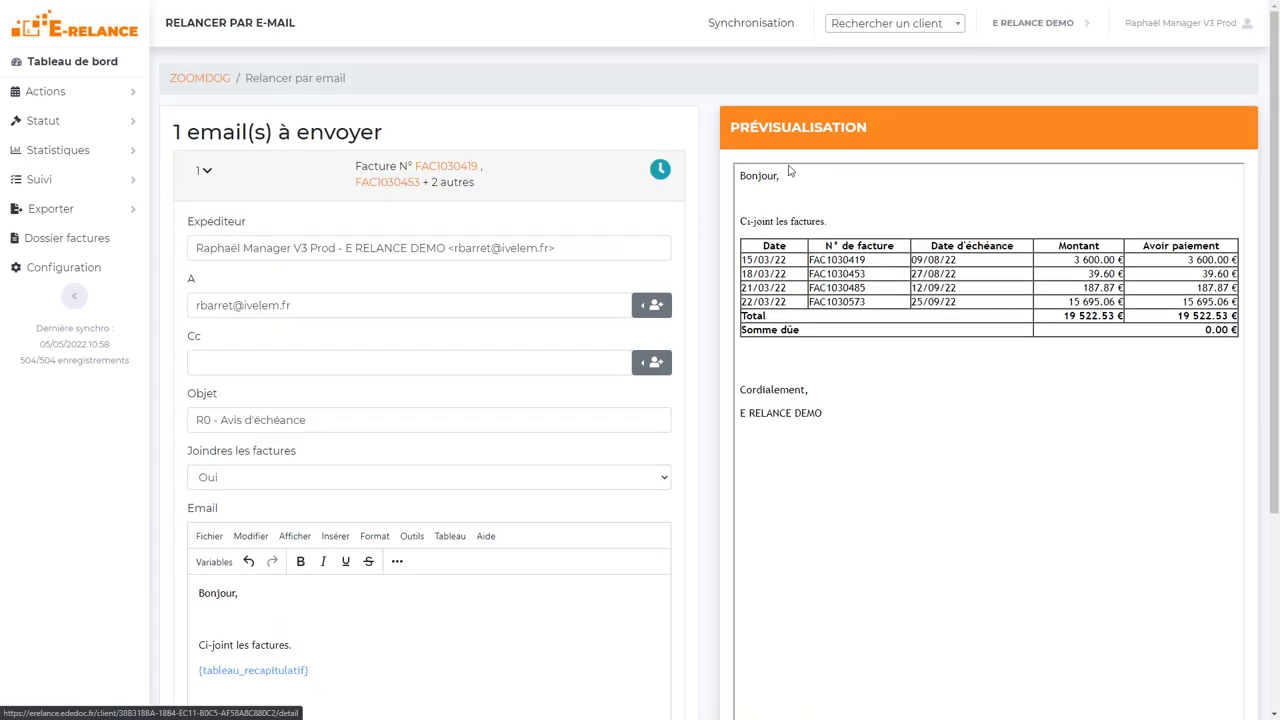
key("alt+Left")
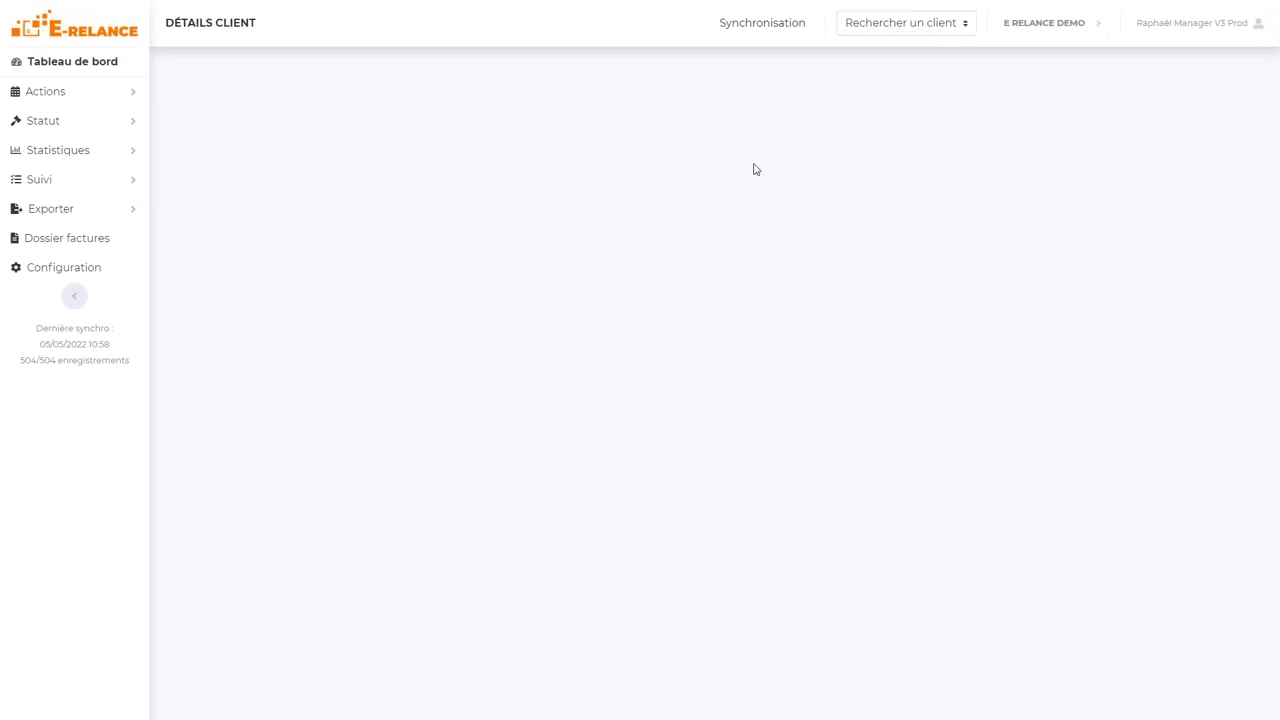
scroll(750, 180, "down", 1)
scroll(749, 186, "down", 1)
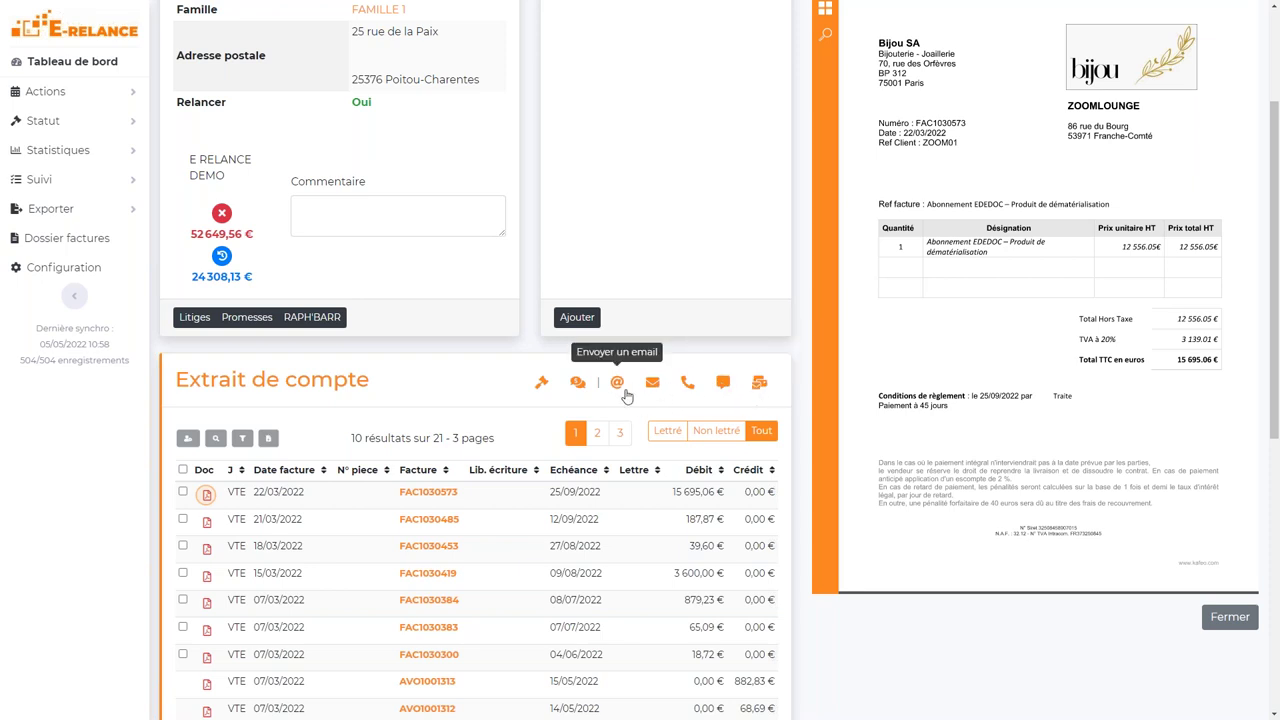
scroll(650, 370, "down", 3)
scroll(652, 360, "down", 5)
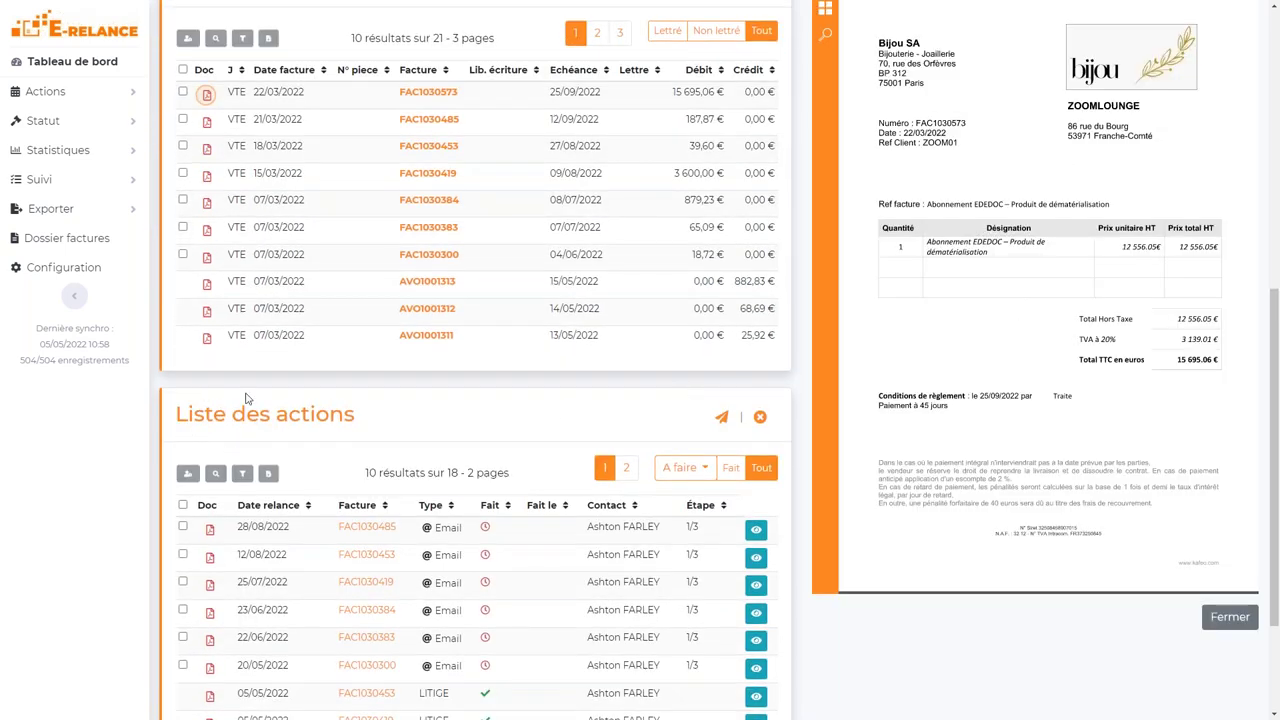
scroll(440, 408, "down", 2)
scroll(341, 333, "down", 2)
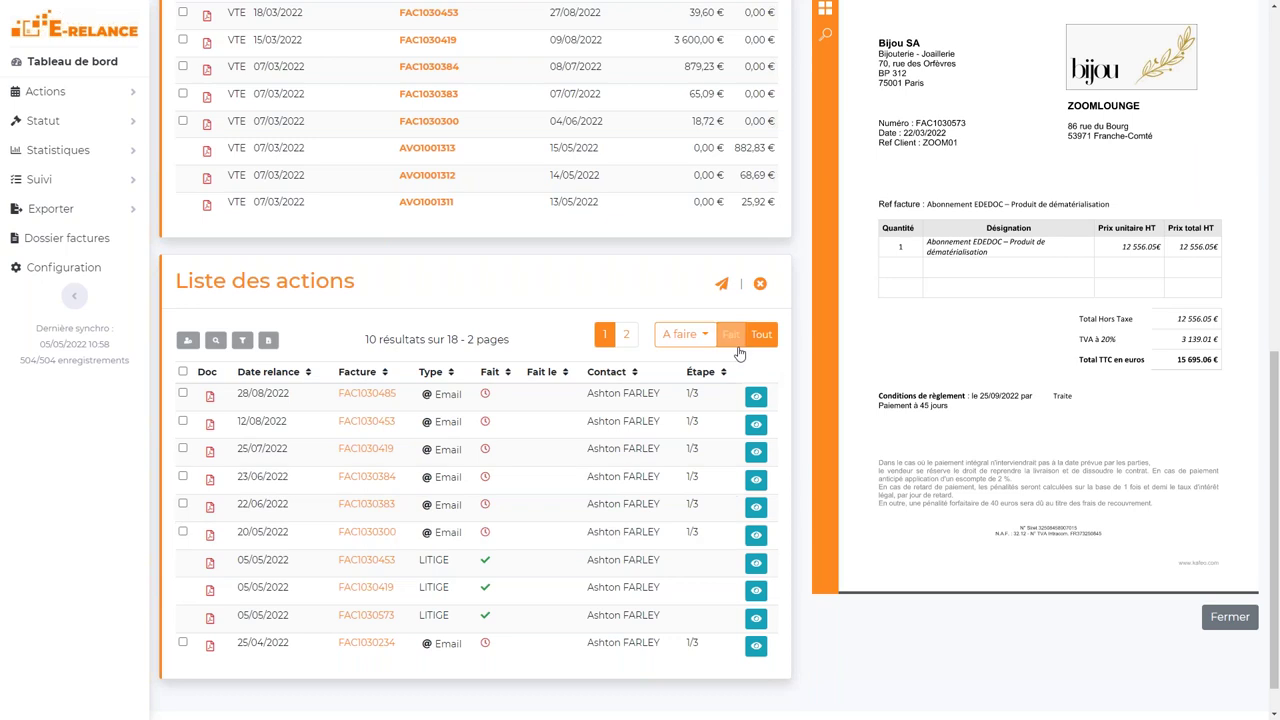
- Filter ZOOMDOG's list of actions to the actions still to do as of today ("ce jour")
left_click(700, 340)
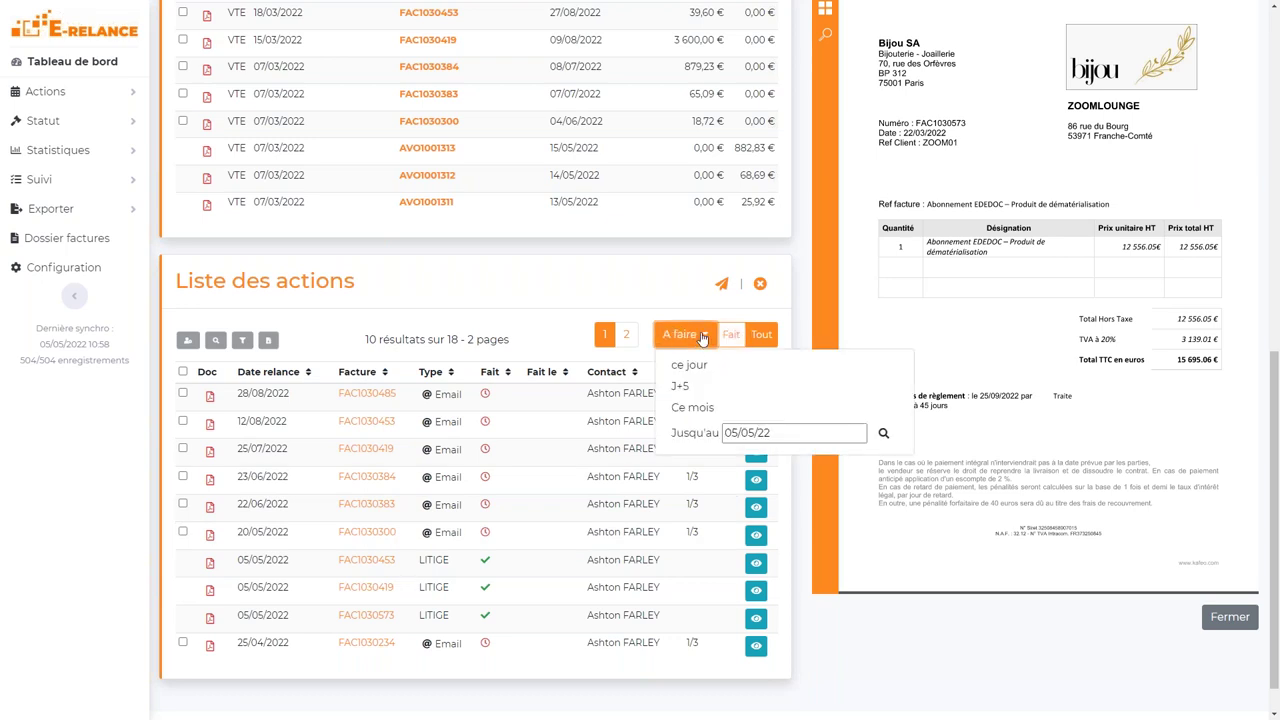
left_click(710, 338)
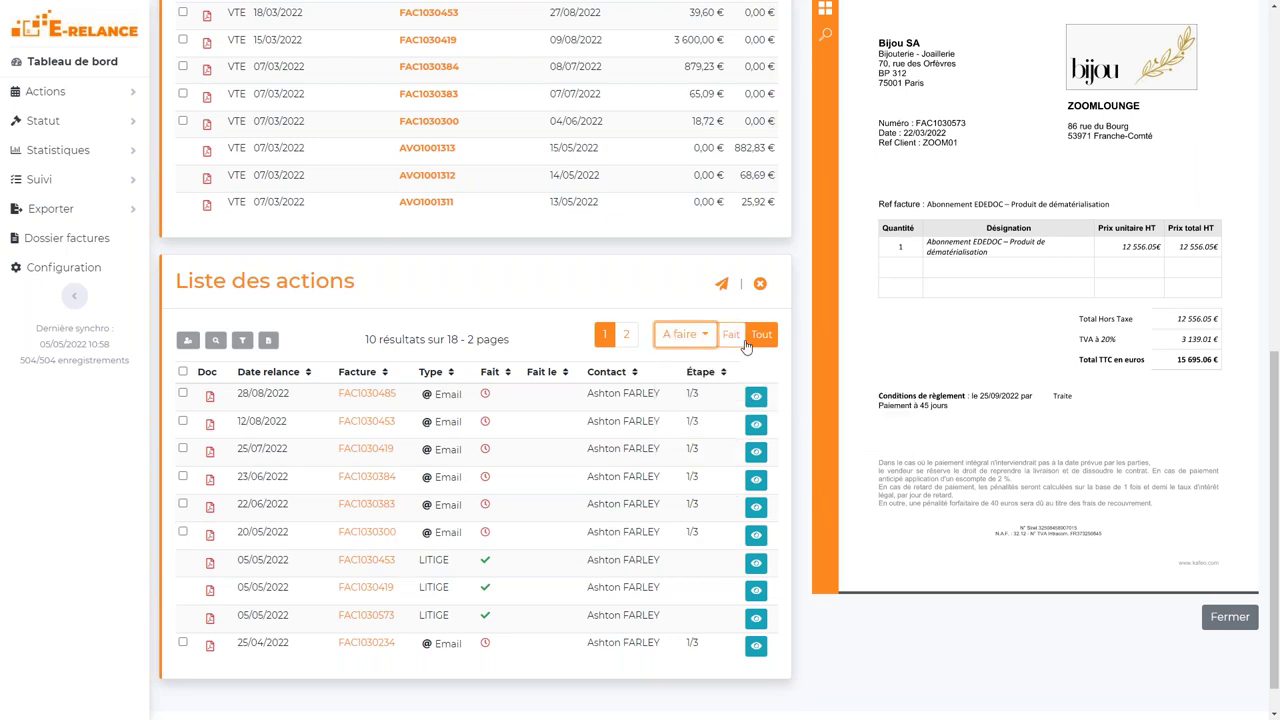
left_click(693, 339)
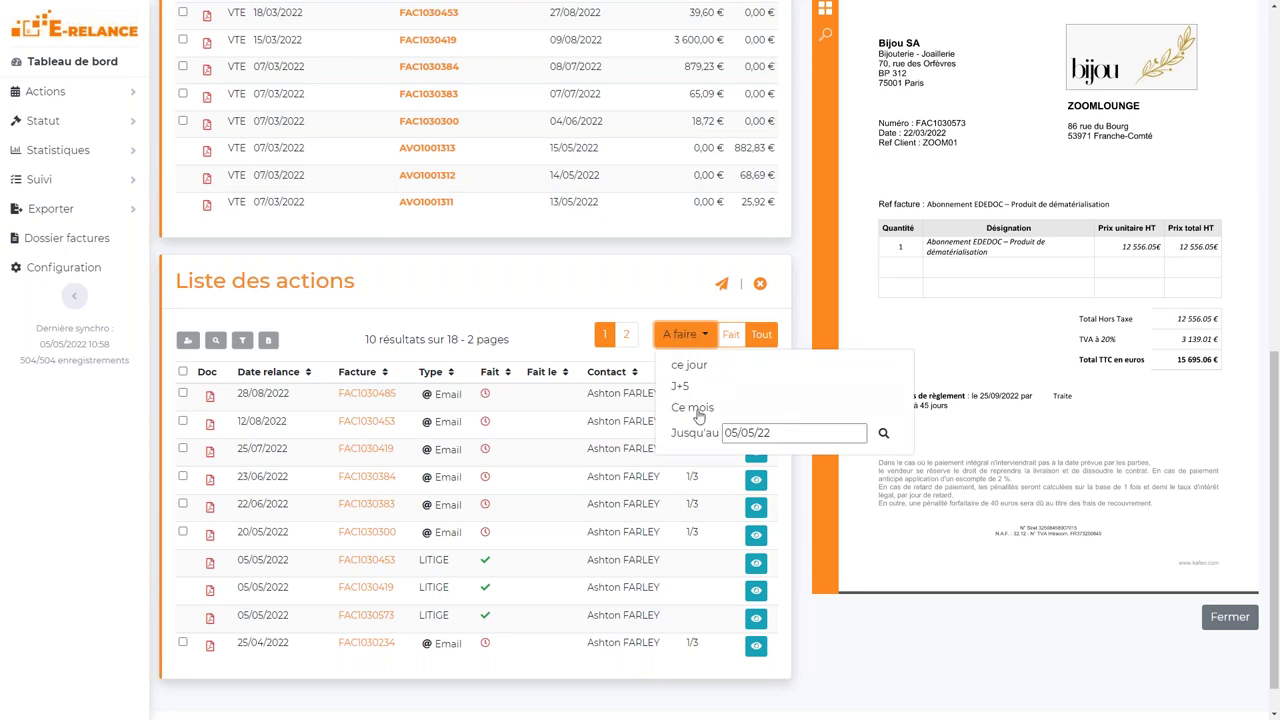
left_click(690, 366)
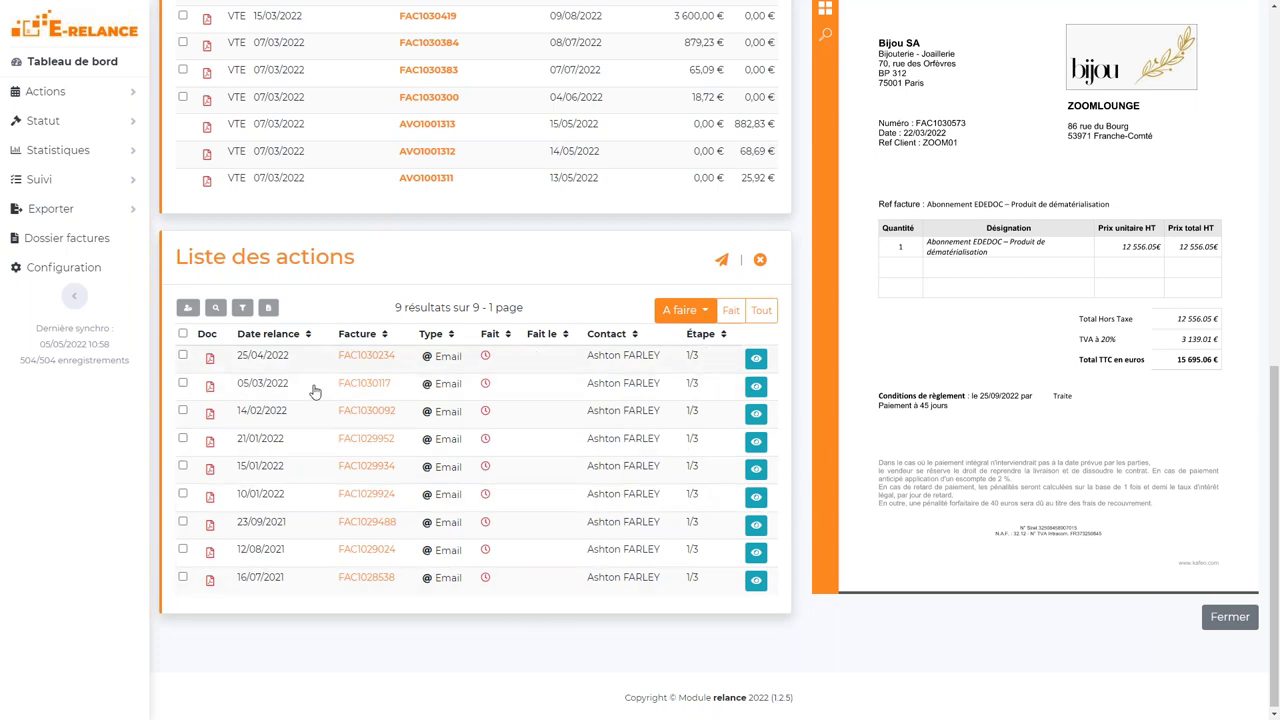
left_click(183, 355)
left_click(183, 383)
scroll(657, 266, "up", 1)
left_click(183, 477)
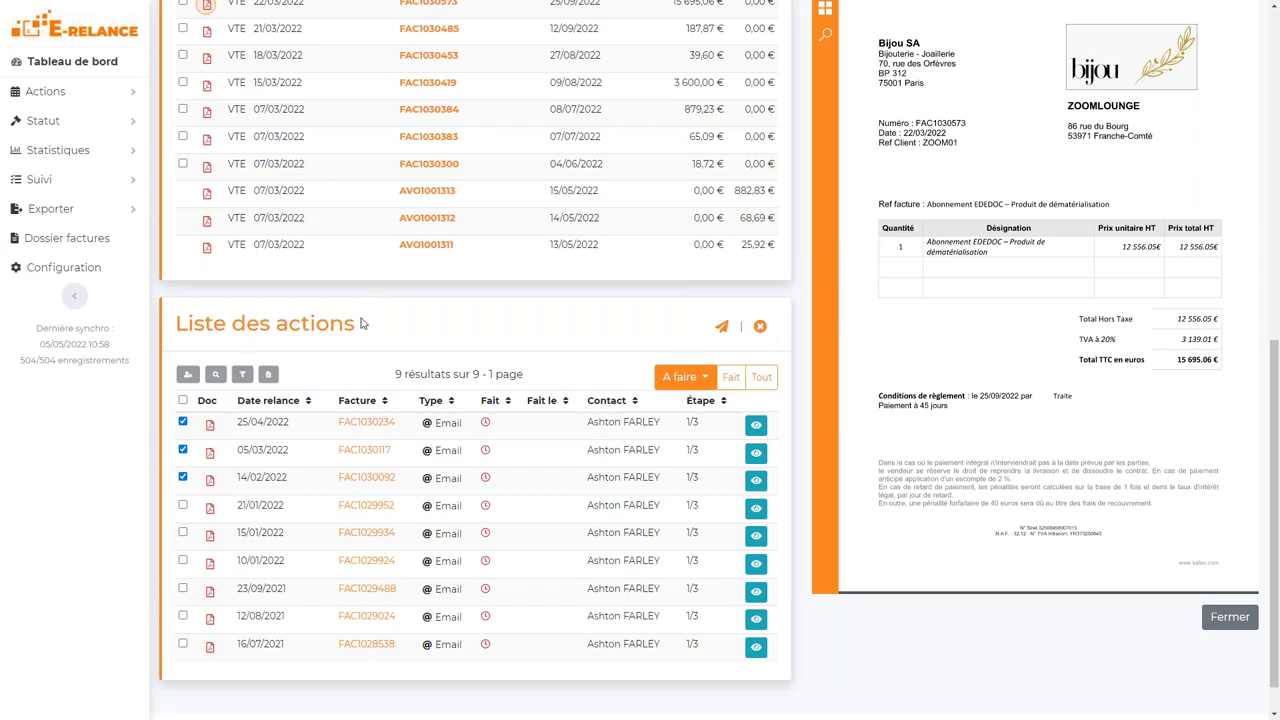
scroll(757, 450, "up", 3)
scroll(757, 450, "down", 3)
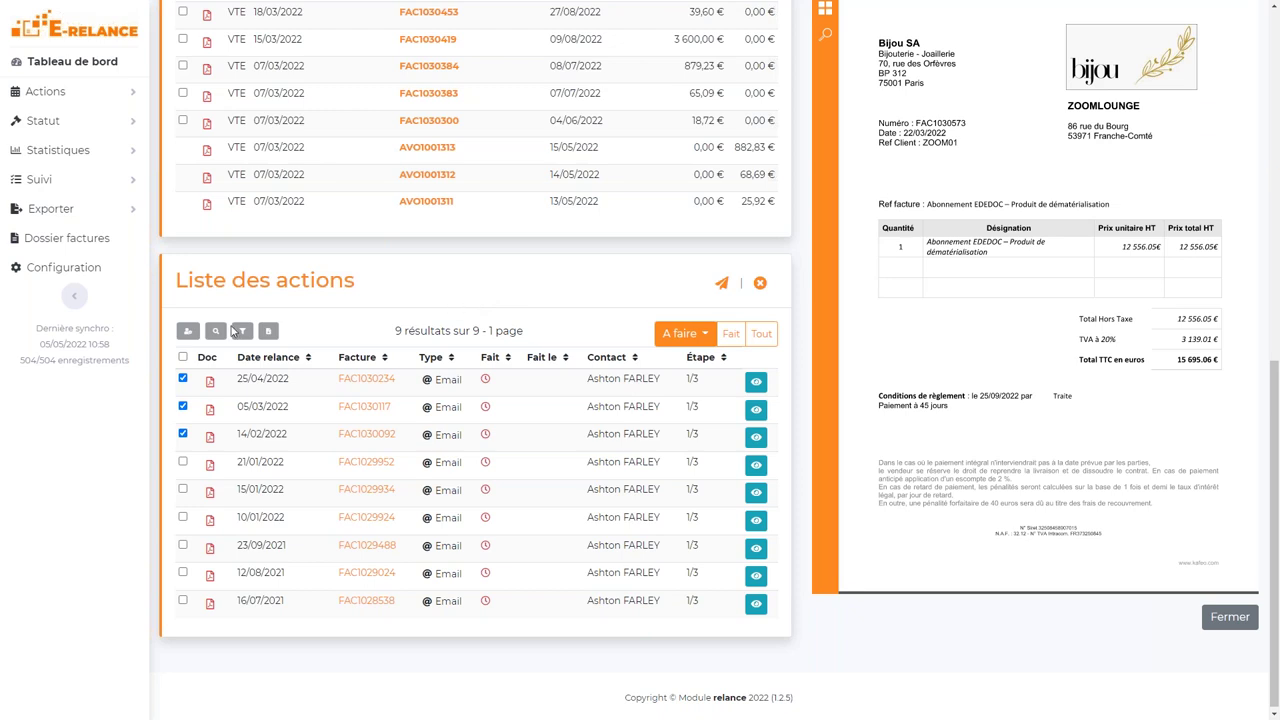
left_click(183, 379)
left_click(183, 406)
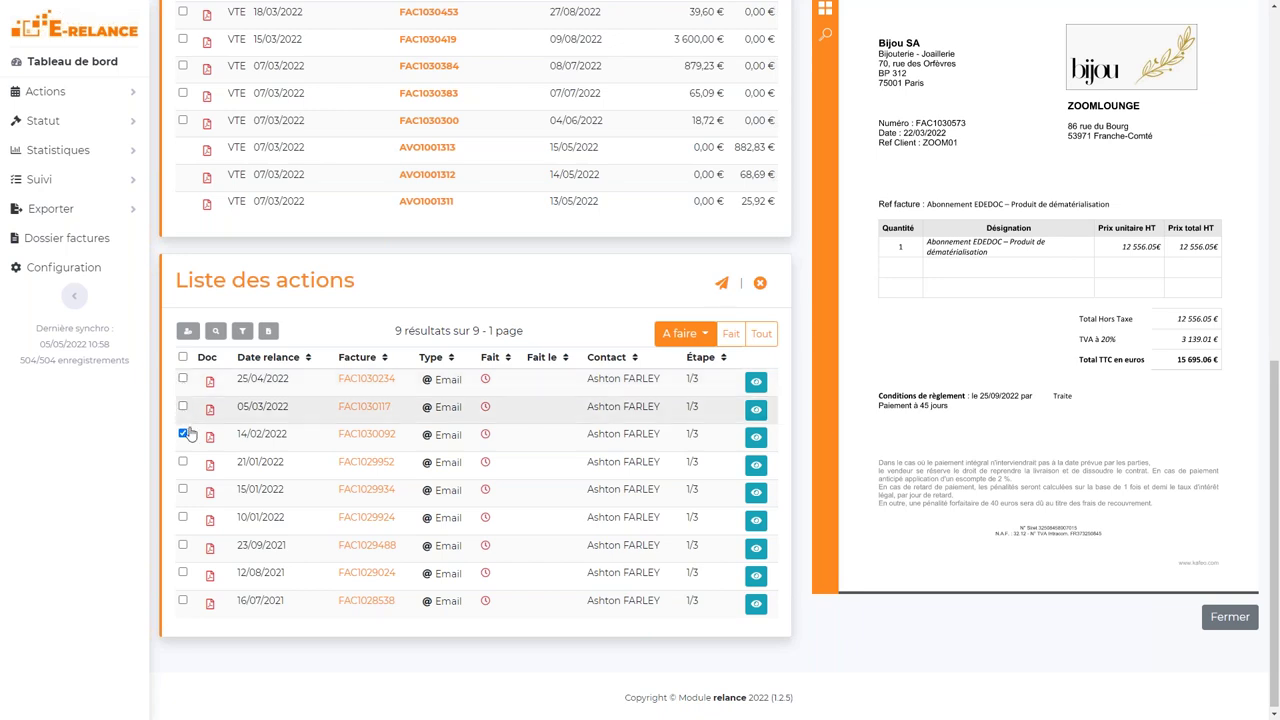
left_click(183, 433)
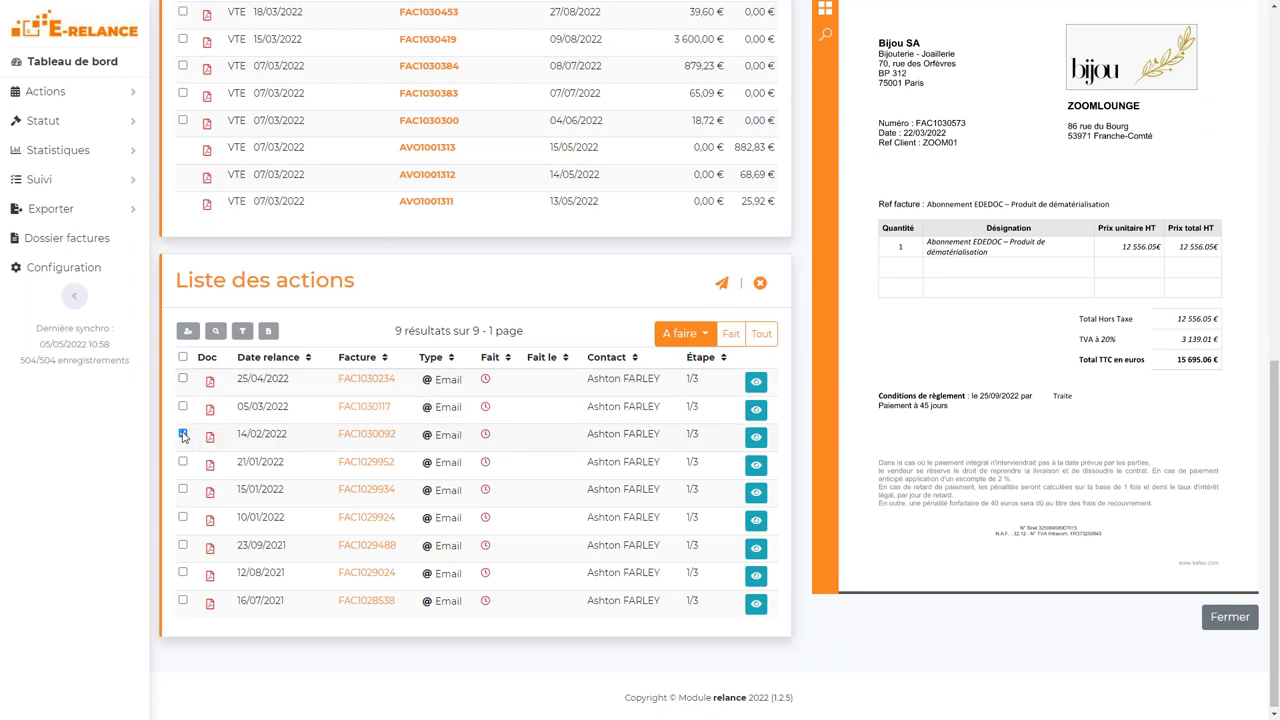
- Manually close the 25/04/2022 email action for invoice FAC1030234 and check the step number of its next reminder
left_click(183, 378)
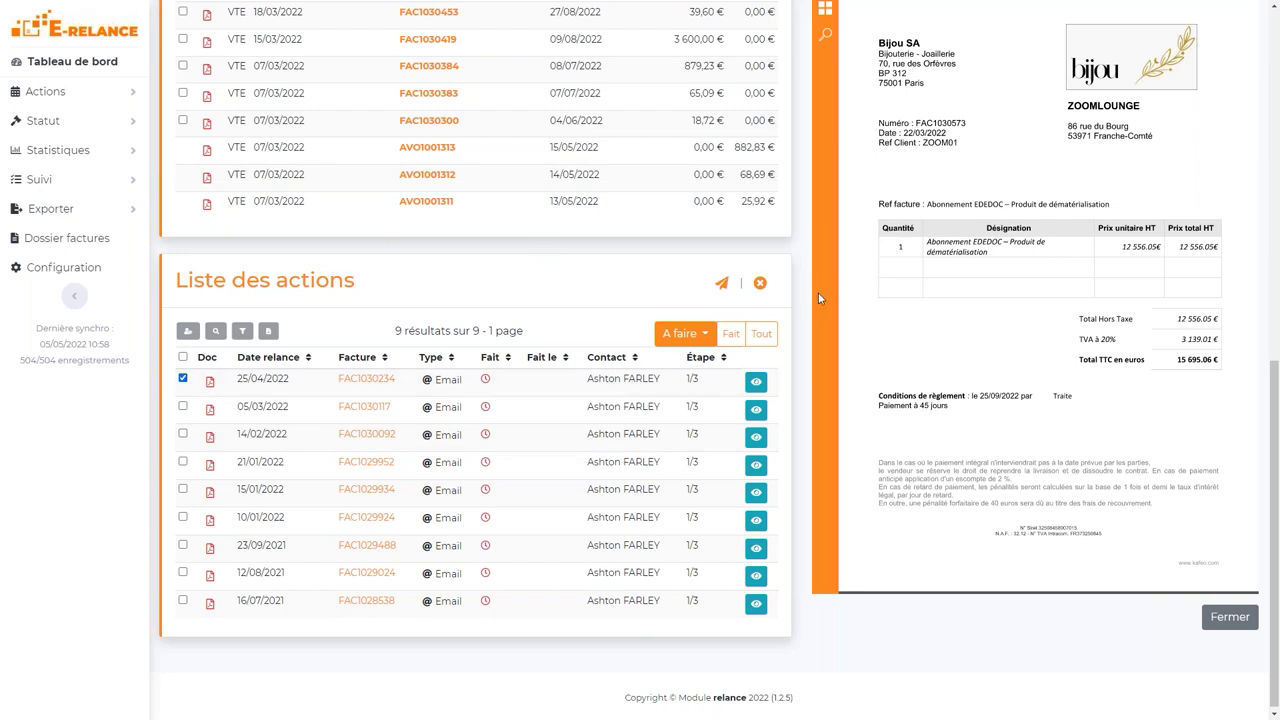
left_click(762, 287)
double_click(693, 380)
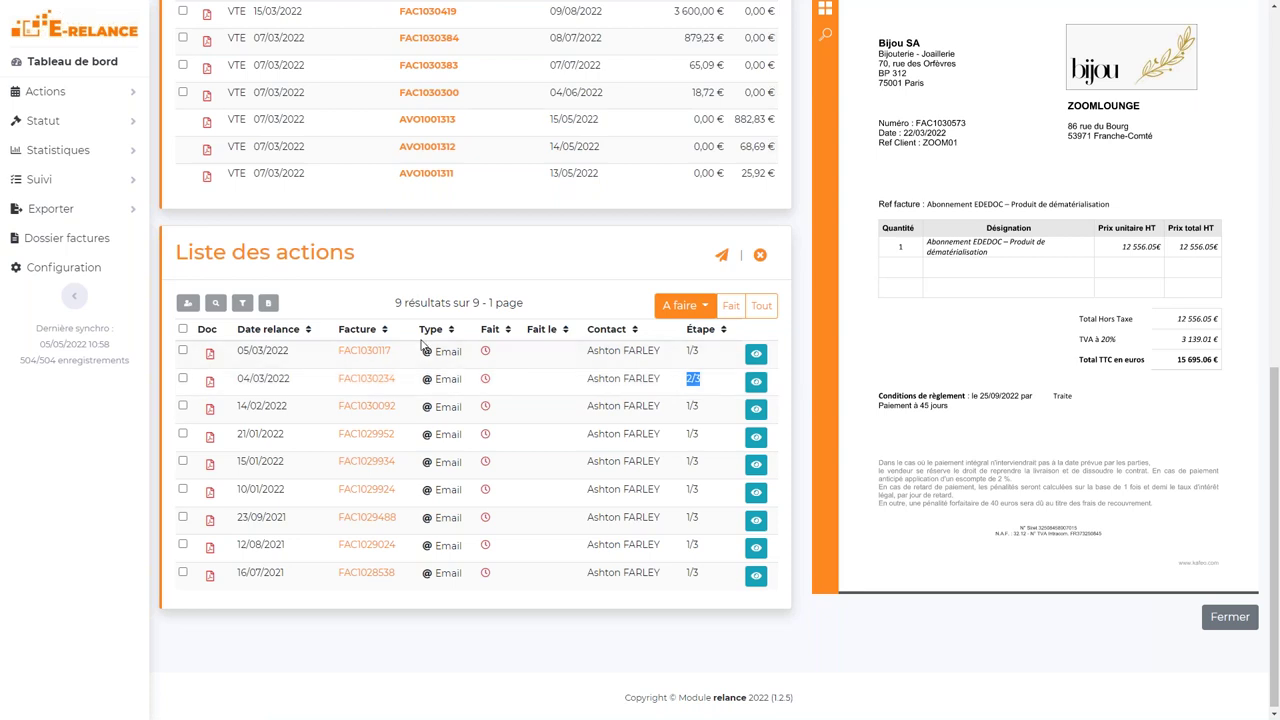
- List all of ZOOMDOG's actions and examine the details of the completed 25/04/2022 action for invoice FAC1030234
left_click(757, 310)
scroll(537, 357, "down", 3)
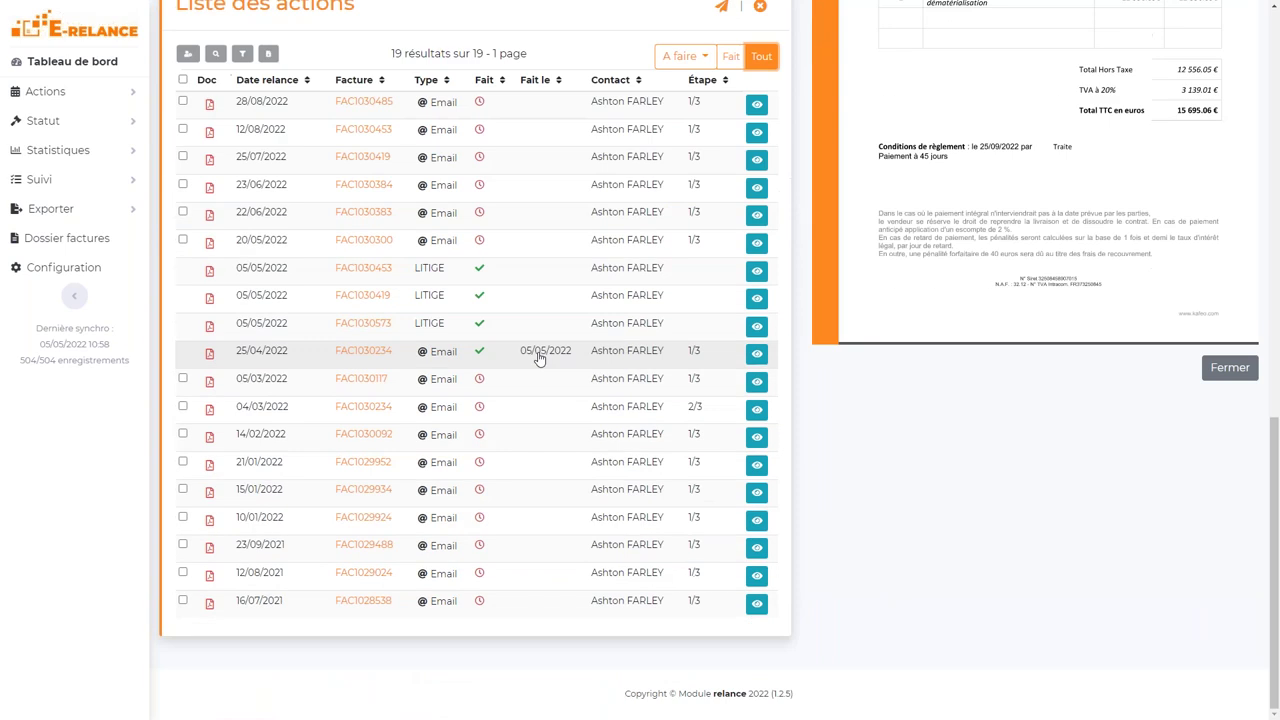
scroll(486, 309, "up", 1)
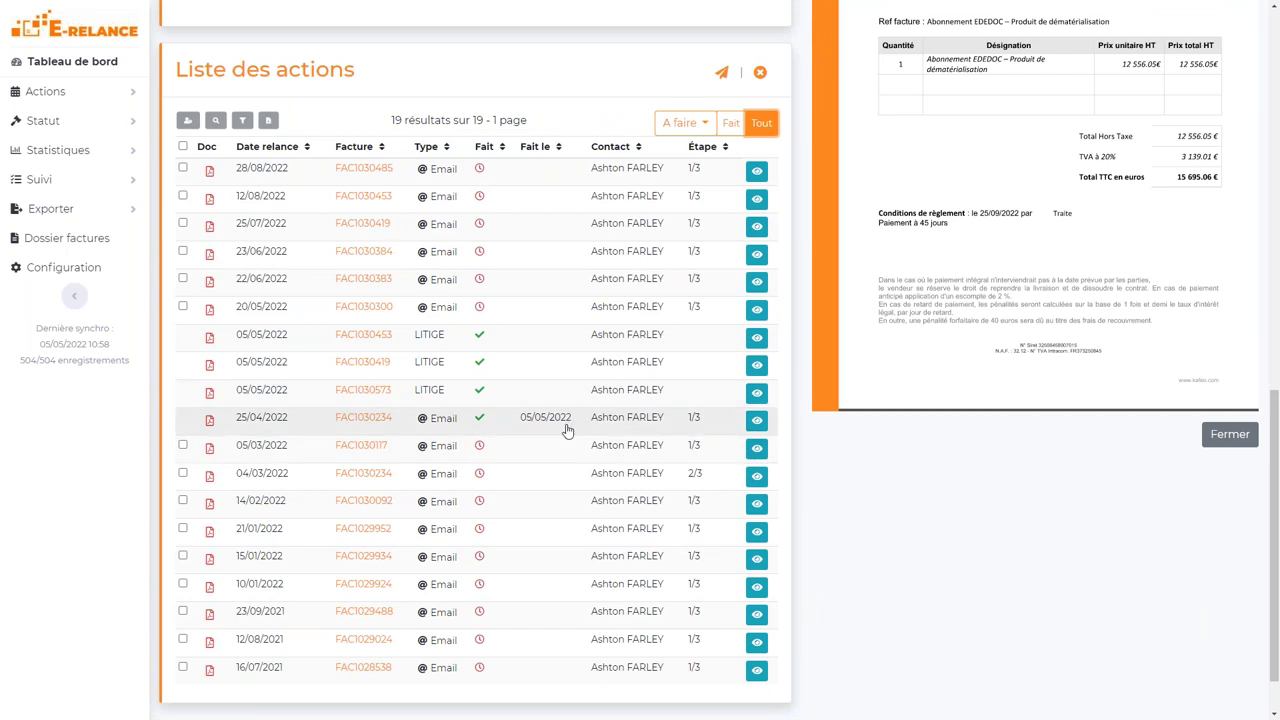
left_click(757, 421)
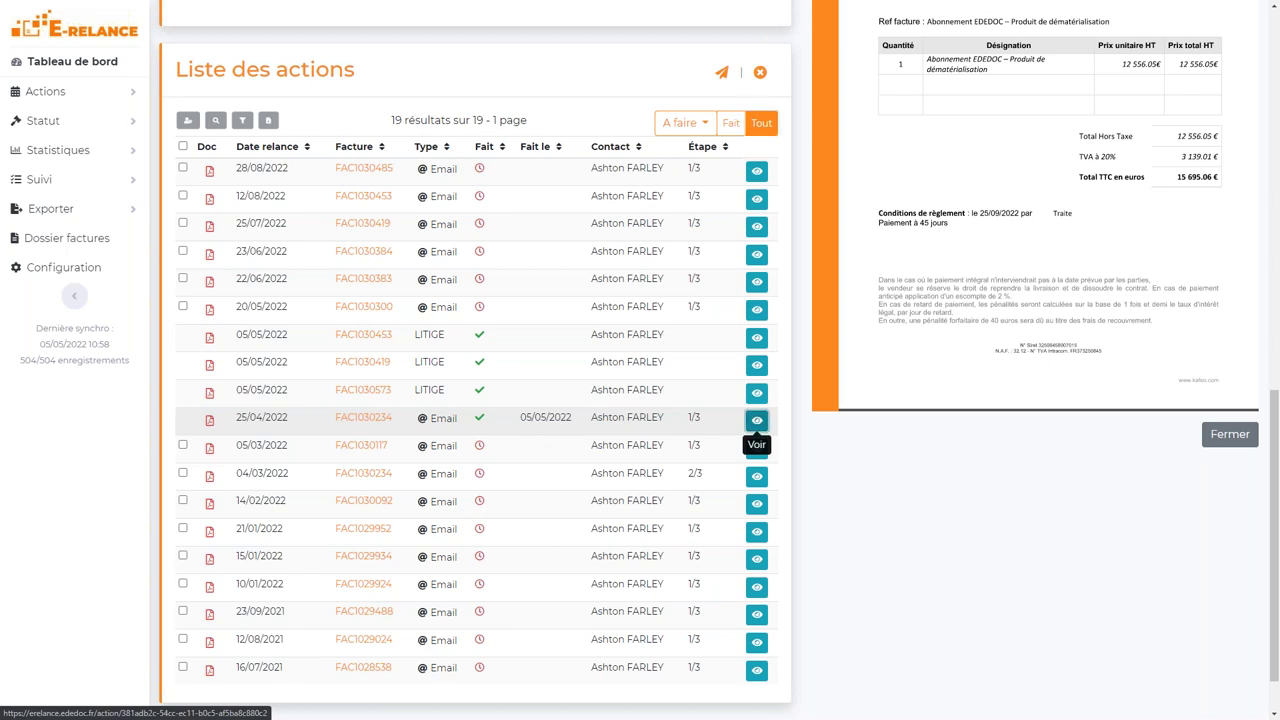
scroll(815, 420, "down", 1)
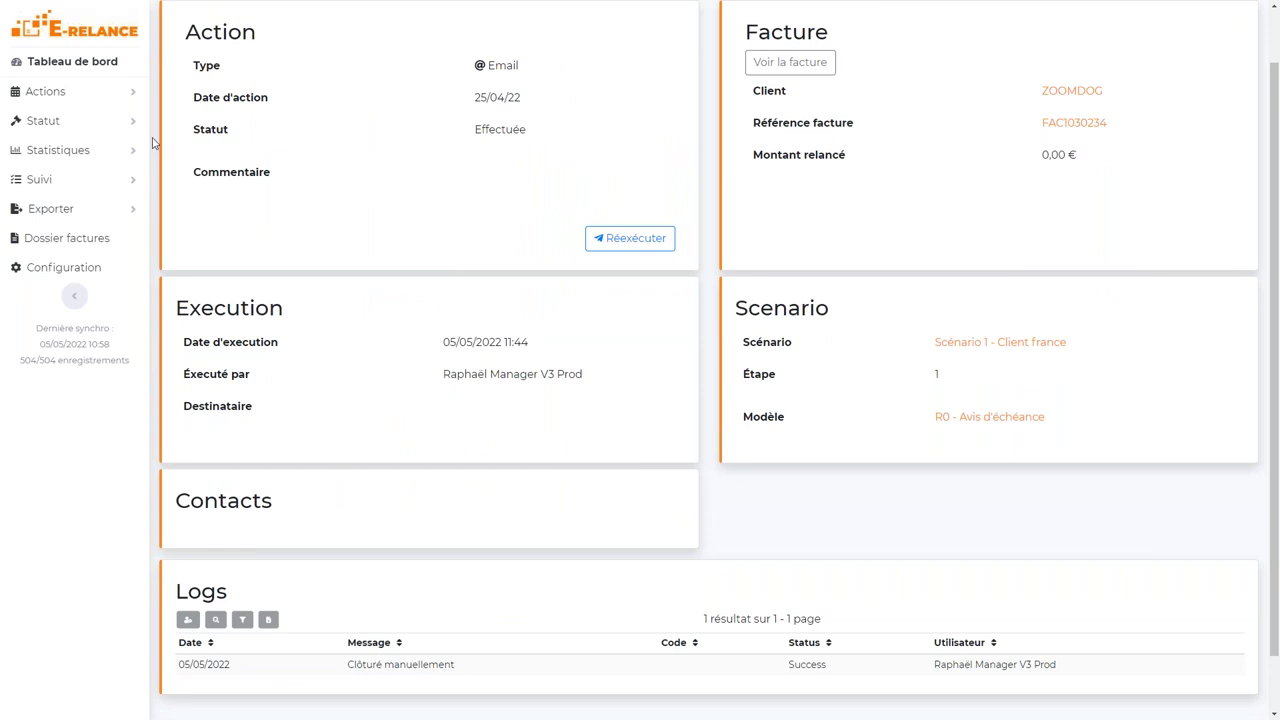
scroll(322, 186, "up", 1)
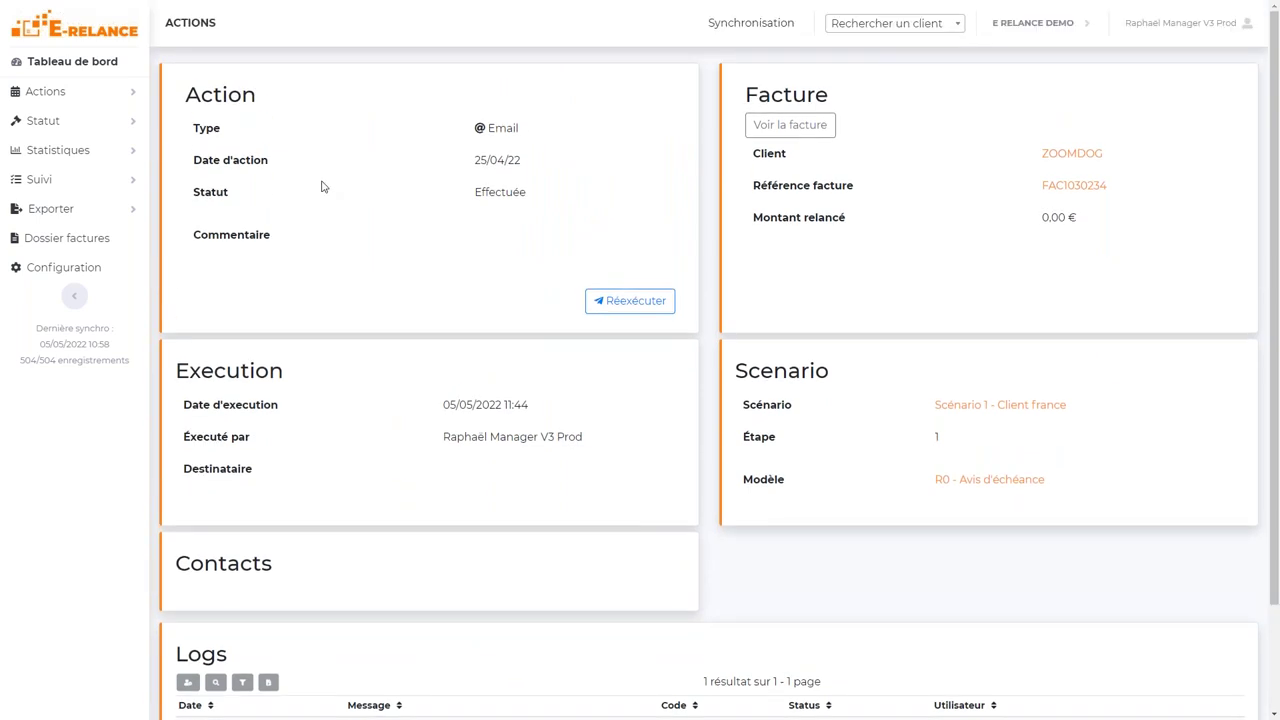
- Go back to the ZOOMDOG client record and review its contact details, account statement and list of actions
left_click(1072, 153)
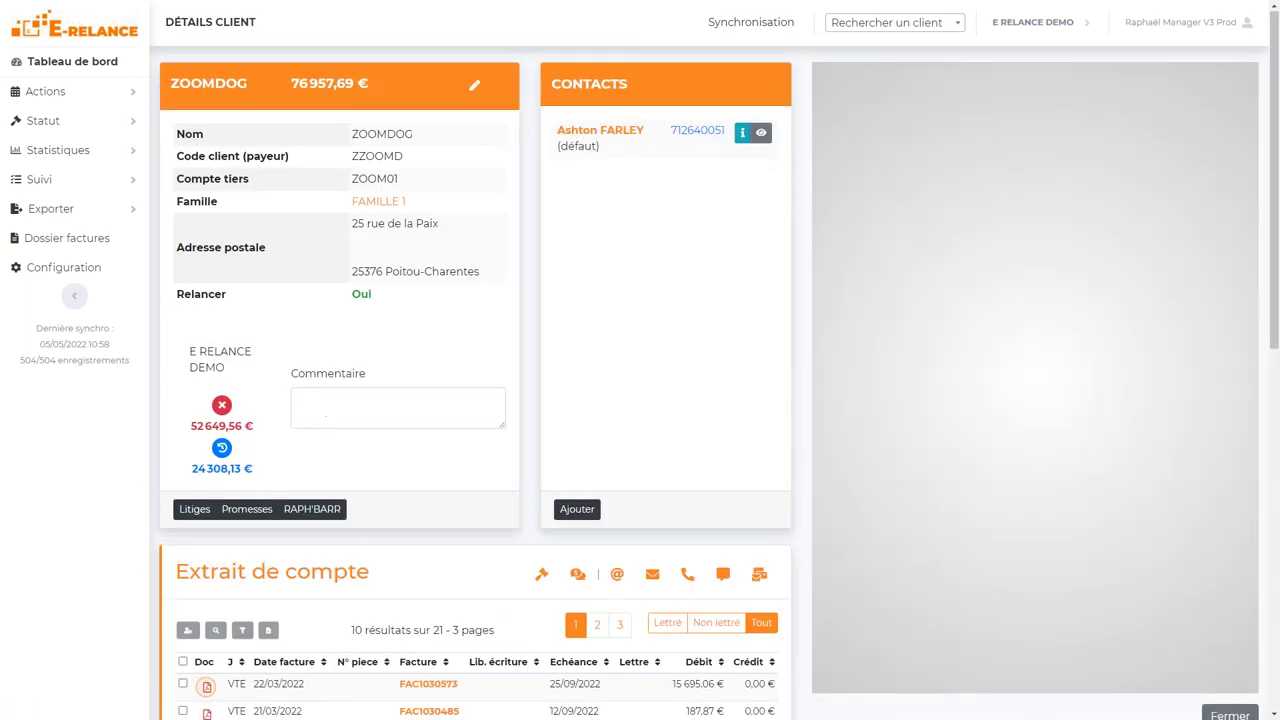
scroll(634, 209, "down", 1)
scroll(634, 209, "down", 6)
scroll(633, 210, "down", 3)
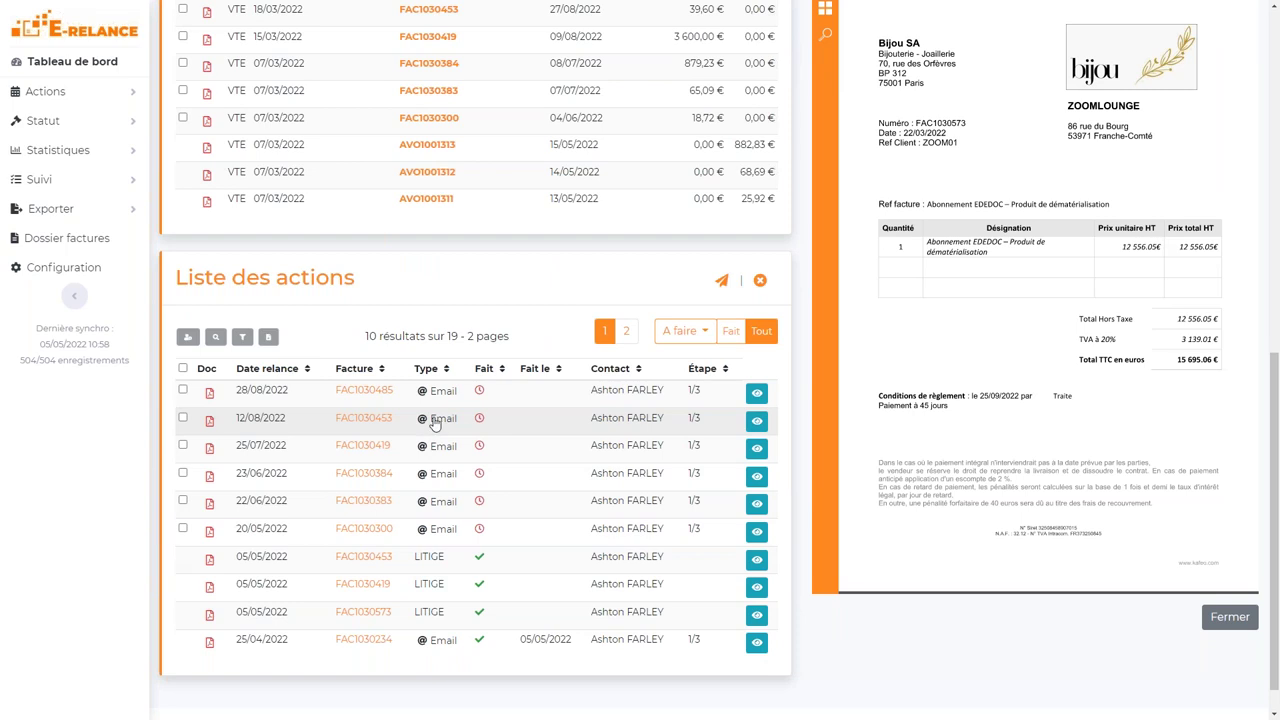
scroll(435, 423, "up", 8)
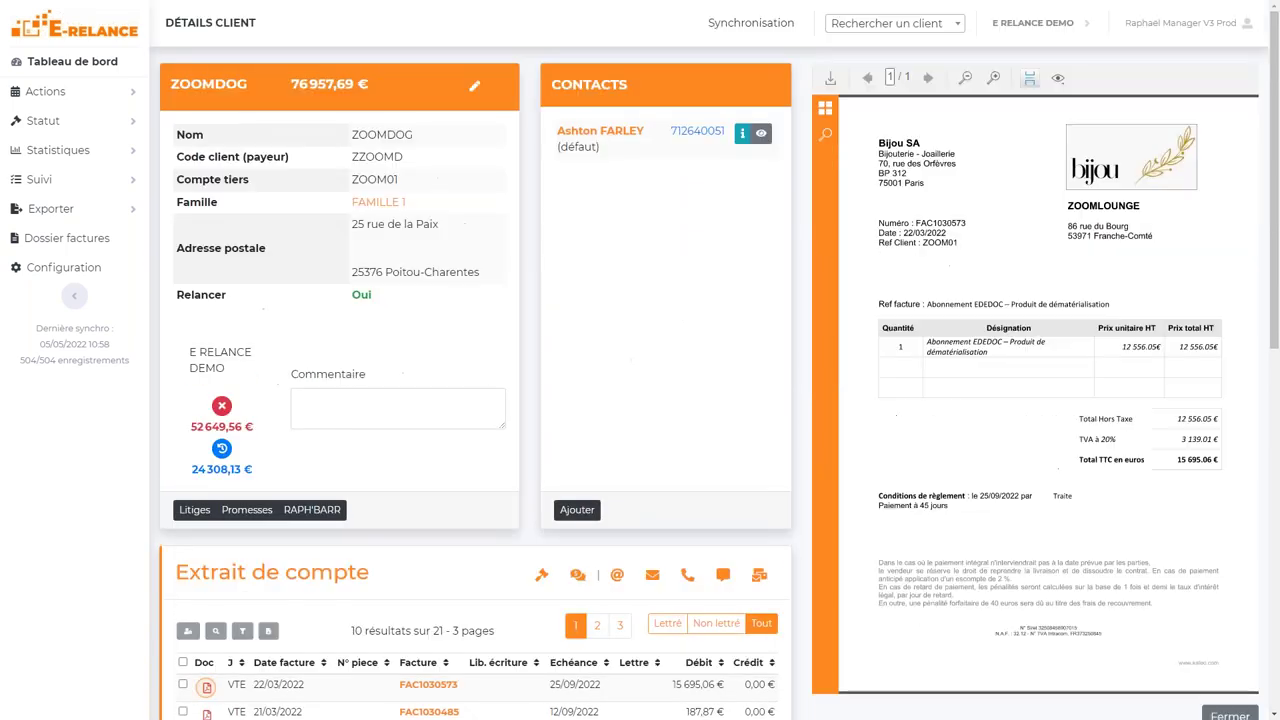
scroll(482, 374, "down", 2)
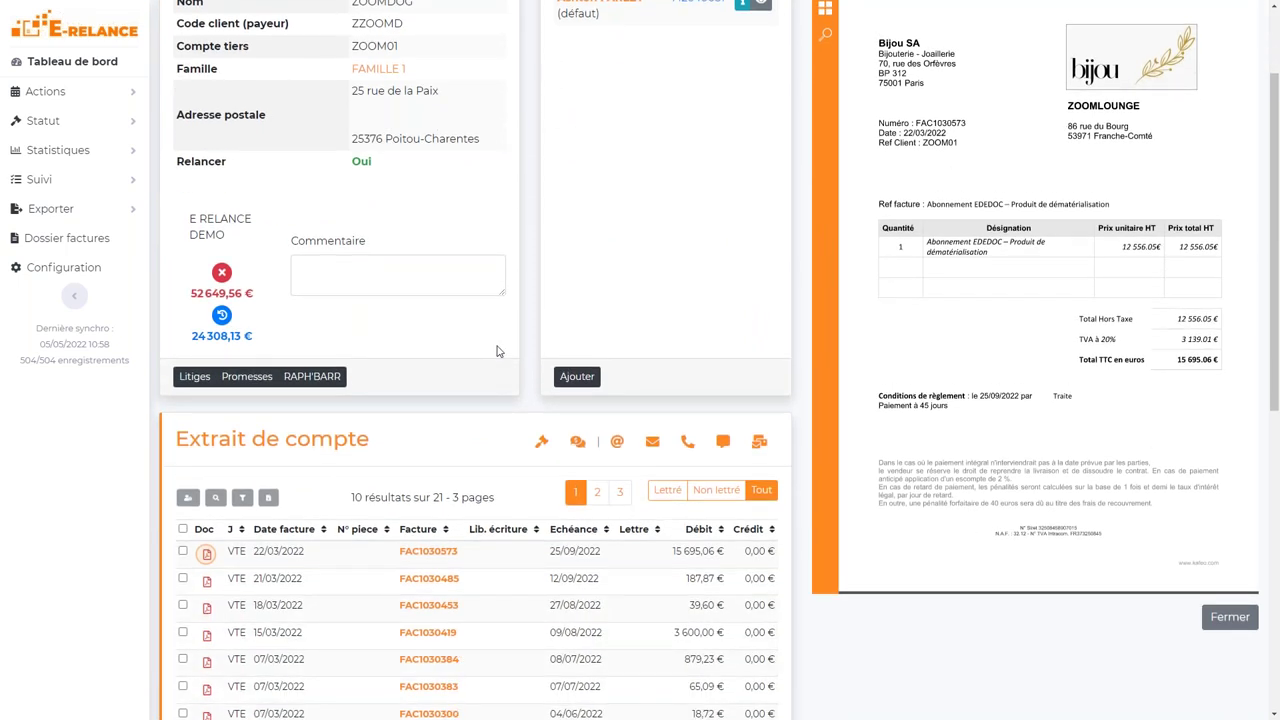
scroll(497, 359, "down", 5)
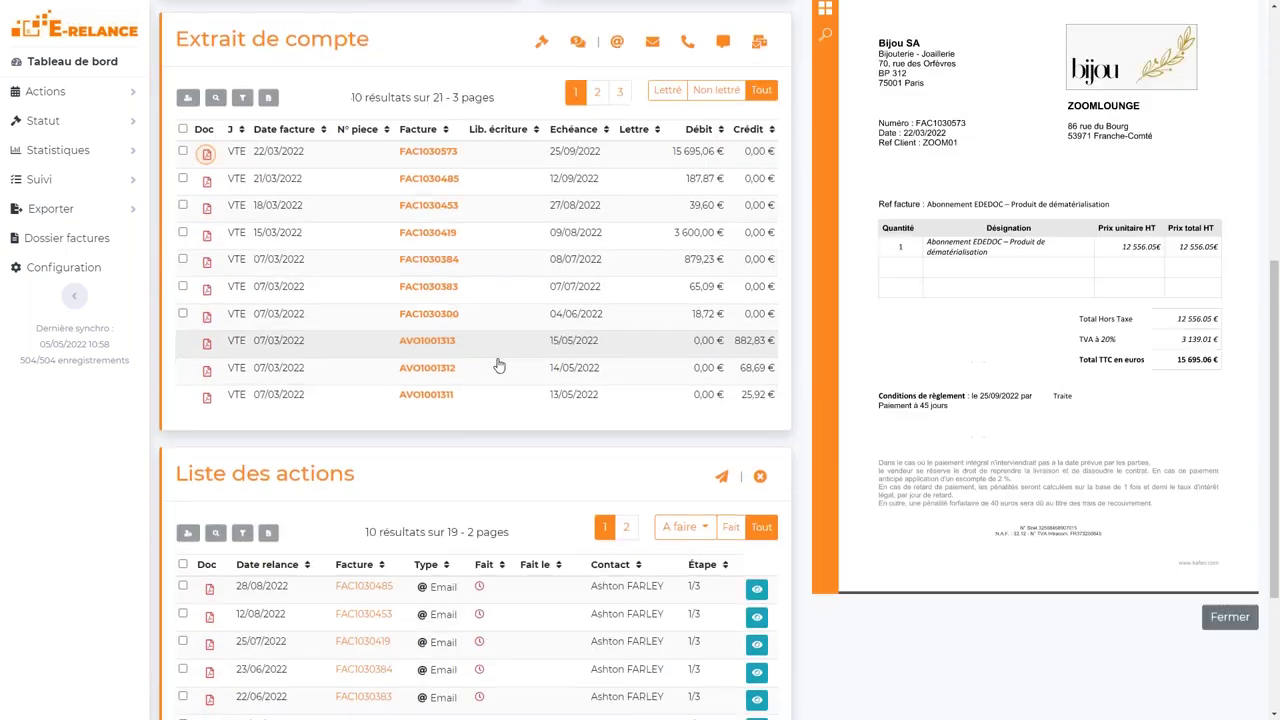
scroll(705, 327, "up", 6)
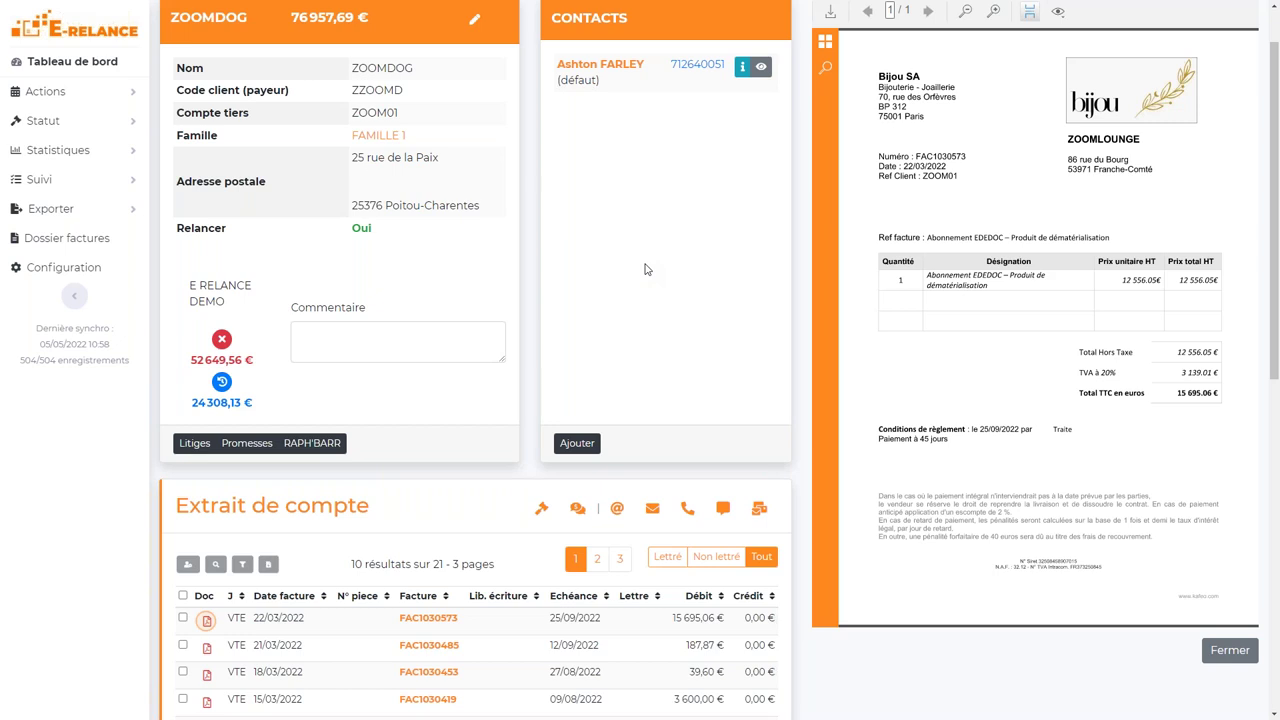
scroll(463, 380, "down", 3)
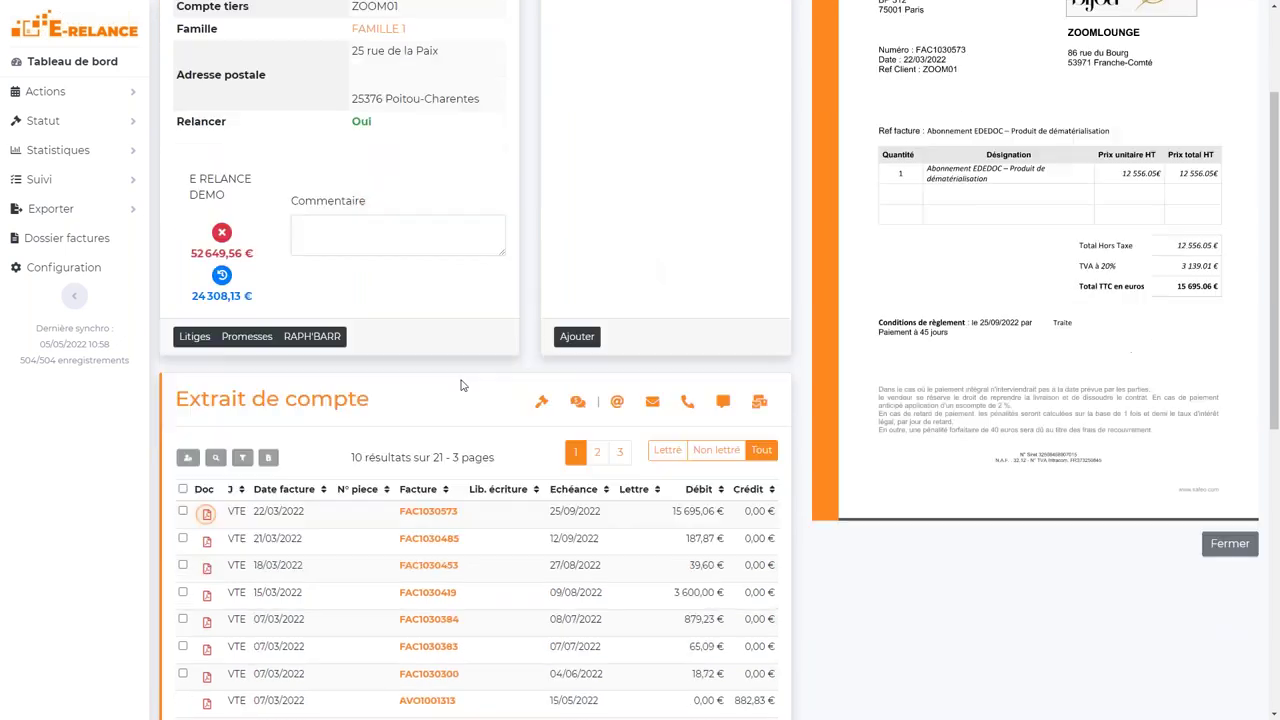
- Open the record of invoice FAC1030573 and examine its comment field, dispute, promises, entries and action history
left_click(425, 420)
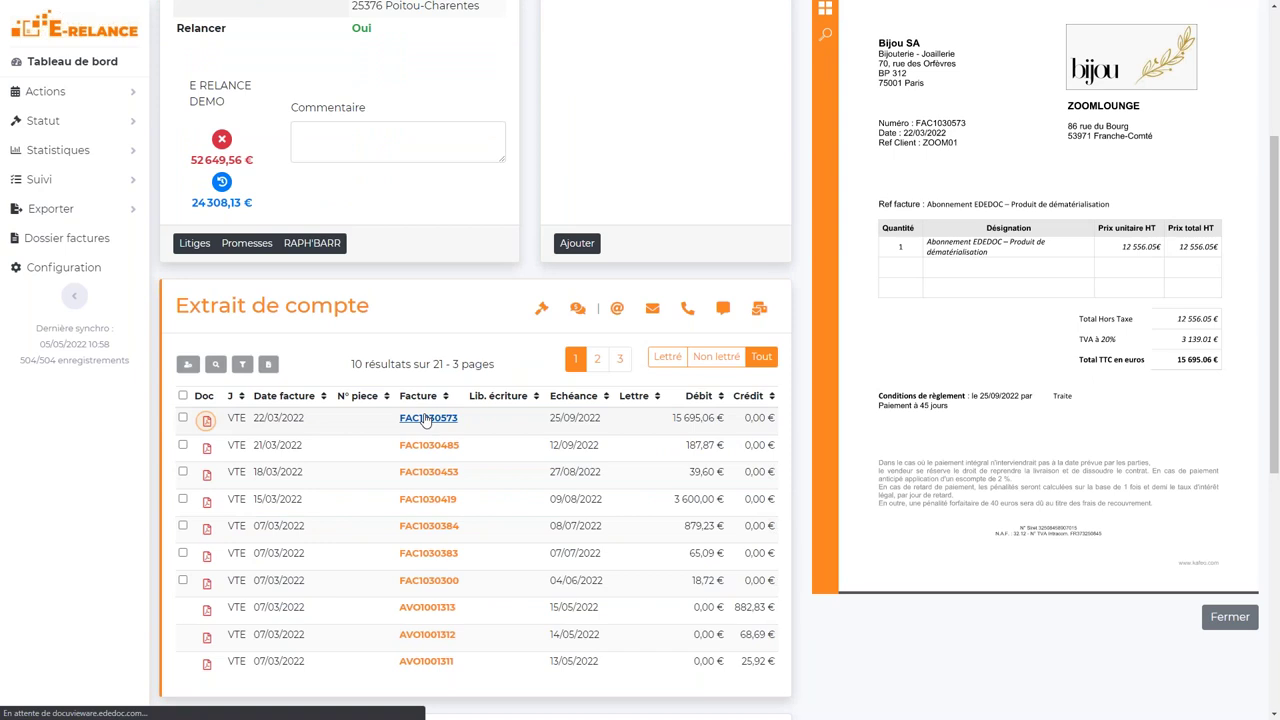
scroll(490, 338, "down", 1)
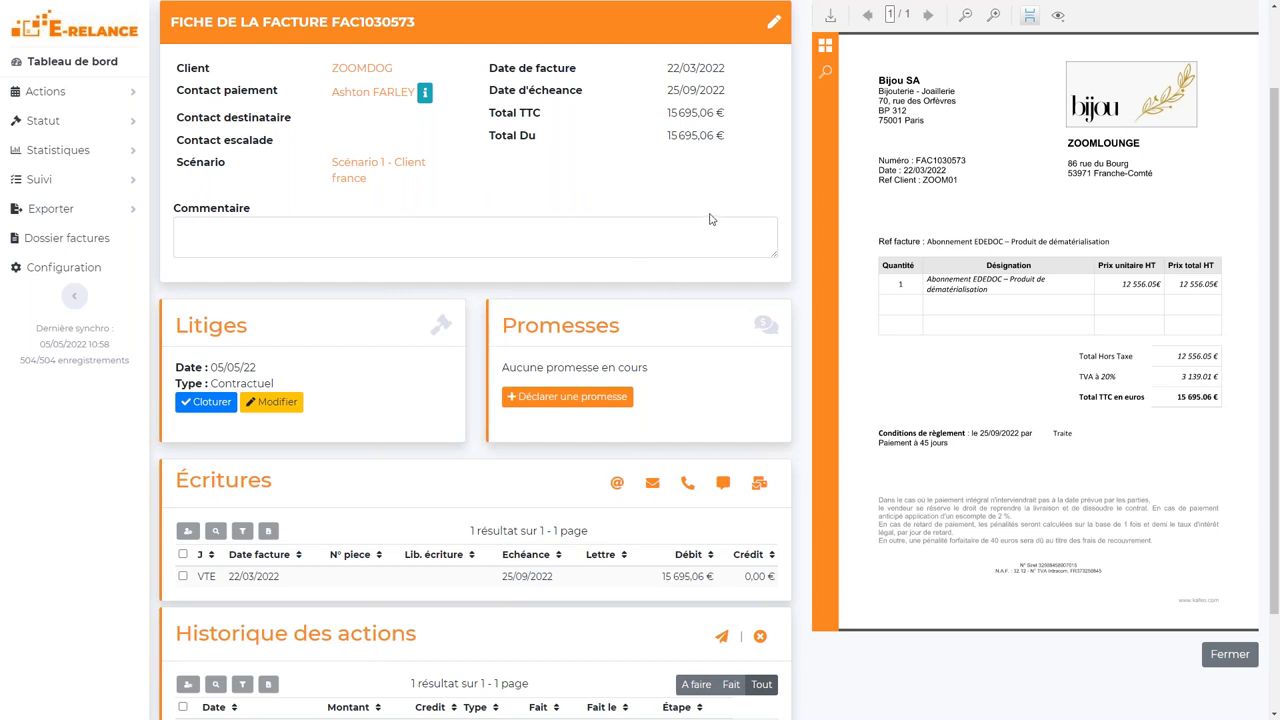
left_click(562, 242)
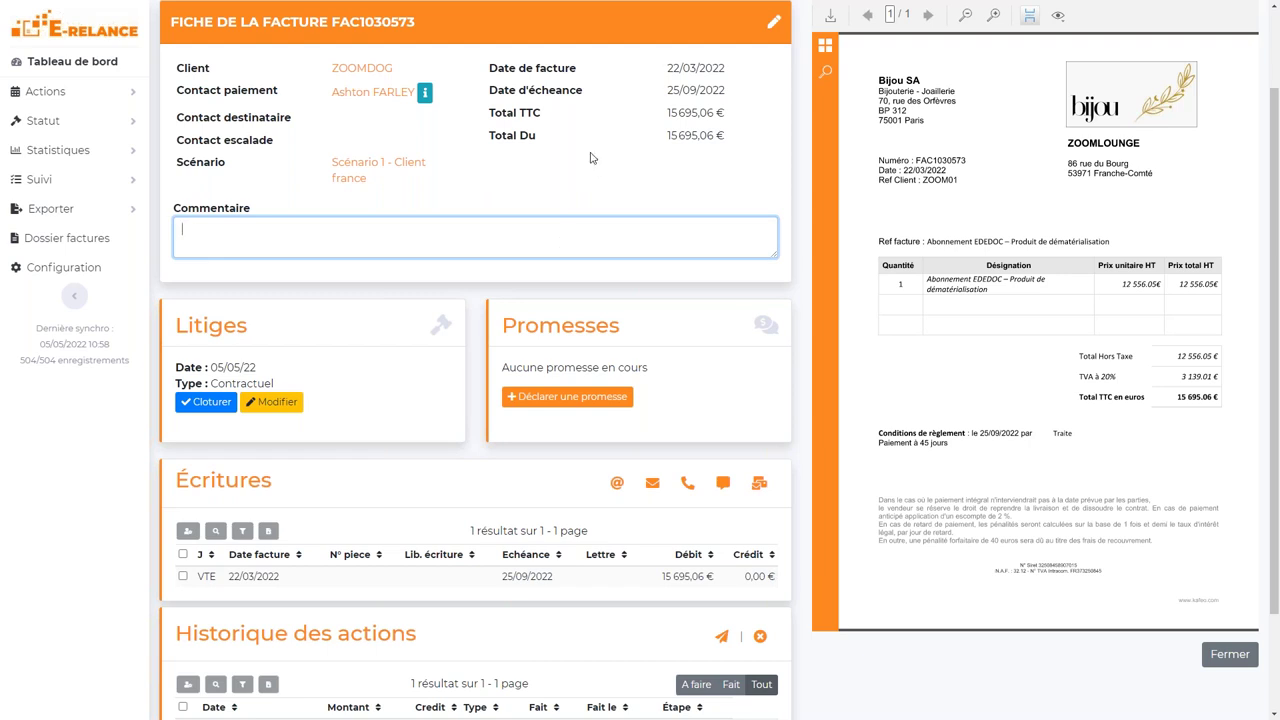
scroll(591, 157, "down", 1)
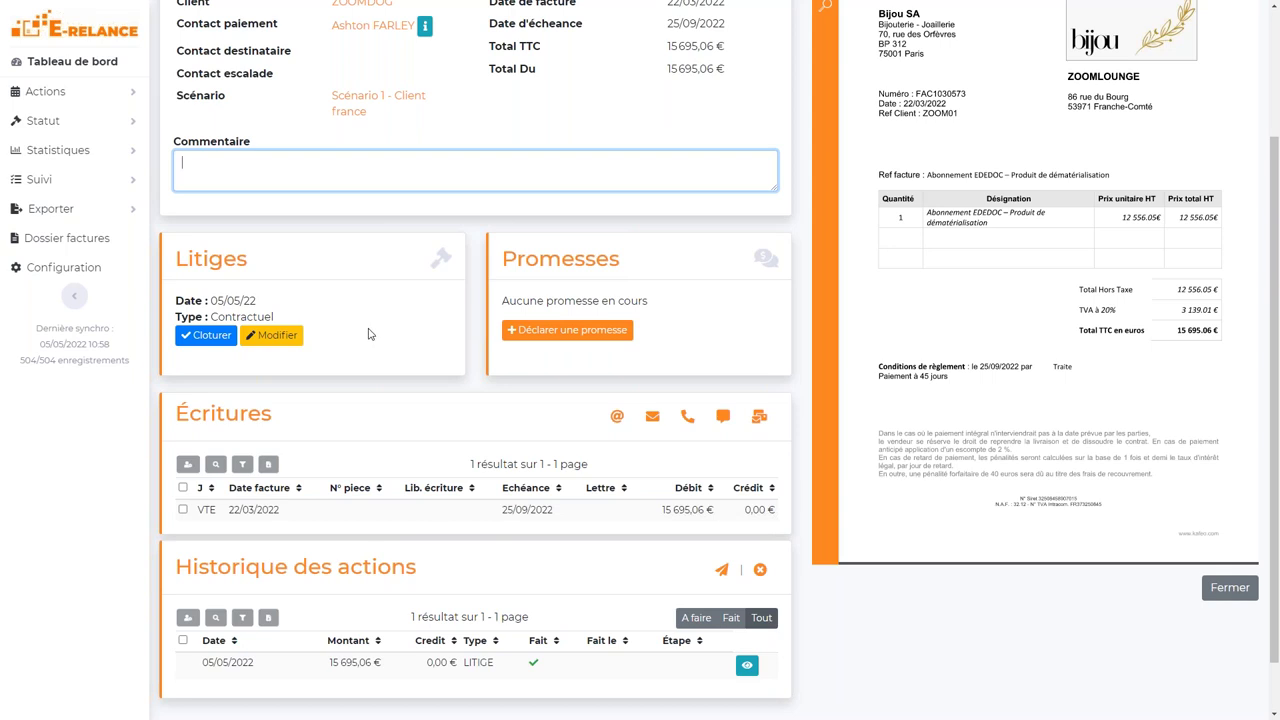
scroll(368, 334, "down", 1)
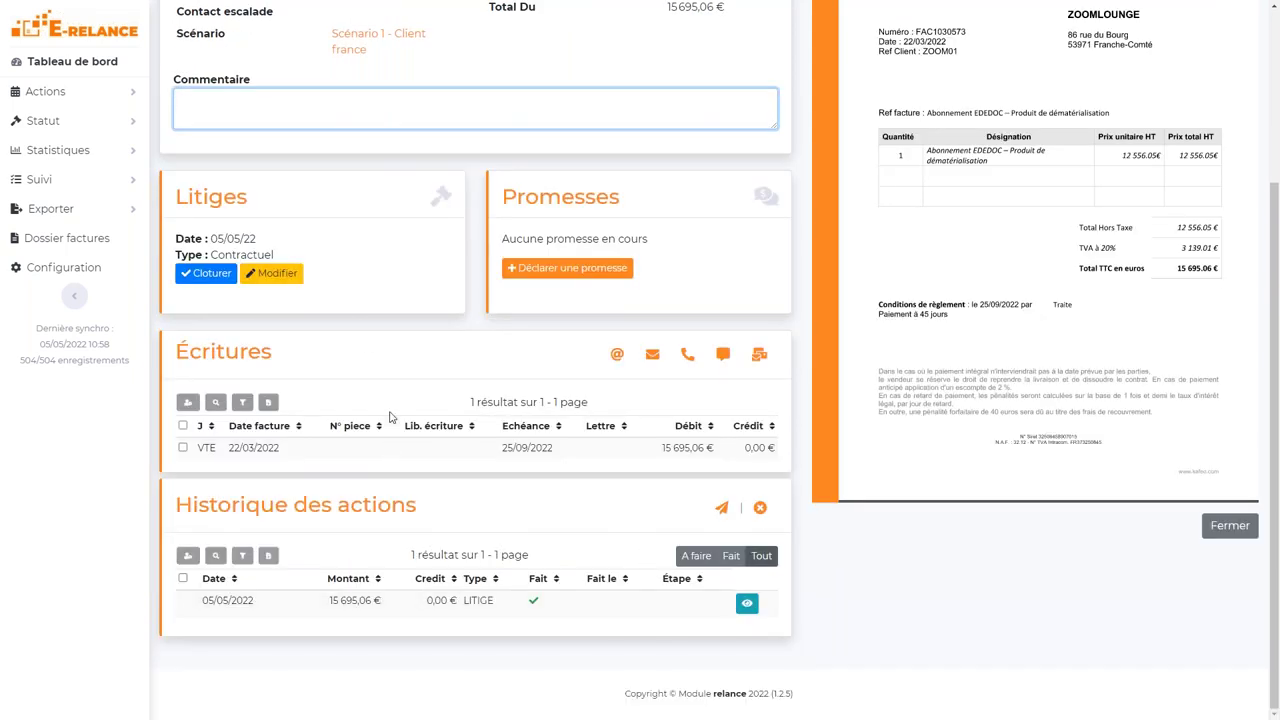
scroll(390, 418, "up", 3)
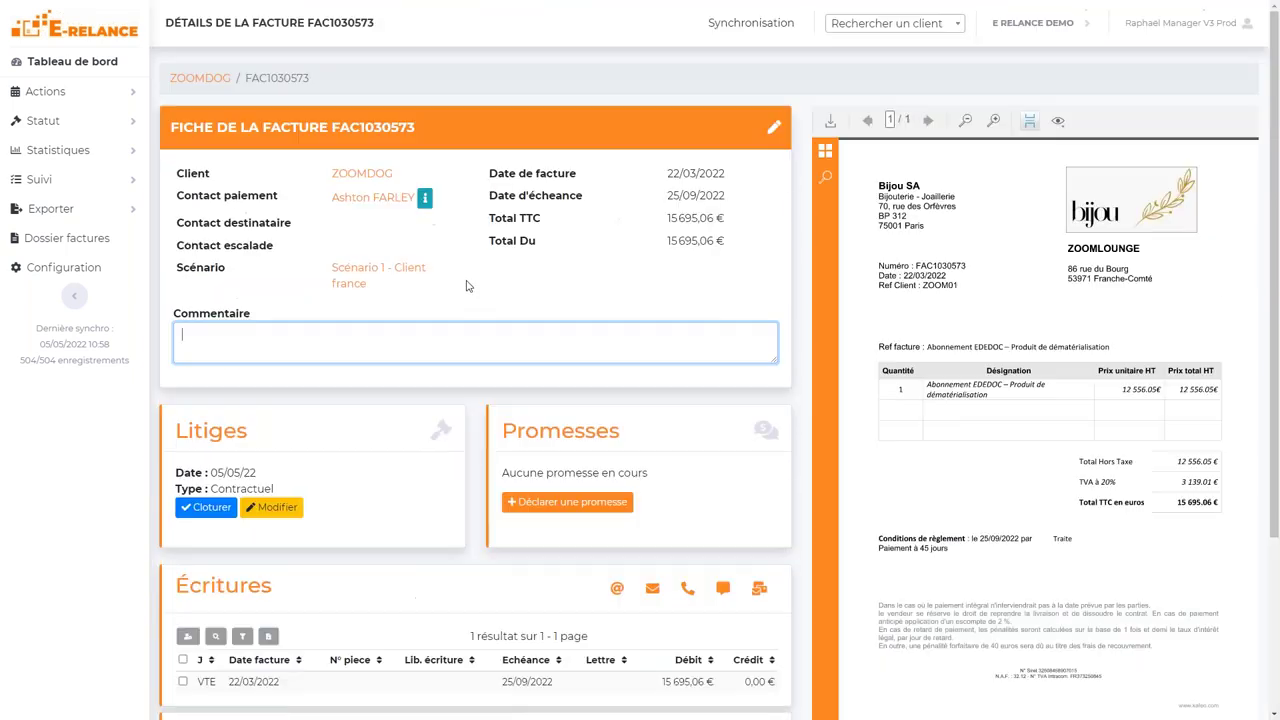
- Return from the invoice record to the ZOOMDOG client record and look over its account statement and actions
left_click(211, 88)
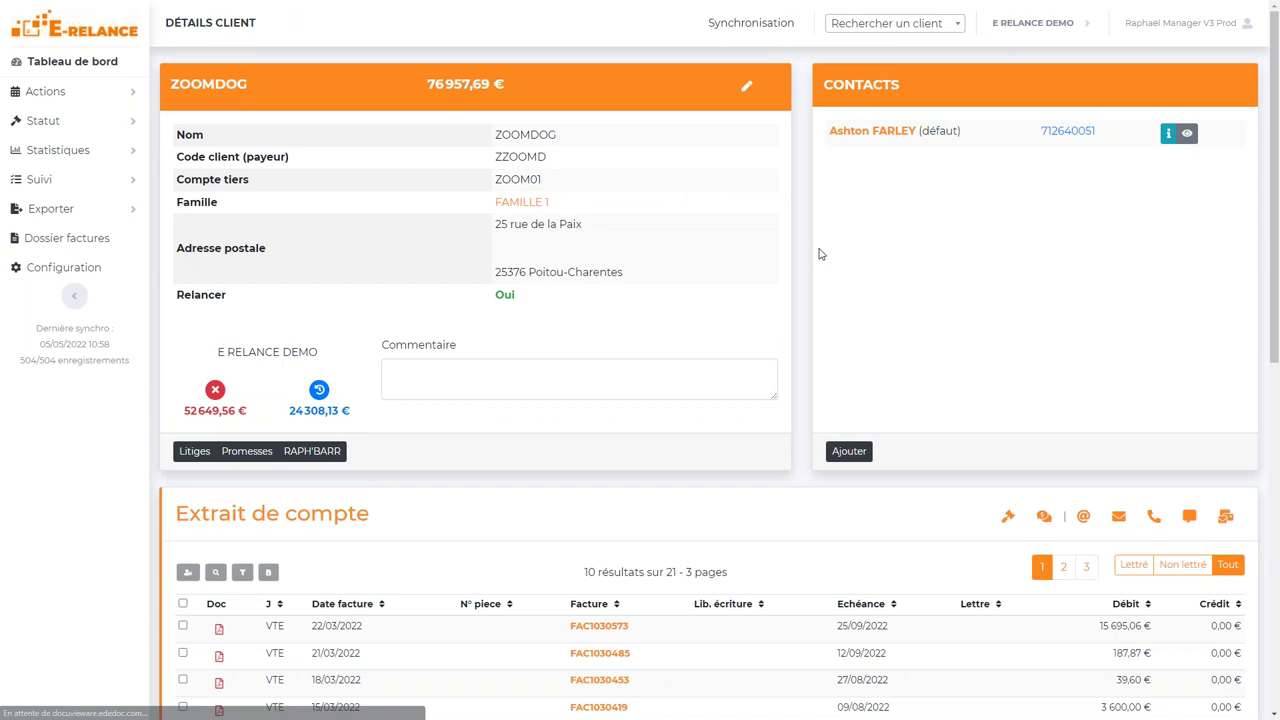
scroll(558, 162, "down", 2)
scroll(558, 162, "down", 5)
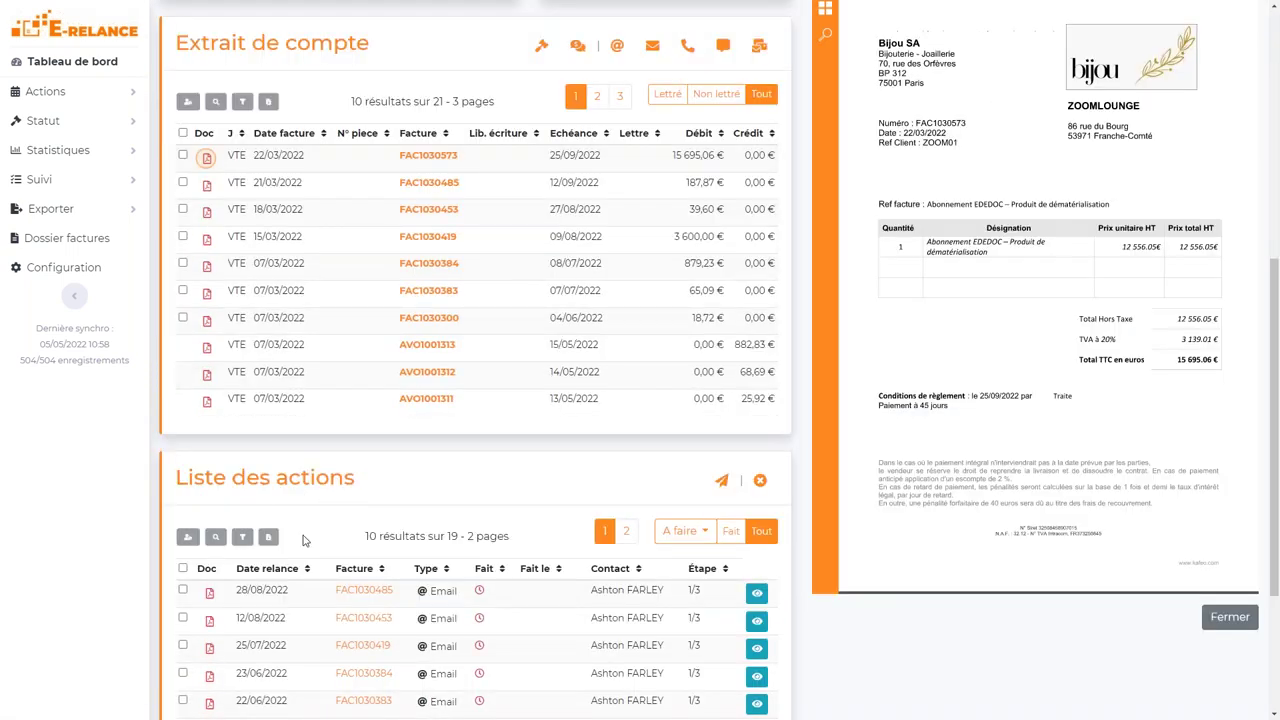
scroll(563, 566, "down", 1)
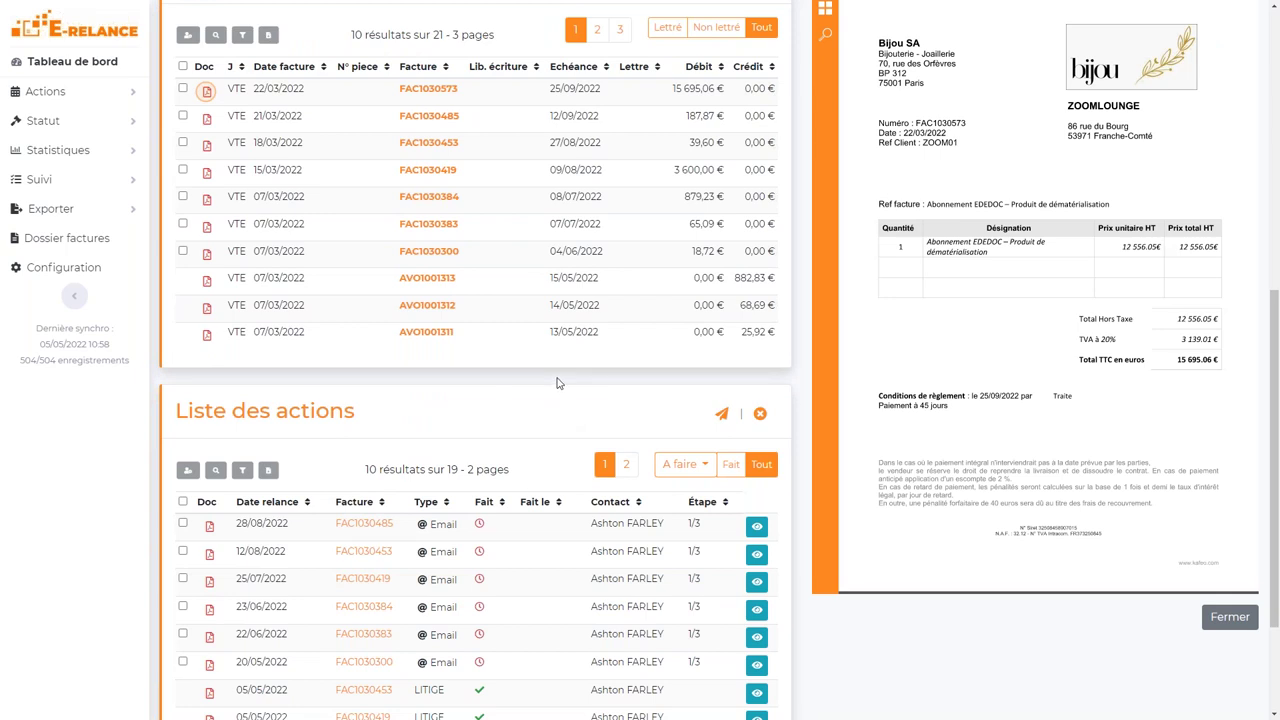
- Open the list of actions by scenario and examine the clients due an email reminder under "Scénario 1 - Client france"
left_click(113, 98)
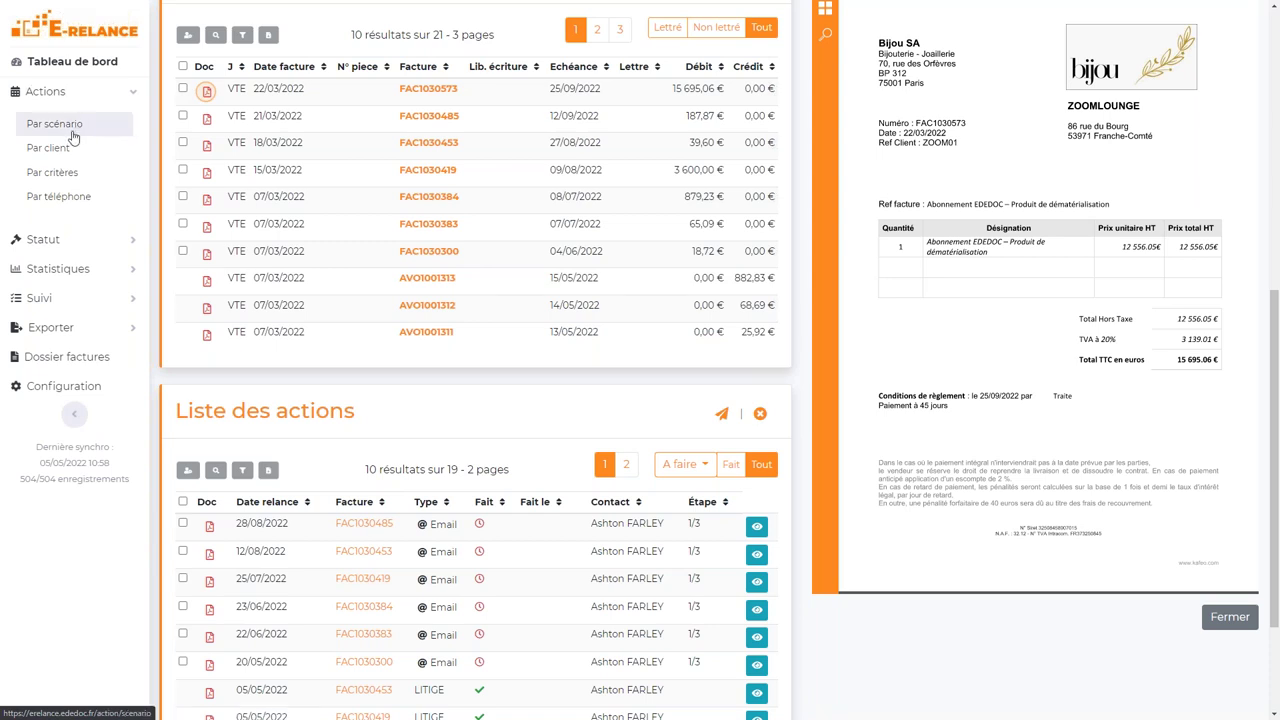
left_click(85, 127)
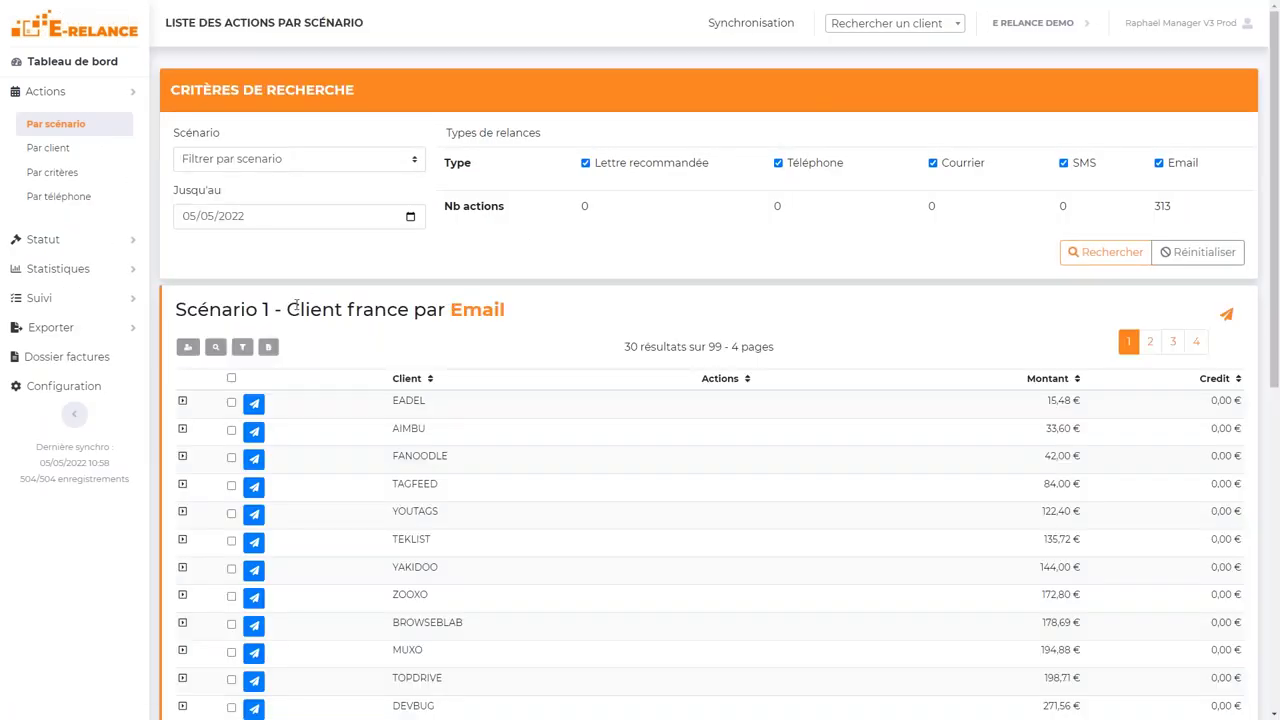
left_click_drag(414, 309, 175, 310)
left_click(580, 309)
scroll(580, 309, "down", 6)
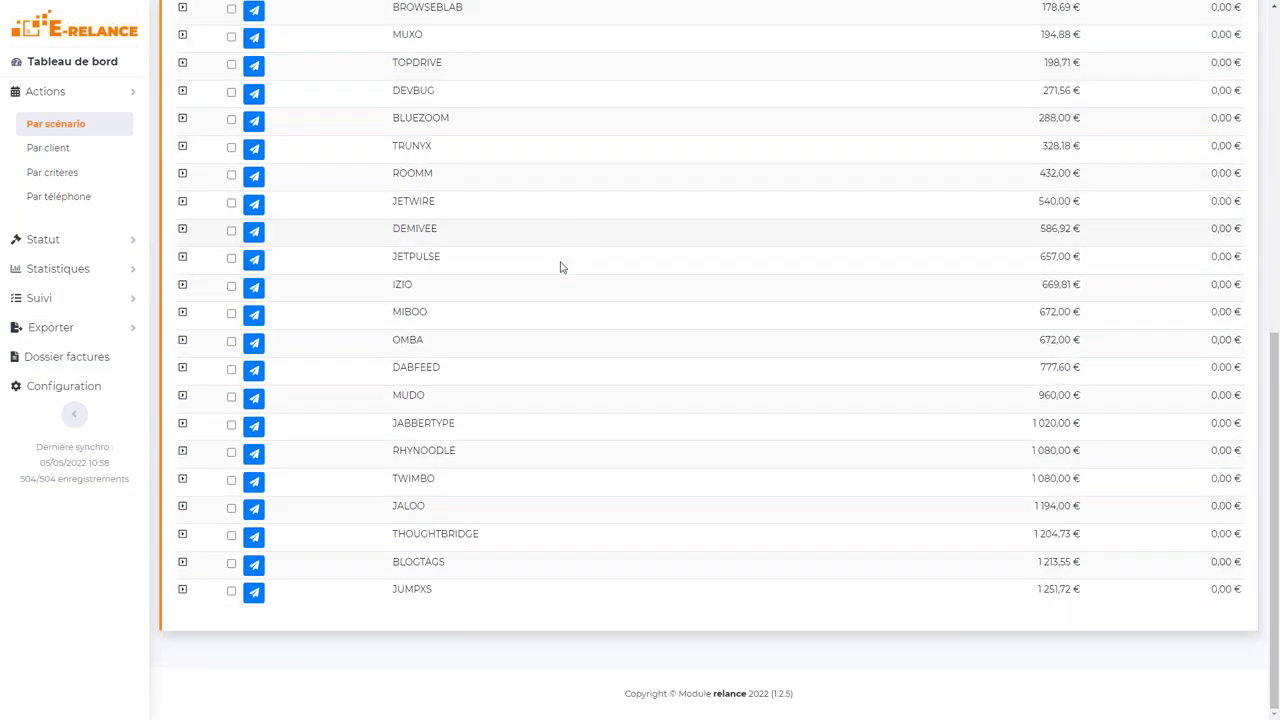
scroll(566, 320, "up", 4)
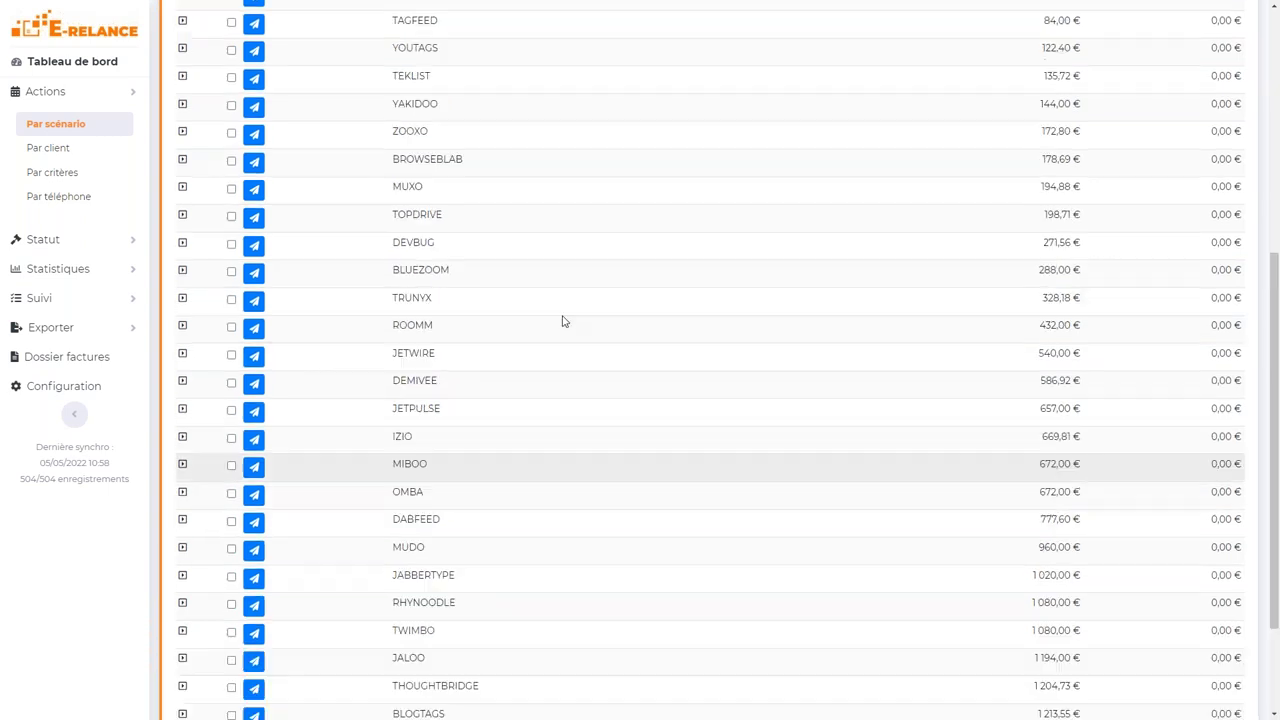
- Open the list of actions by client and expand BROWSEBLAB to examine its pending invoice reminders
scroll(563, 293, "up", 2)
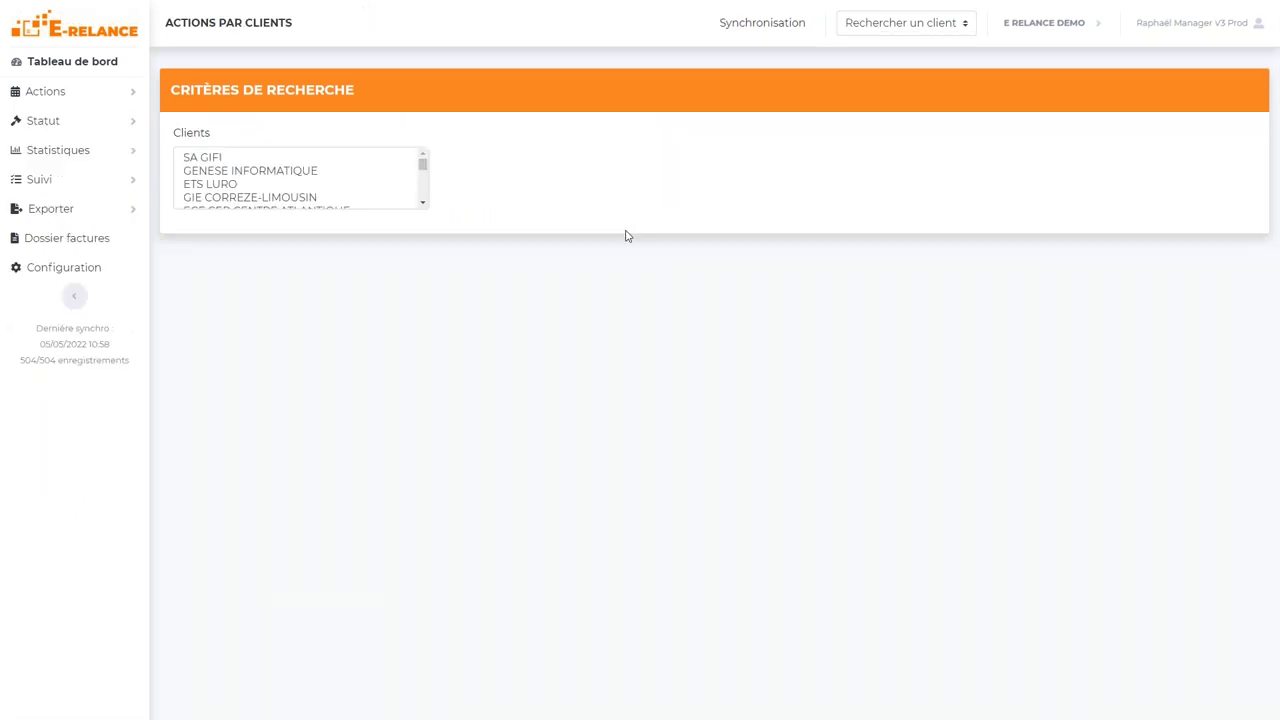
scroll(482, 272, "down", 2)
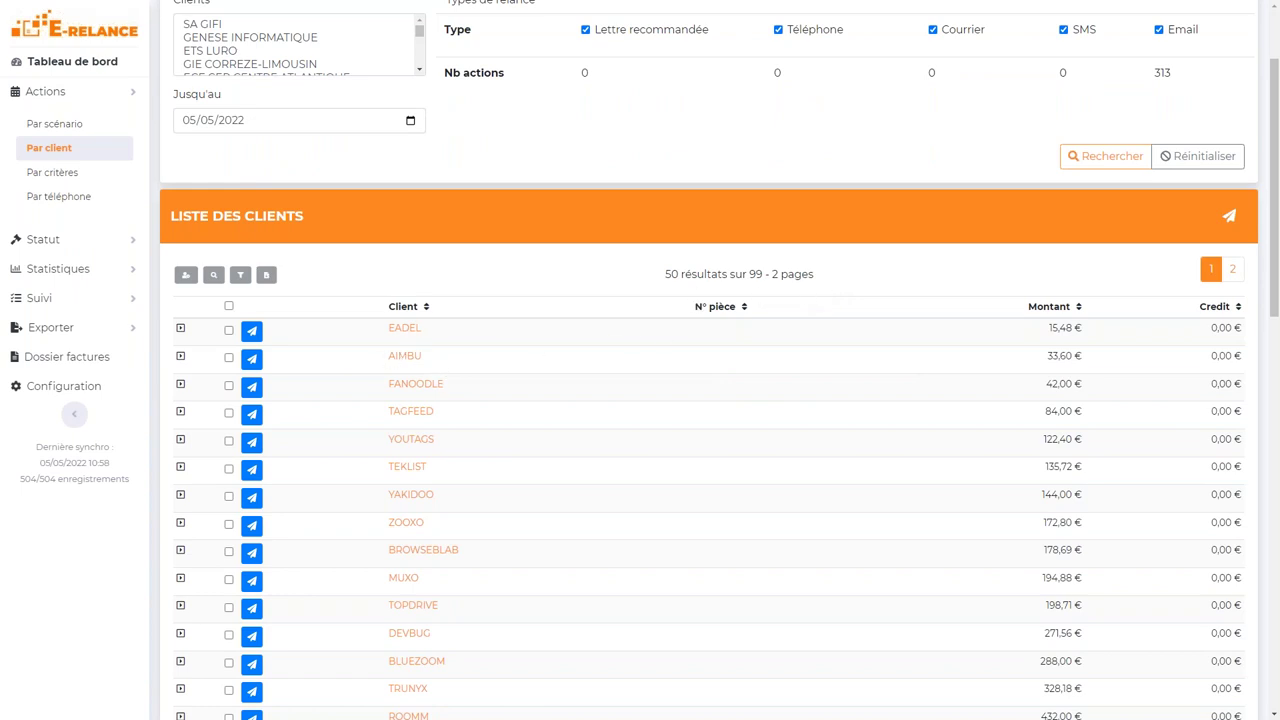
scroll(183, 405, "down", 2)
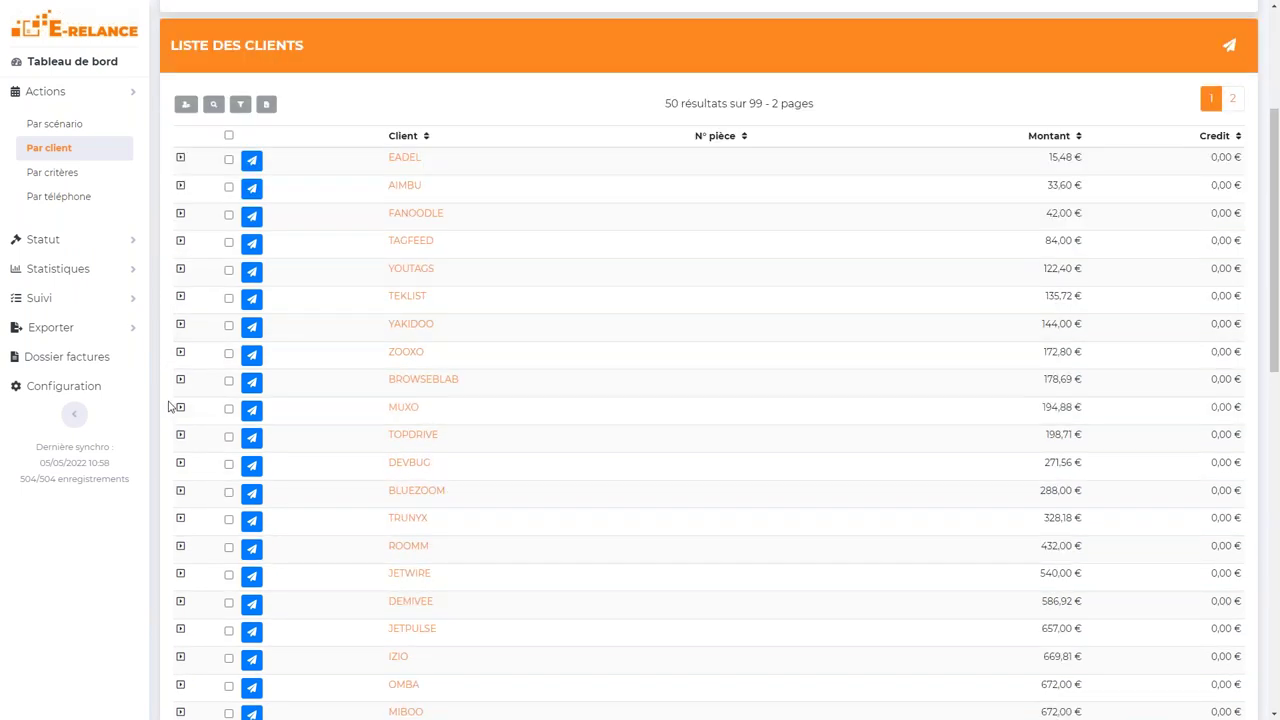
left_click(180, 382)
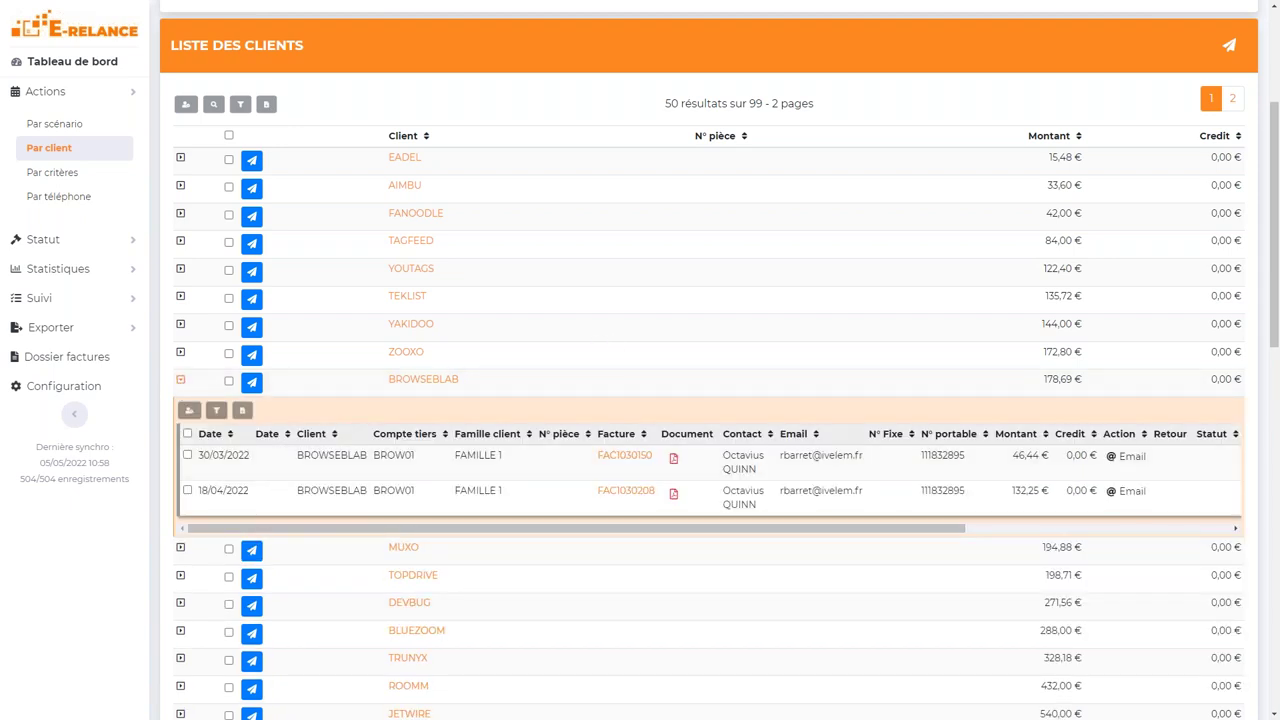
- Open the list of actions by criteria and look over the reminder type filters: registered letter, phone, SMS and email
left_click(95, 183)
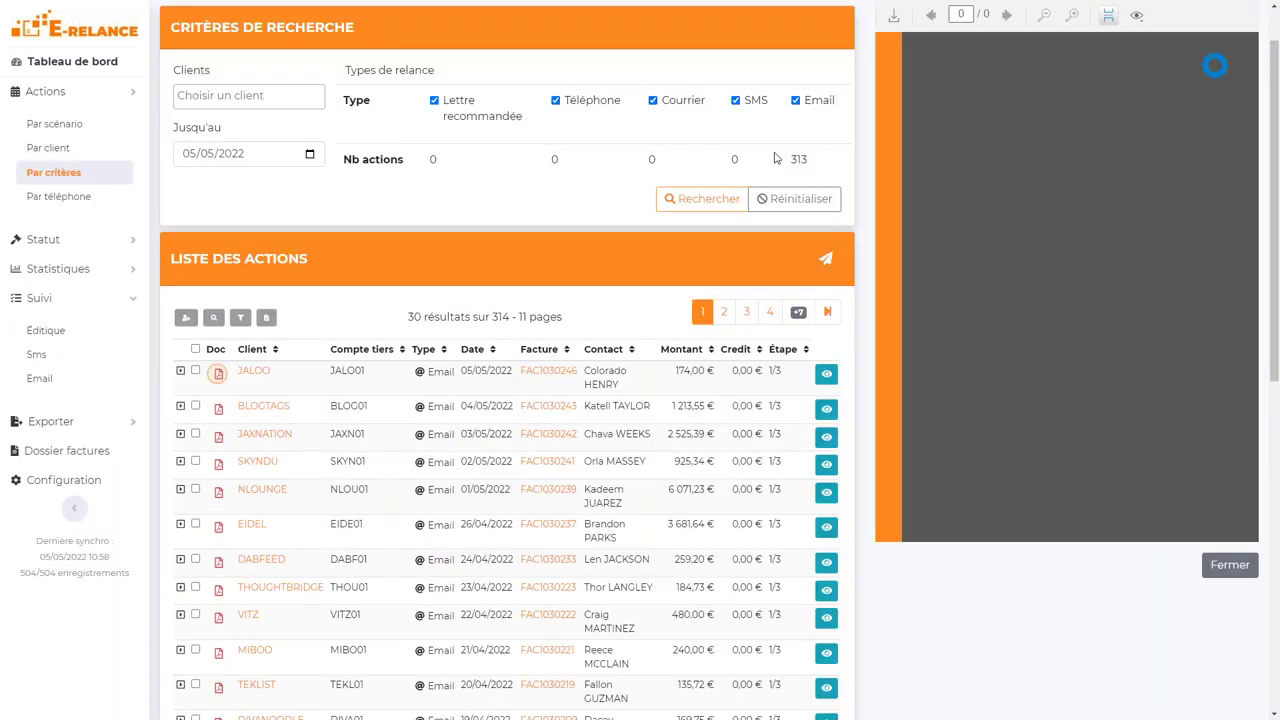
left_click(555, 163)
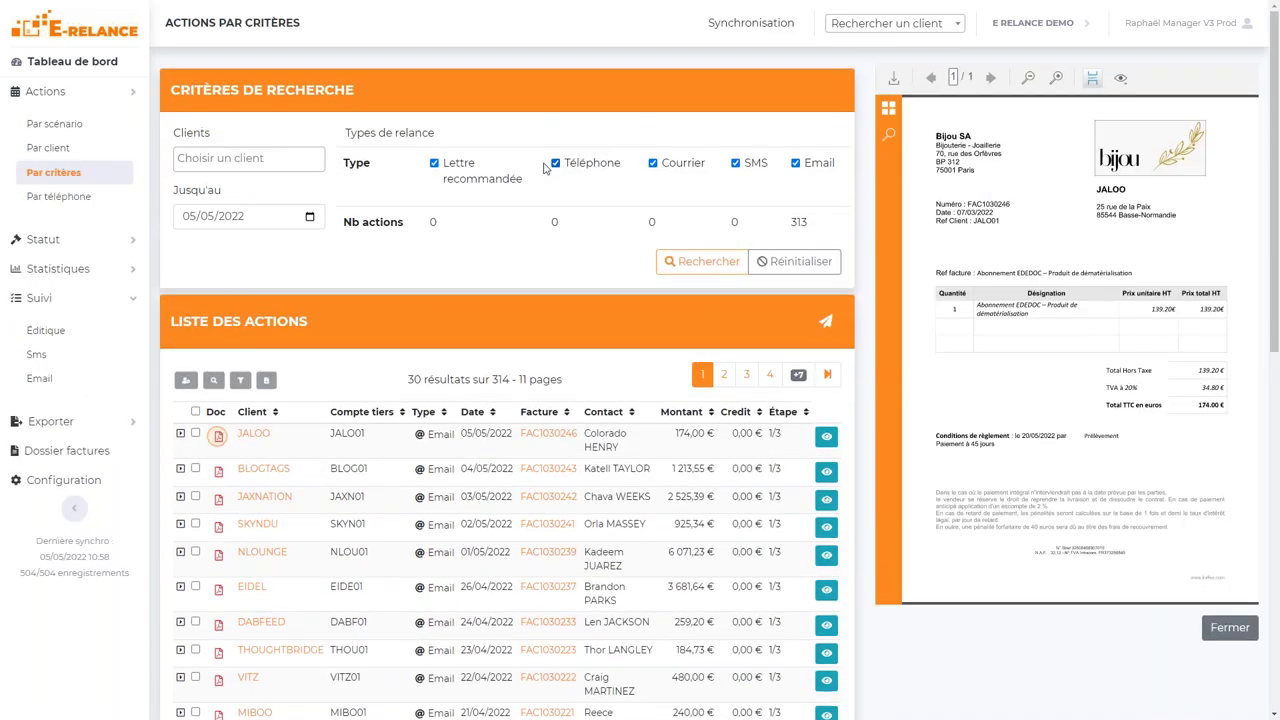
left_click(434, 163)
left_click(735, 163)
left_click(796, 163)
- Select EADEL, AIMBU and FANOODLE in the list of actions by client and start their reminders
left_click(81, 151)
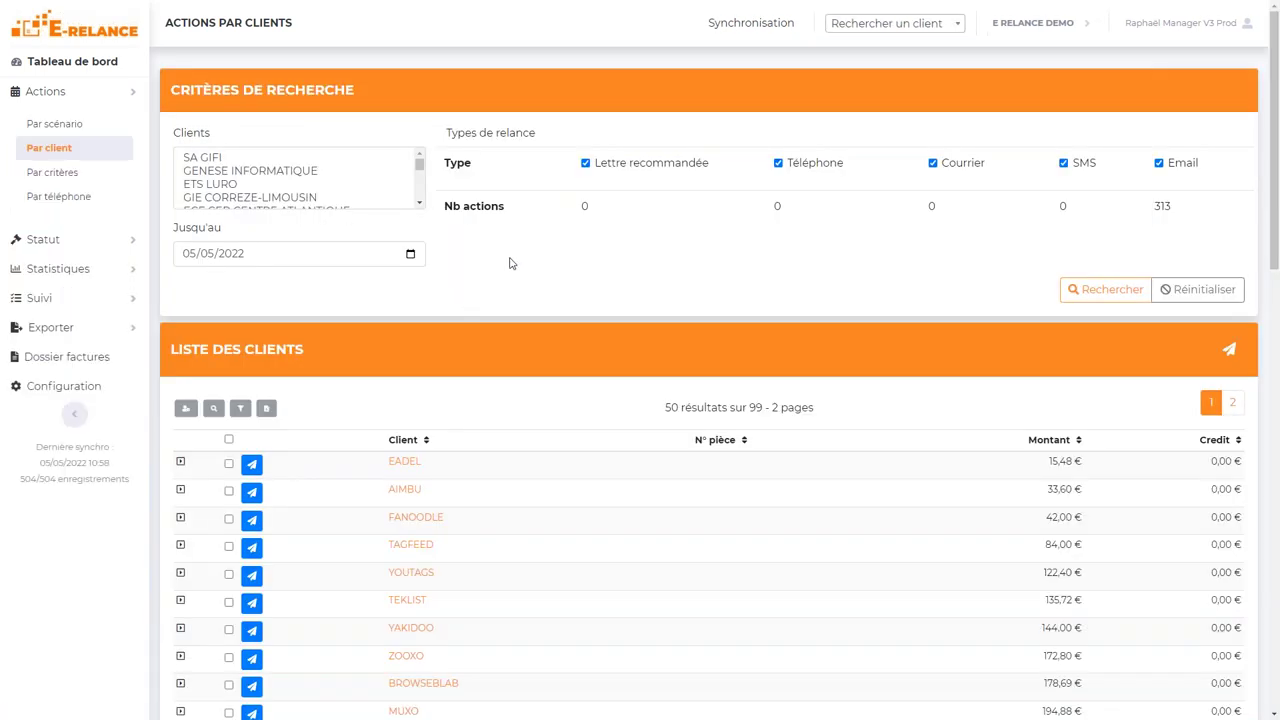
scroll(510, 262, "down", 2)
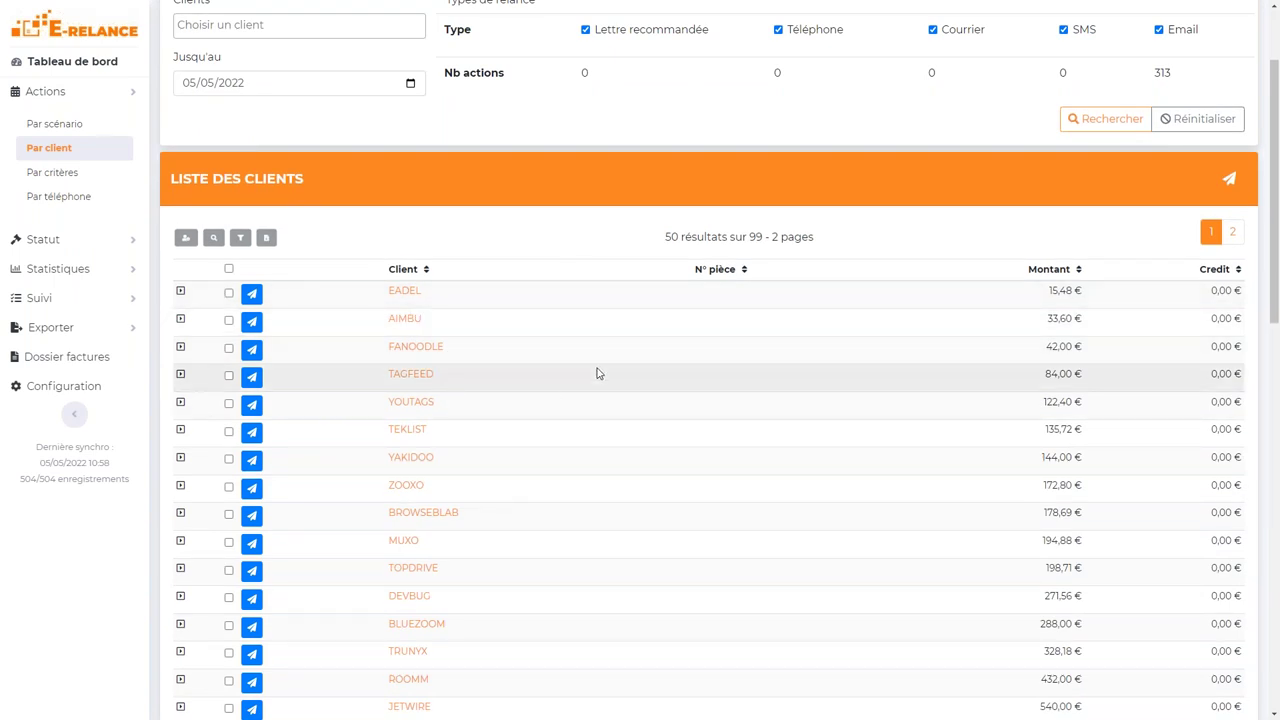
left_click(229, 293)
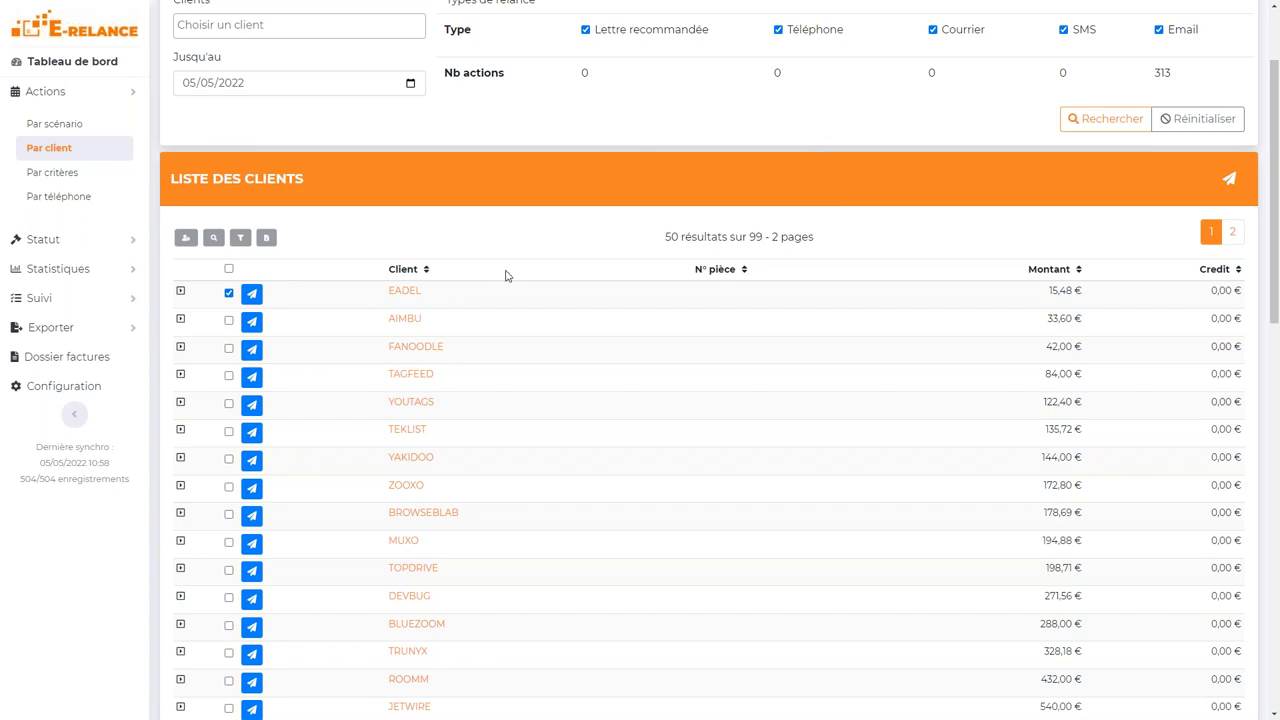
left_click(229, 321)
left_click(229, 349)
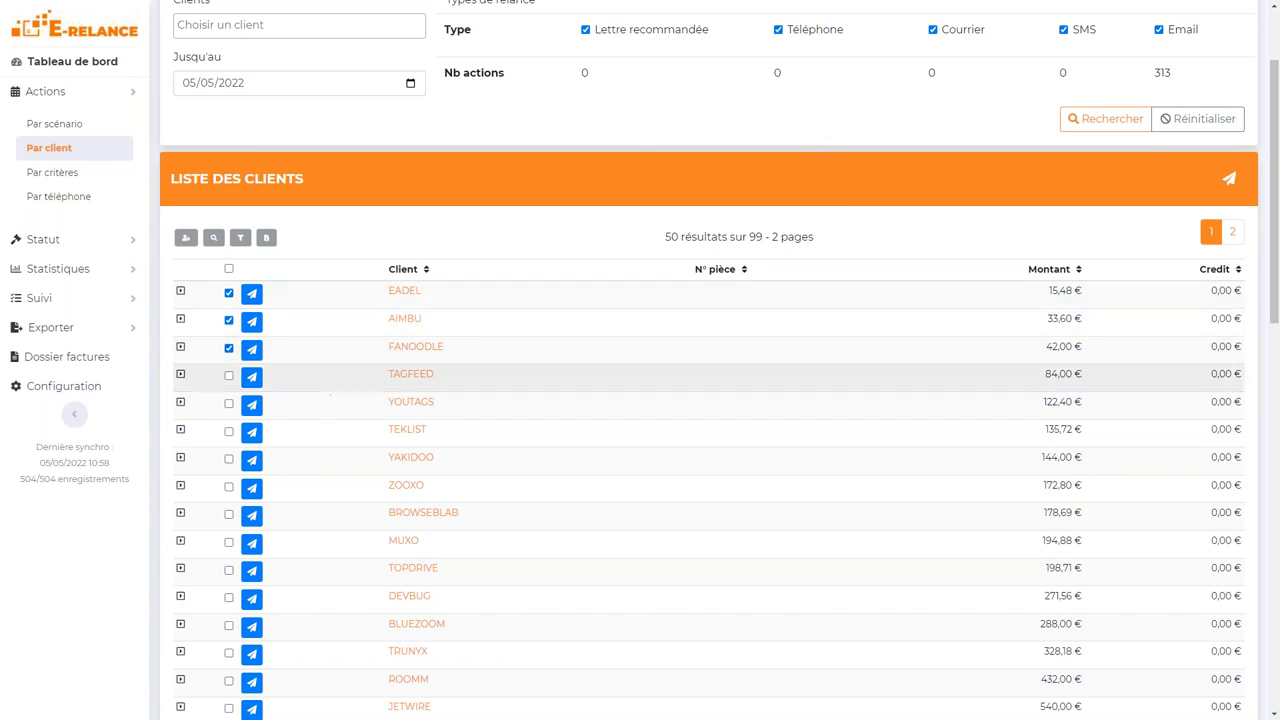
left_click(1225, 180)
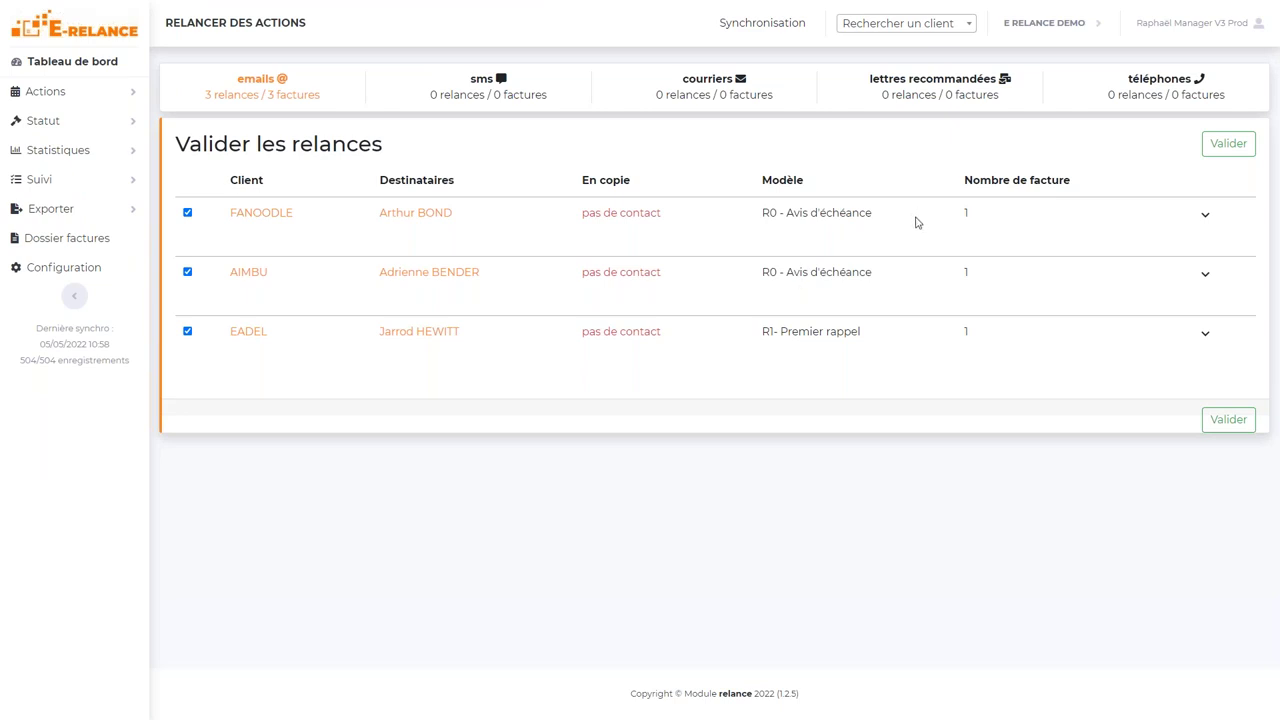
- Examine the invoice details of FANOODLE, AIMBU and EADEL awaiting validation, including the Dissocier choices for FANOODLE's invoice
left_click(1202, 218)
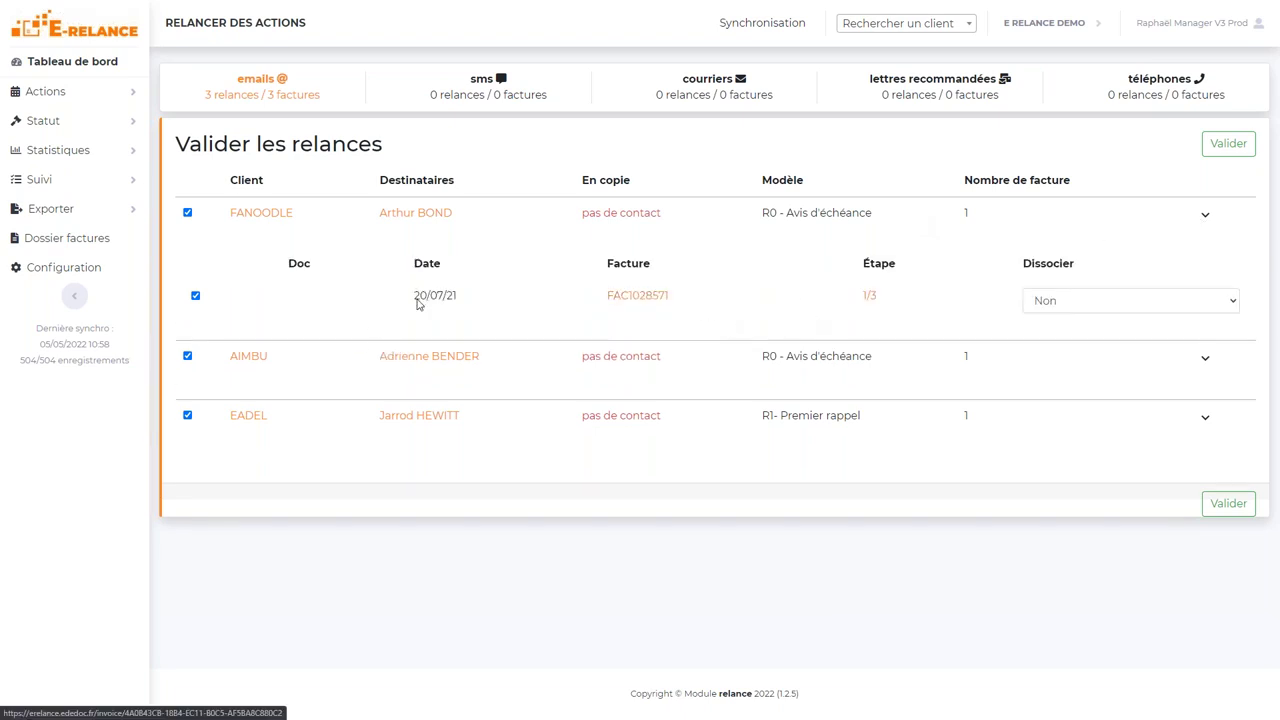
left_click(1095, 301)
left_click(1095, 301)
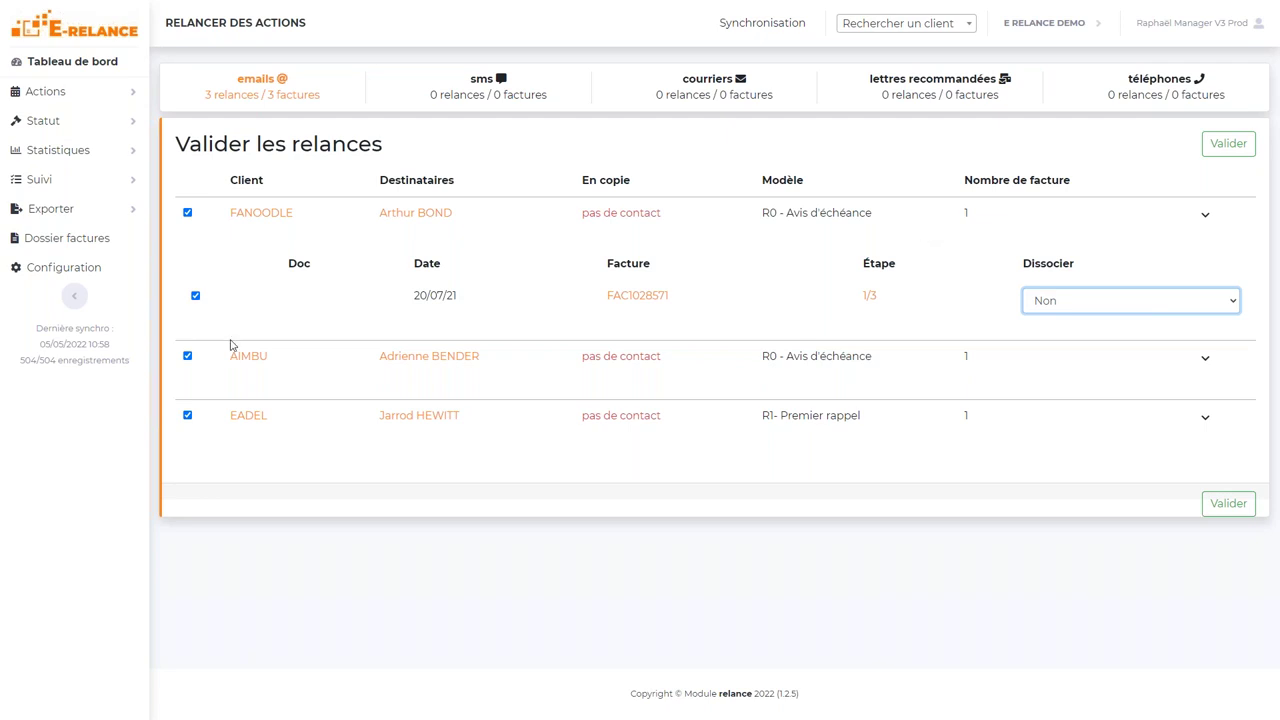
left_click(1121, 303)
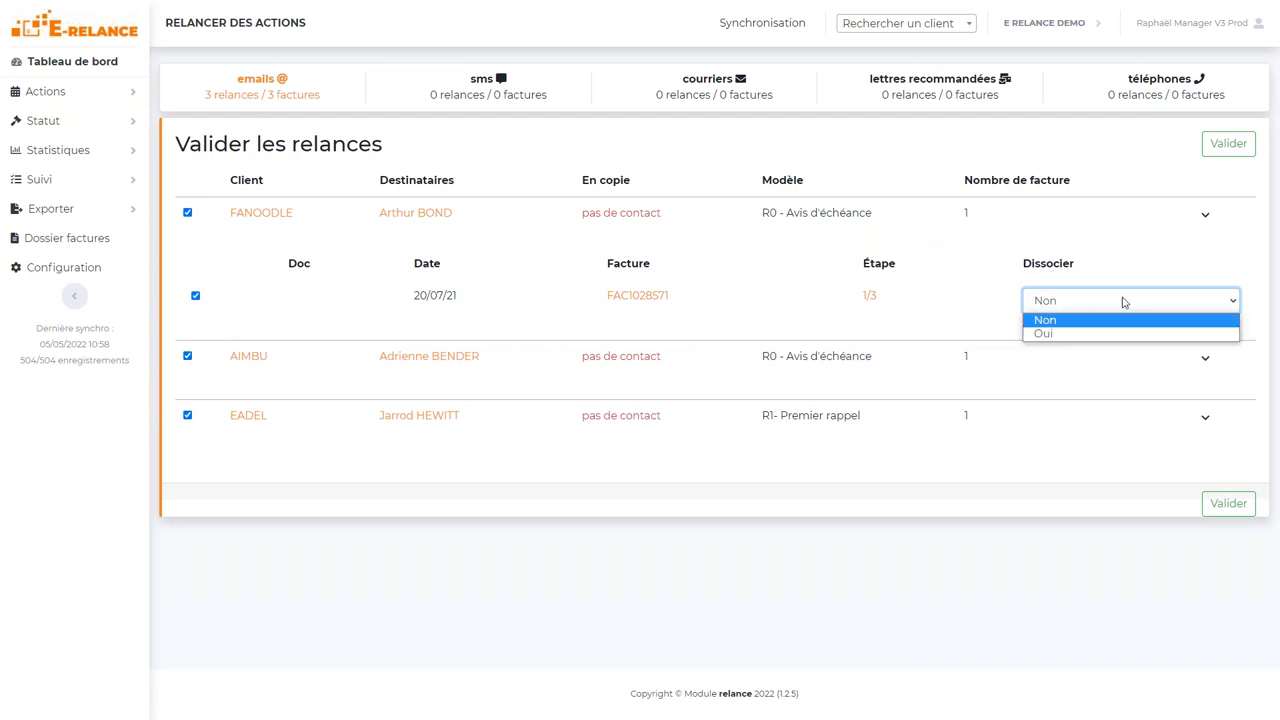
left_click(1131, 304)
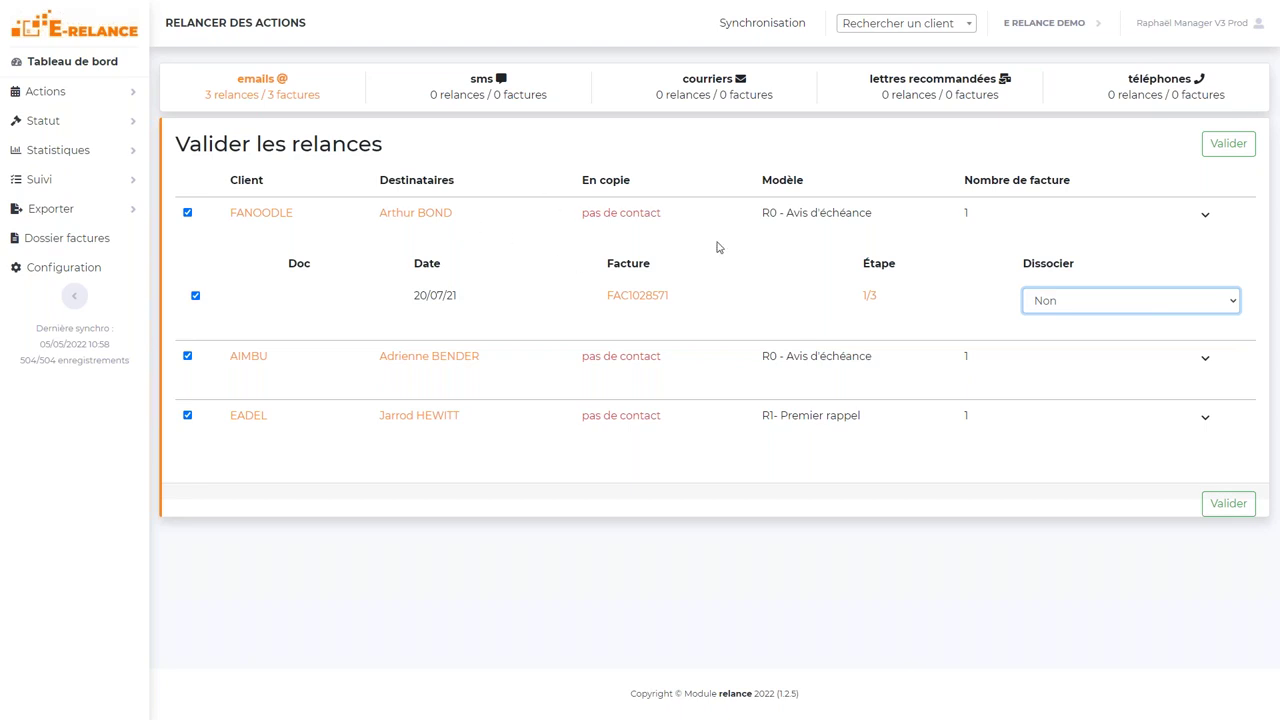
left_click(1204, 360)
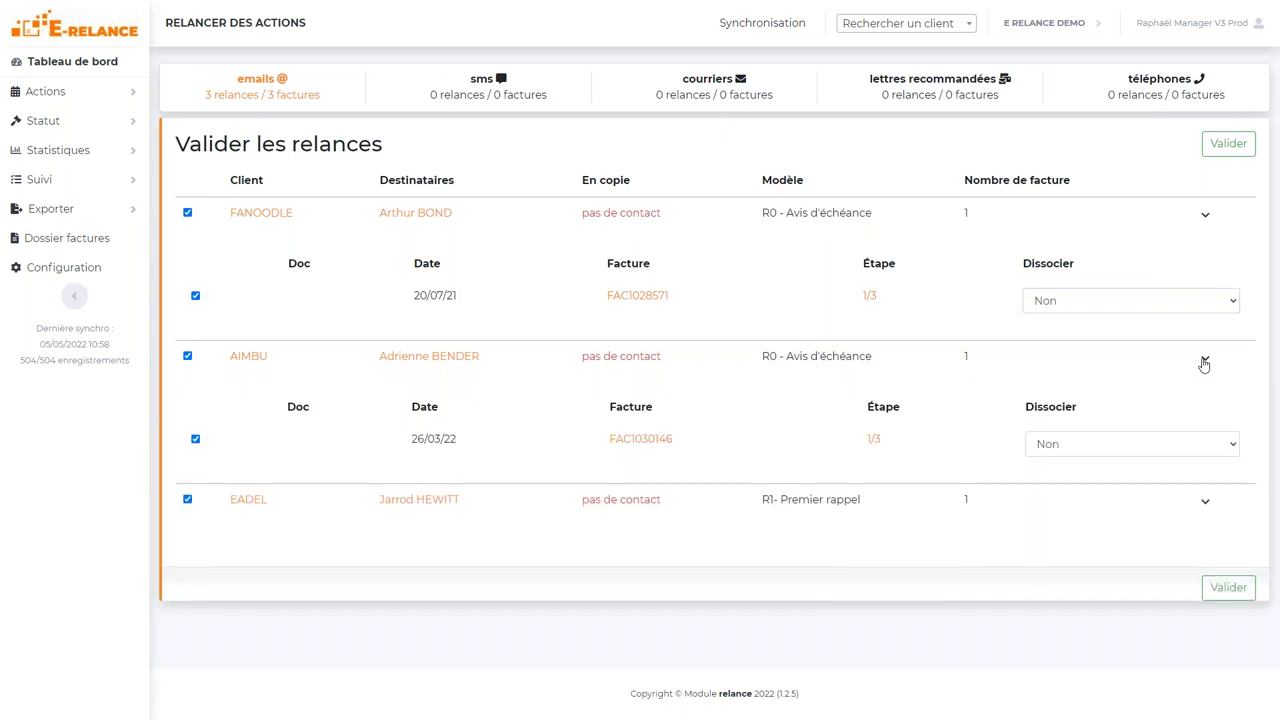
left_click(1204, 362)
left_click(1206, 417)
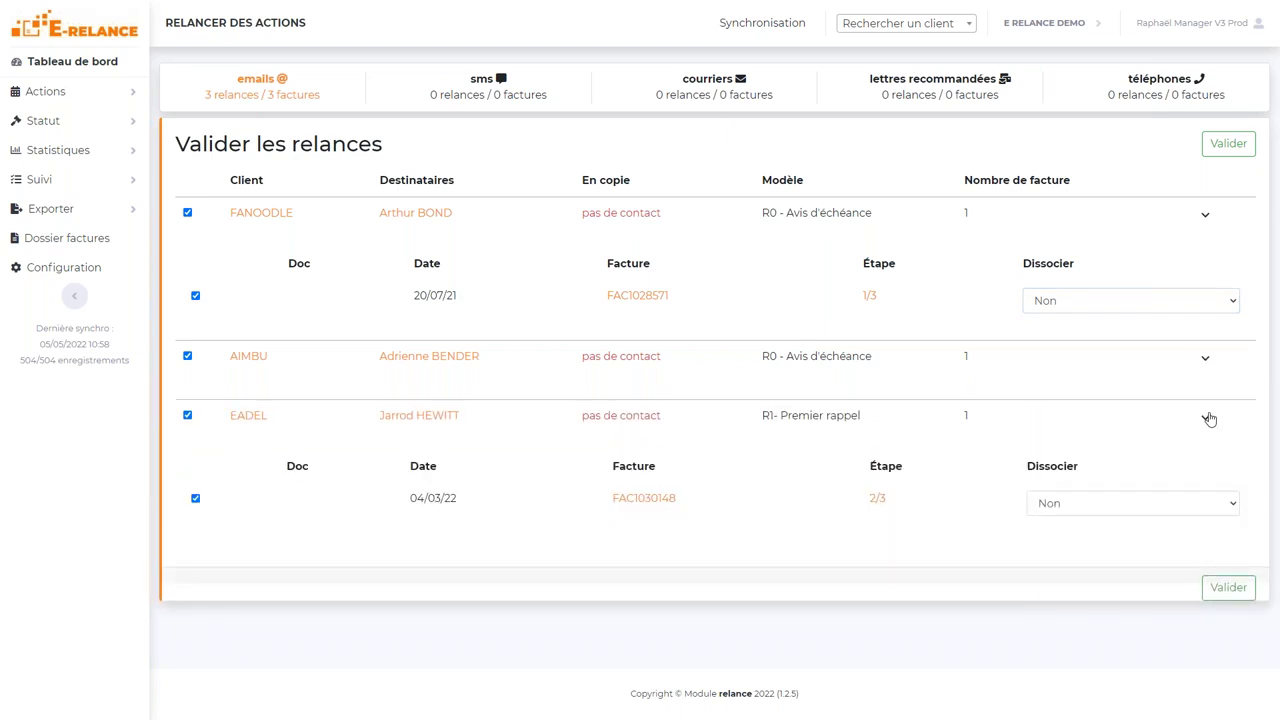
left_click(1208, 418)
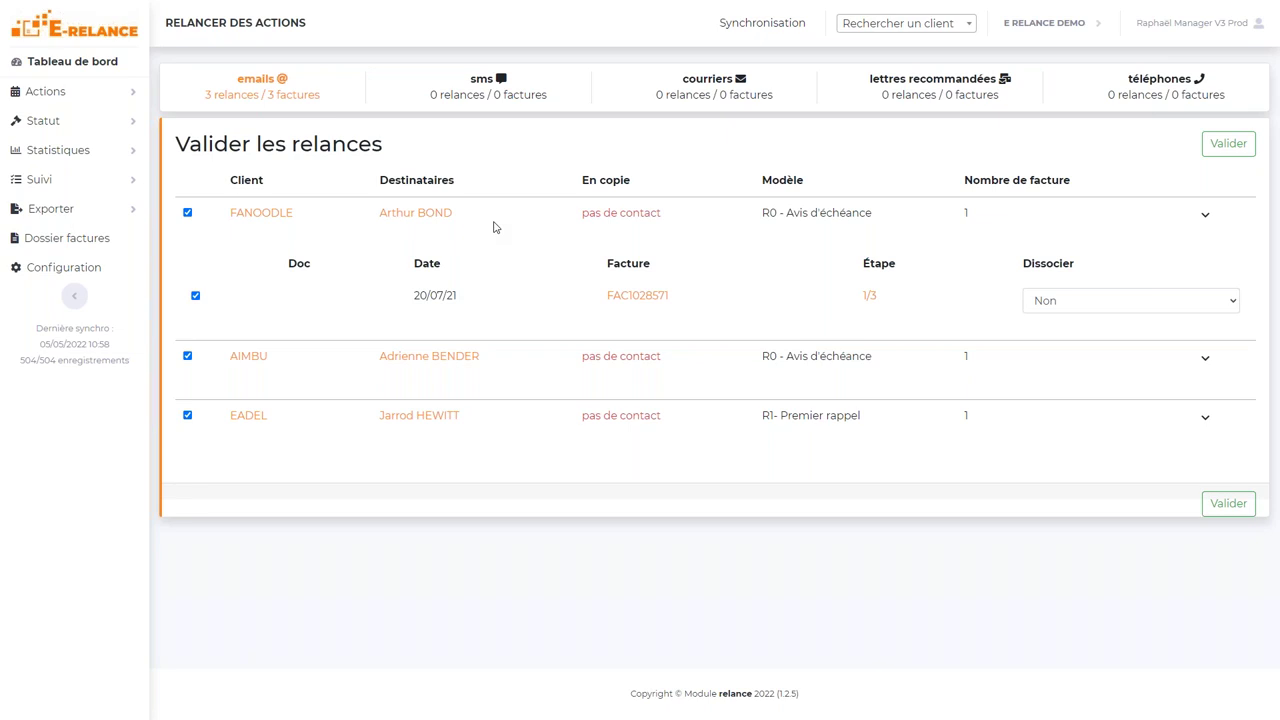
- Return to the list of actions by client and expand several clients, including FANOODLE and BLUEZOOM, to compare their invoices due for reminder
left_click(99, 100)
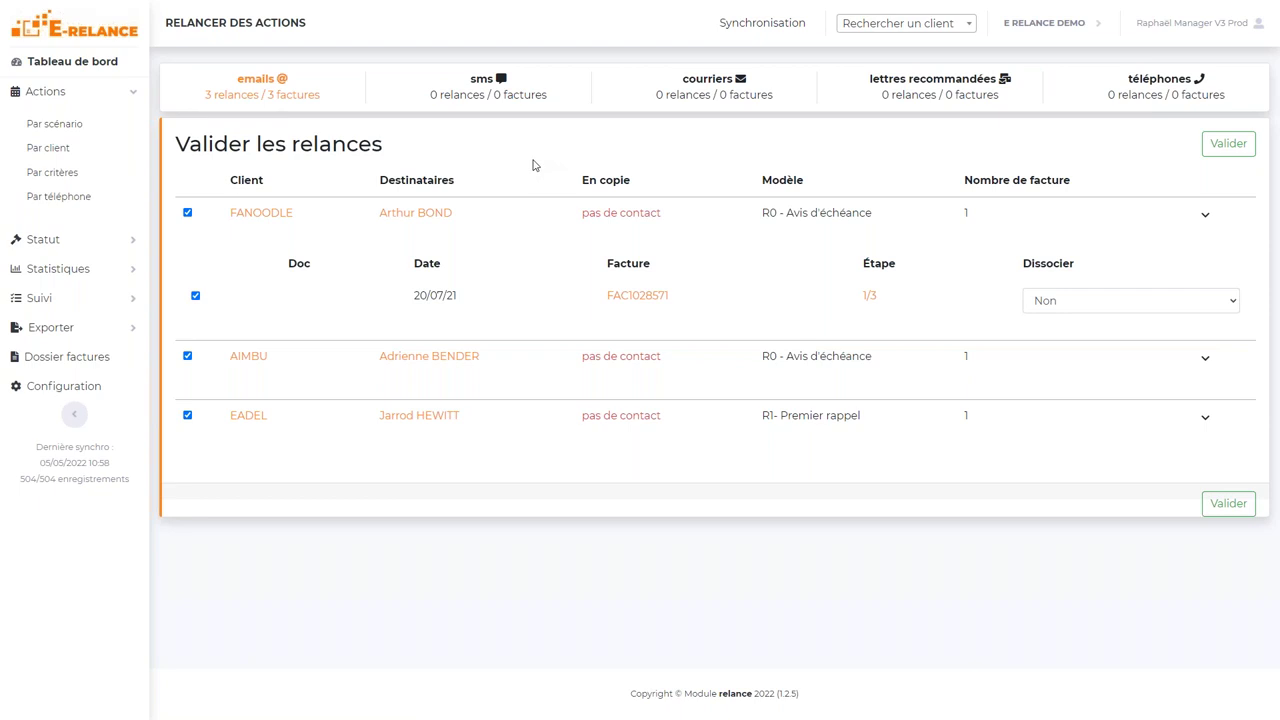
scroll(363, 250, "down", 2)
scroll(363, 248, "down", 1)
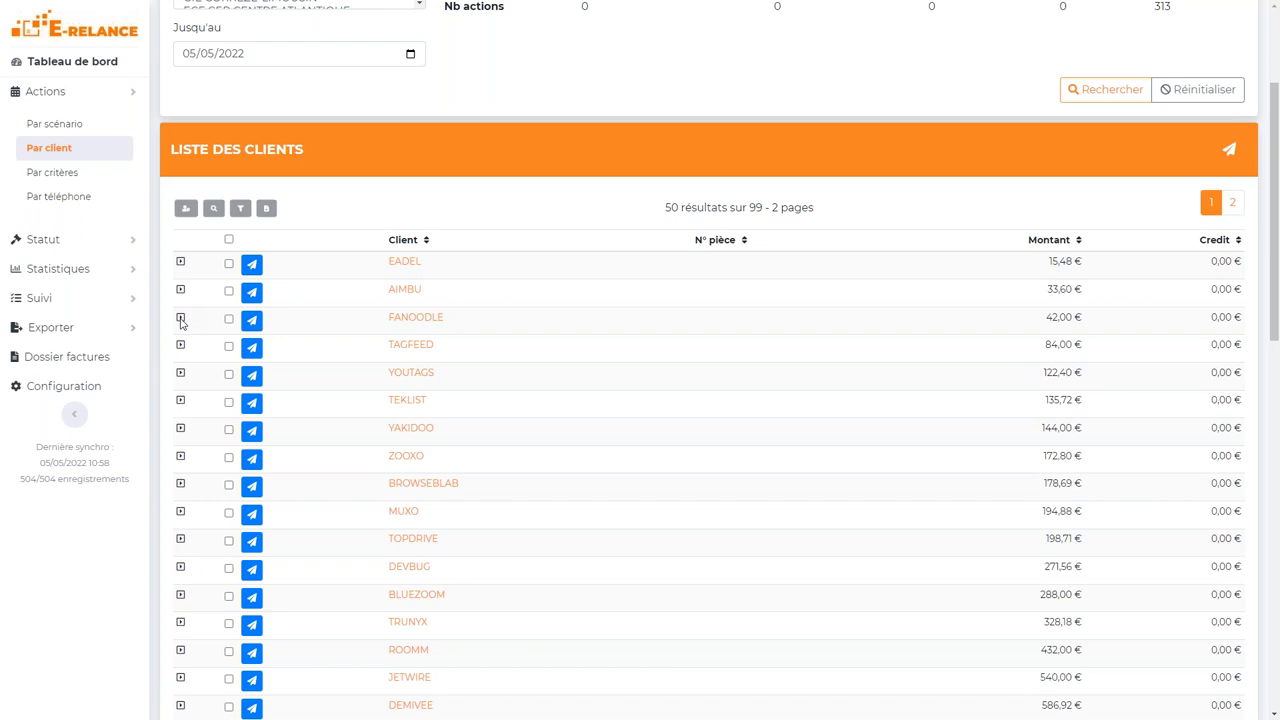
scroll(182, 322, "down", 1)
left_click(181, 283)
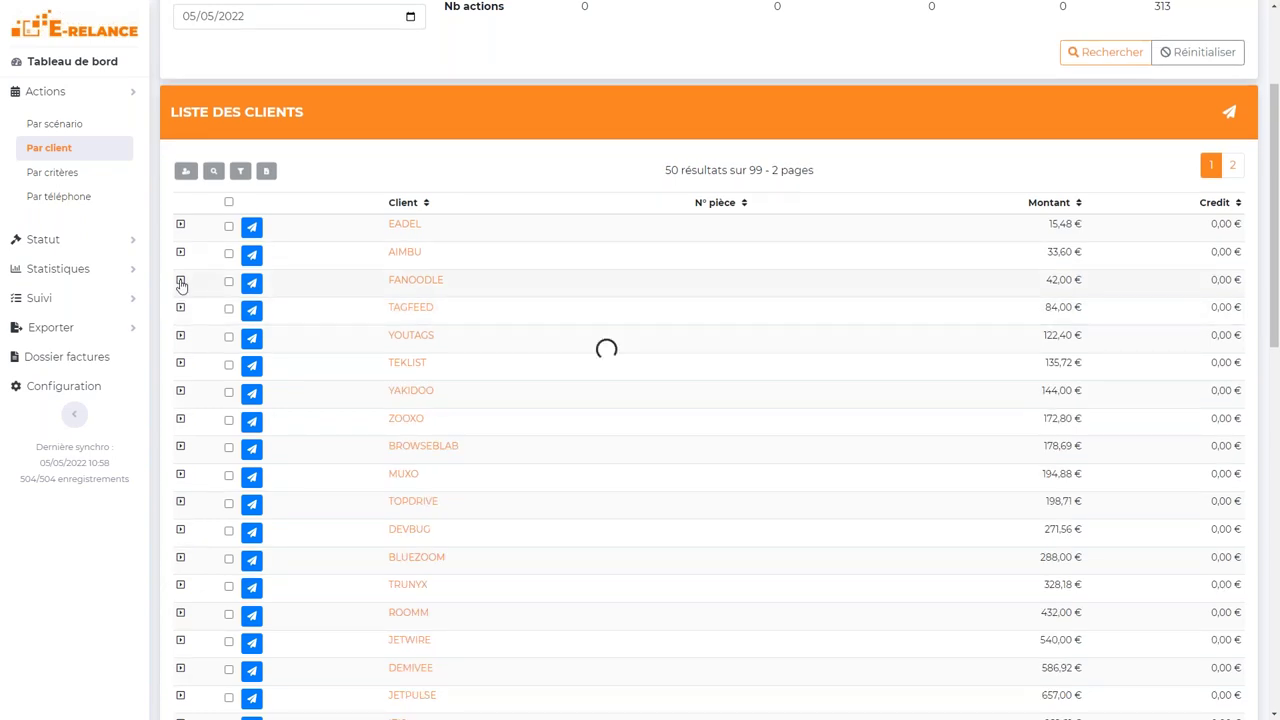
left_click(182, 416)
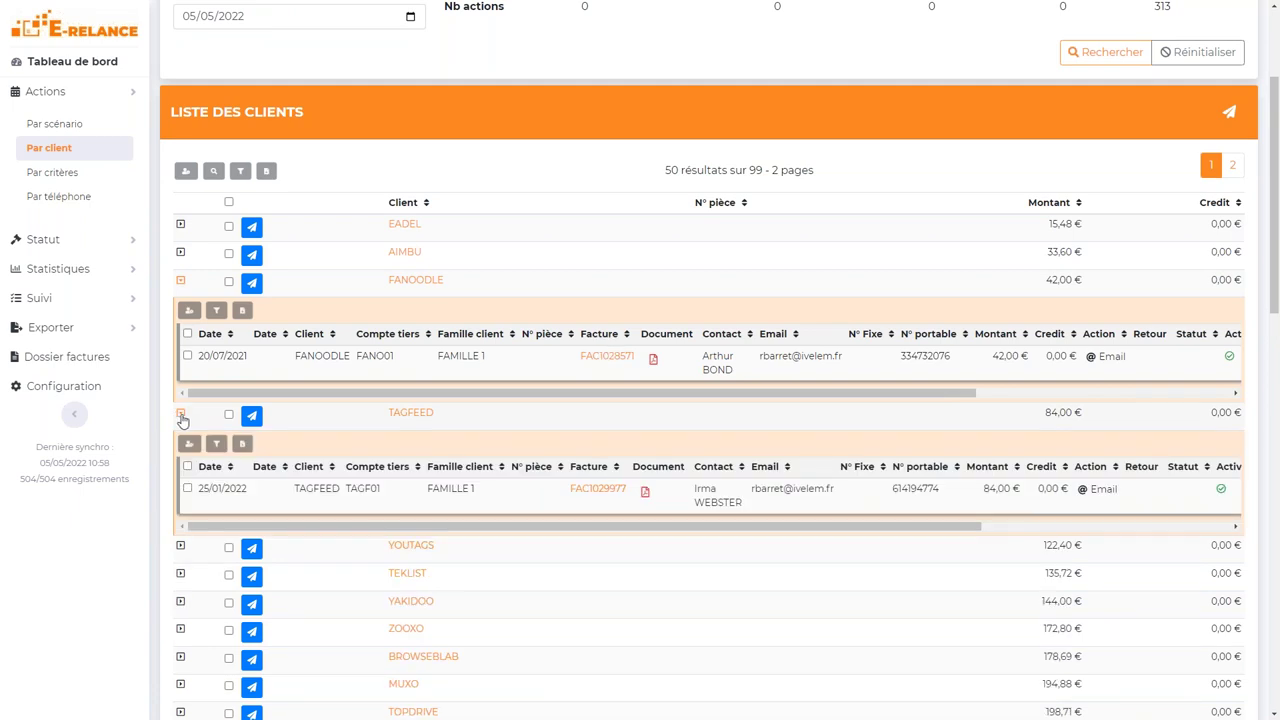
left_click(182, 416)
left_click(181, 254)
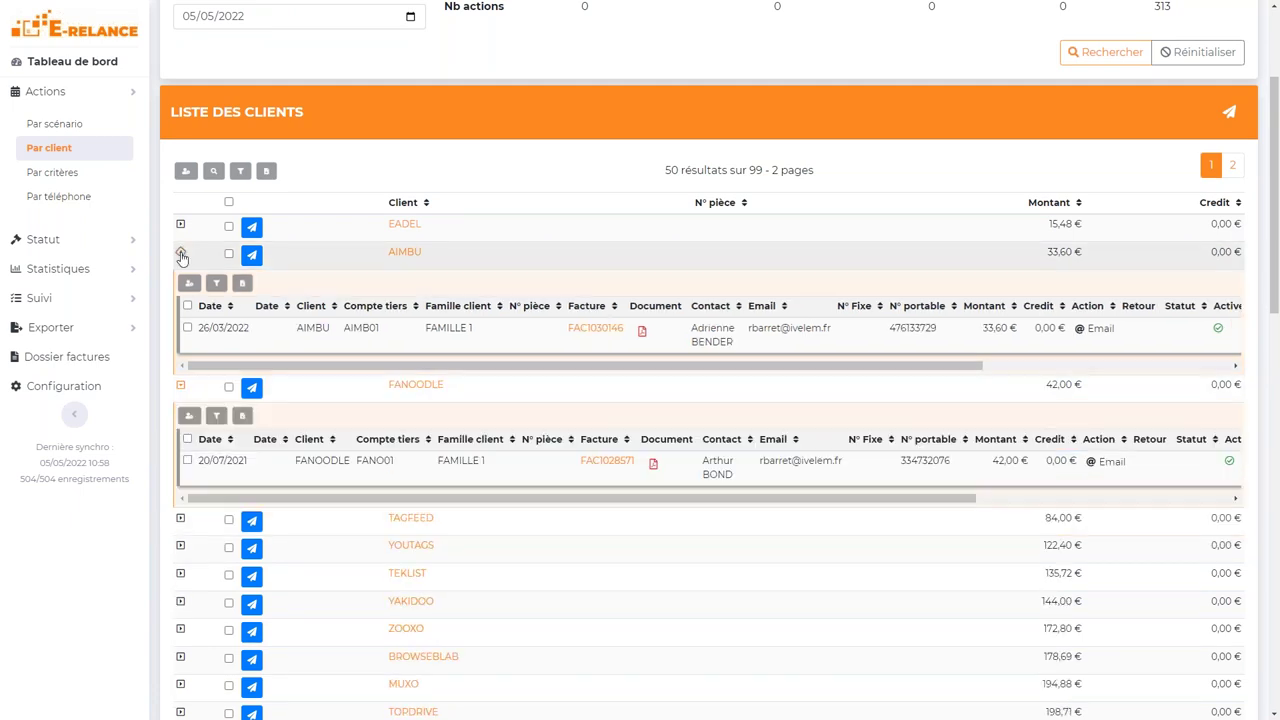
left_click(181, 255)
left_click(180, 497)
left_click(180, 500)
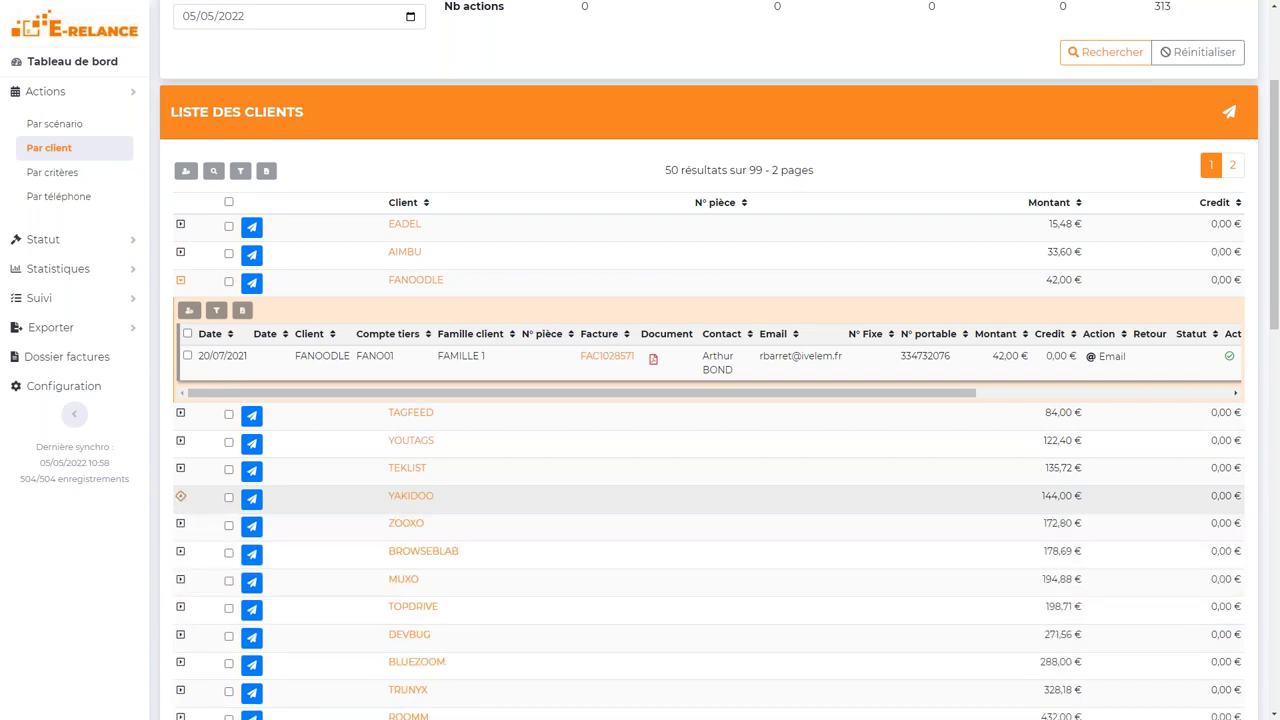
scroll(175, 520, "down", 2)
left_click(180, 529)
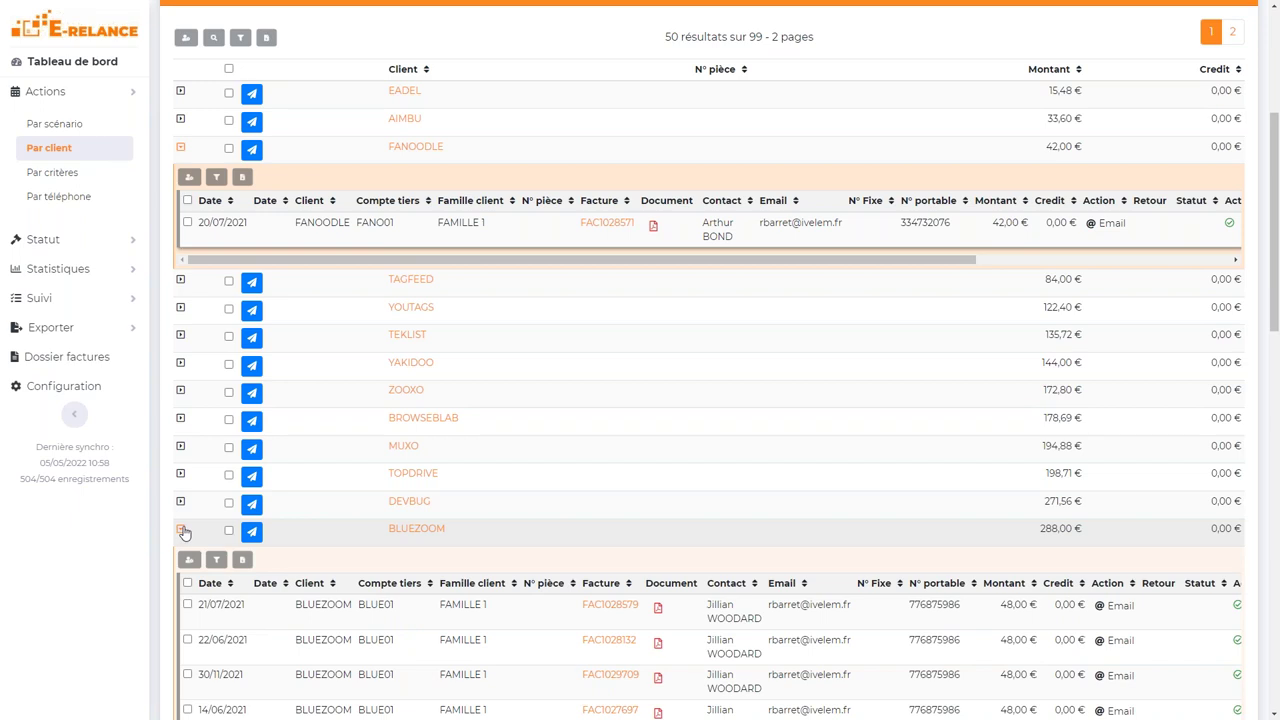
scroll(183, 533, "down", 1)
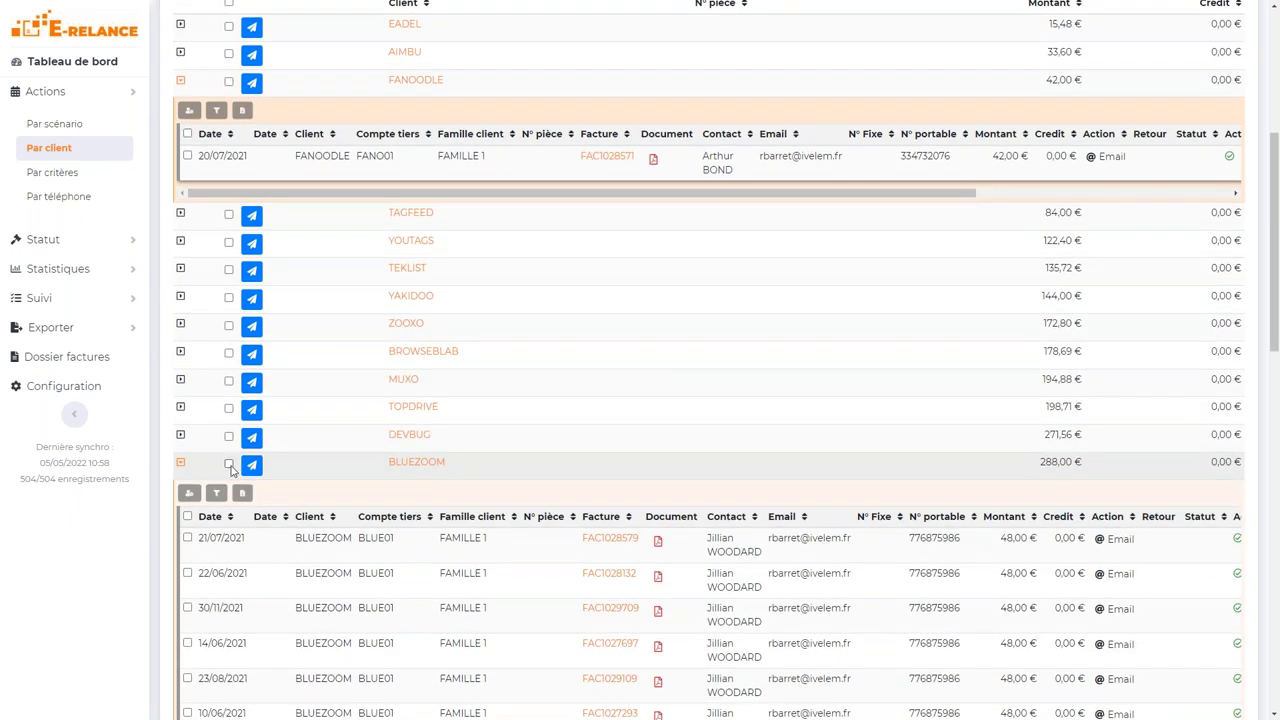
- Select the clients BLUEZOOM and FANOODLE and start their reminders
left_click(229, 464)
scroll(300, 395, "up", 3)
left_click(229, 283)
left_click(1233, 113)
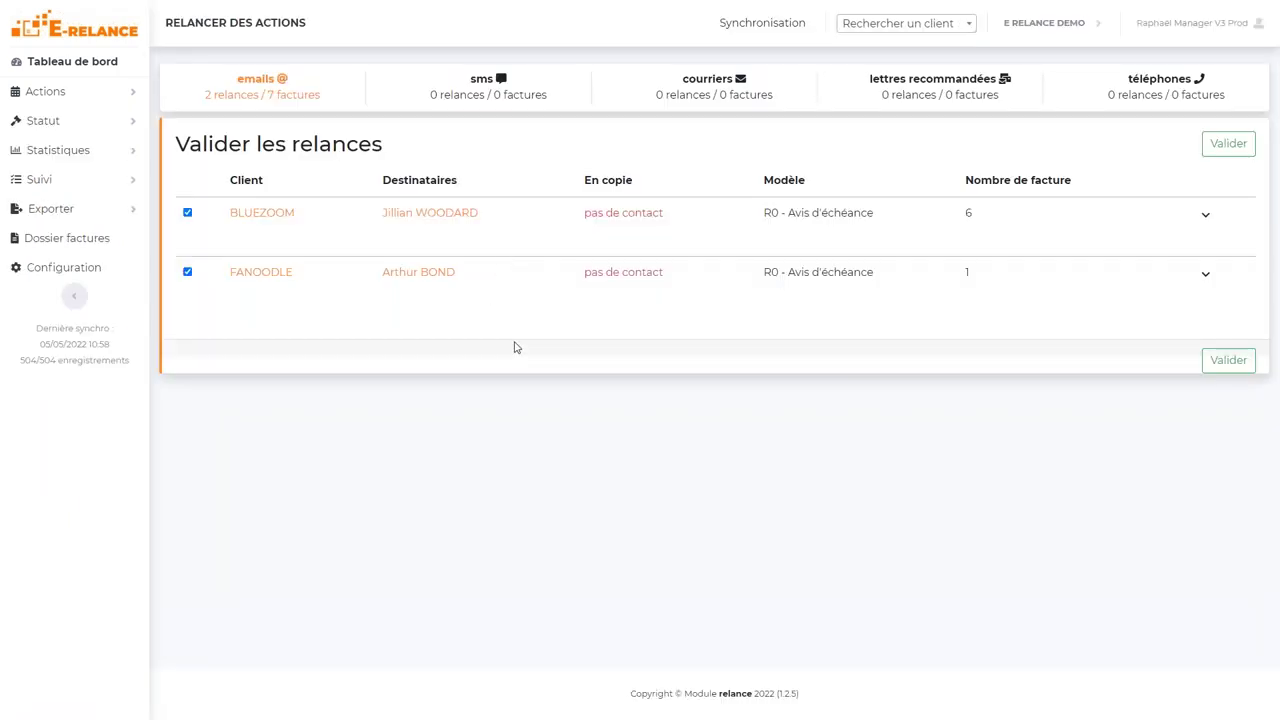
- Try setting Dissocier to Oui for BLUEZOOM's invoice dated 10/06/21, and set it back to Non
left_click(1205, 215)
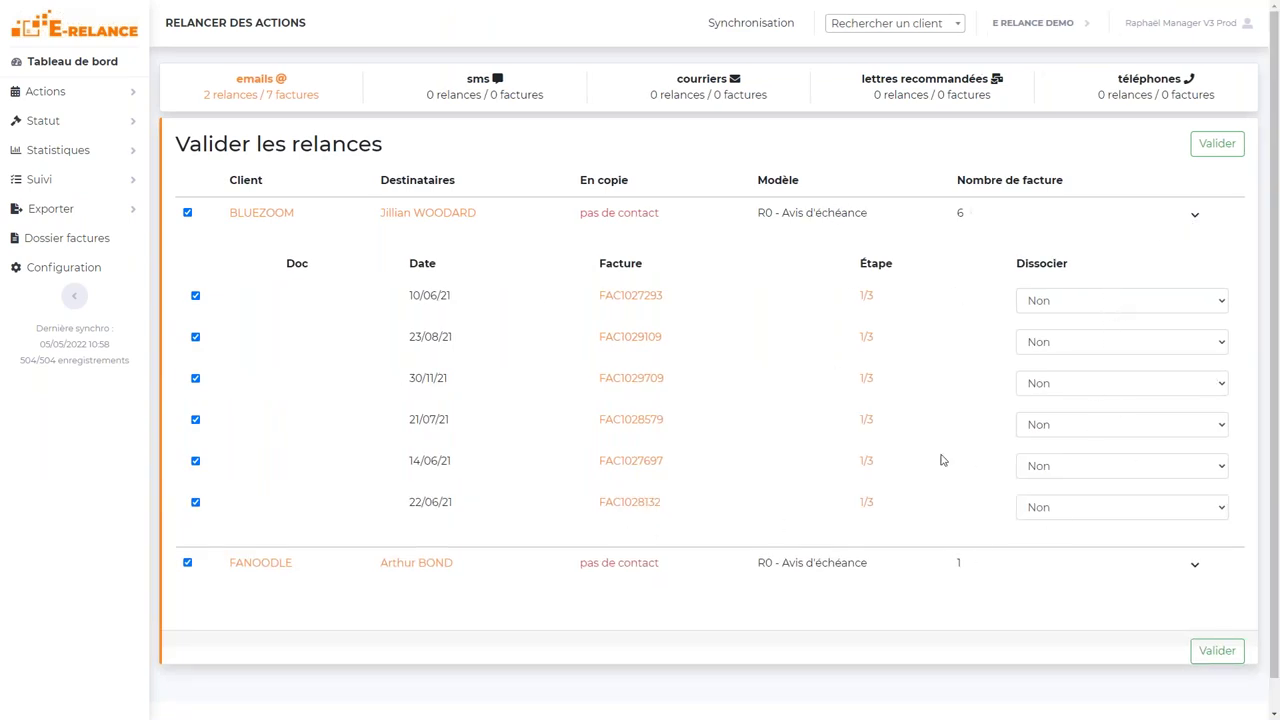
left_click(1040, 301)
left_click(1034, 334)
left_click(1176, 270)
left_click(1082, 302)
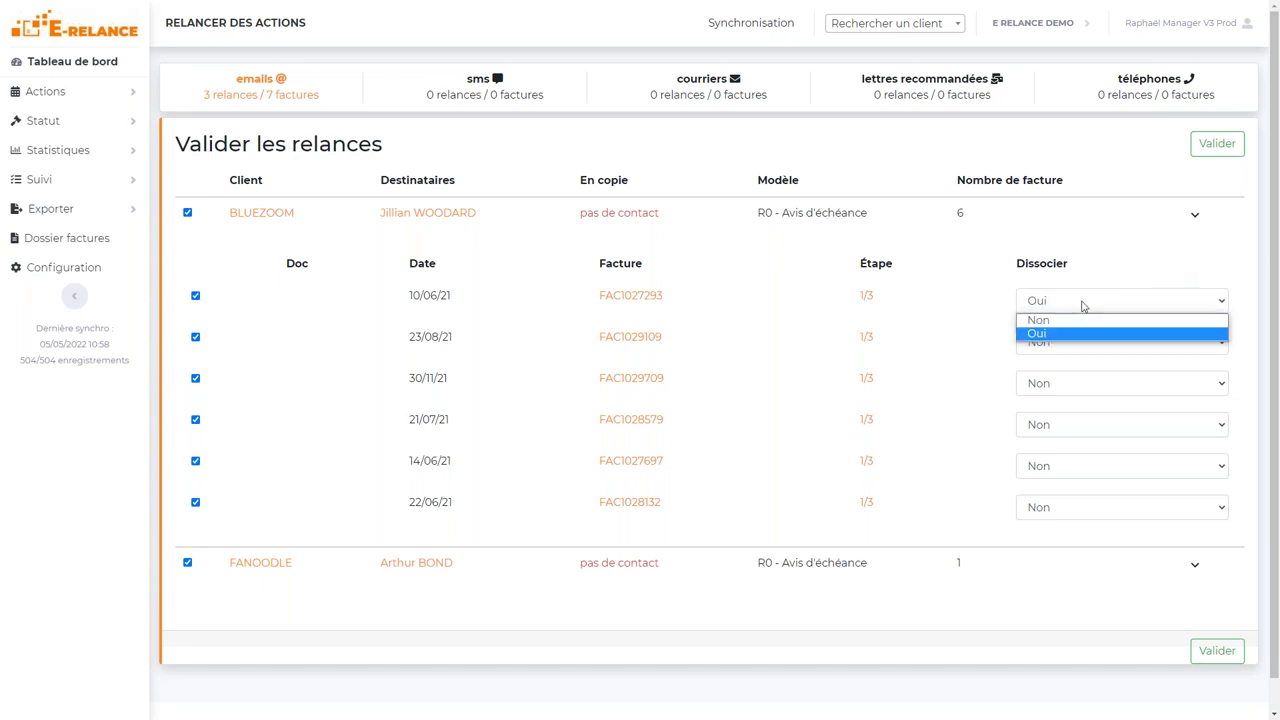
left_click(1079, 324)
left_click(1079, 323)
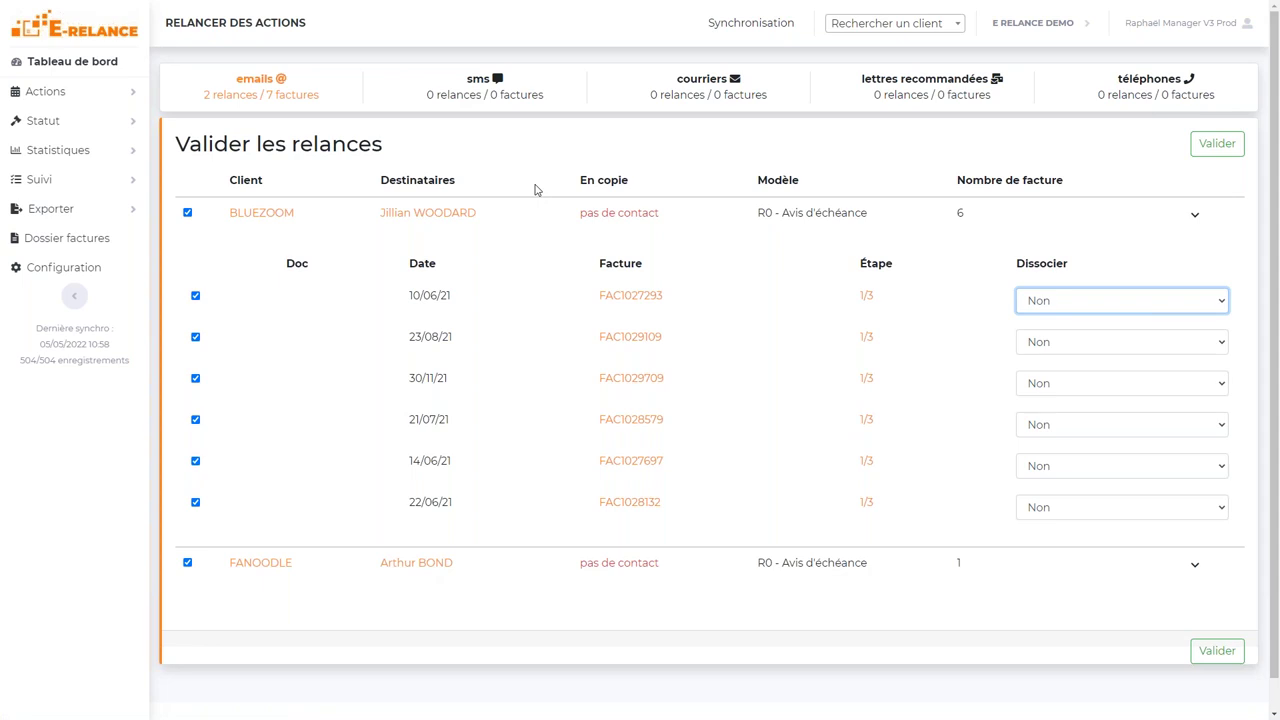
- Show FANOODLE's invoice details and validate the email reminders for BLUEZOOM and FANOODLE, confirming the actions
scroll(535, 190, "down", 1)
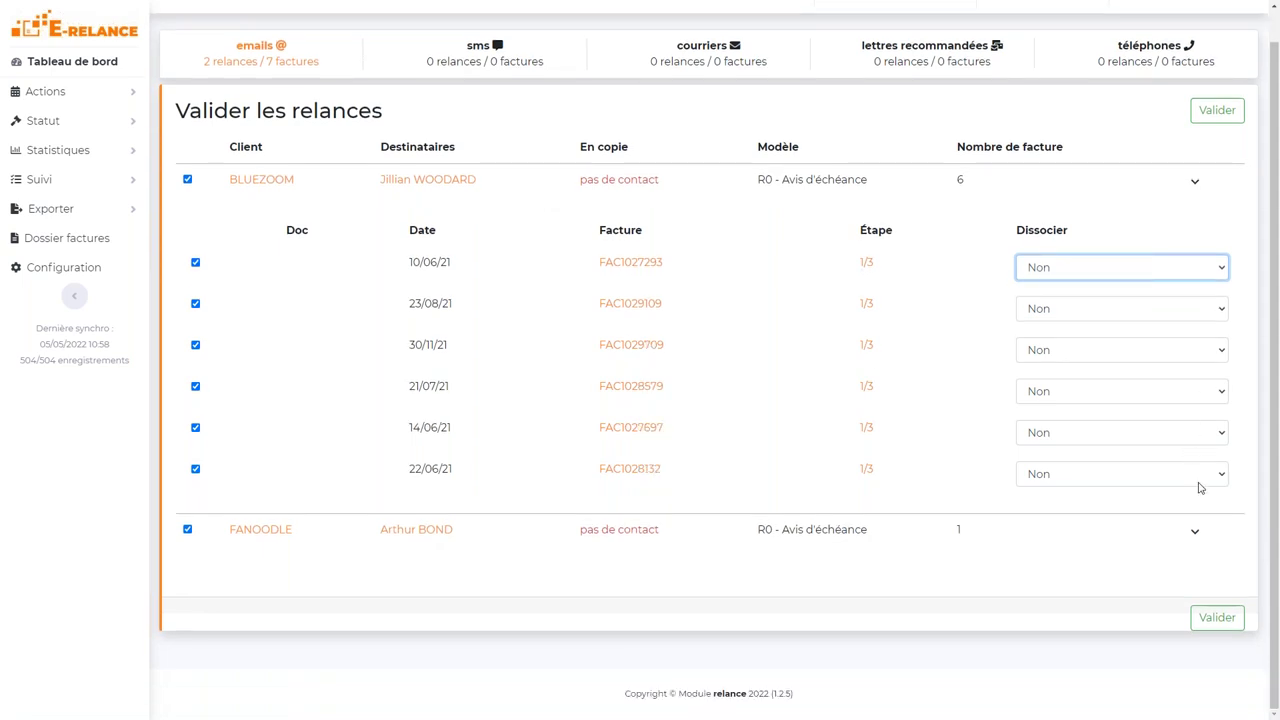
left_click(1202, 541)
scroll(958, 250, "down", 2)
left_click(1212, 633)
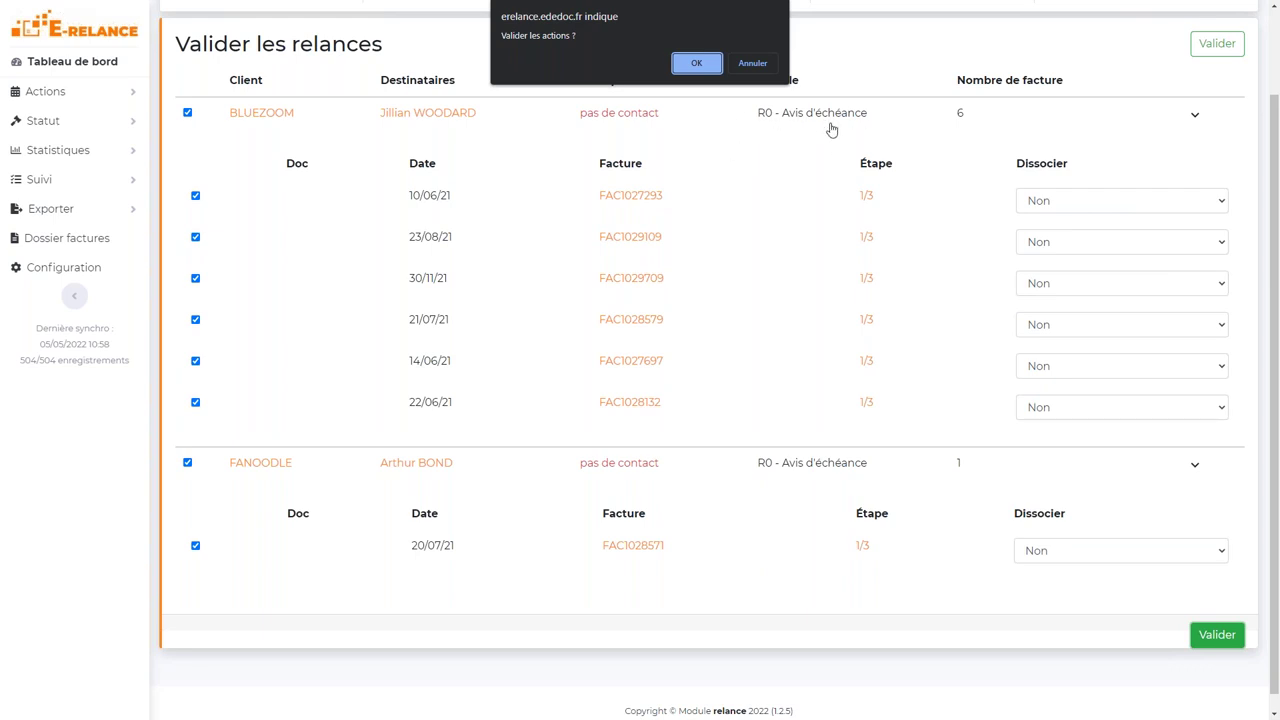
left_click(700, 64)
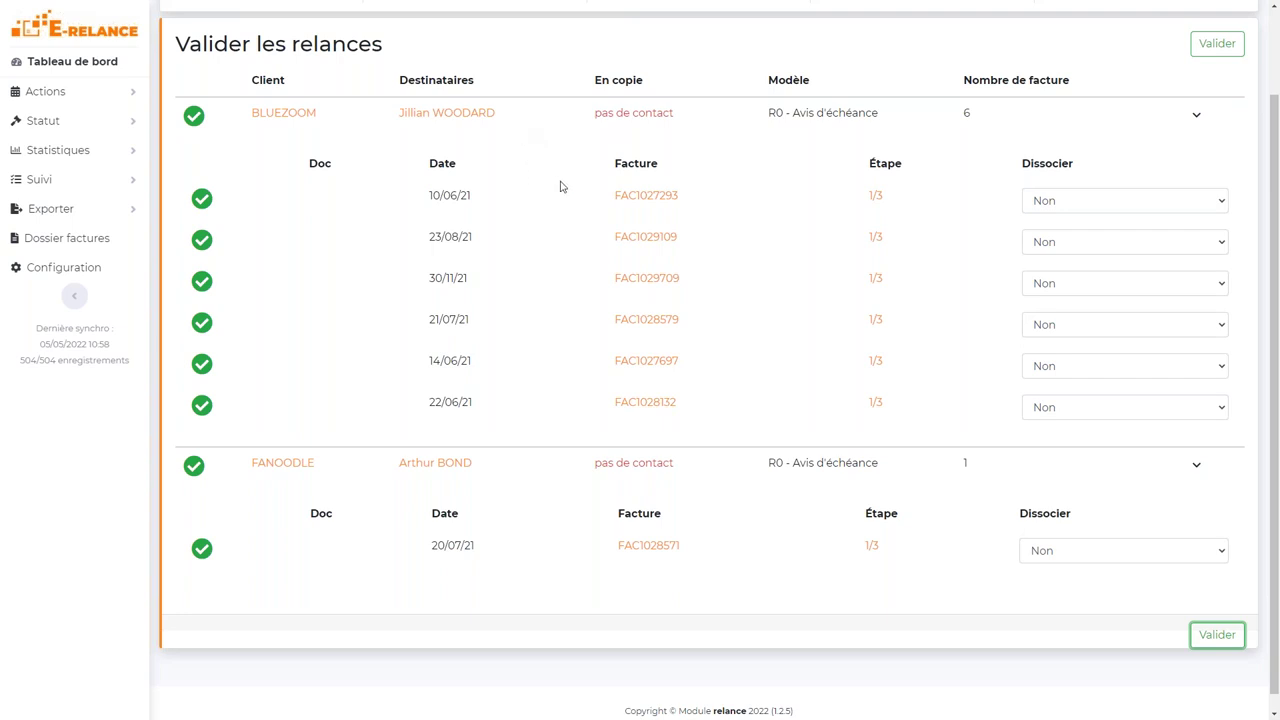
- Open the BLUEZOOM client record from the validated reminders
scroll(474, 166, "up", 2)
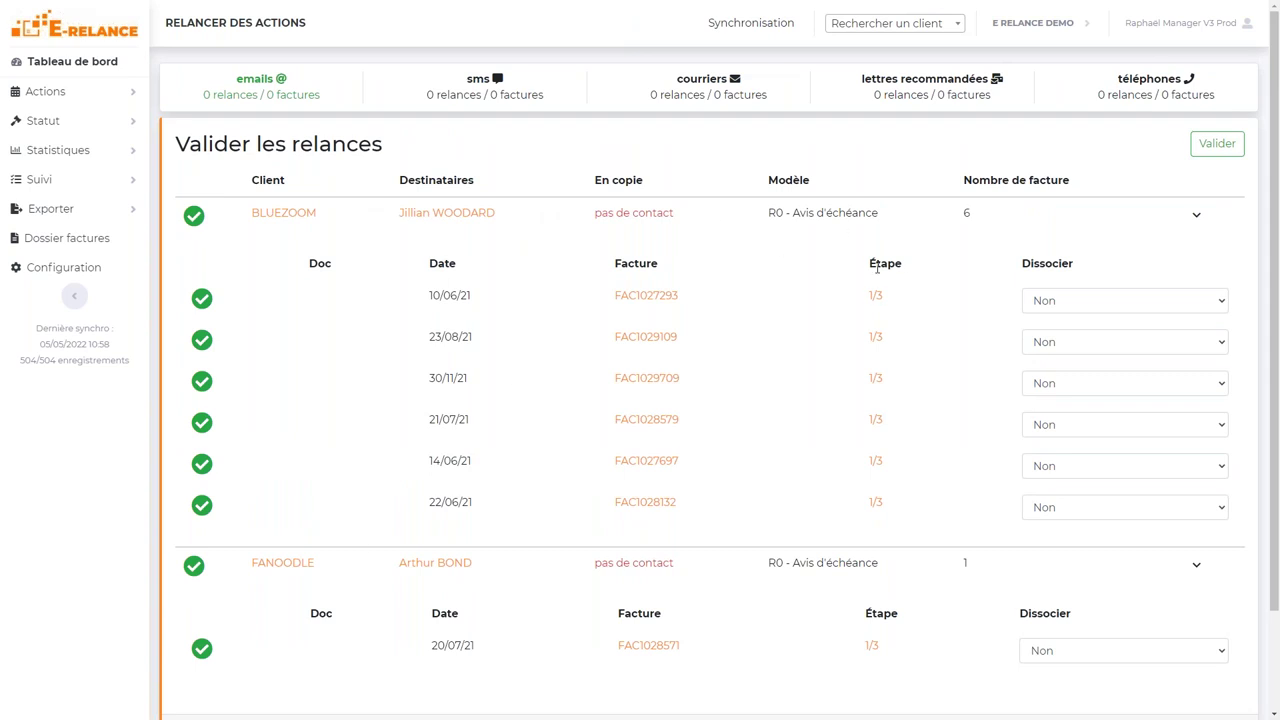
left_click(281, 214)
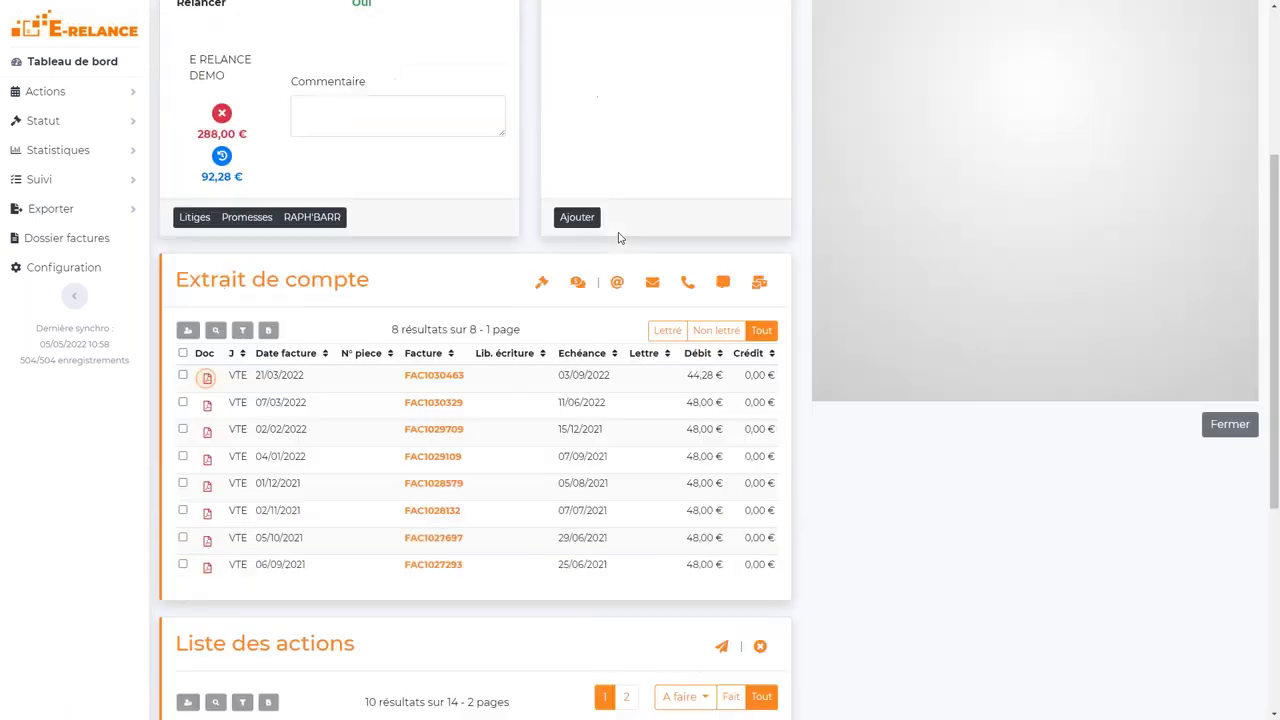
- Review the client's account statement and list of actions, highlighting the stage of the reminder dated 03/02/2022
scroll(568, 500, "down", 4)
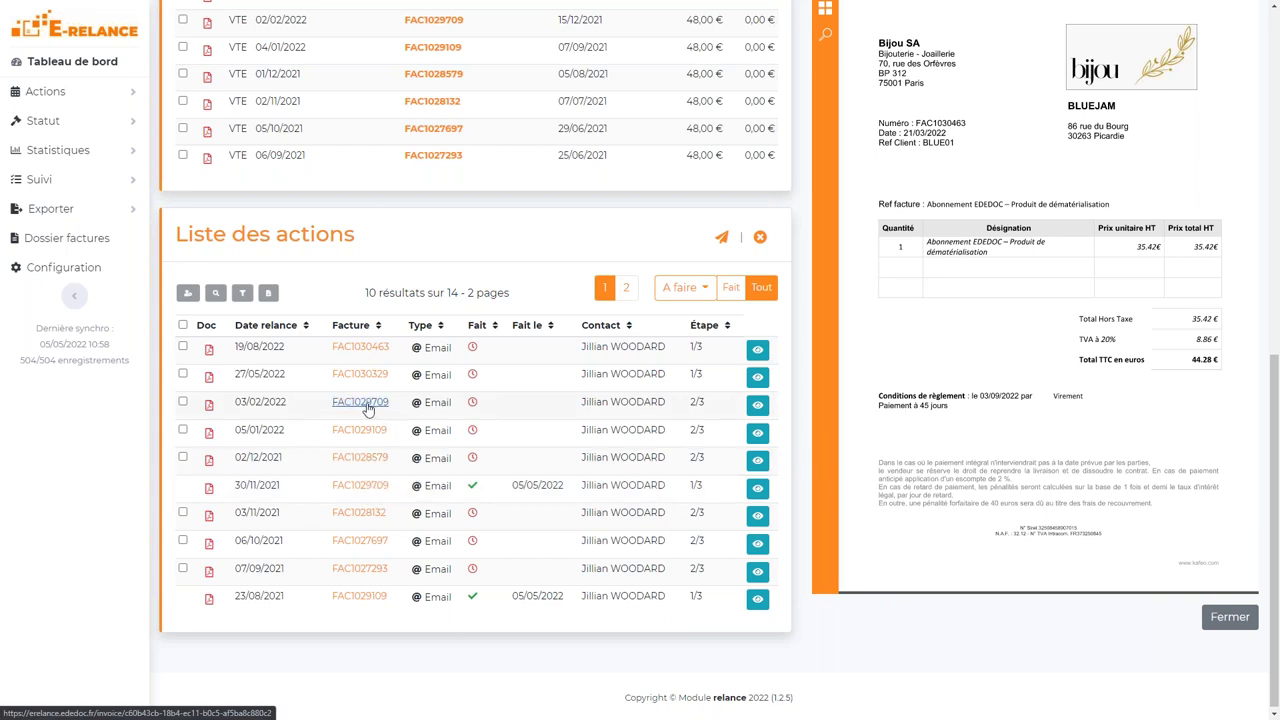
left_click_drag(713, 410, 680, 415)
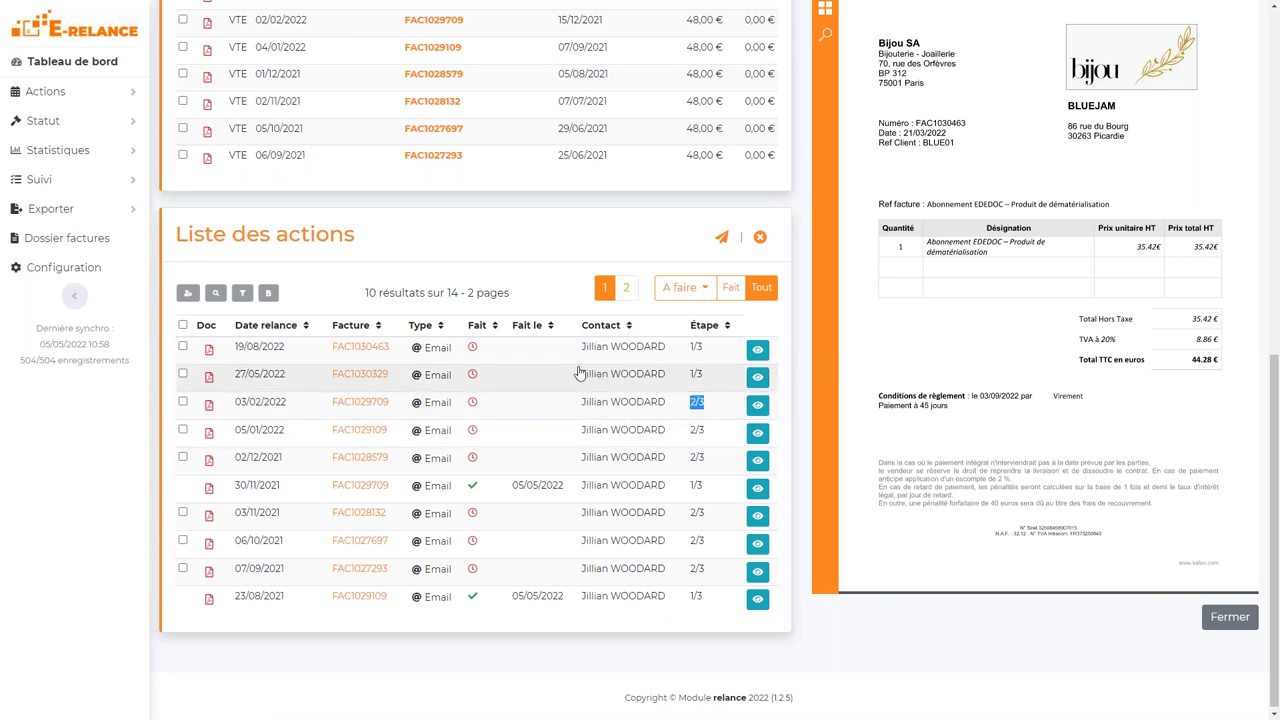
scroll(250, 320, "up", 3)
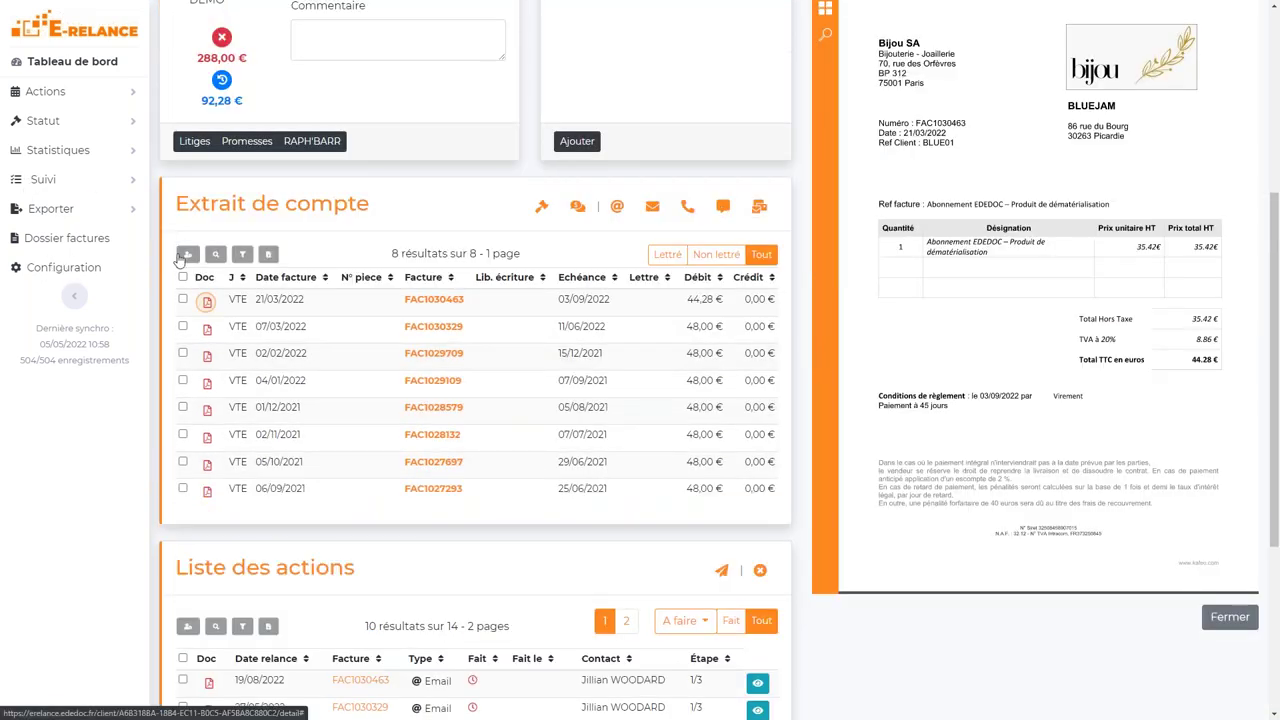
scroll(600, 363, "down", 1)
scroll(600, 363, "down", 1)
- Show the email reminder tracking and examine the mail status of the BLUEZOOM and FANOODLE reminders
left_click(40, 179)
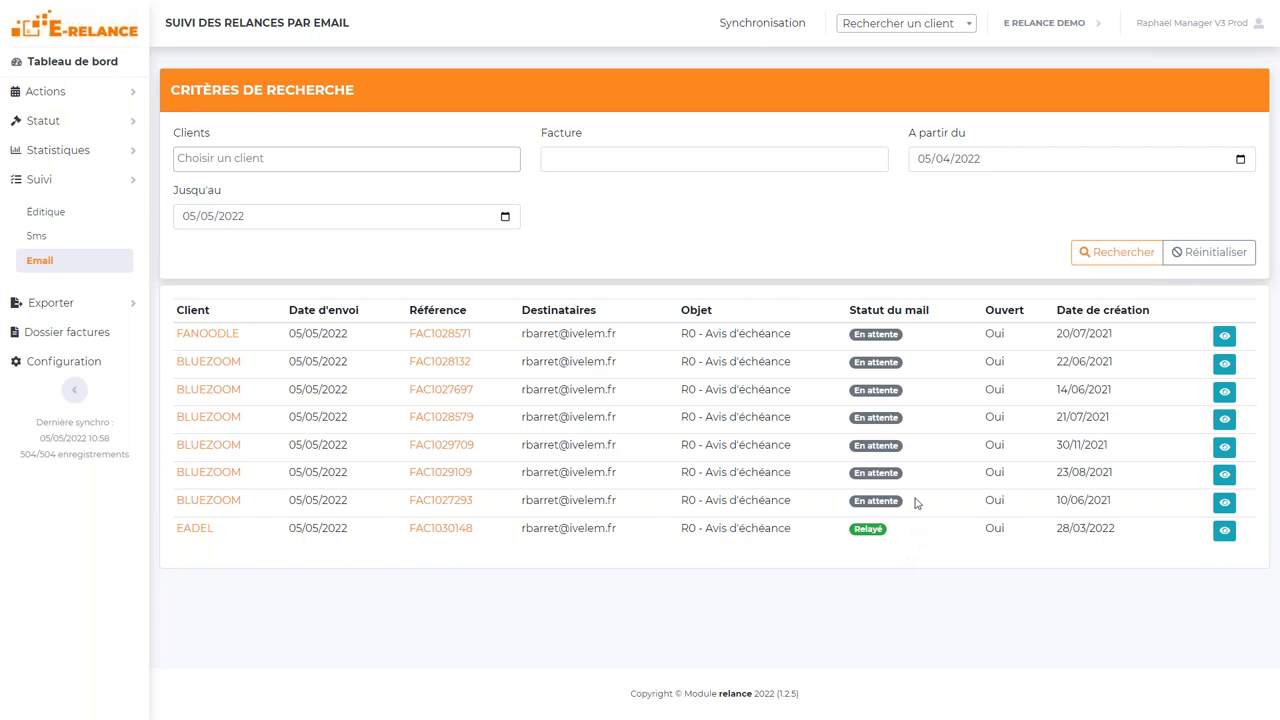
left_click_drag(906, 503, 846, 339)
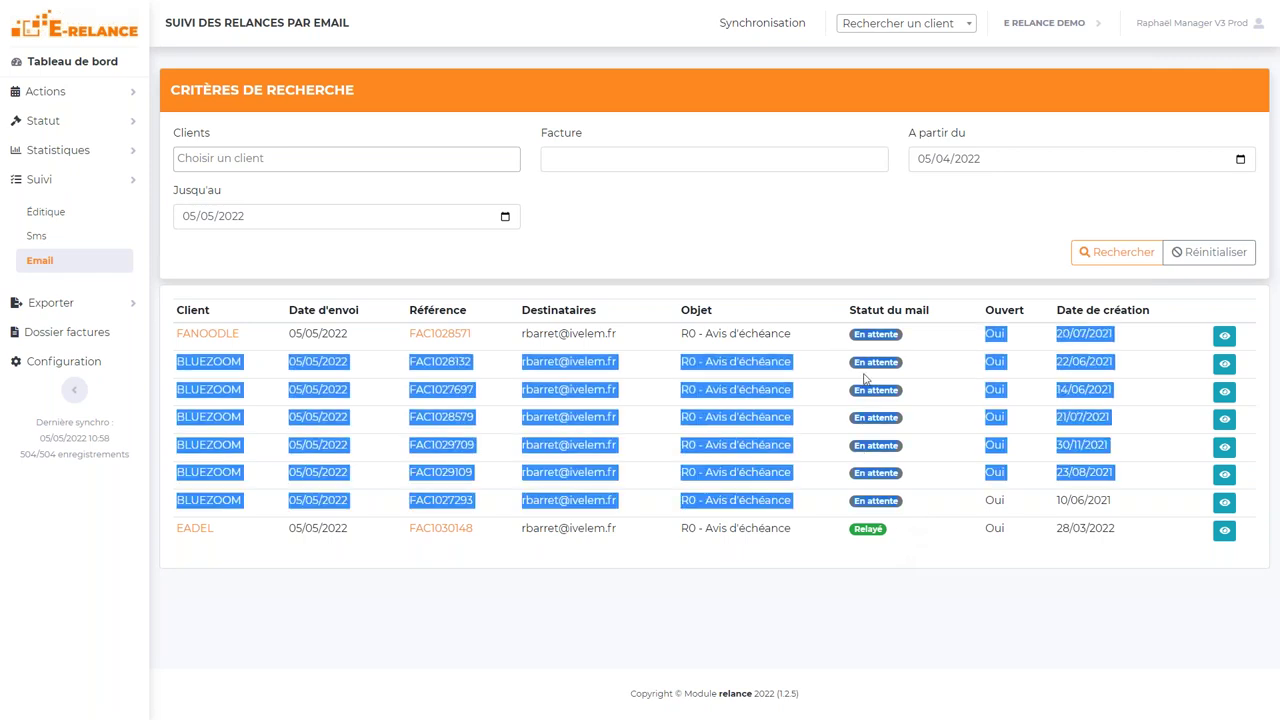
left_click(923, 497)
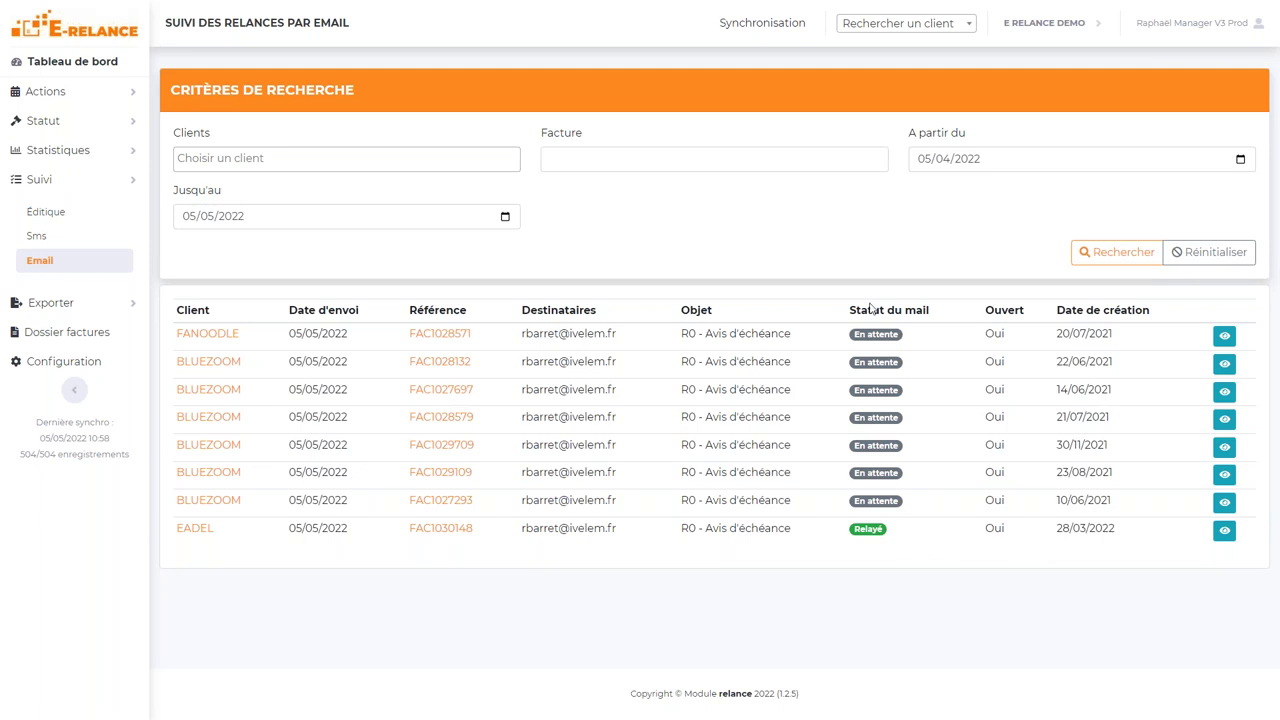
- Open the details of FANOODLE's email reminder and examine the sent message, its attachment, the routing journal and the logs
left_click(1224, 338)
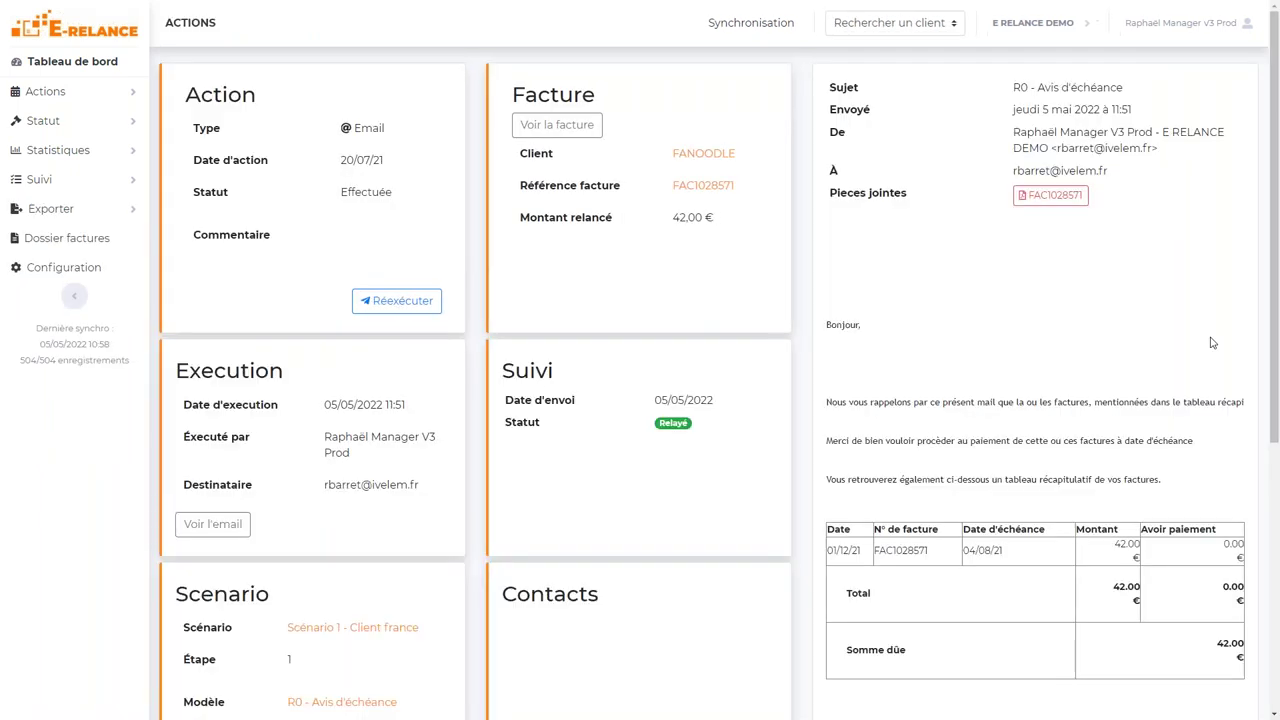
scroll(1014, 280, "down", 5)
scroll(1022, 290, "up", 1)
scroll(1022, 290, "up", 4)
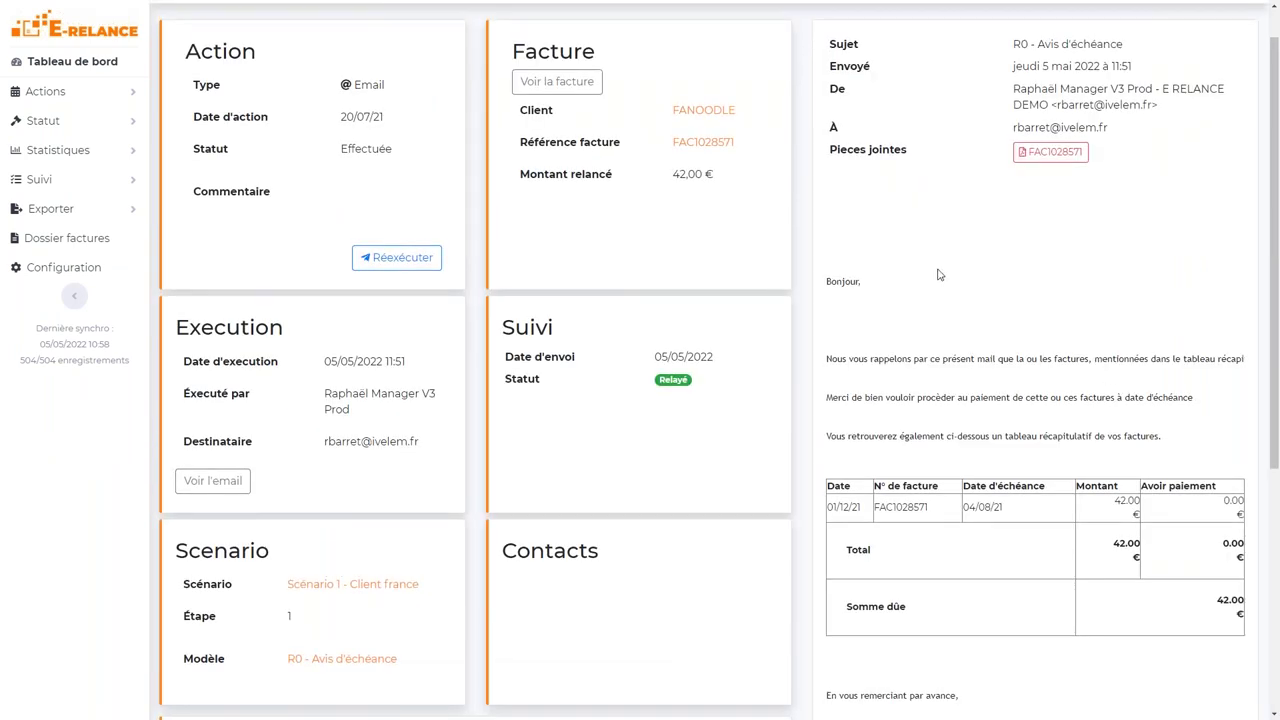
scroll(938, 274, "down", 3)
scroll(1066, 200, "up", 4)
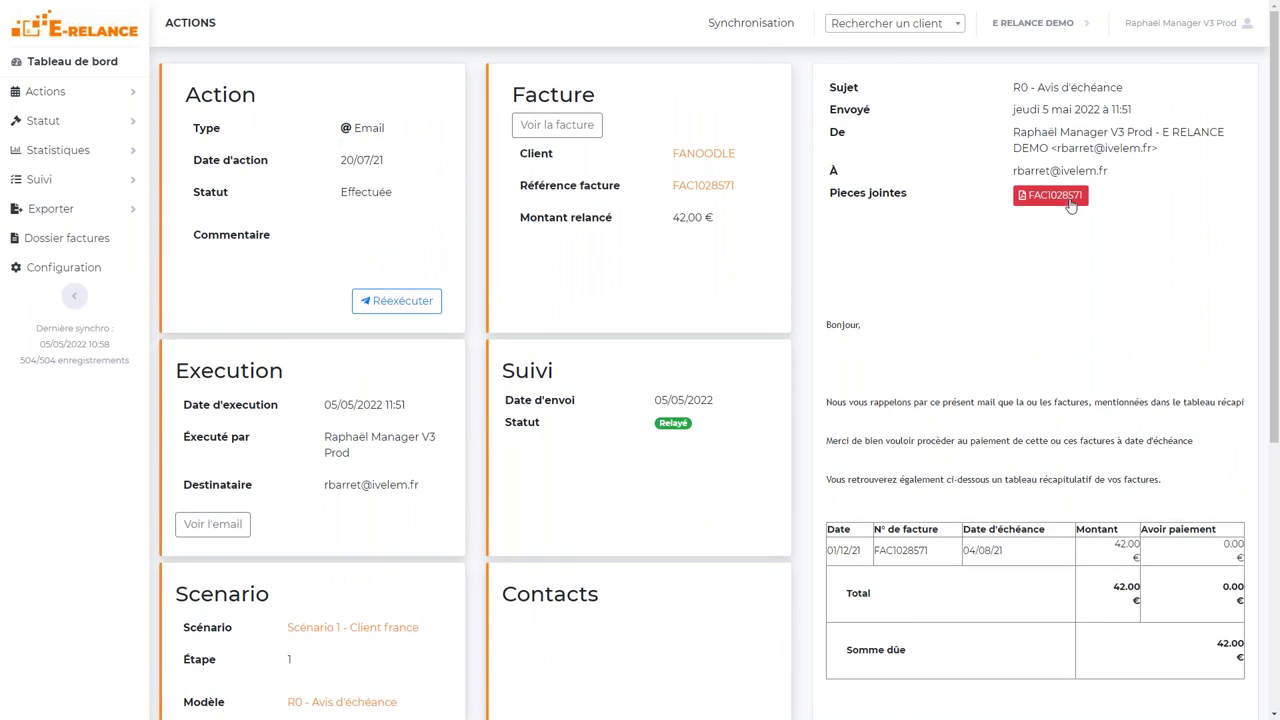
scroll(1016, 252, "down", 4)
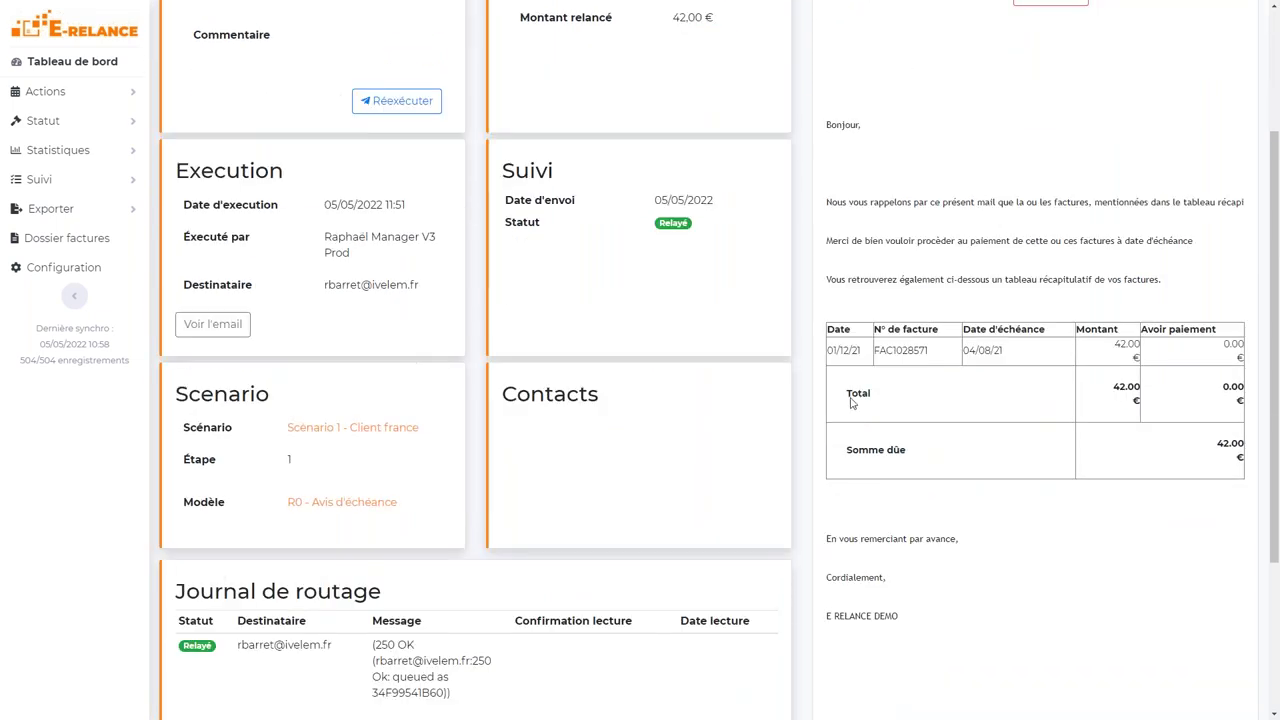
scroll(1066, 295, "down", 4)
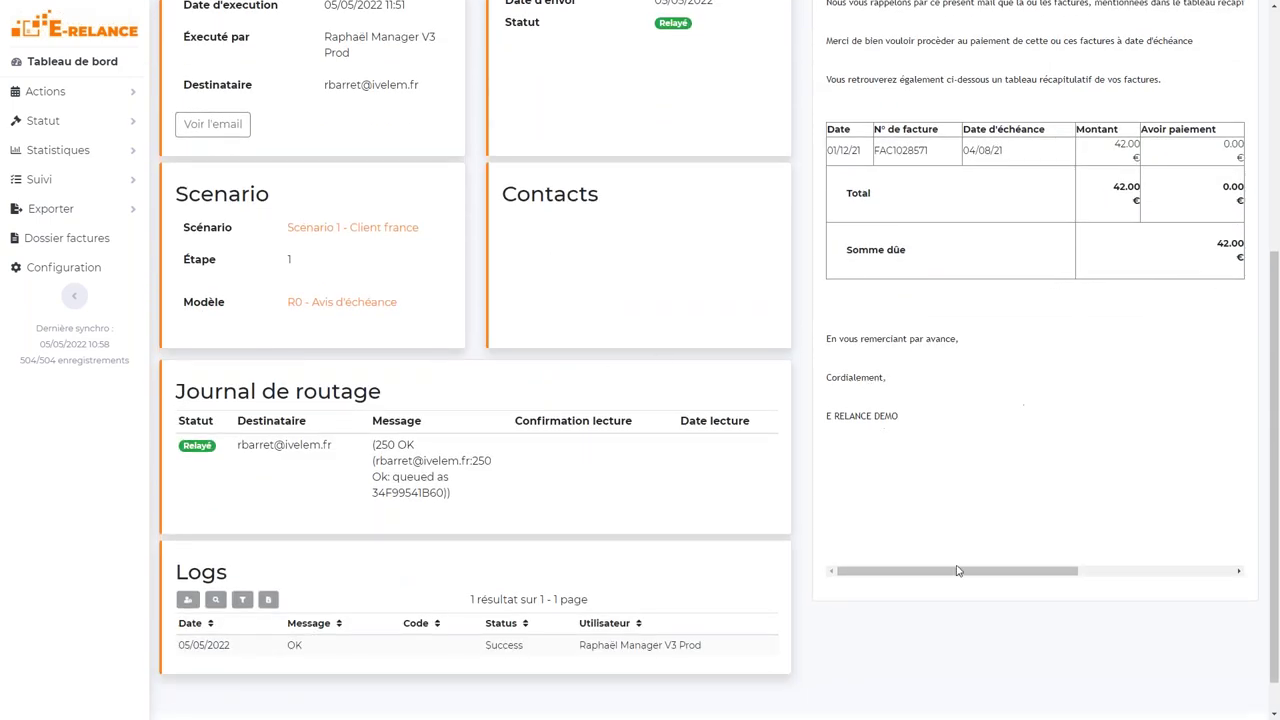
scroll(855, 352, "up", 4)
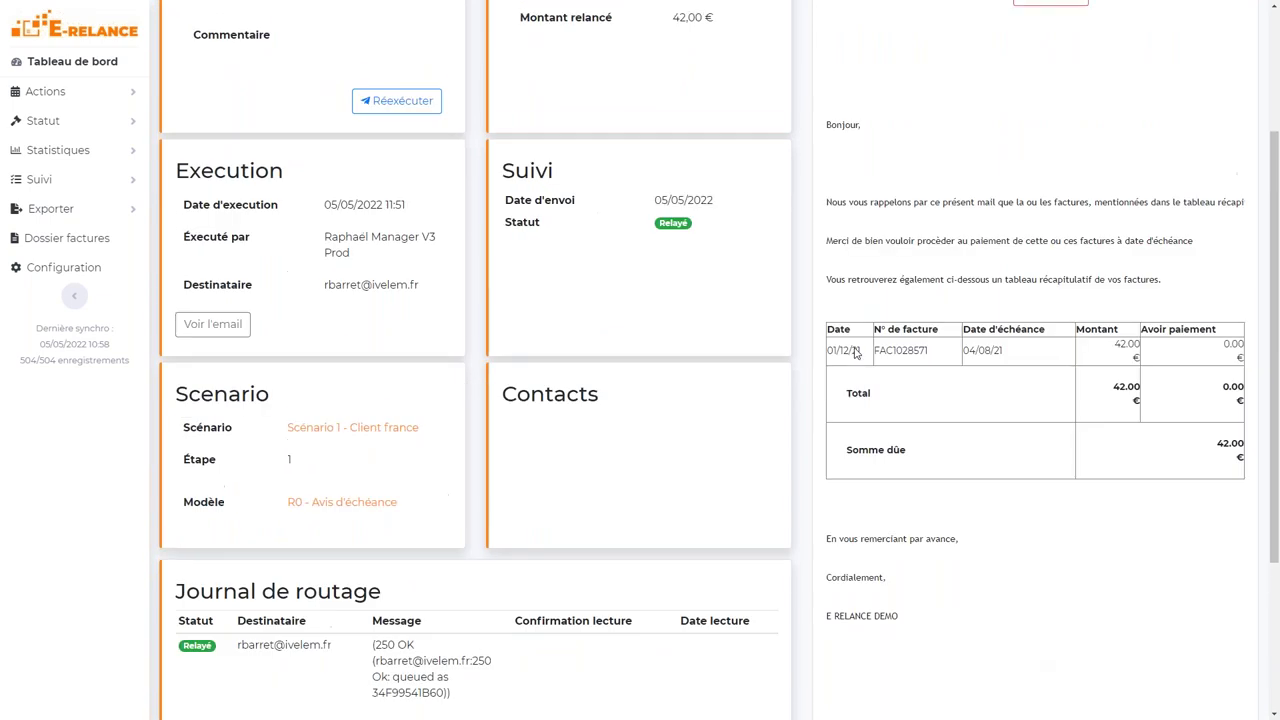
scroll(855, 352, "up", 4)
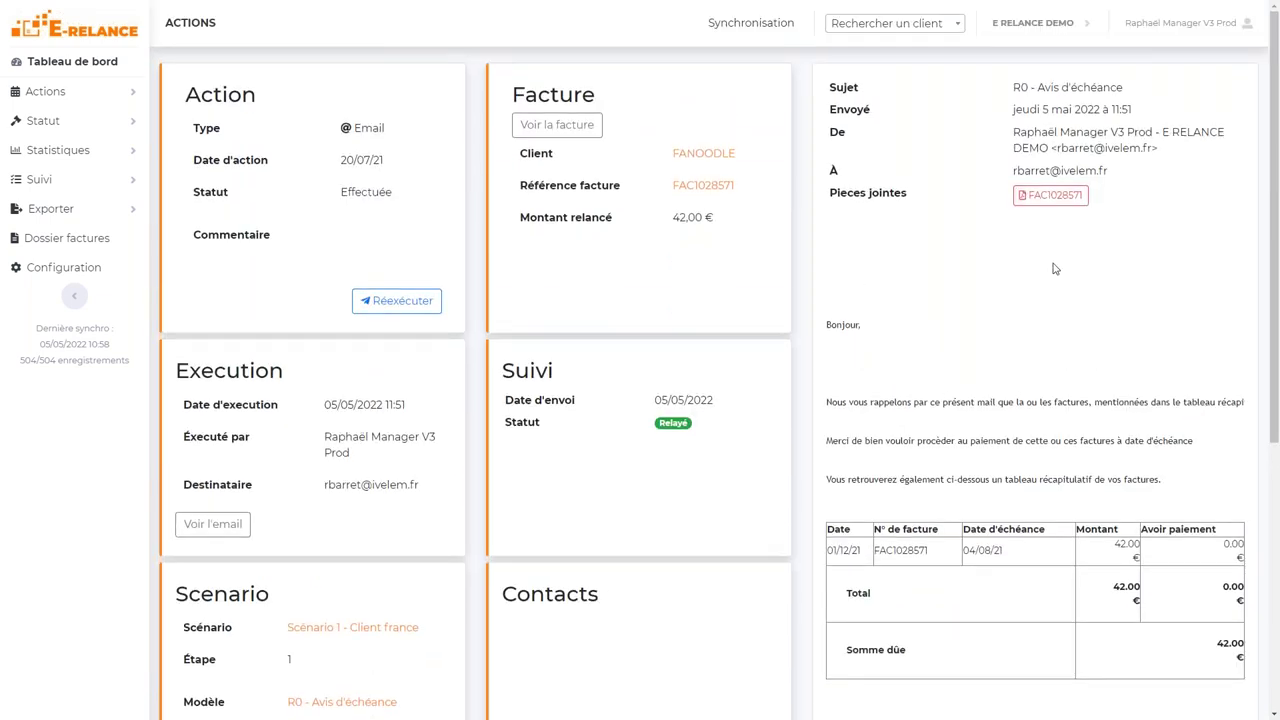
- Point out the option to re-execute the reminder and highlight the recipient's address in its routing journal
left_click(421, 302)
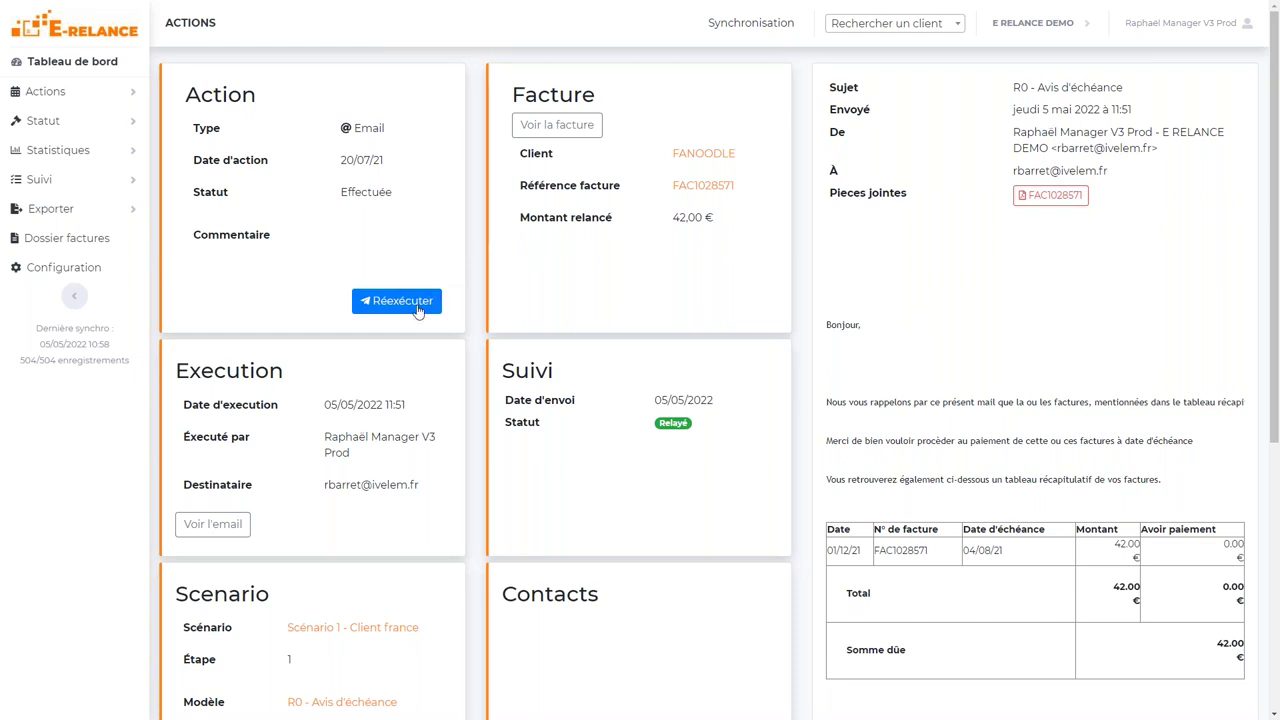
scroll(600, 258, "down", 2)
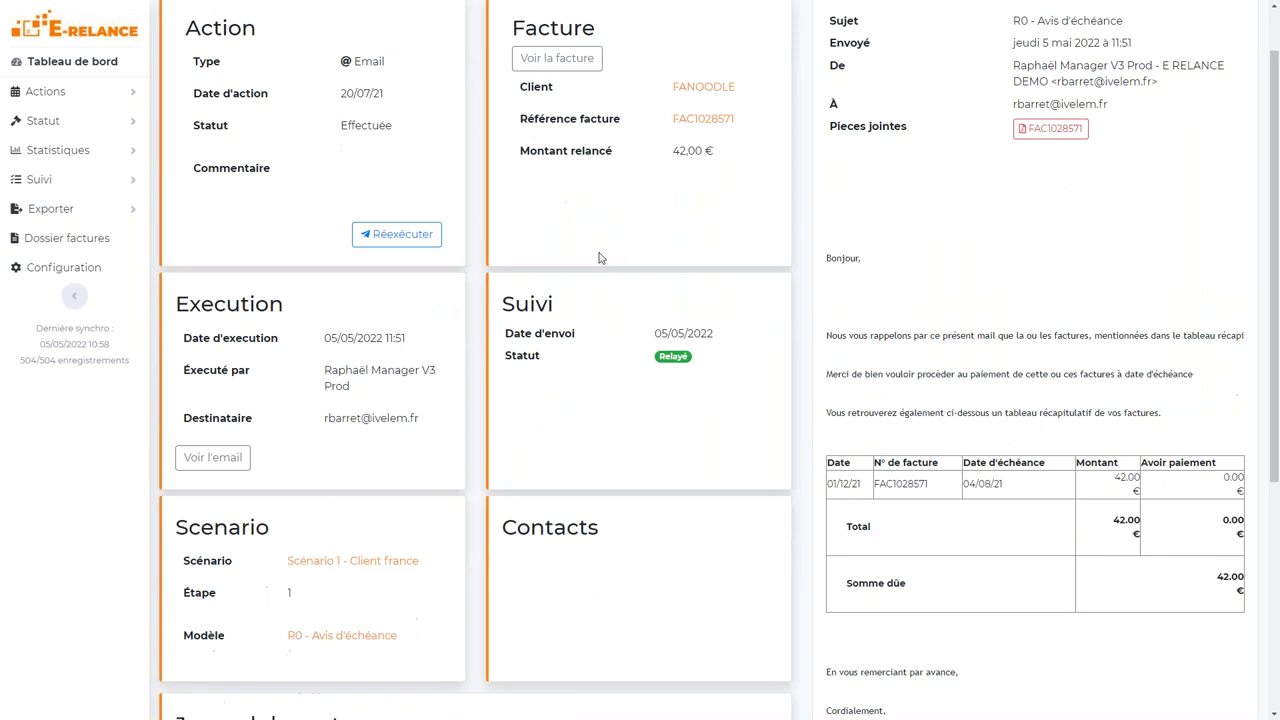
scroll(600, 258, "down", 4)
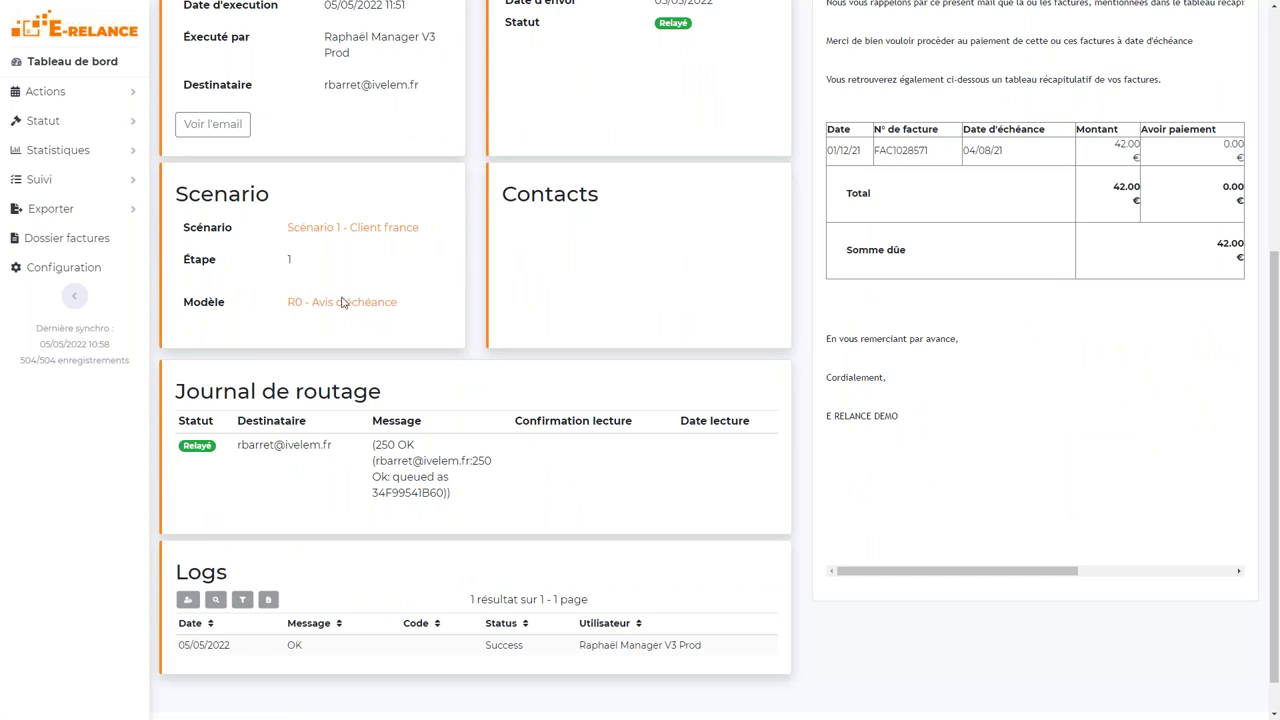
scroll(1157, 277, "up", 6)
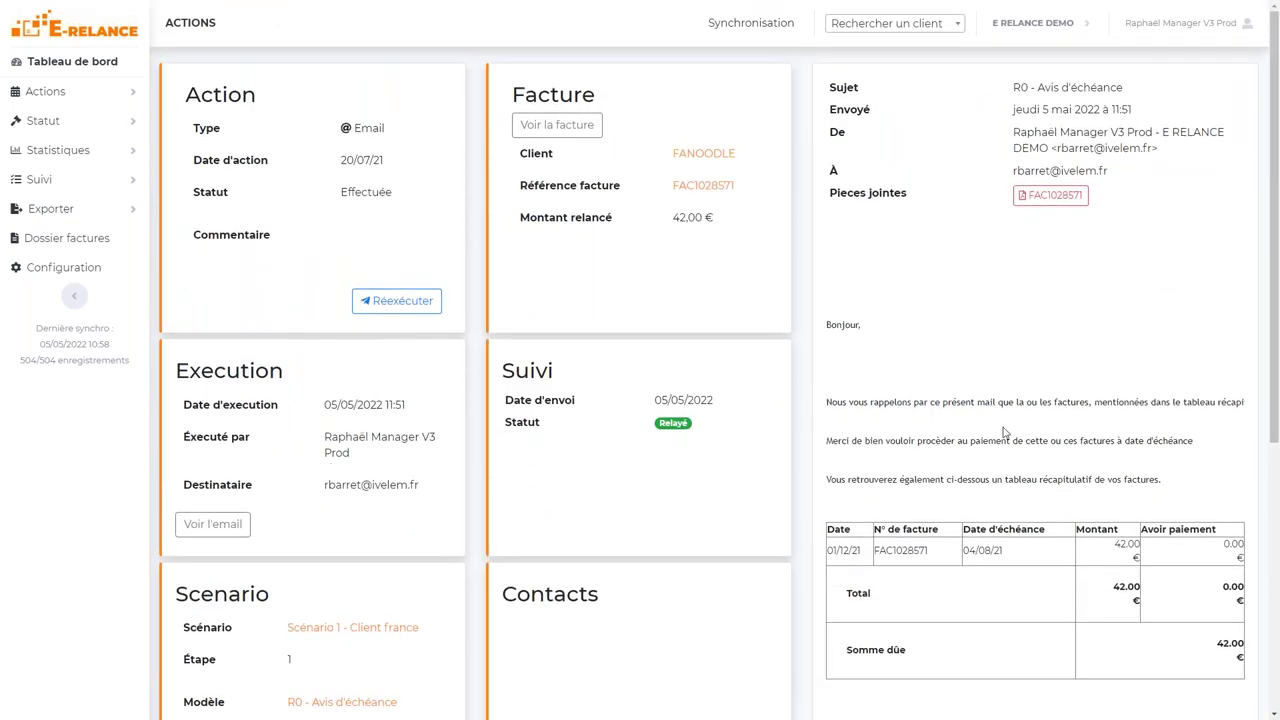
scroll(1011, 261, "down", 3)
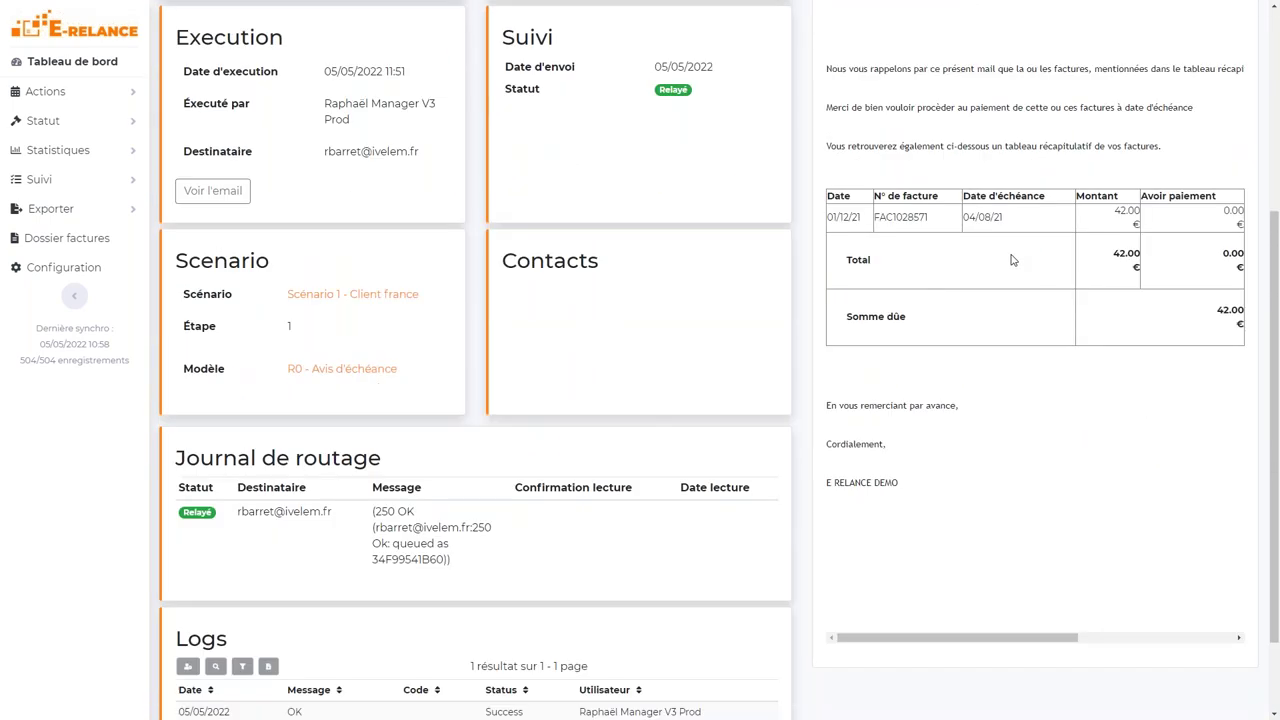
scroll(1011, 261, "down", 1)
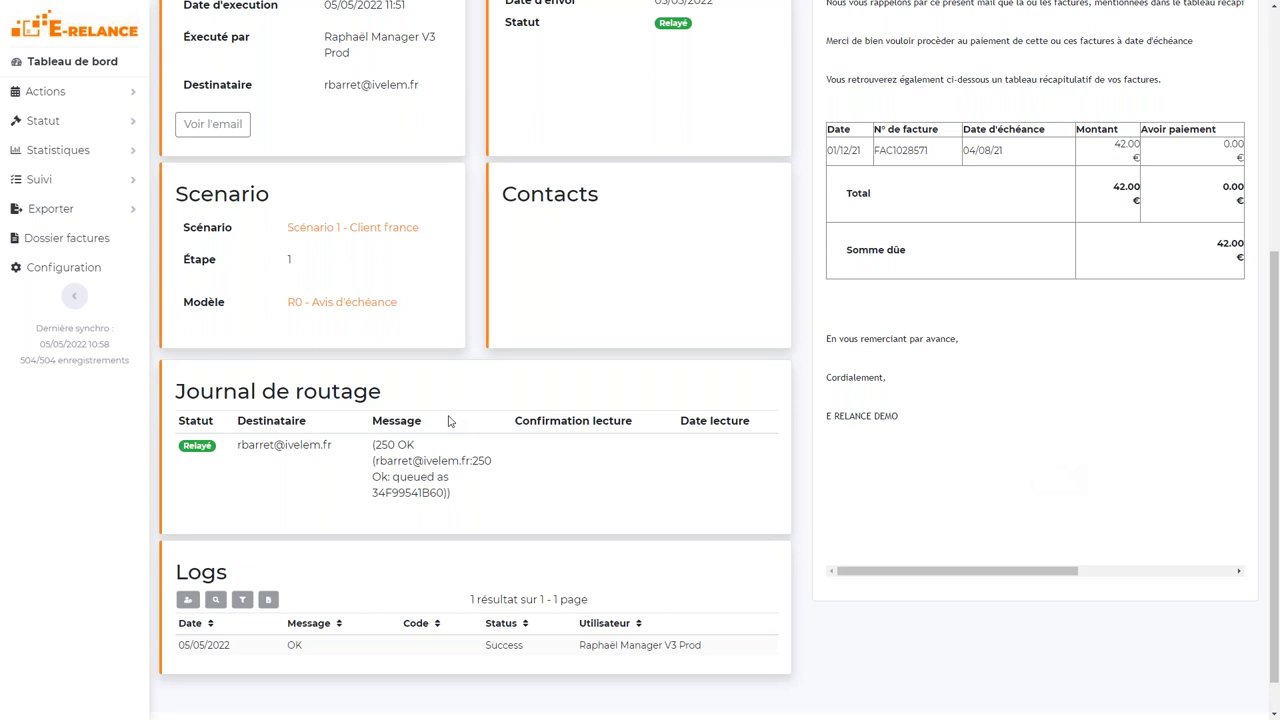
left_click_drag(338, 447, 235, 447)
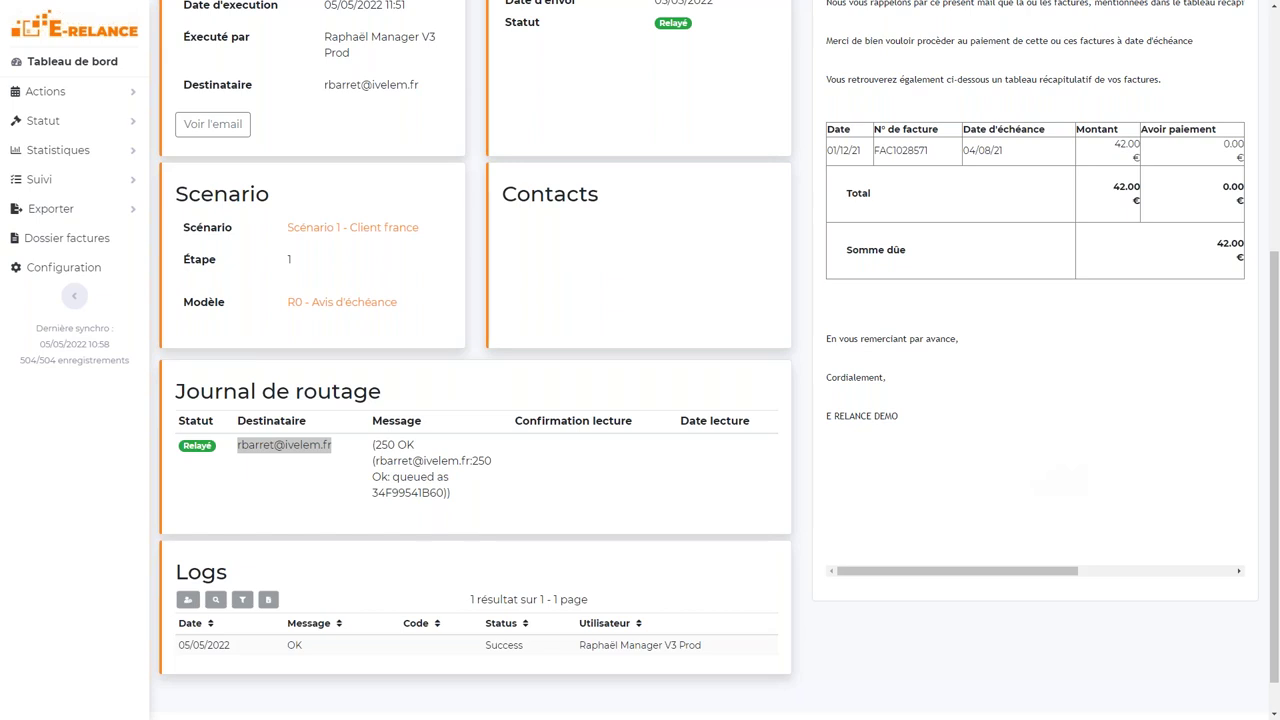
- Switch to Outlook, maximize the received R0 - Avis d'échéance email and open its PDF invoice attachment
left_click(506, 707)
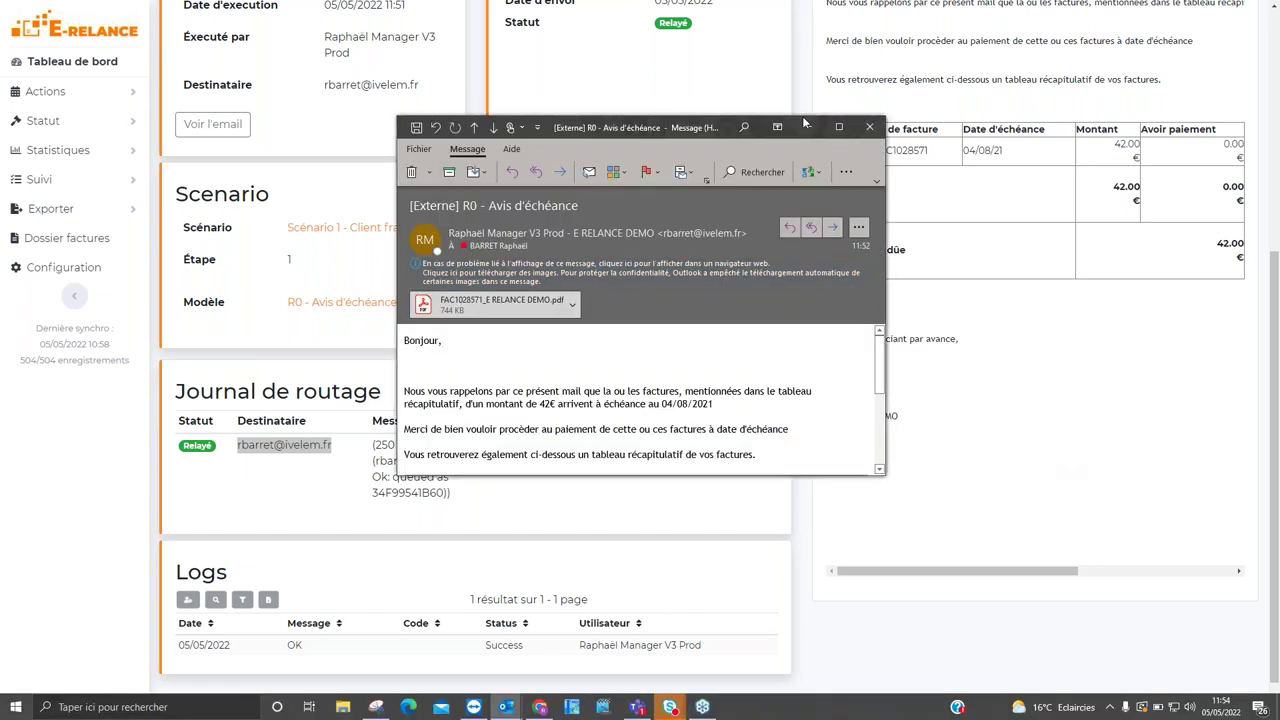
left_click(838, 128)
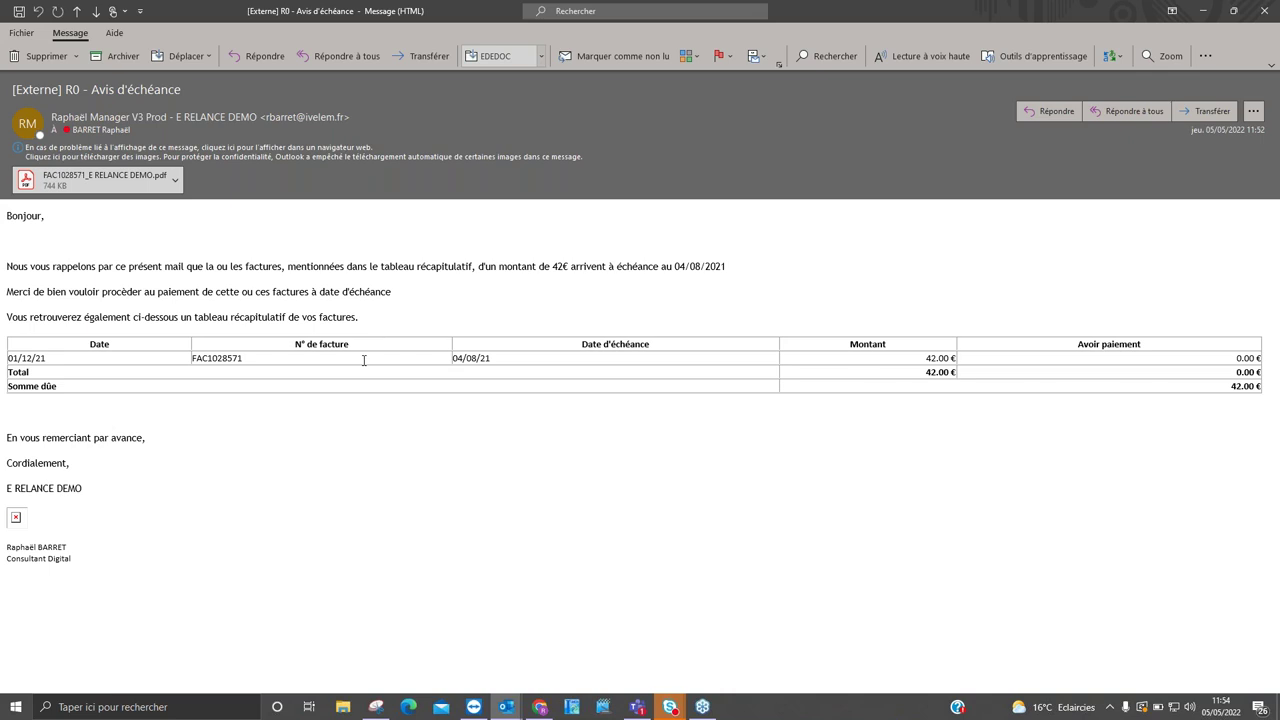
left_click(120, 178)
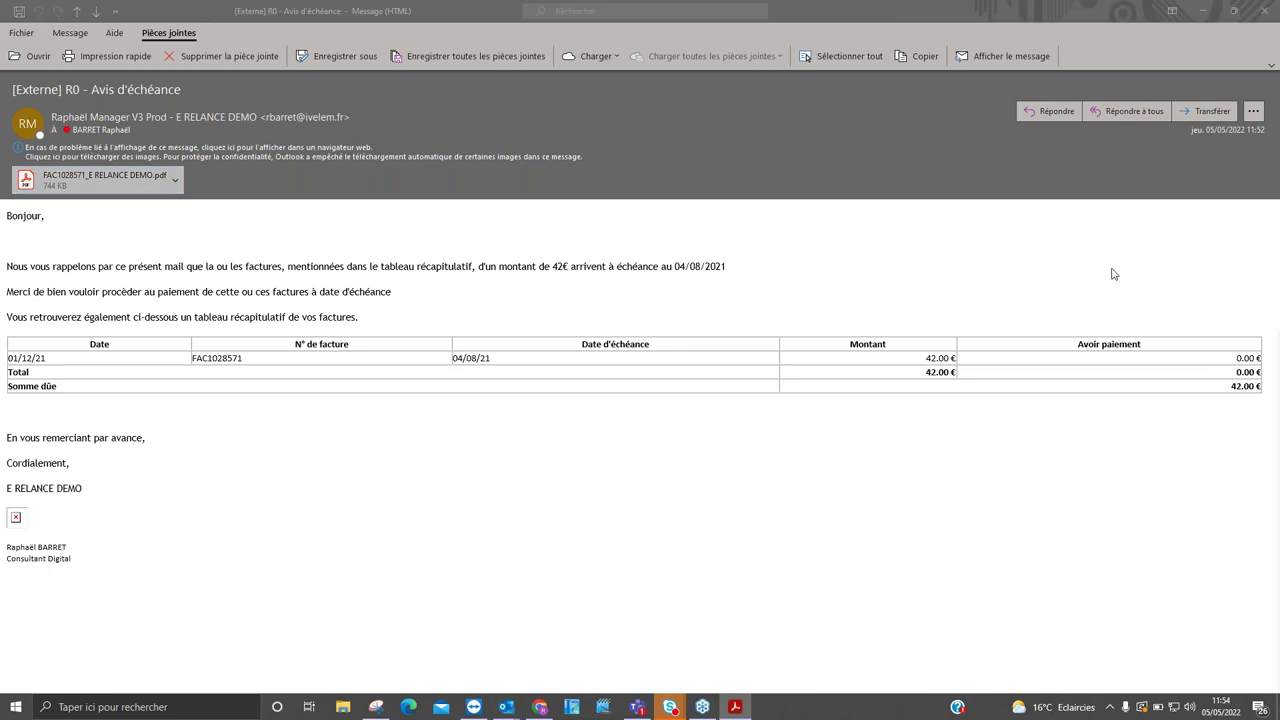
- Highlight the amount, due date and invoice table in the email, and close the PDF invoice and the message
double_click(562, 268)
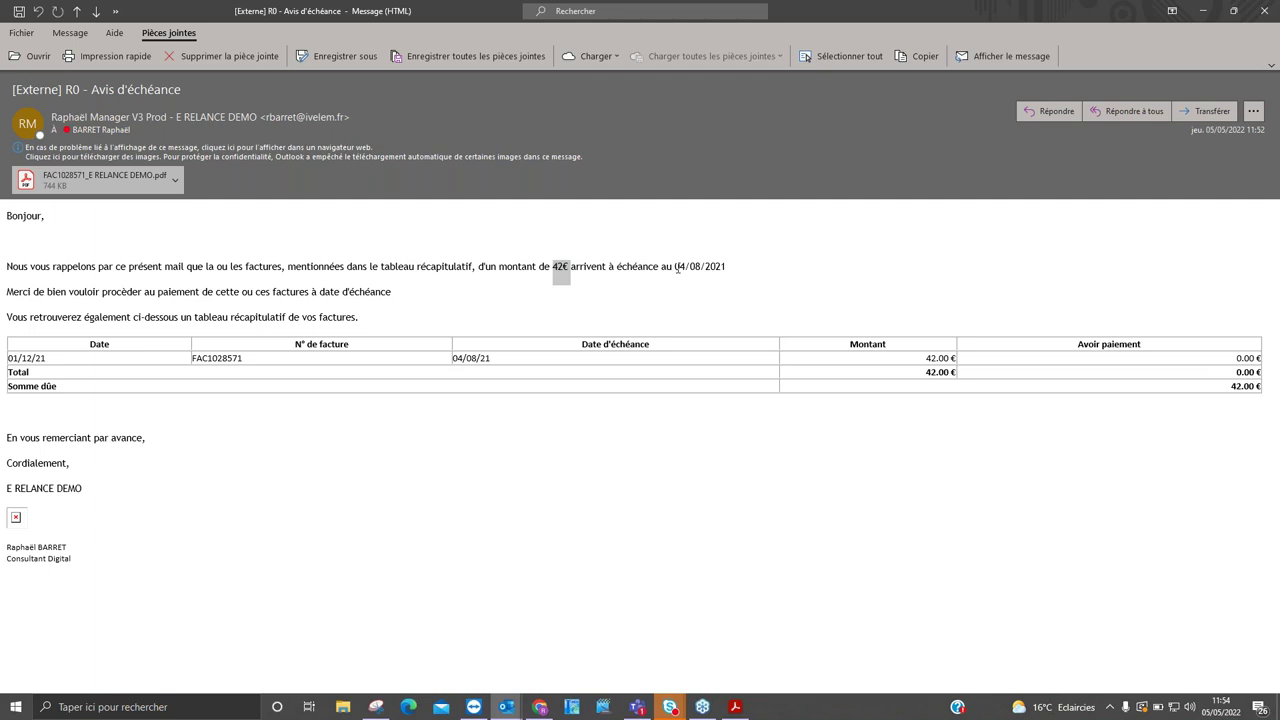
left_click_drag(675, 268, 736, 268)
left_click_drag(69, 350, 397, 429)
left_click(392, 422)
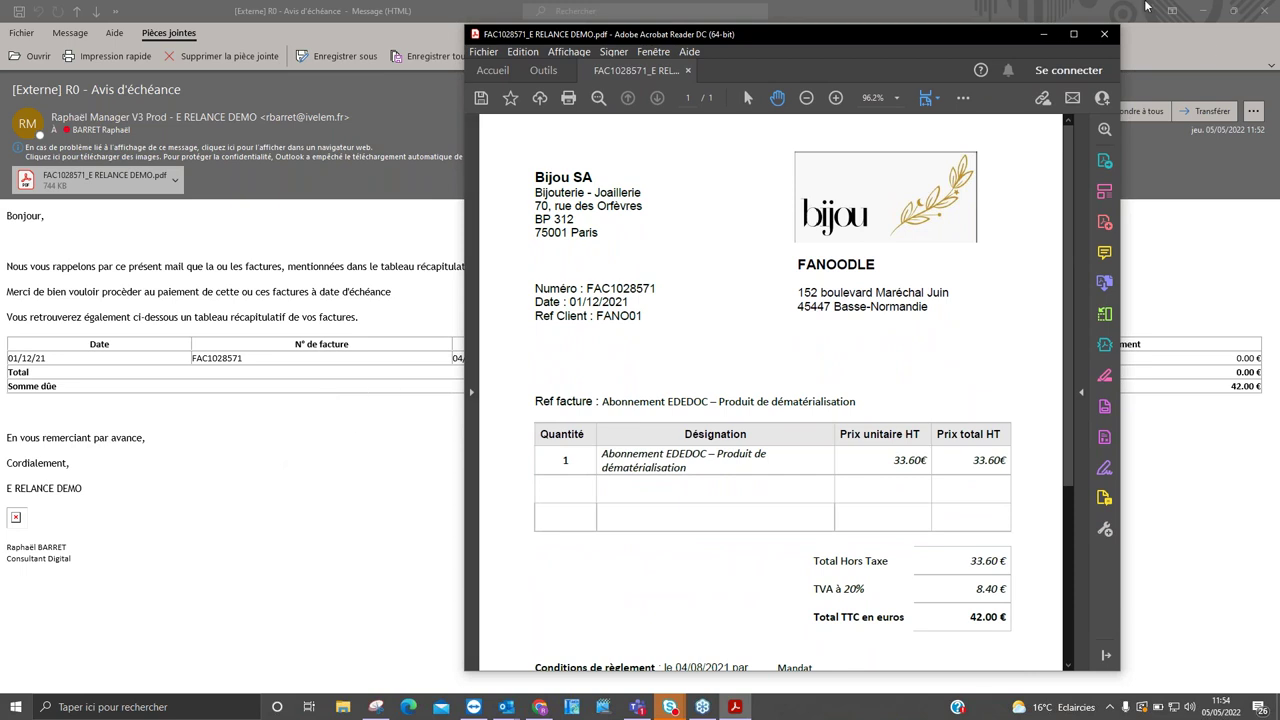
left_click(1104, 36)
left_click(1262, 10)
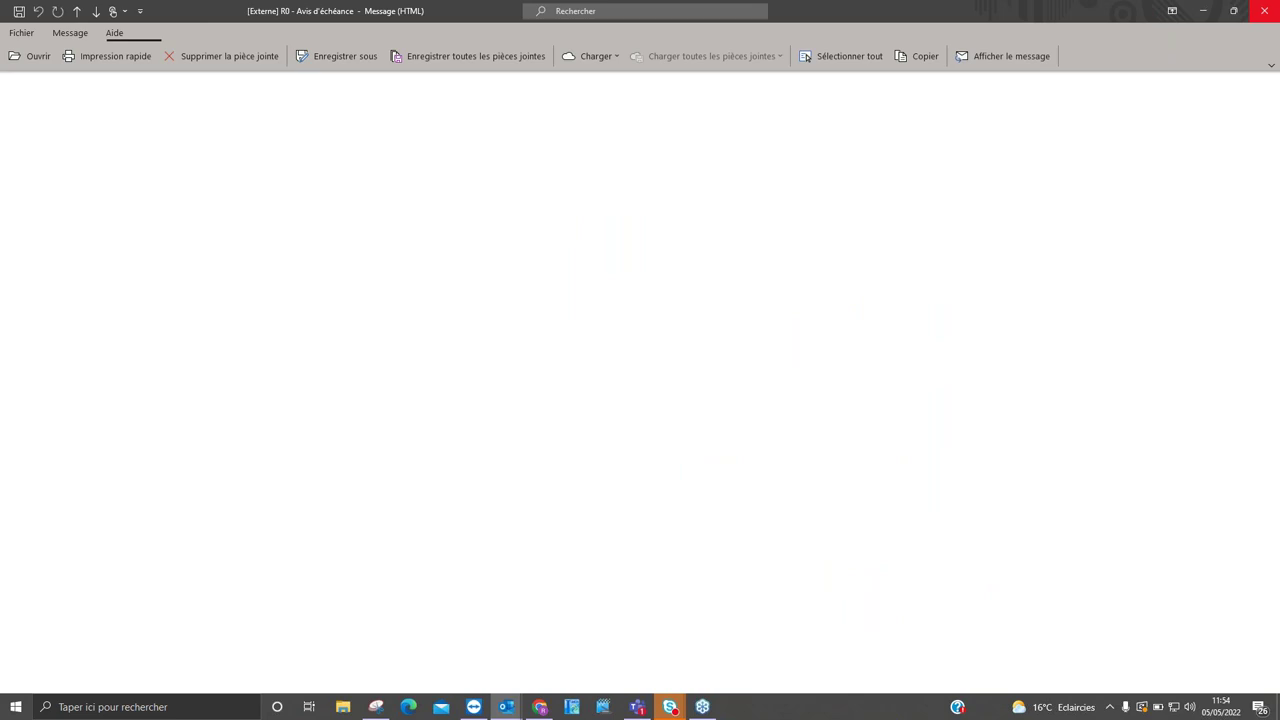
- Review the client families in the configuration, with the members of FAMILLE 1, and return to the configuration overview
left_click(96, 183)
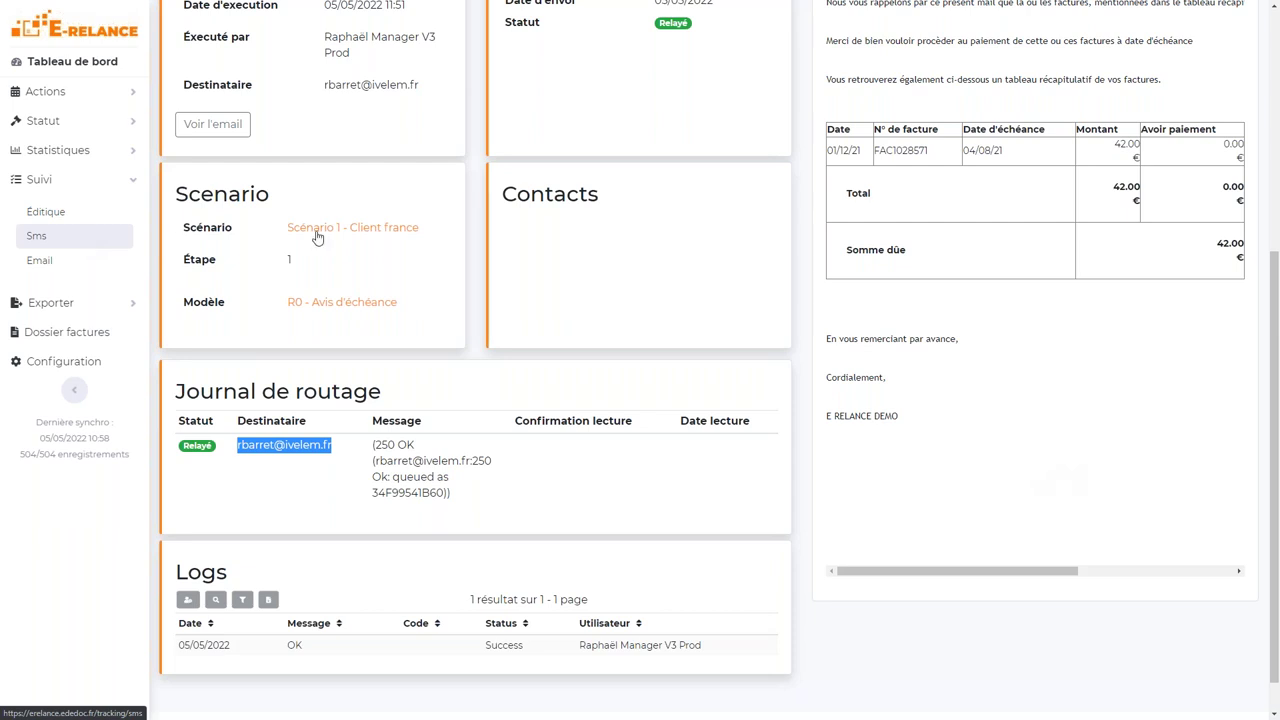
scroll(1116, 432, "up", 4)
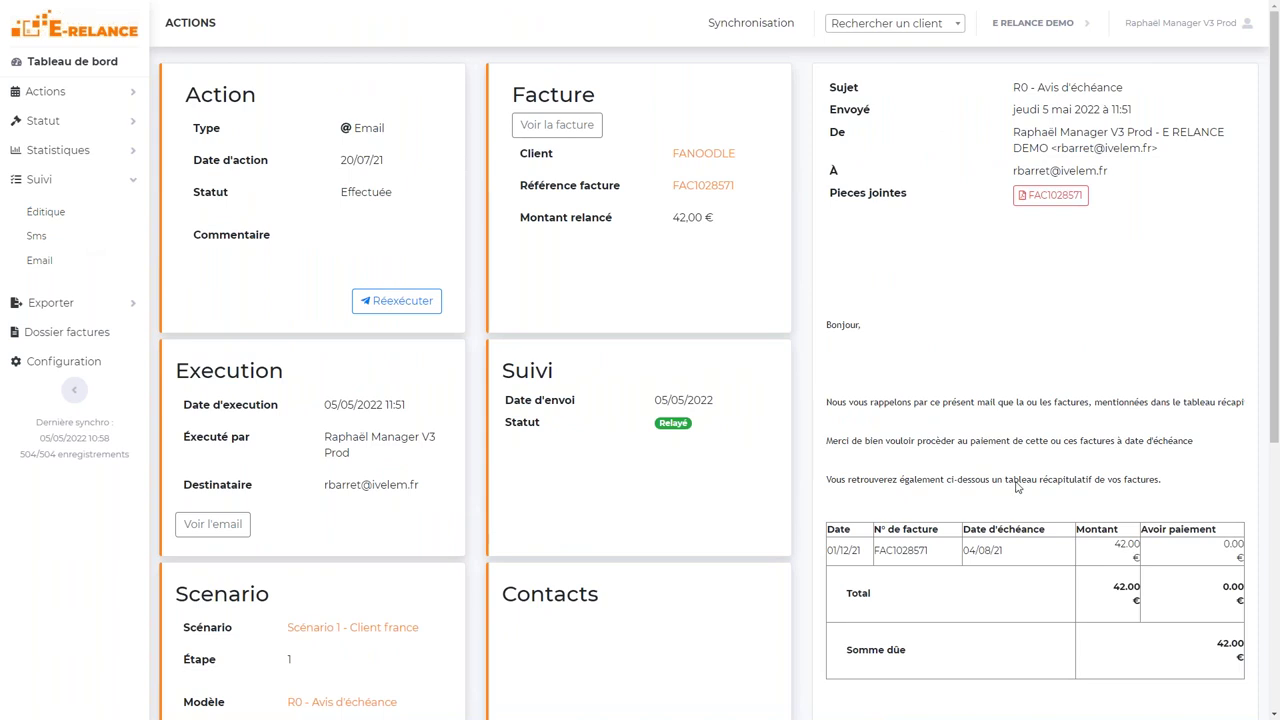
left_click(94, 366)
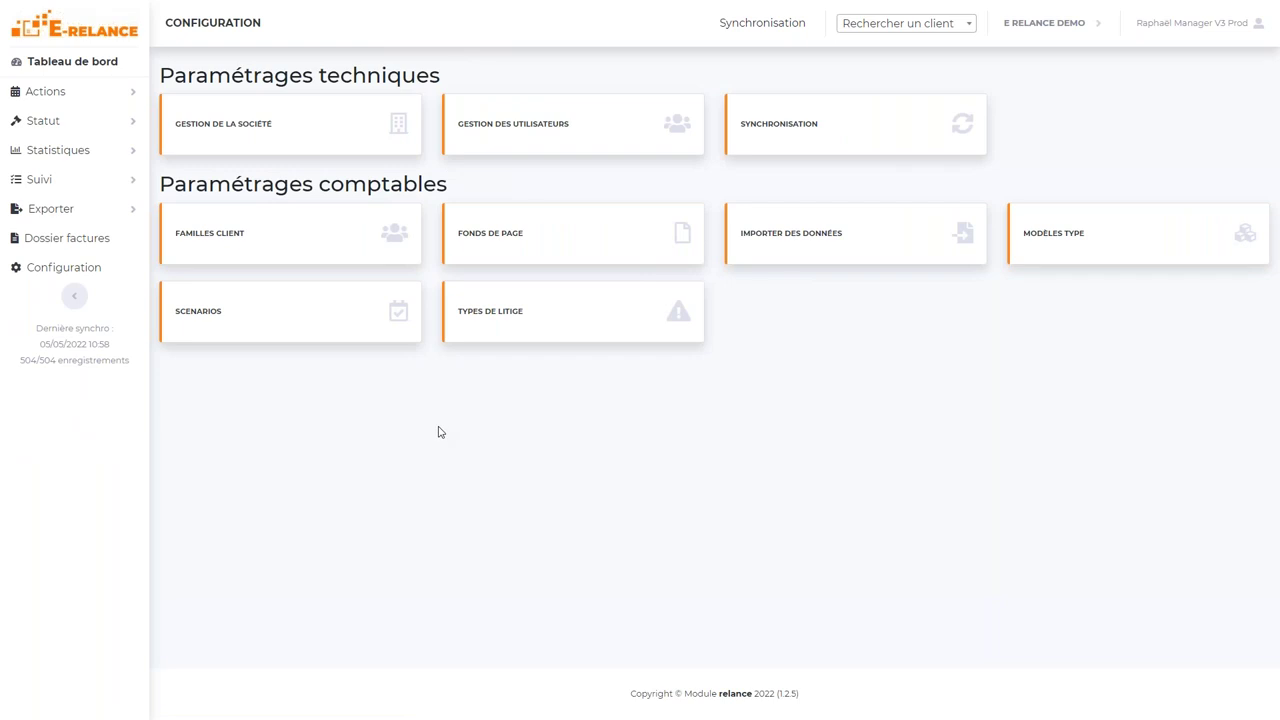
left_click(244, 244)
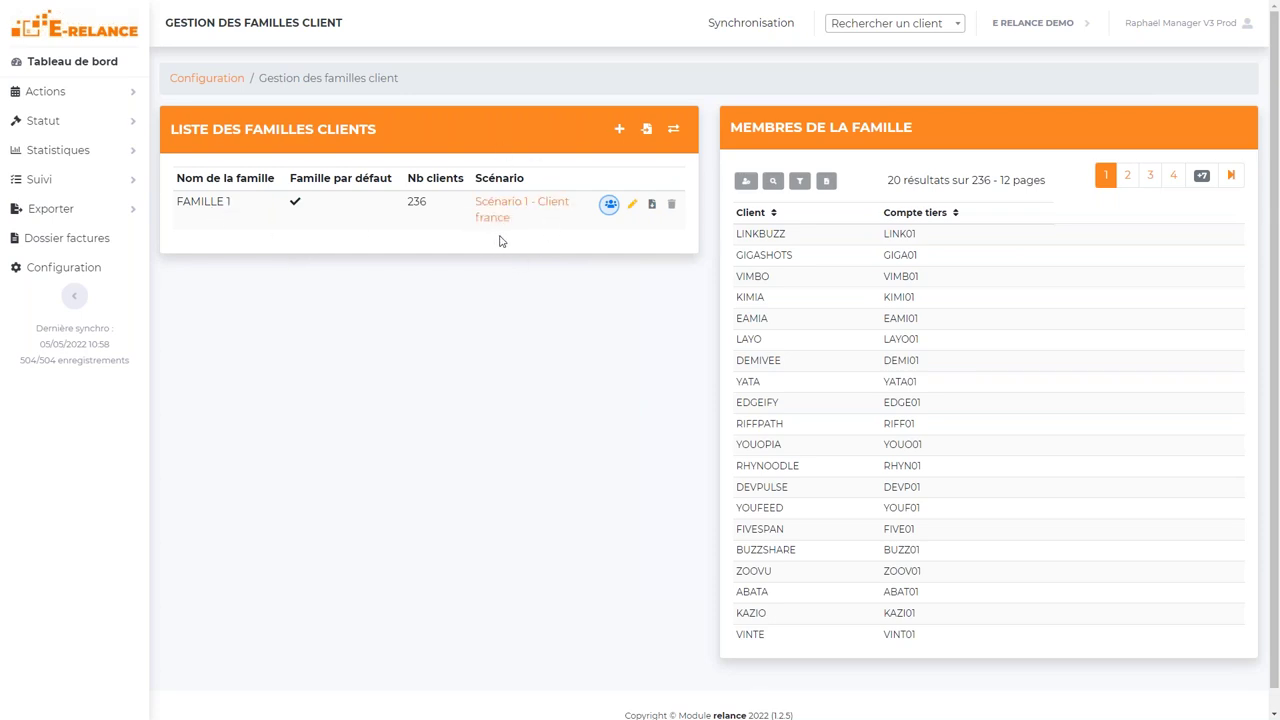
left_click(230, 78)
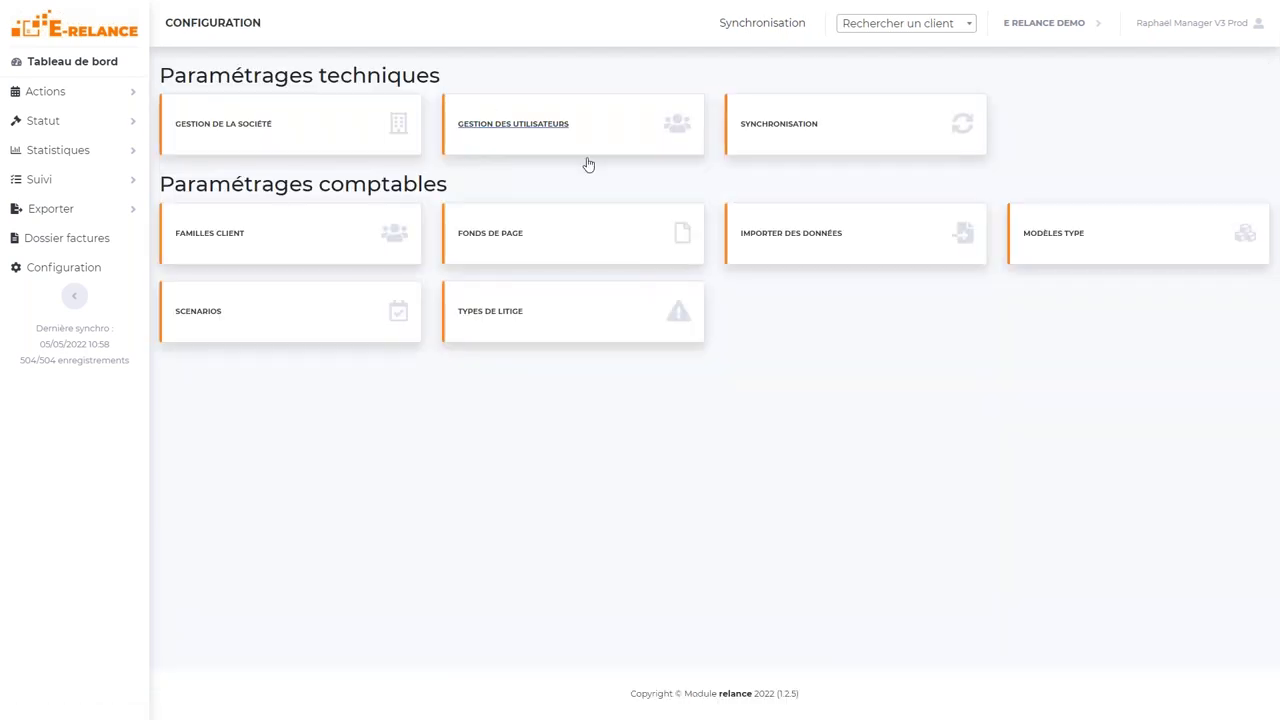
- Open Scénario 1 - Client france from the scenario settings and highlight the trigger of its R0 - avis échéance stage
left_click(225, 330)
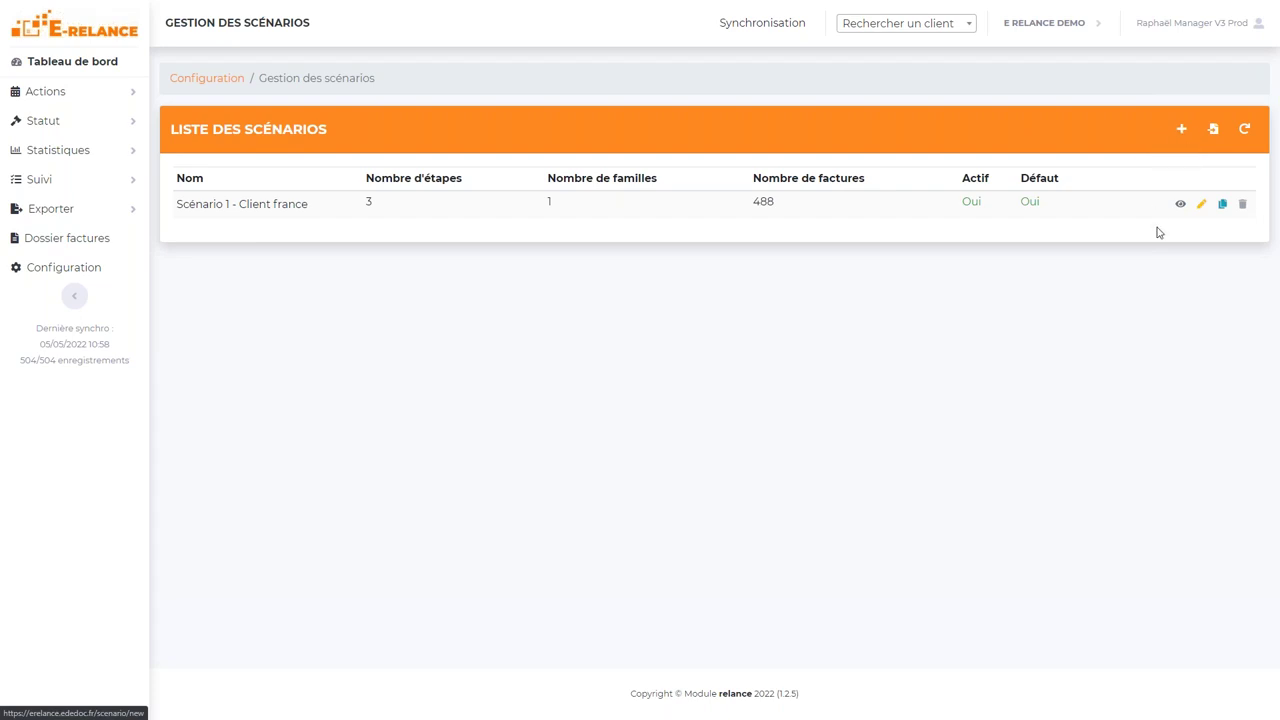
left_click(1180, 203)
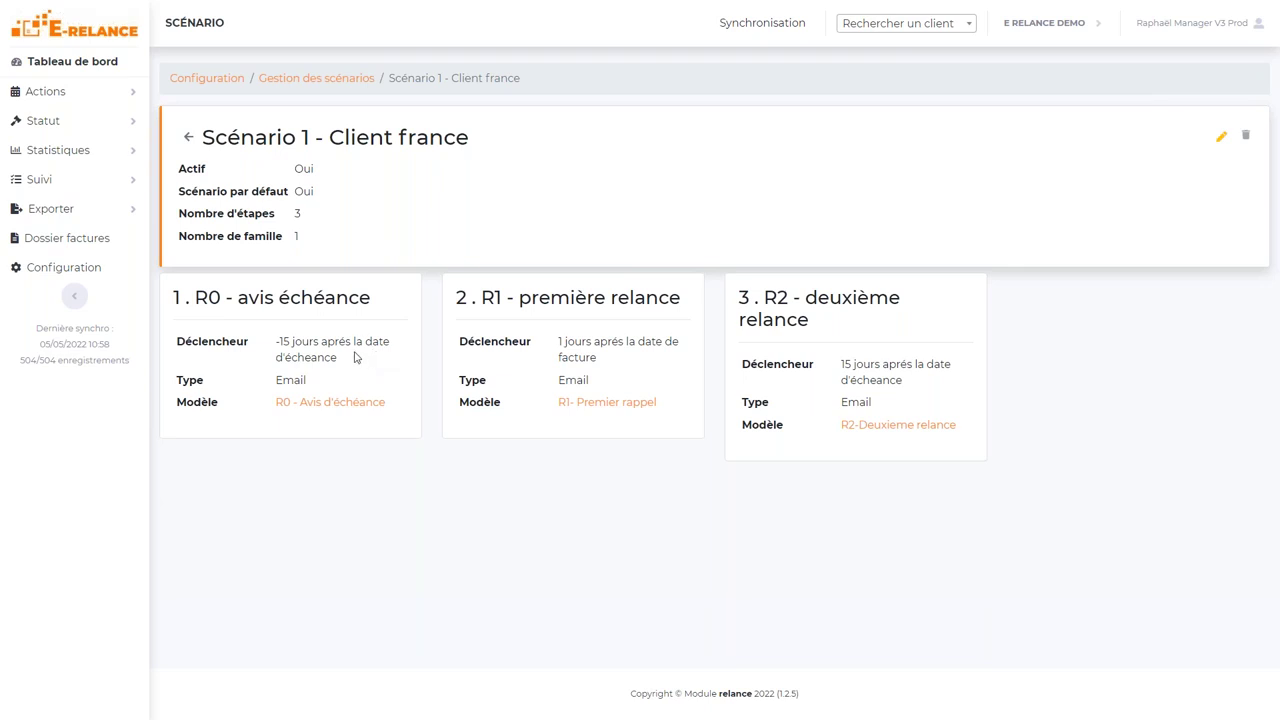
left_click_drag(338, 357, 278, 338)
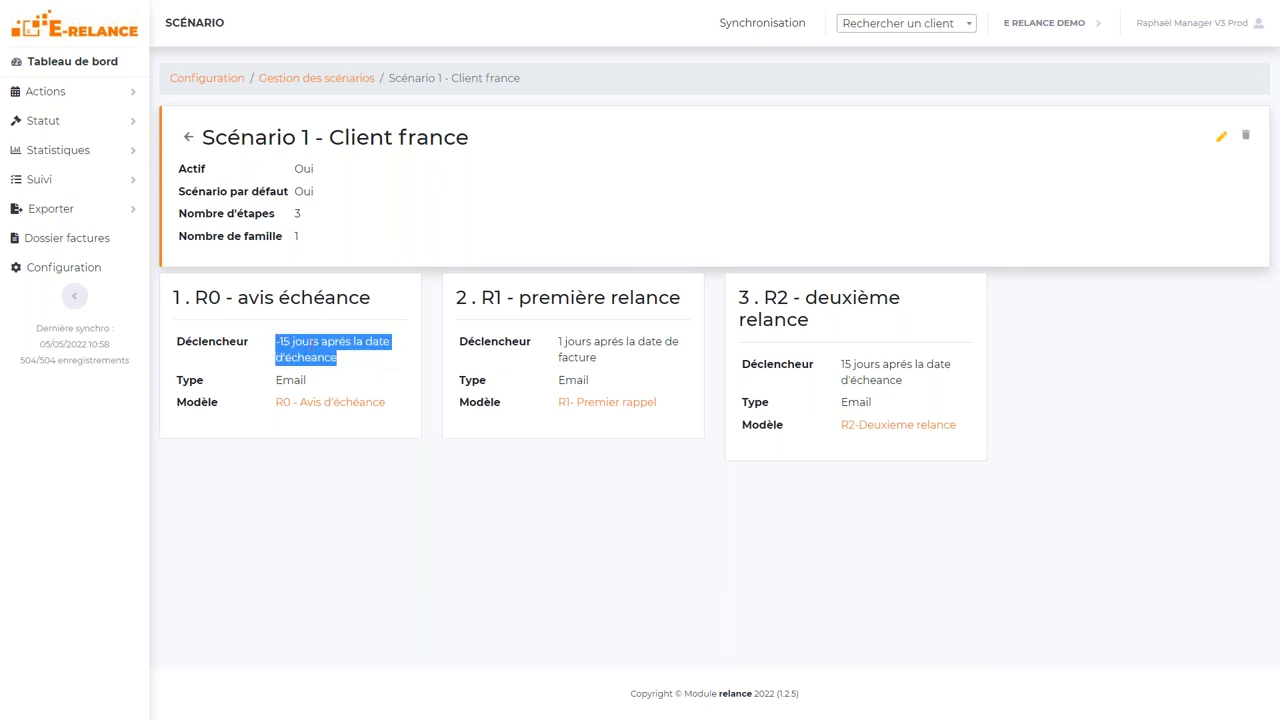
left_click(366, 368)
left_click_drag(336, 357, 267, 341)
left_click(339, 345)
double_click(339, 345)
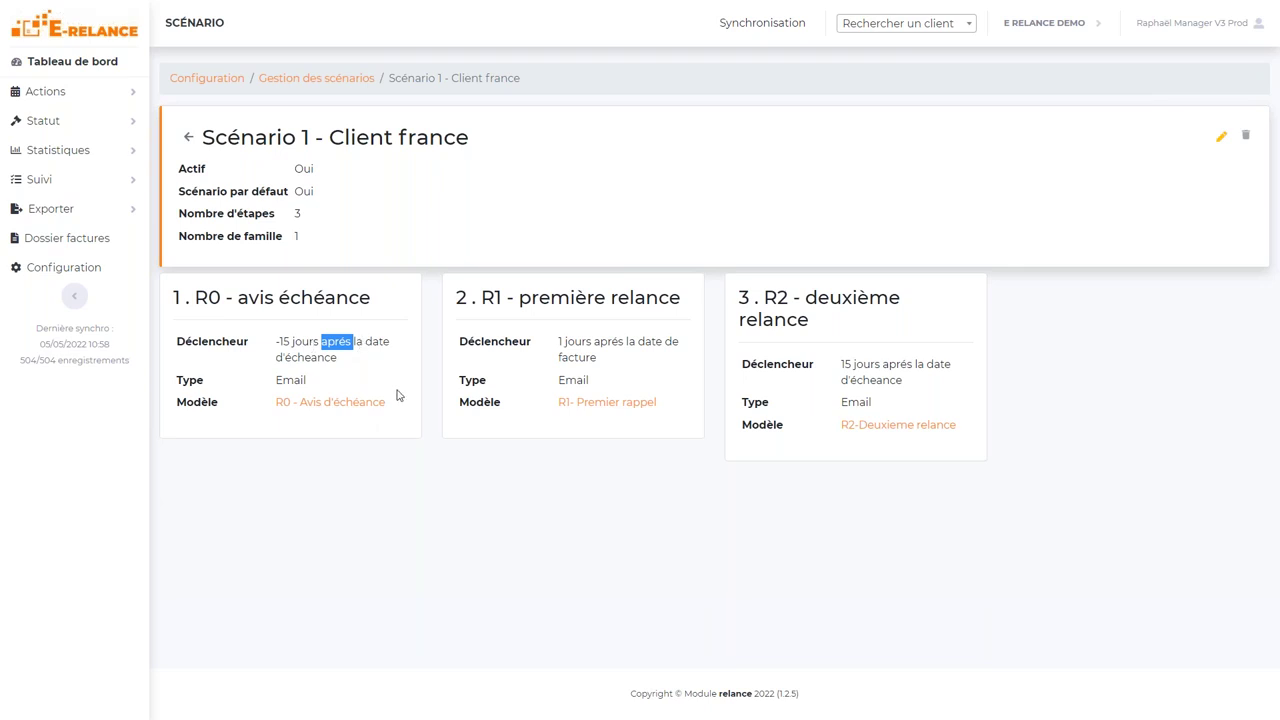
- Highlight the Email type of the R0 stage and the triggers of the R1 - première relance and R2 - deuxième relance stages
left_click_drag(355, 392, 265, 381)
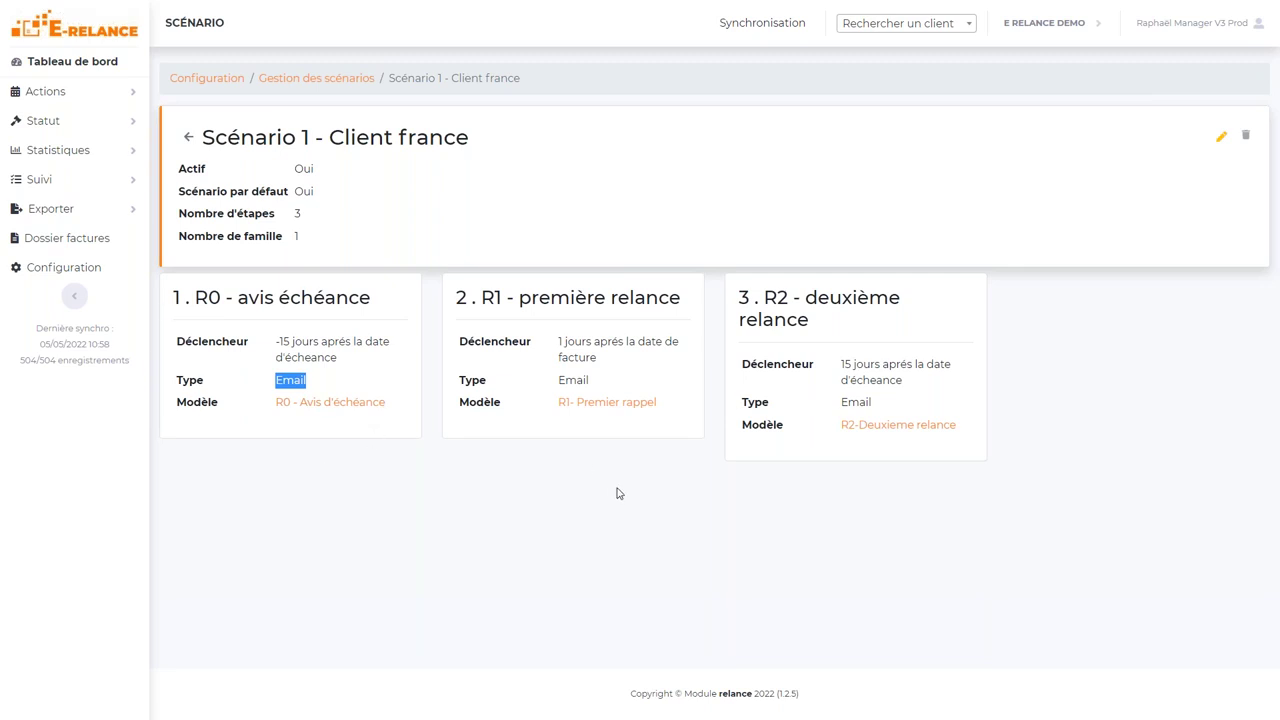
left_click_drag(624, 360, 563, 342)
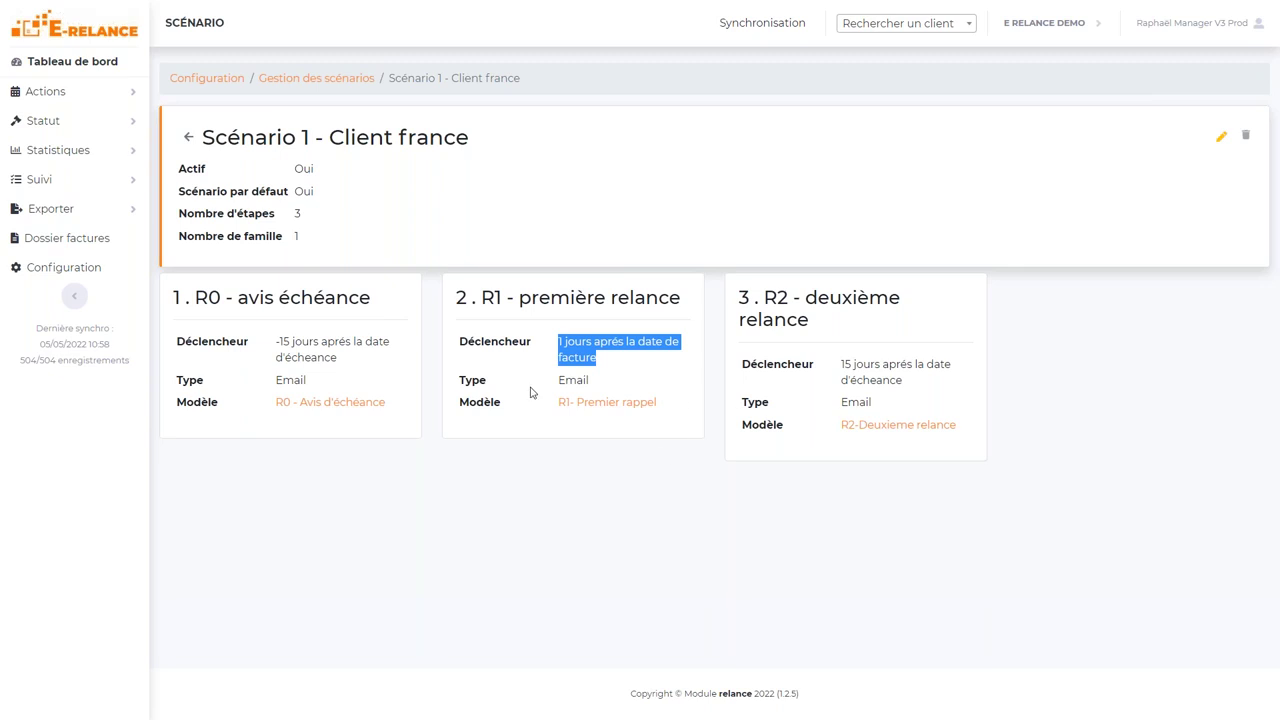
left_click(925, 380)
left_click_drag(925, 380, 951, 318)
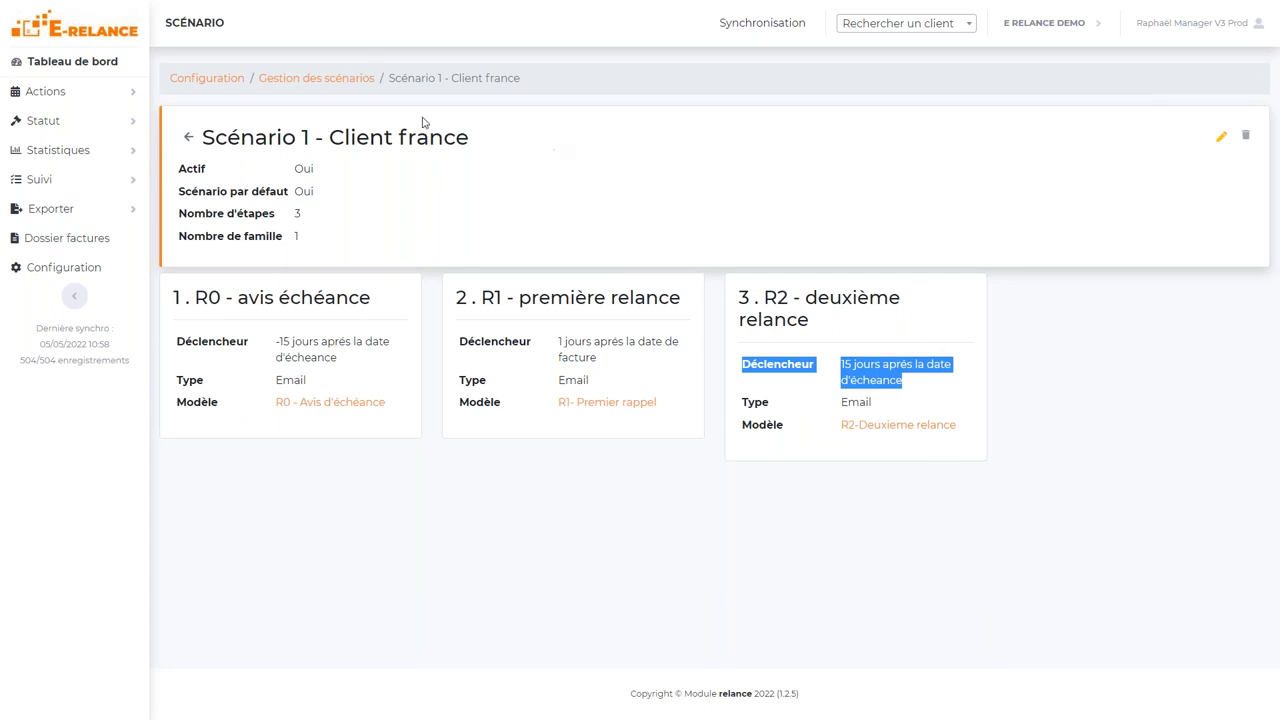
- Start a new scenario from the scenario list and add four stages to it
left_click(314, 79)
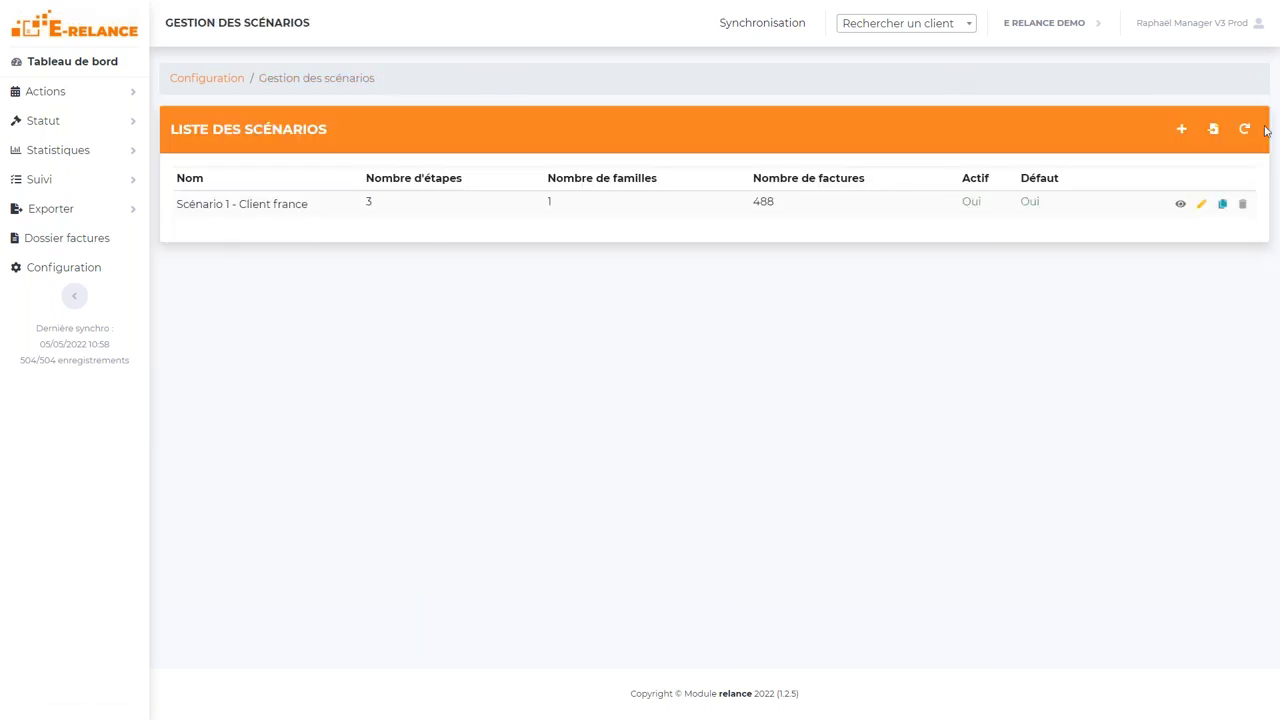
left_click(1180, 129)
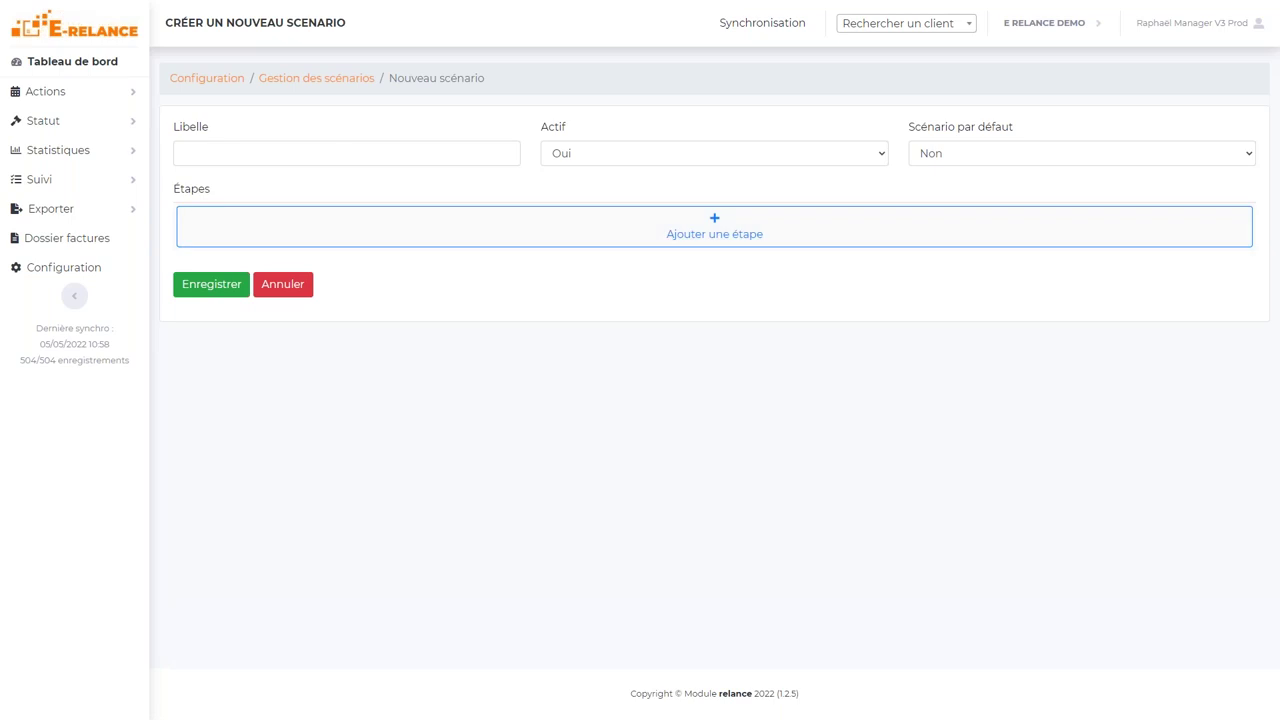
left_click(365, 141)
left_click(652, 135)
left_click(450, 231)
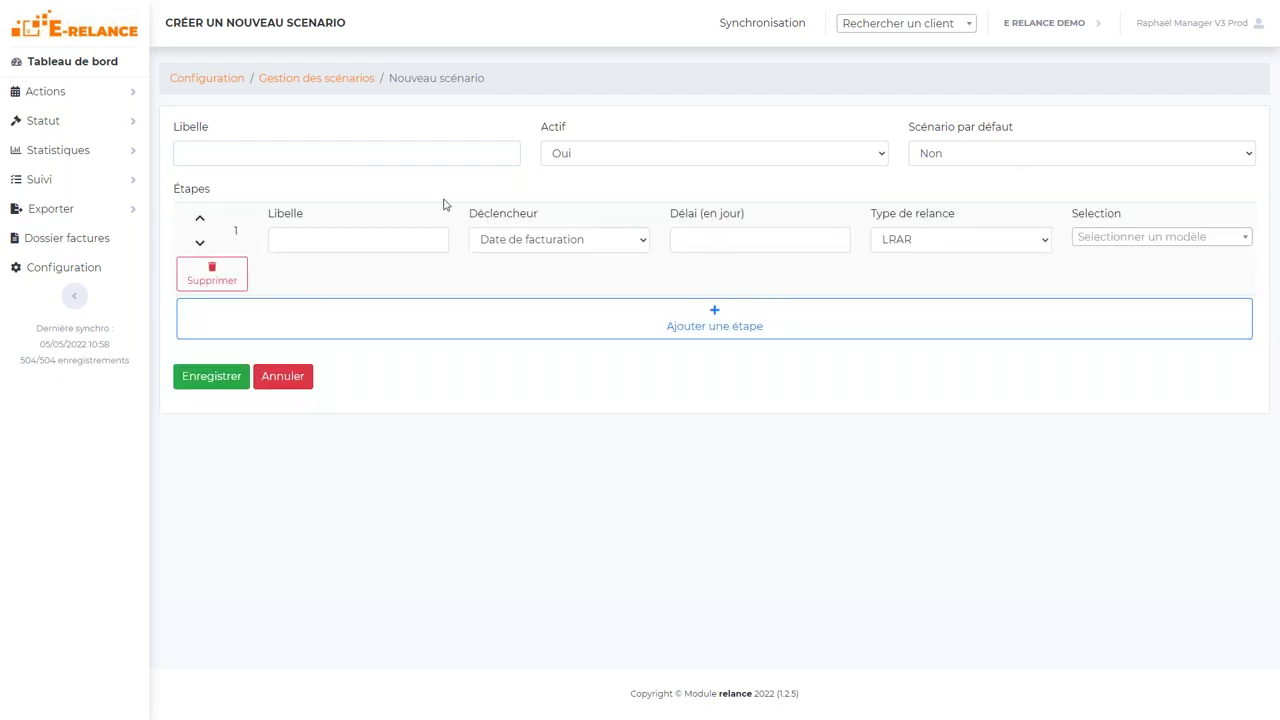
left_click(470, 320)
left_click(491, 405)
left_click(517, 505)
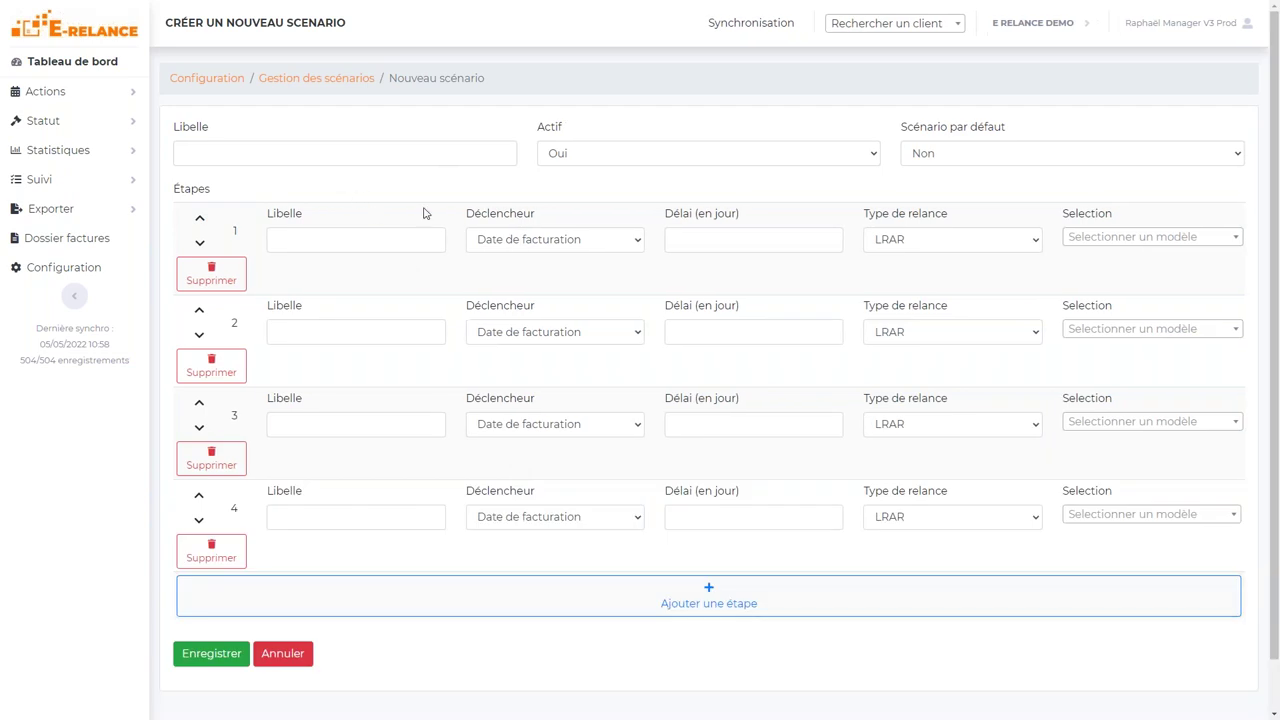
- Configure the first stage with trigger Date d'échéance, a delay of -7 days, reminder type MAIL and the model R0 - Avis d'échéance
left_click(607, 242)
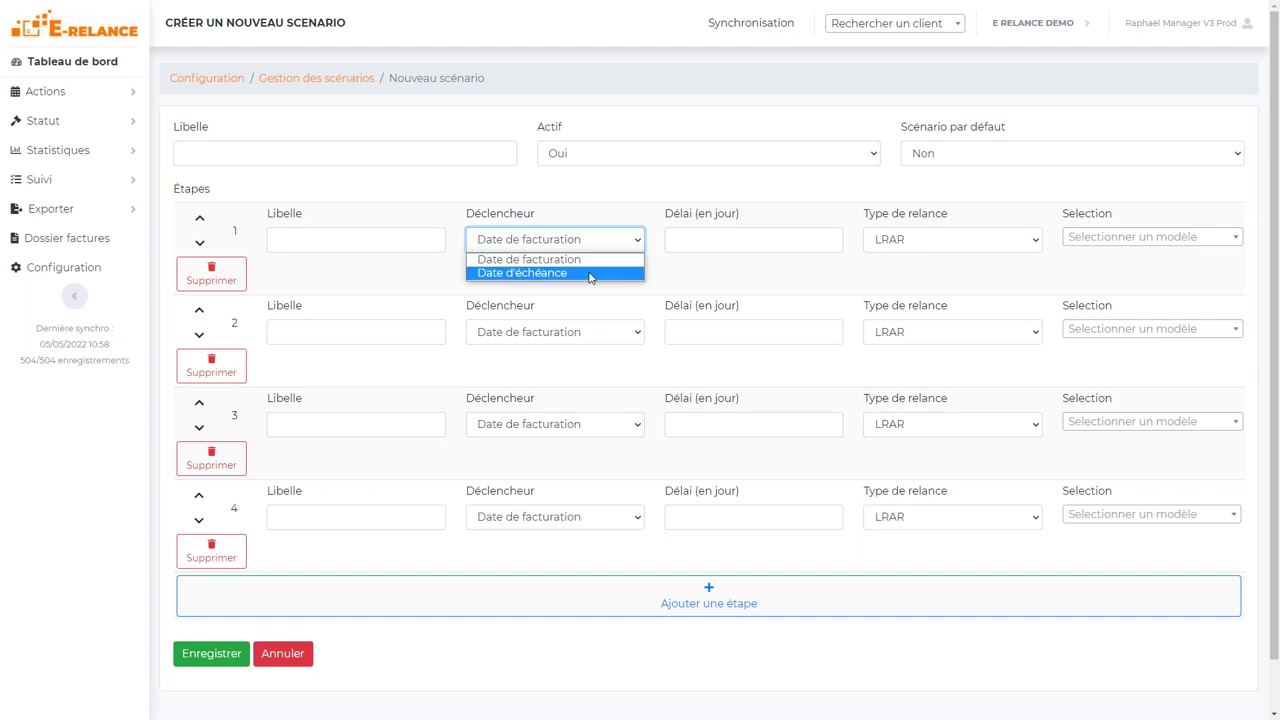
left_click(589, 274)
left_click(700, 241)
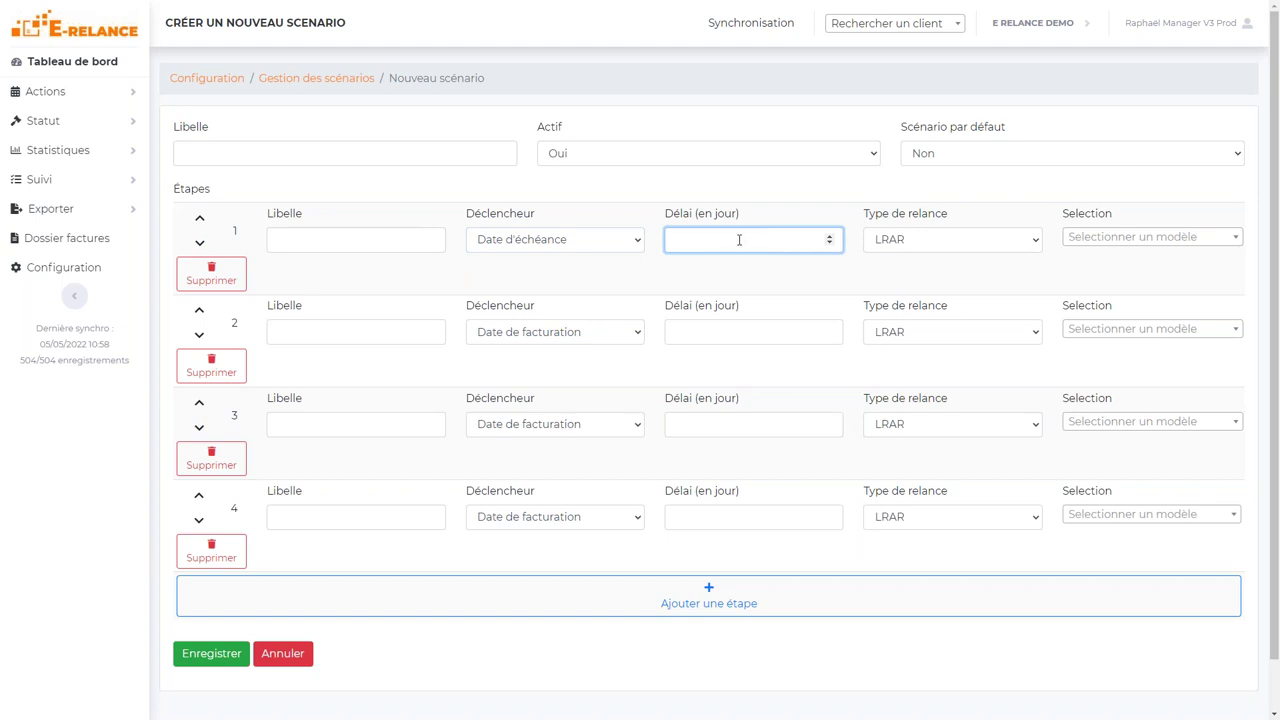
type("-7")
left_click(958, 236)
left_click(950, 316)
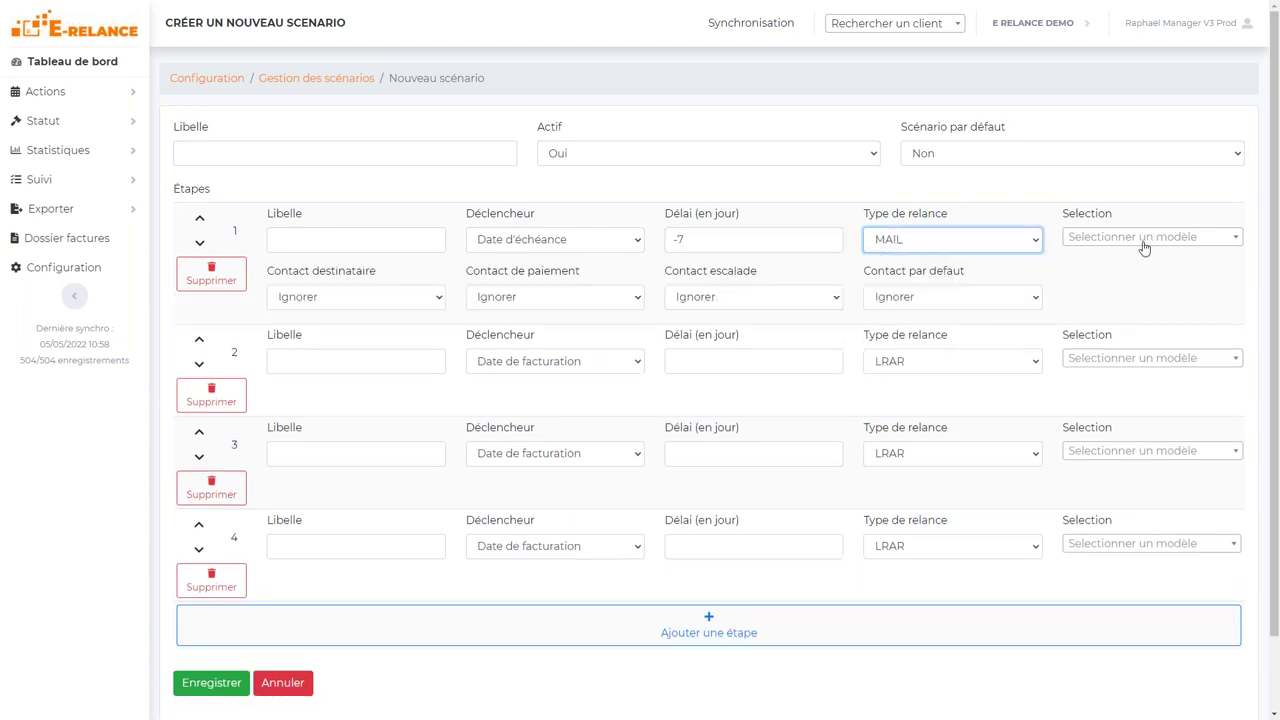
left_click(1123, 237)
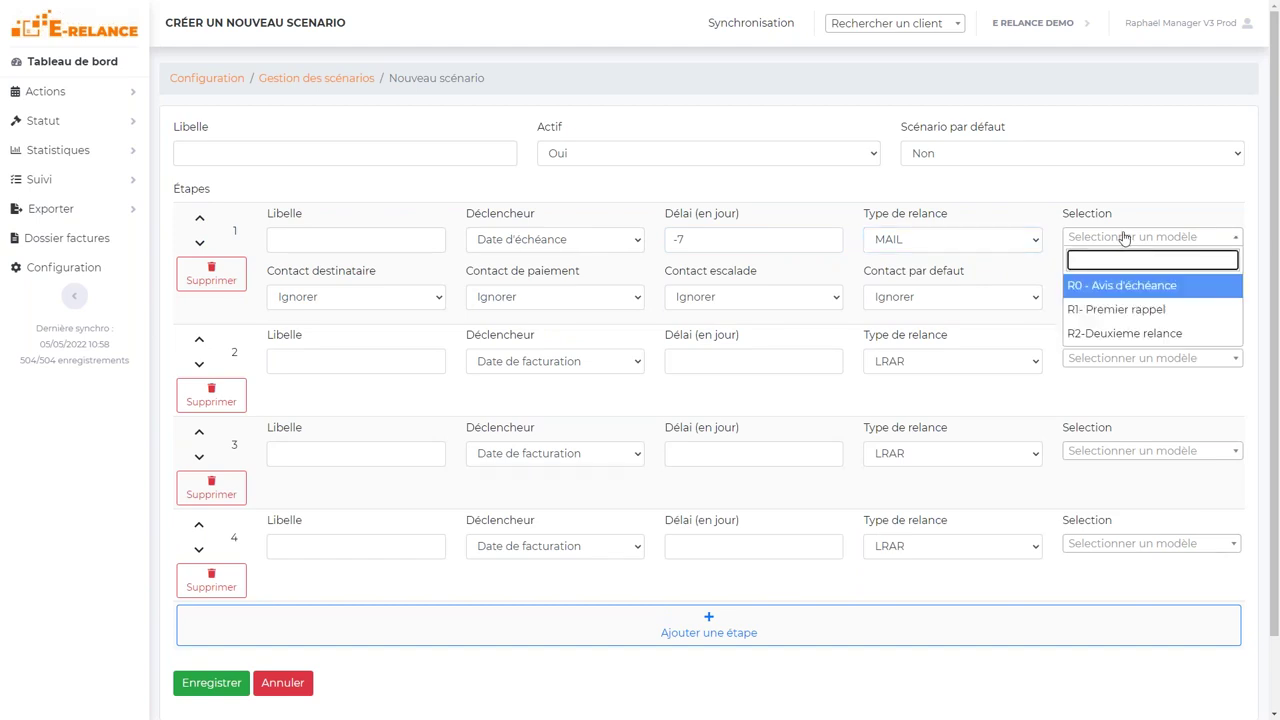
left_click(1140, 290)
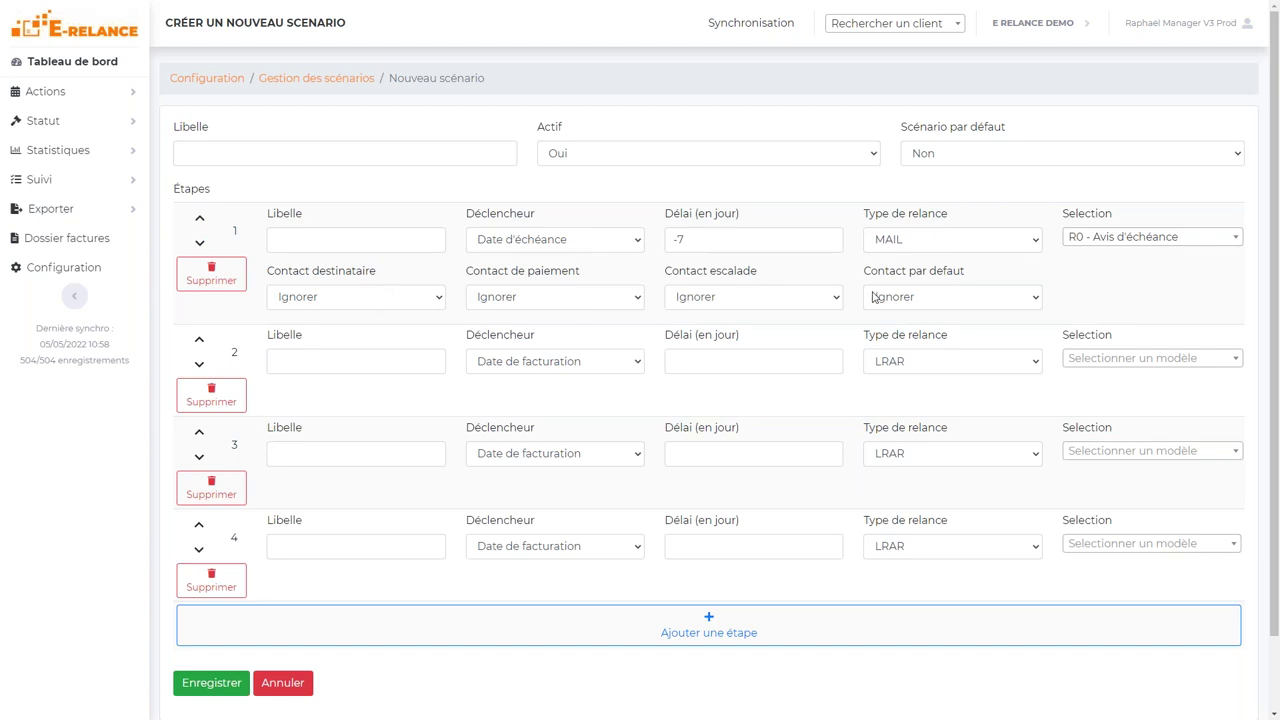
- Set the first stage's default contact to Destinataire, and return to the scenario list without saving the new scenario
left_click(910, 294)
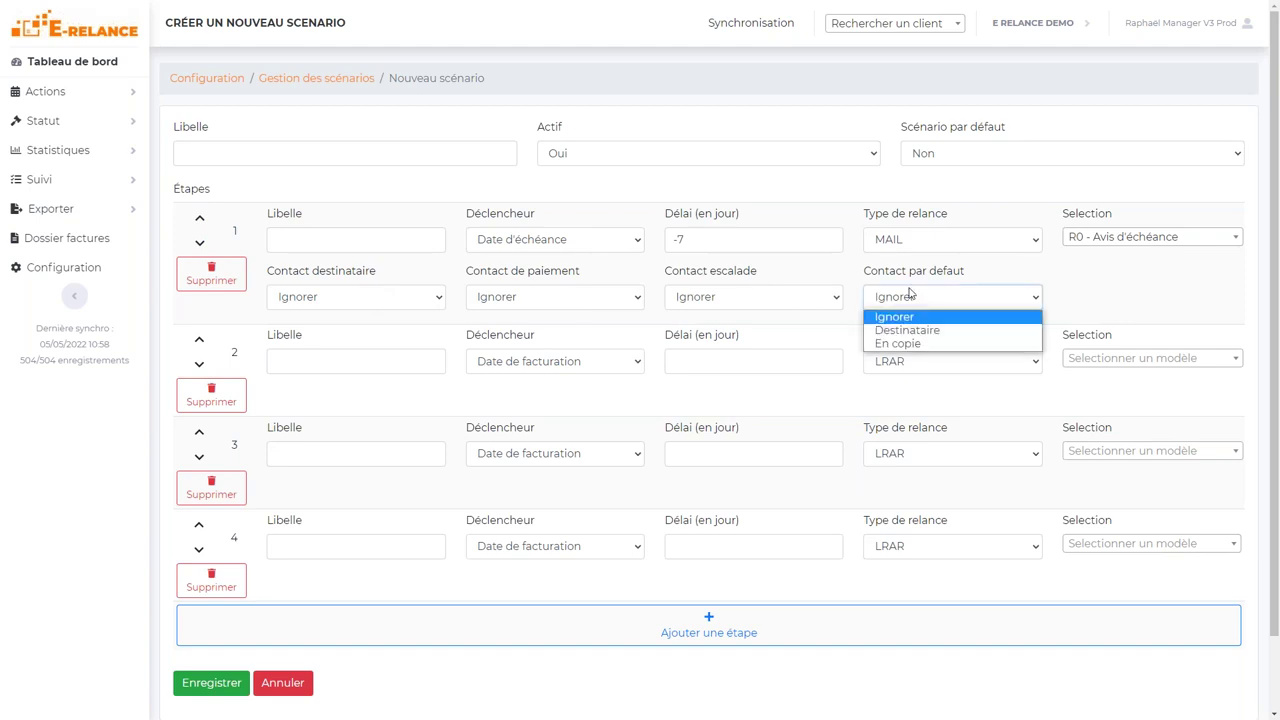
left_click(950, 331)
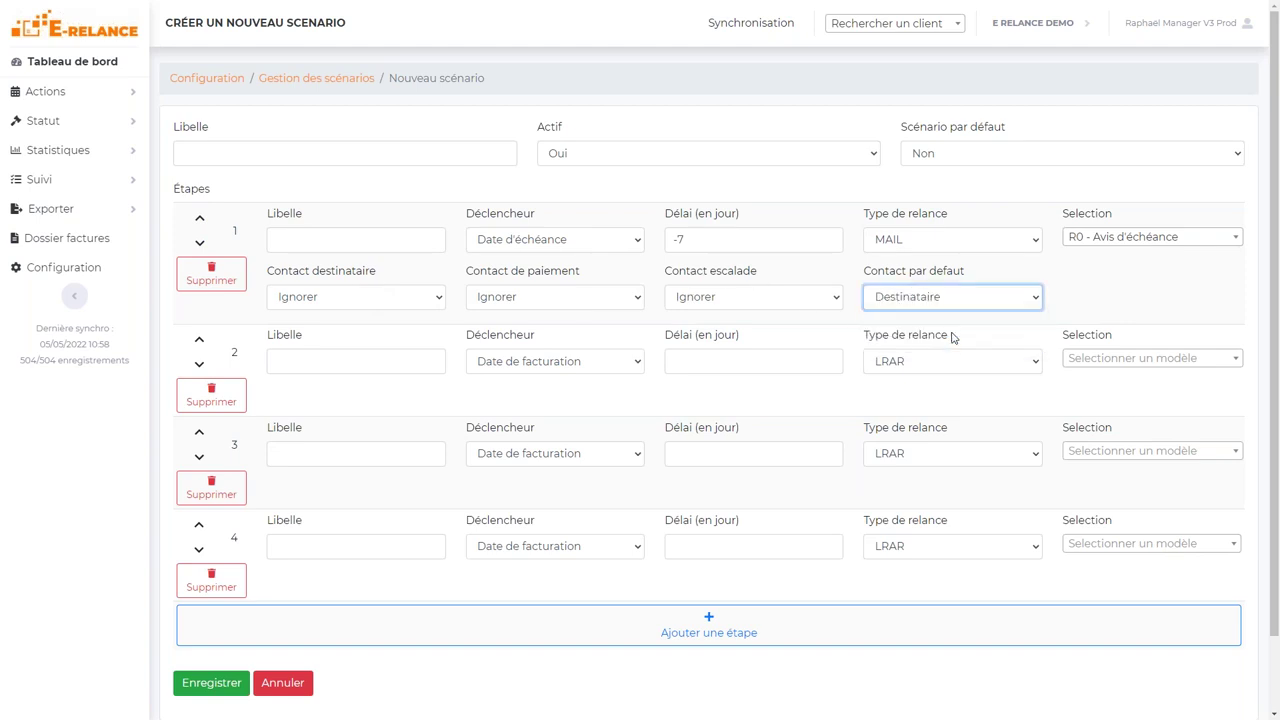
left_click(519, 300)
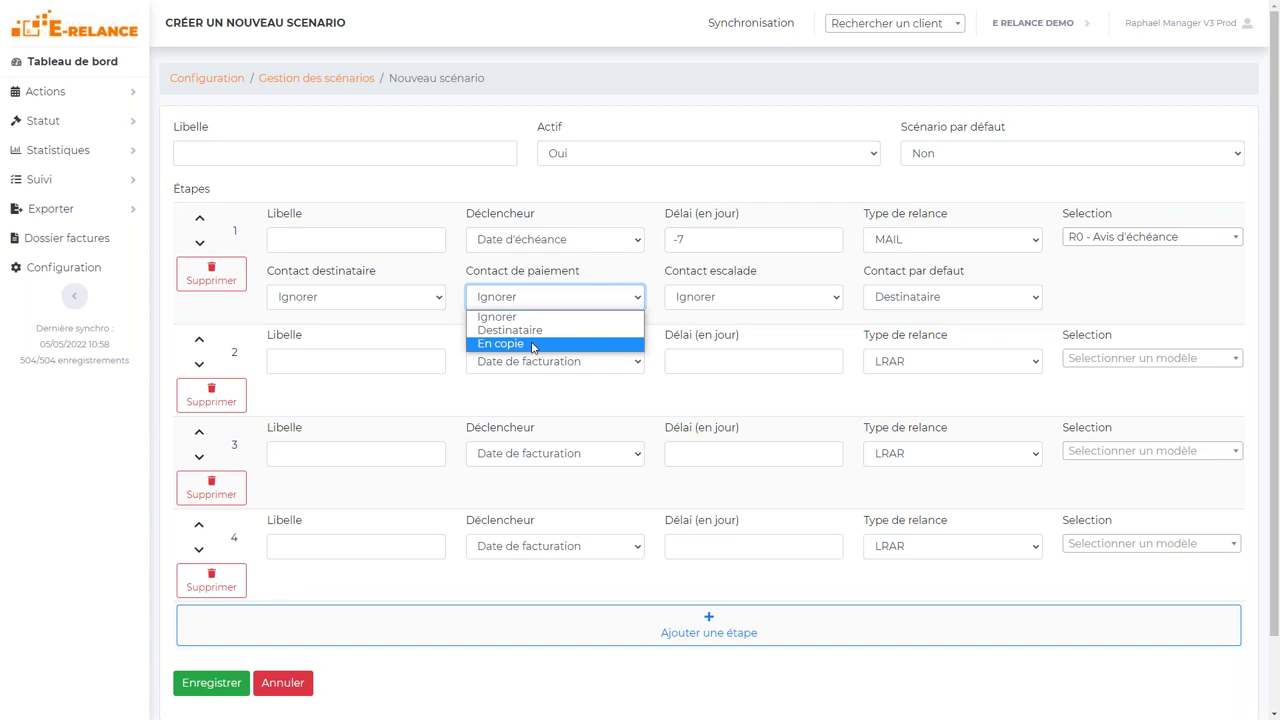
left_click(1171, 297)
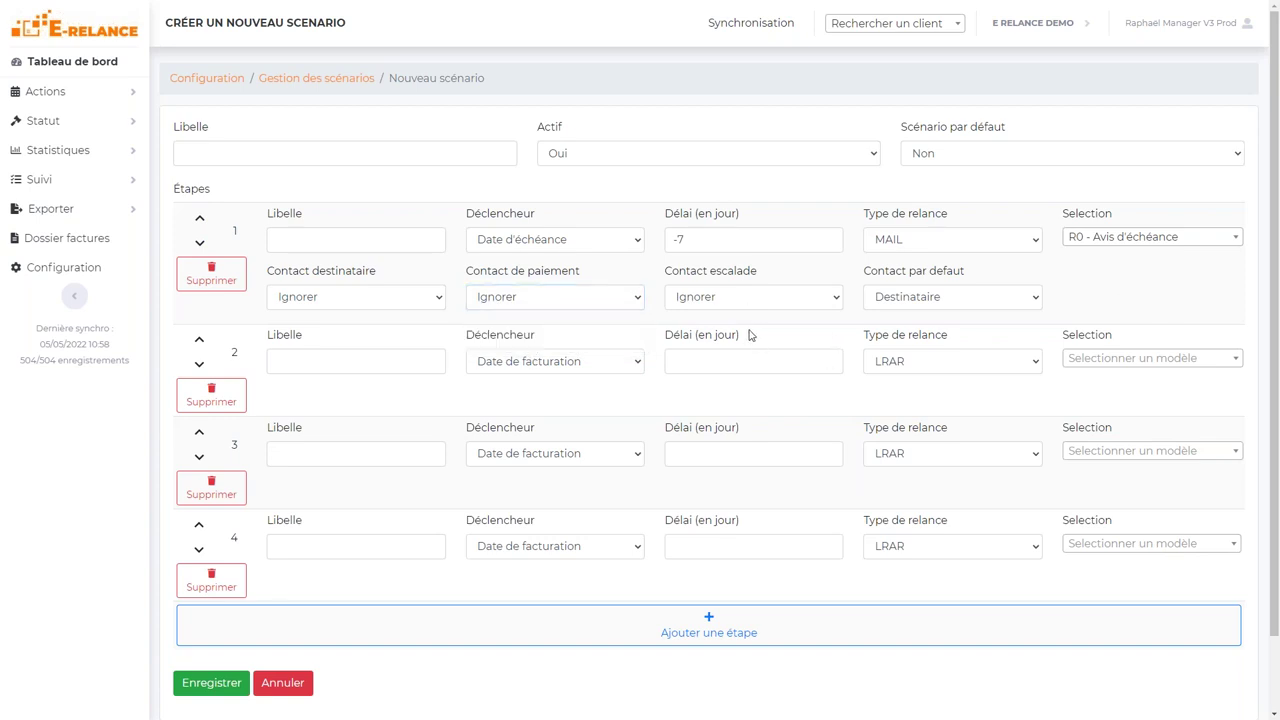
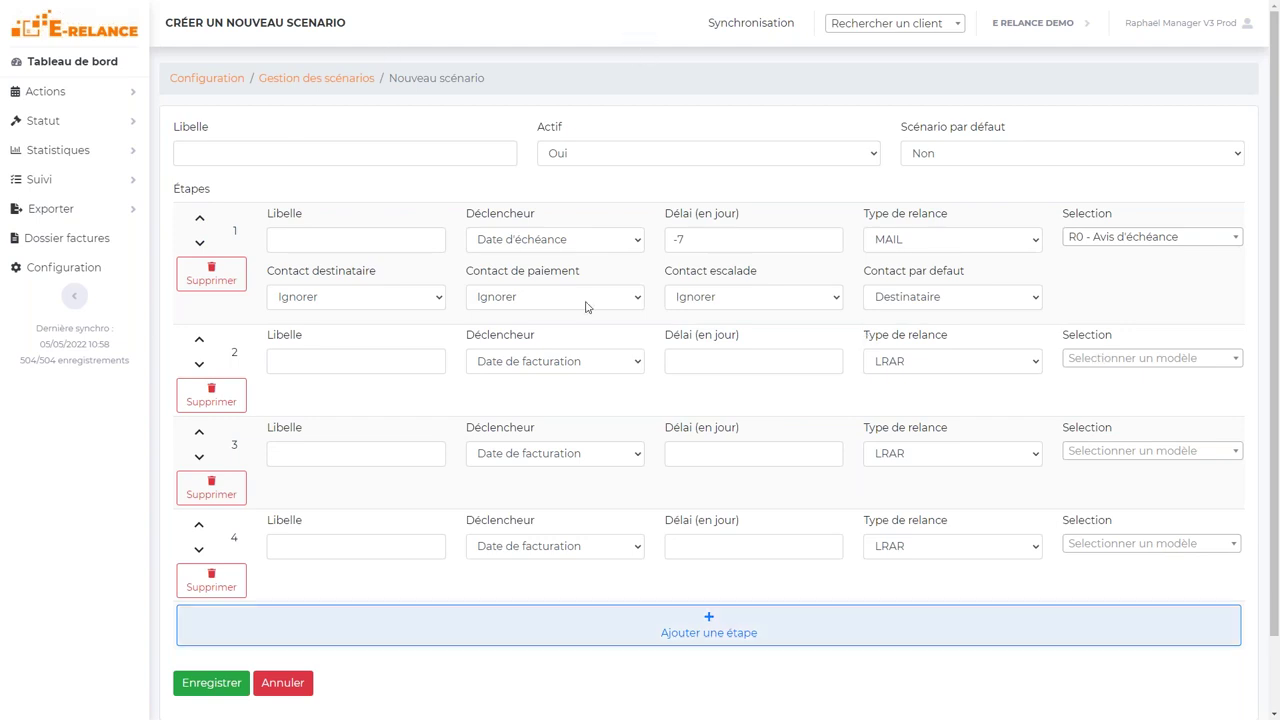
left_click(1174, 374)
left_click(1171, 271)
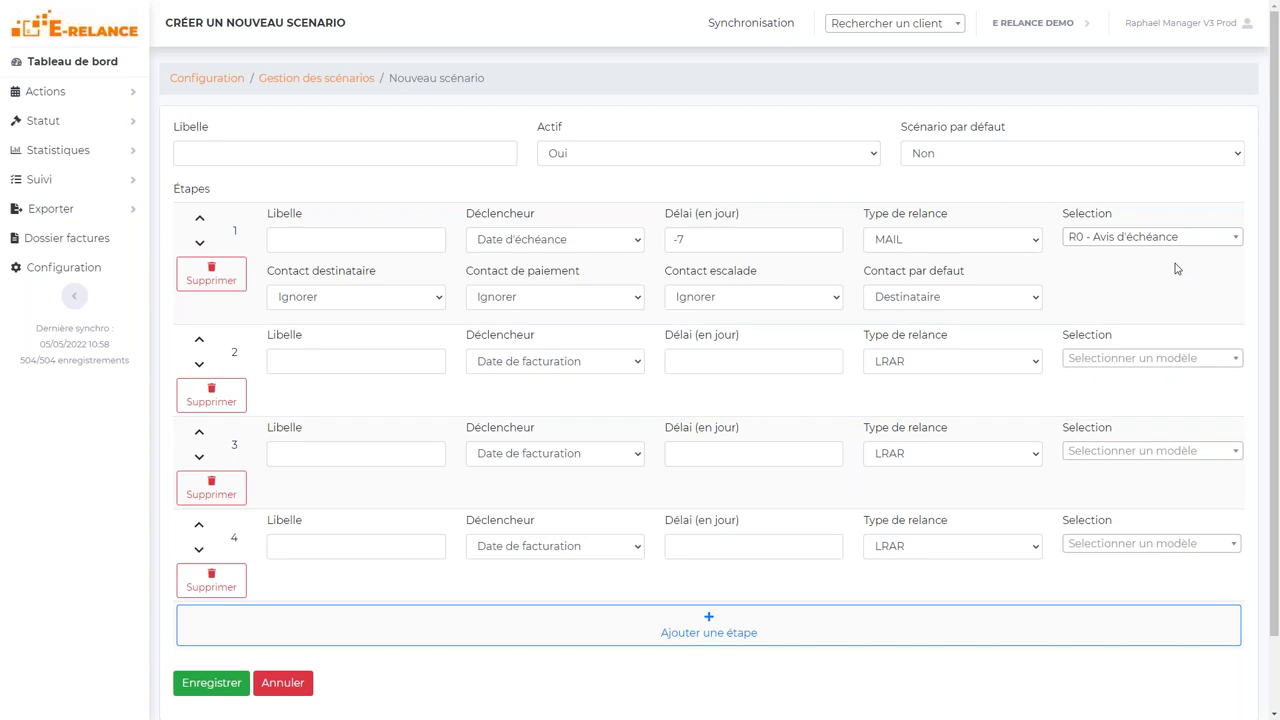
left_click(322, 86)
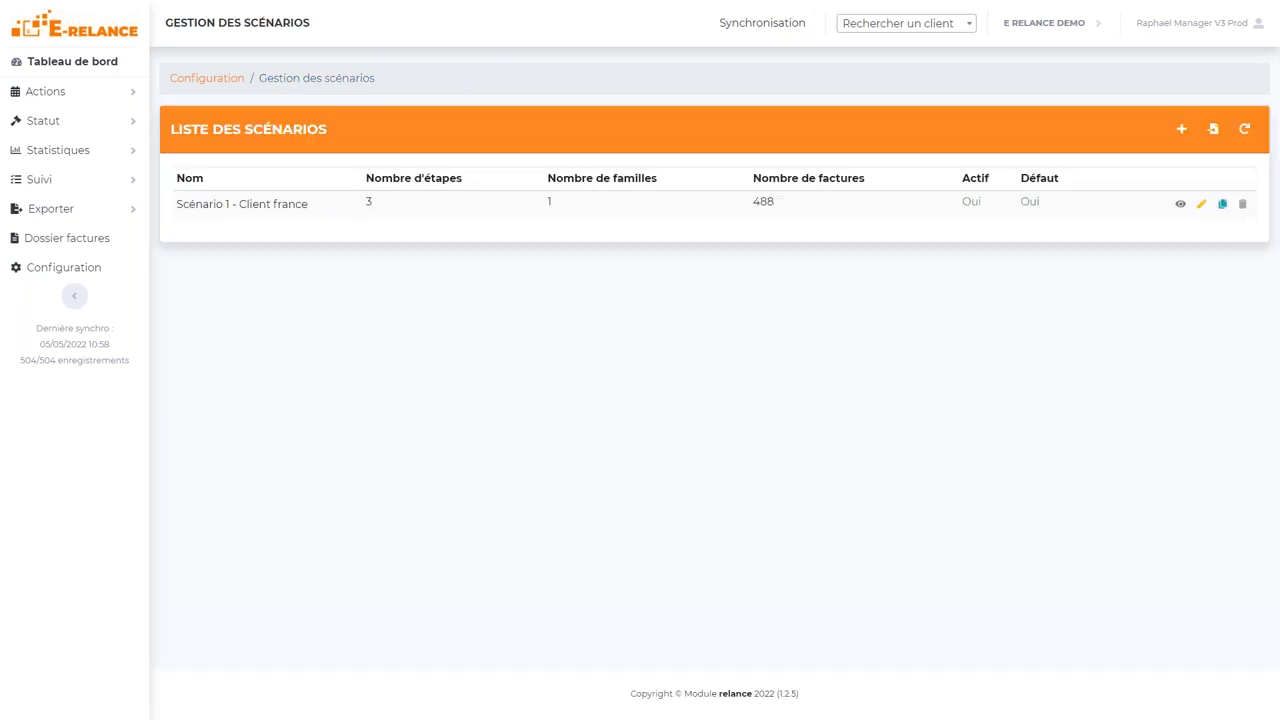
- Open the Modèles type settings and look through the letter, registered letter, SMS and email models
left_click(207, 78)
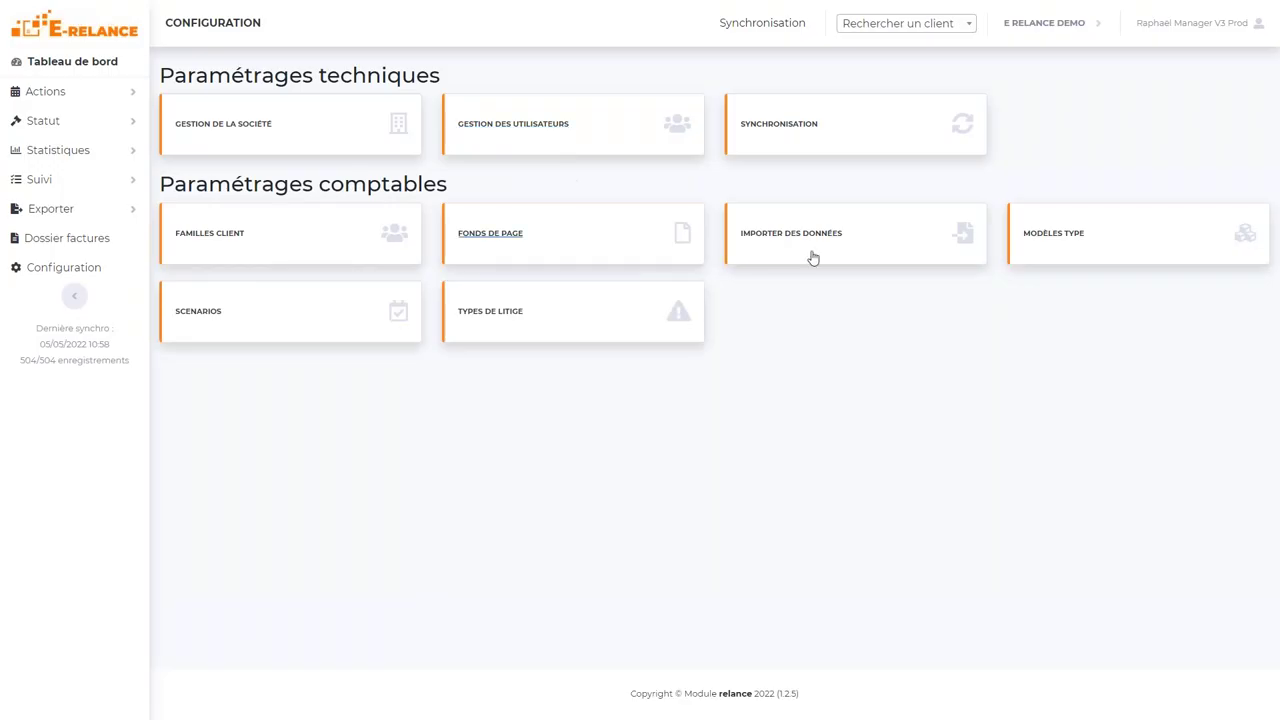
left_click(1051, 244)
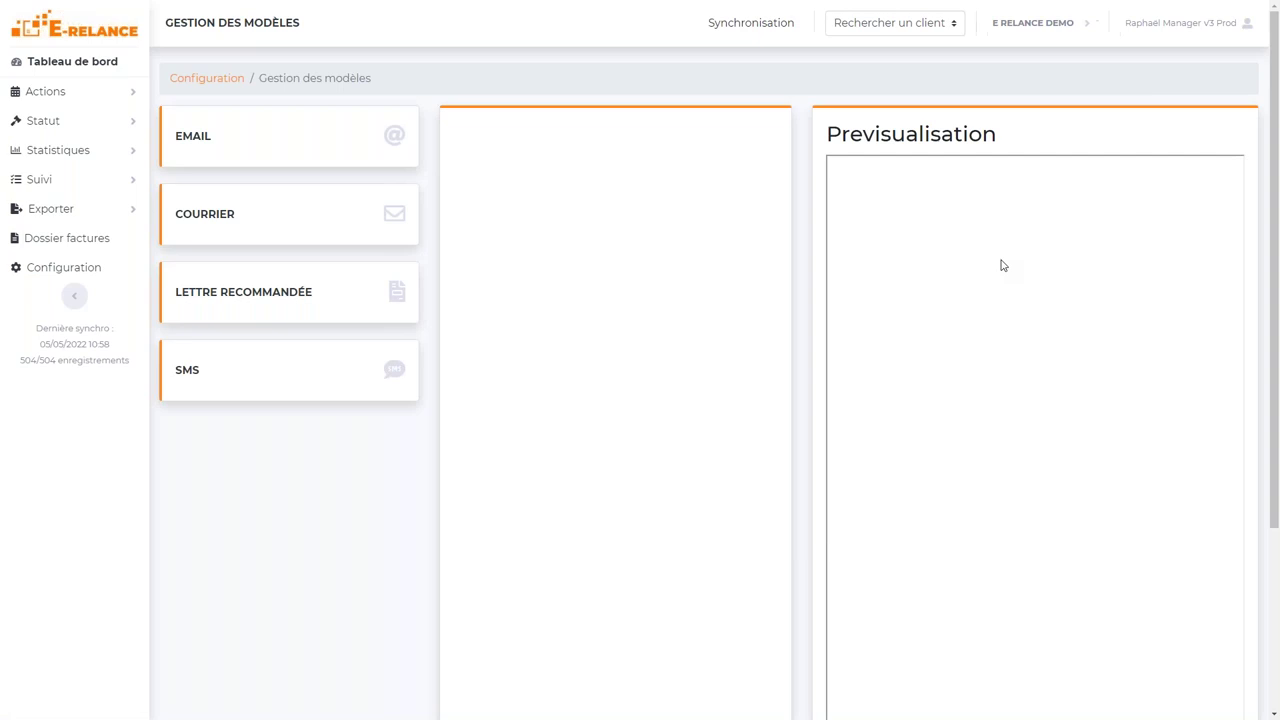
left_click(260, 213)
left_click(250, 298)
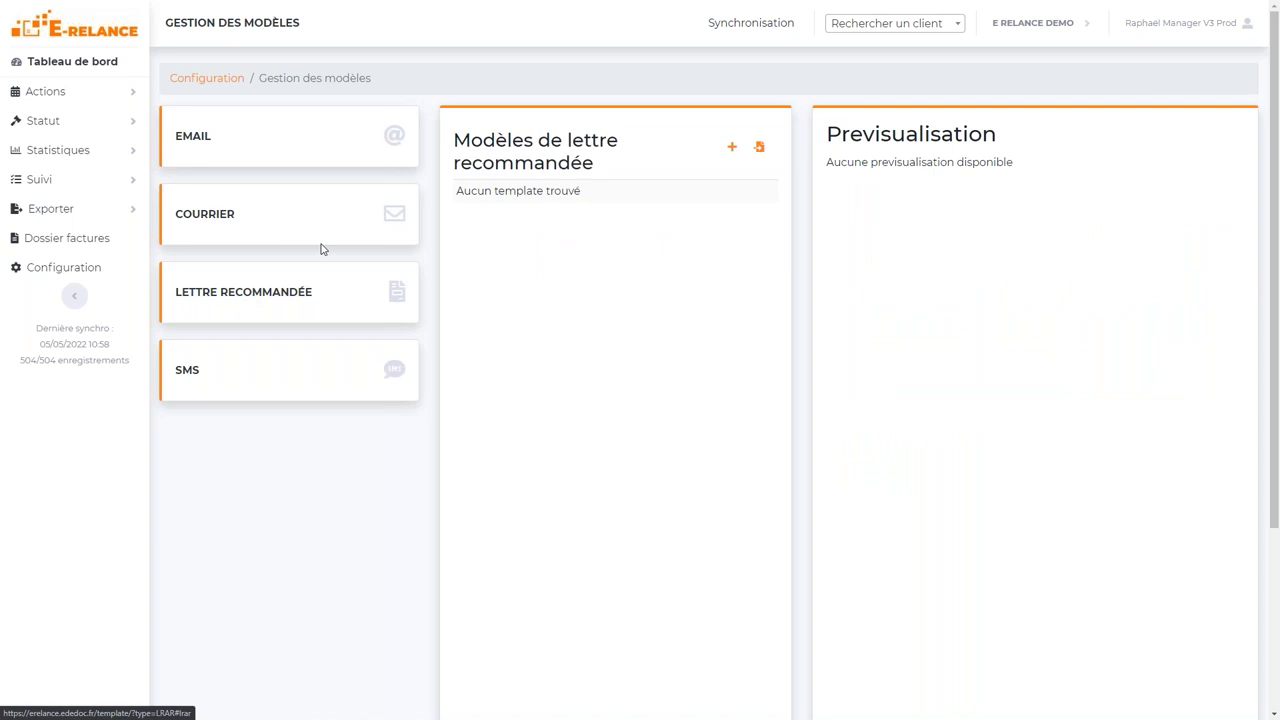
left_click(324, 372)
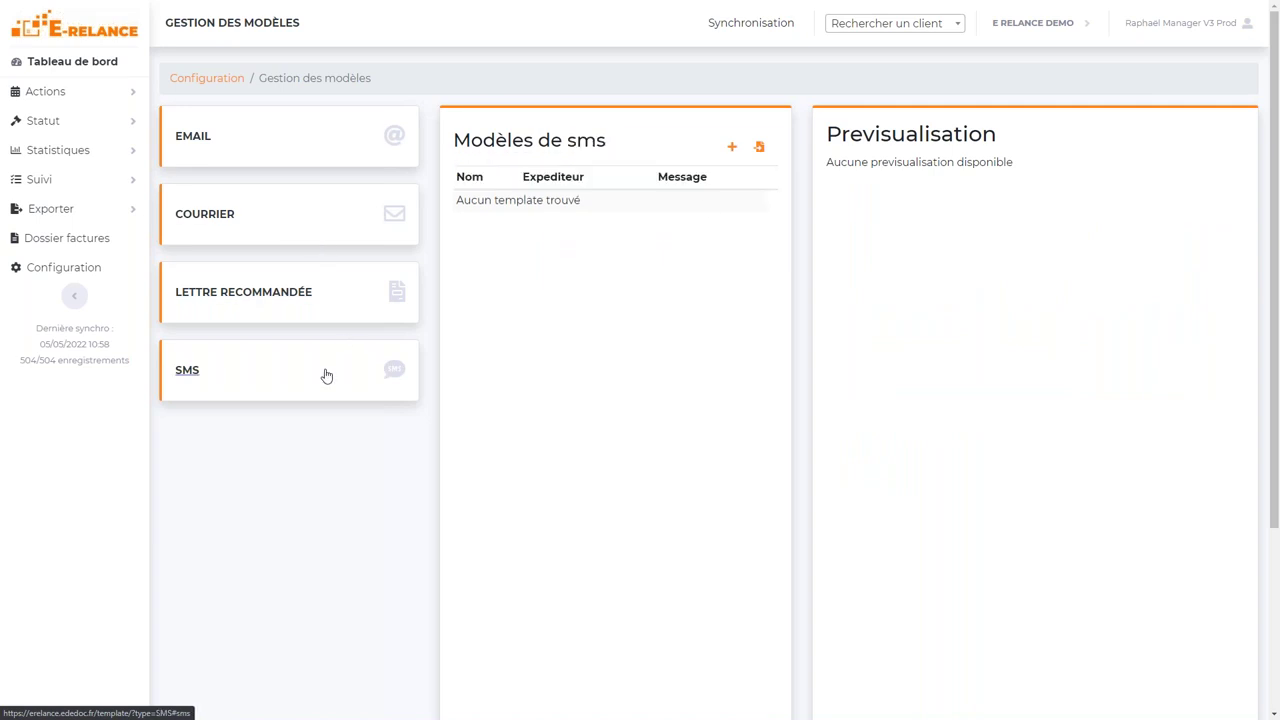
left_click(323, 135)
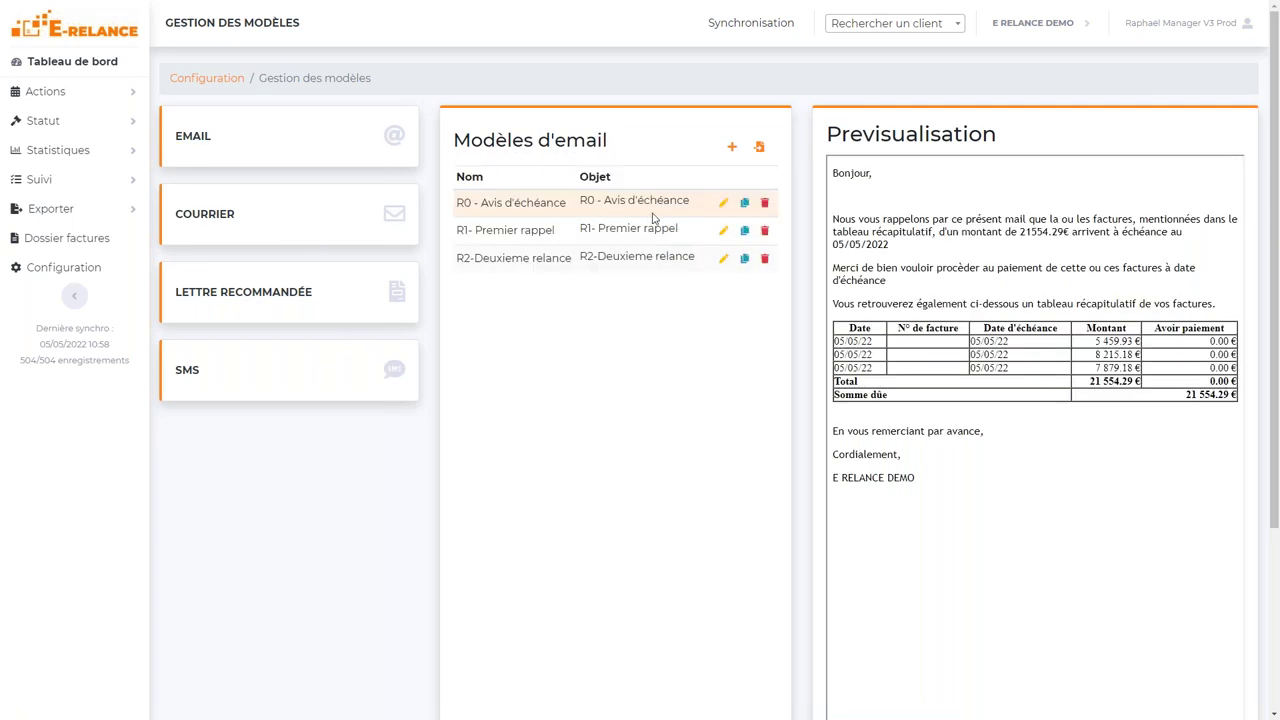
- Start a new email model and review the variables available for insertion in the message body
left_click(732, 147)
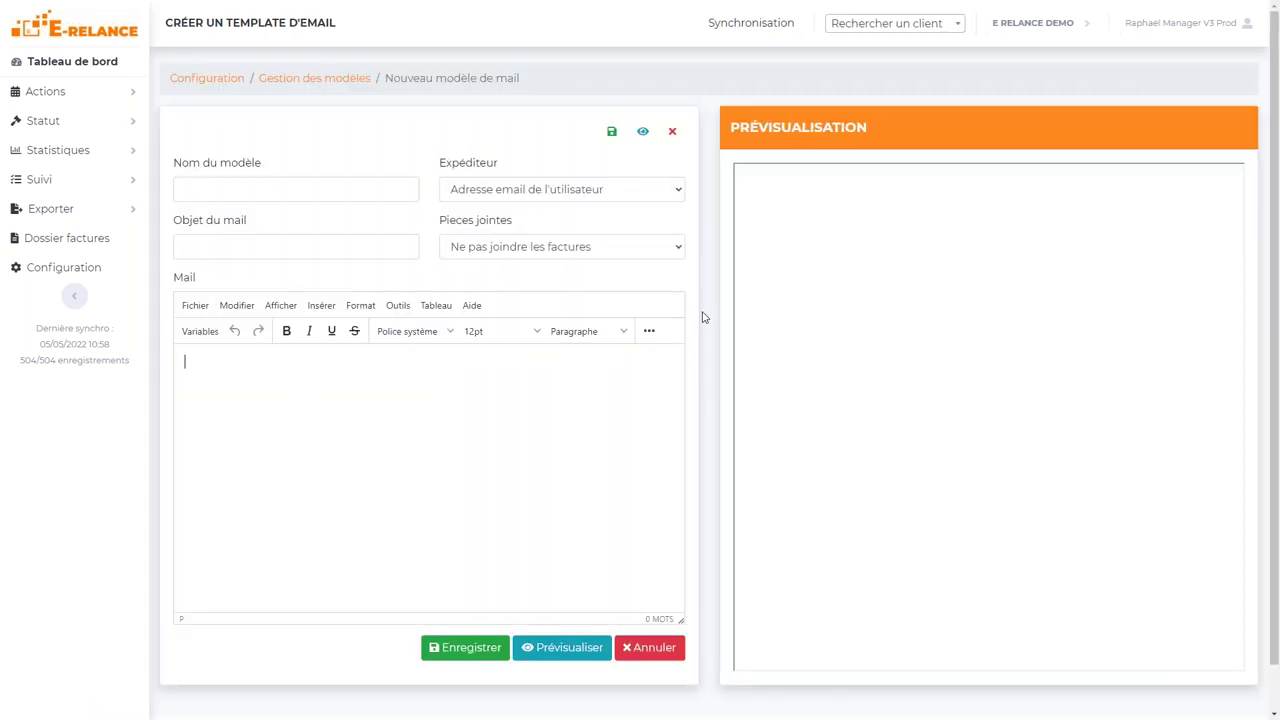
left_click(390, 376)
left_click(211, 341)
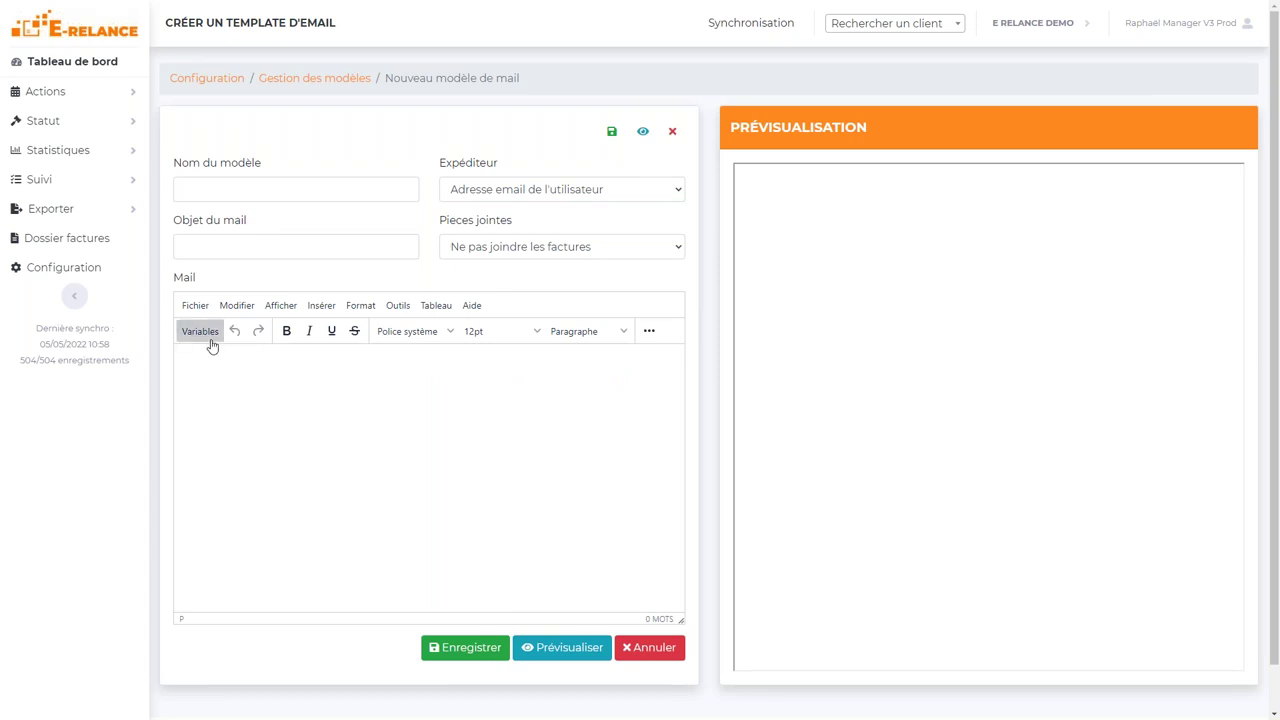
left_click(637, 362)
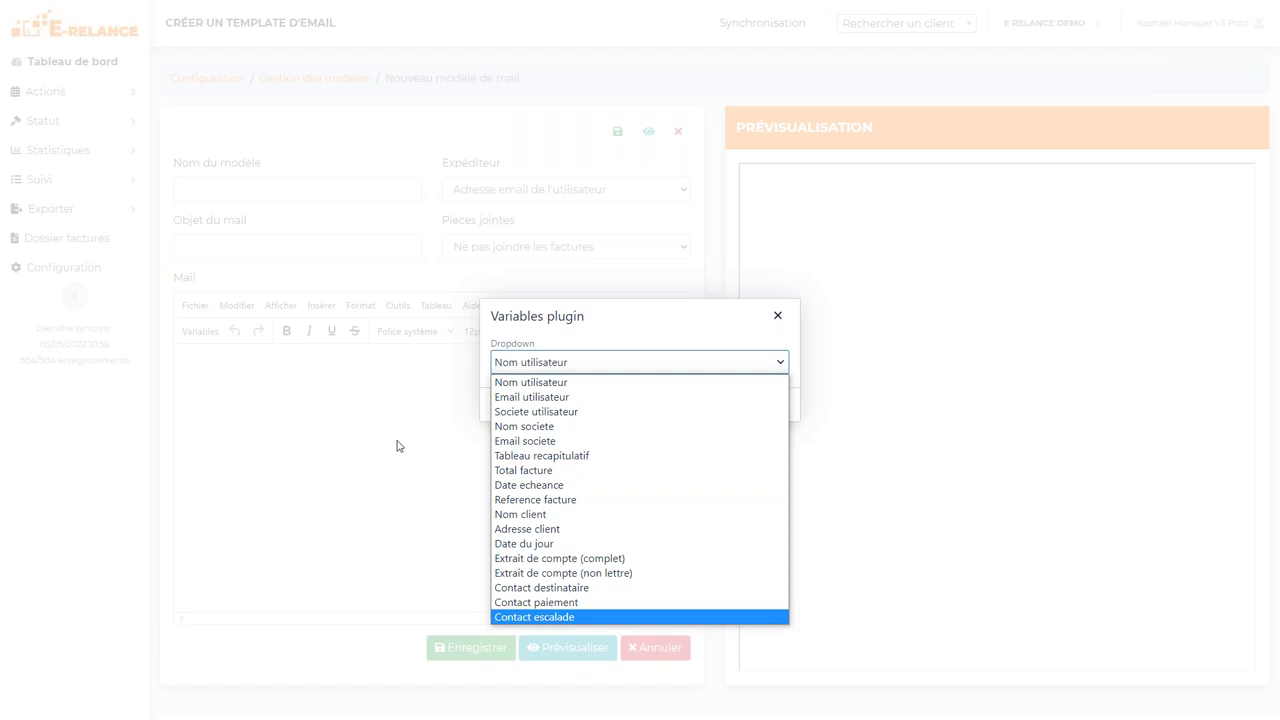
left_click(777, 315)
left_click(777, 315)
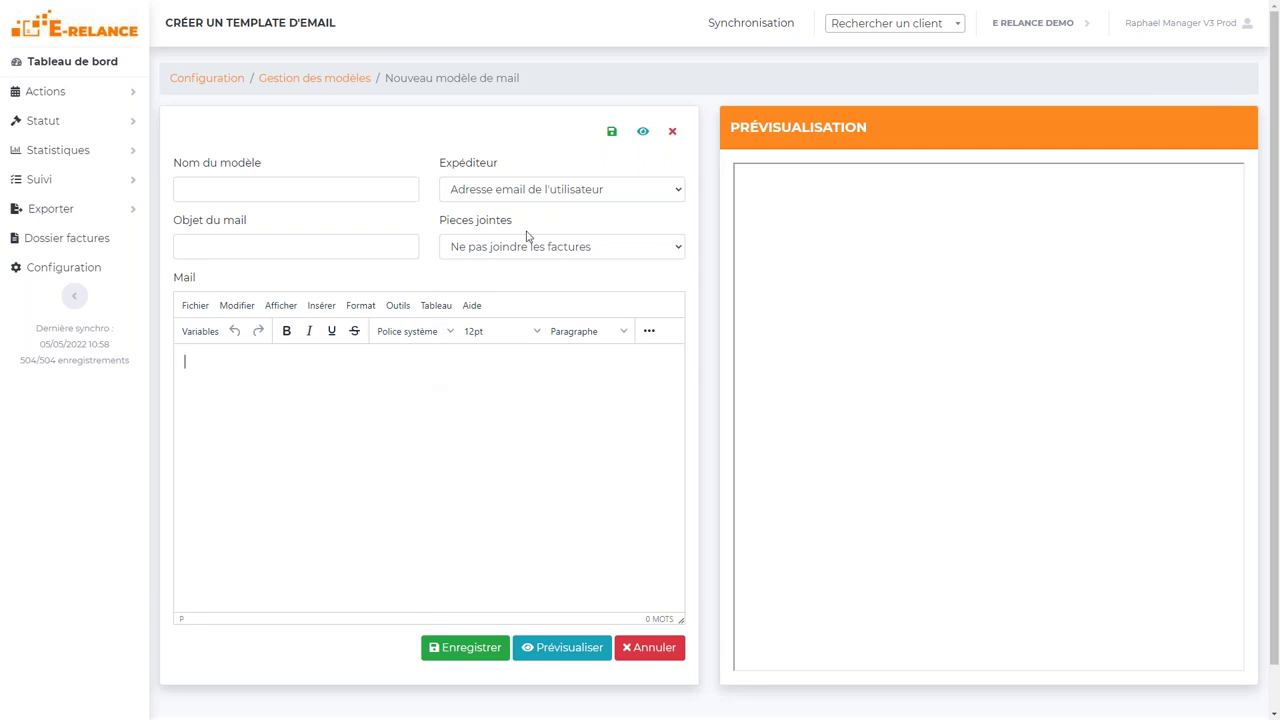
- Review the sender and attachment options of the new email model, keeping Ne pas joindre les factures
left_click(544, 198)
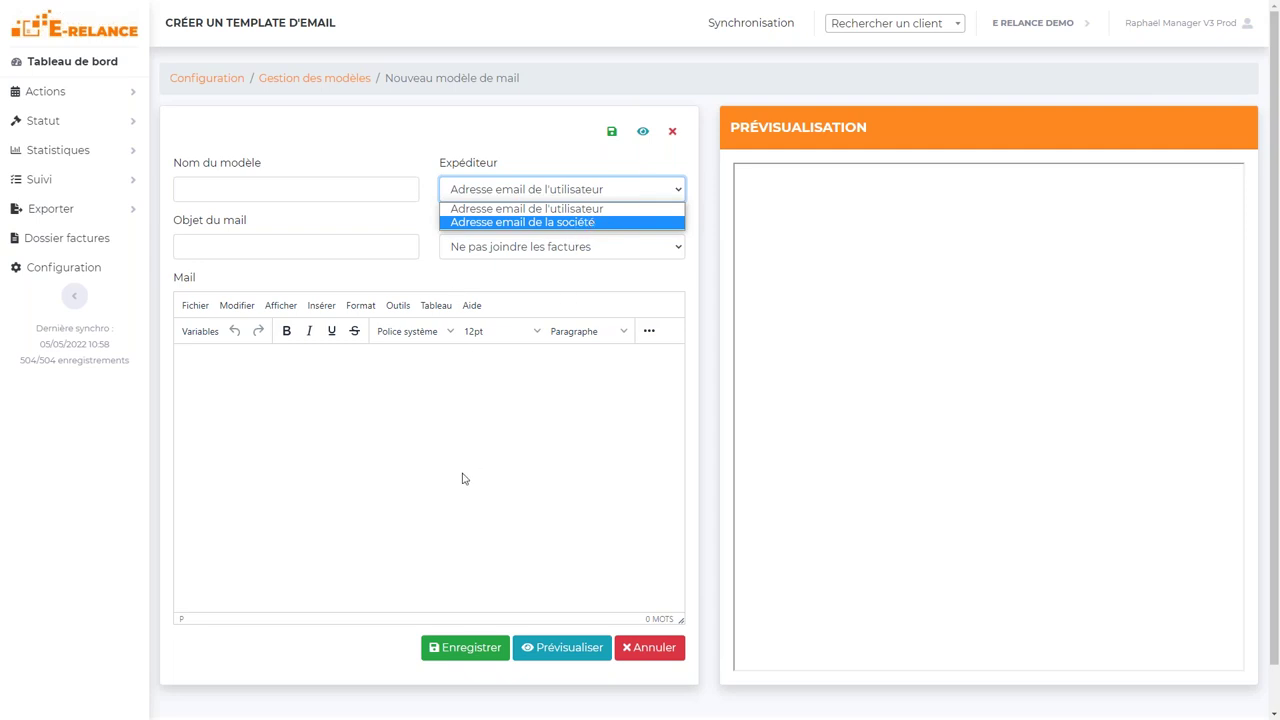
left_click(465, 479)
left_click(612, 249)
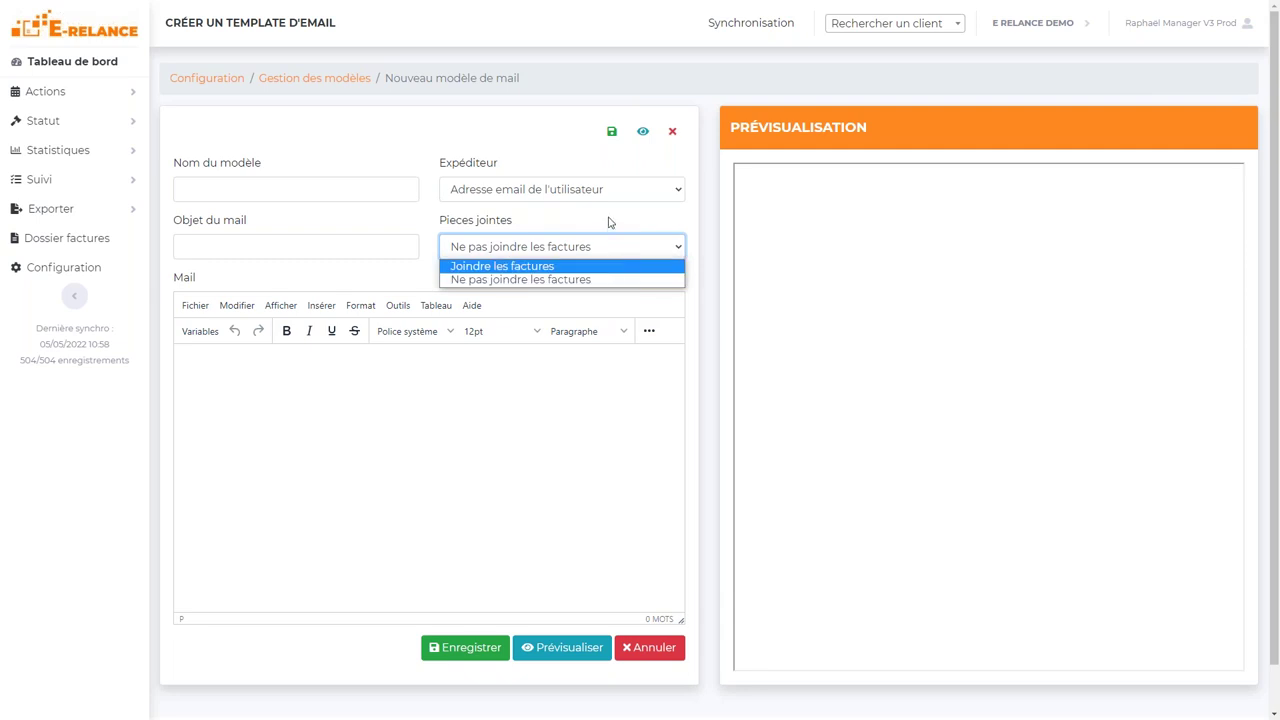
left_click(610, 222)
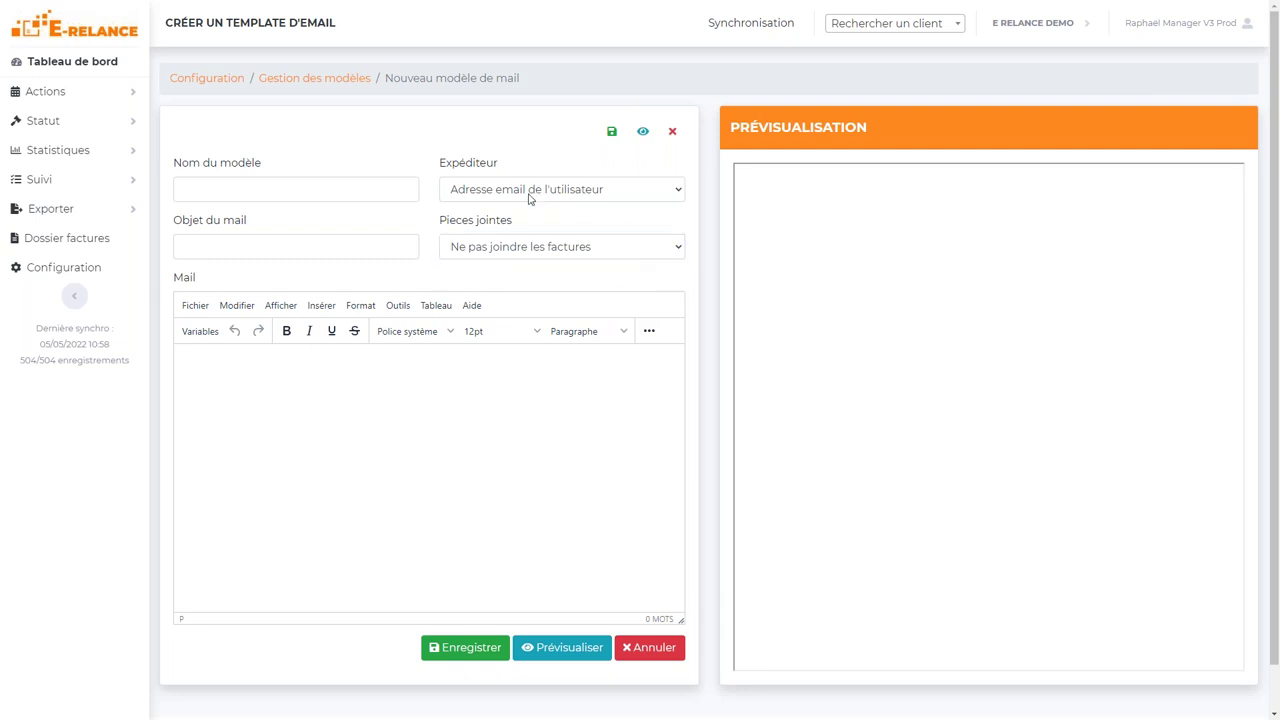
left_click(589, 244)
left_click(568, 281)
- Write "bonjour," as the email body, preview it, and cancel the new email model
type("bojou")
key("BackSpace")
type("njour,")
left_click(562, 643)
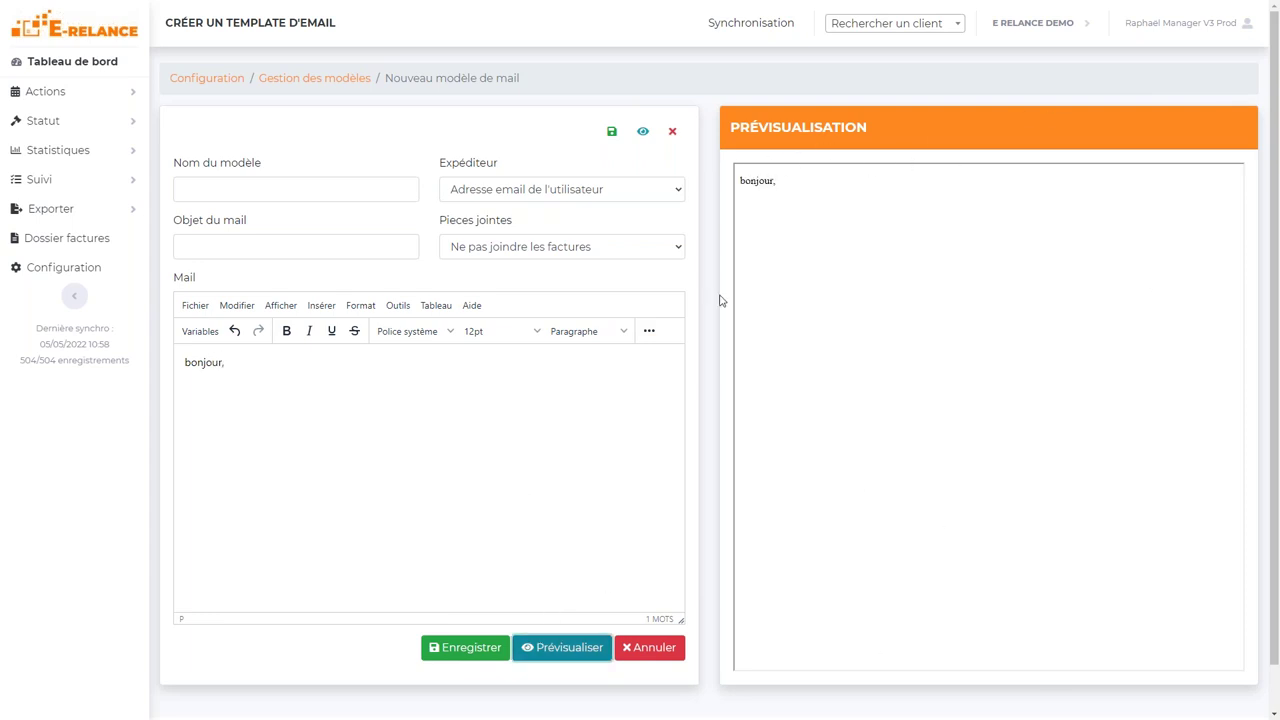
left_click(277, 375)
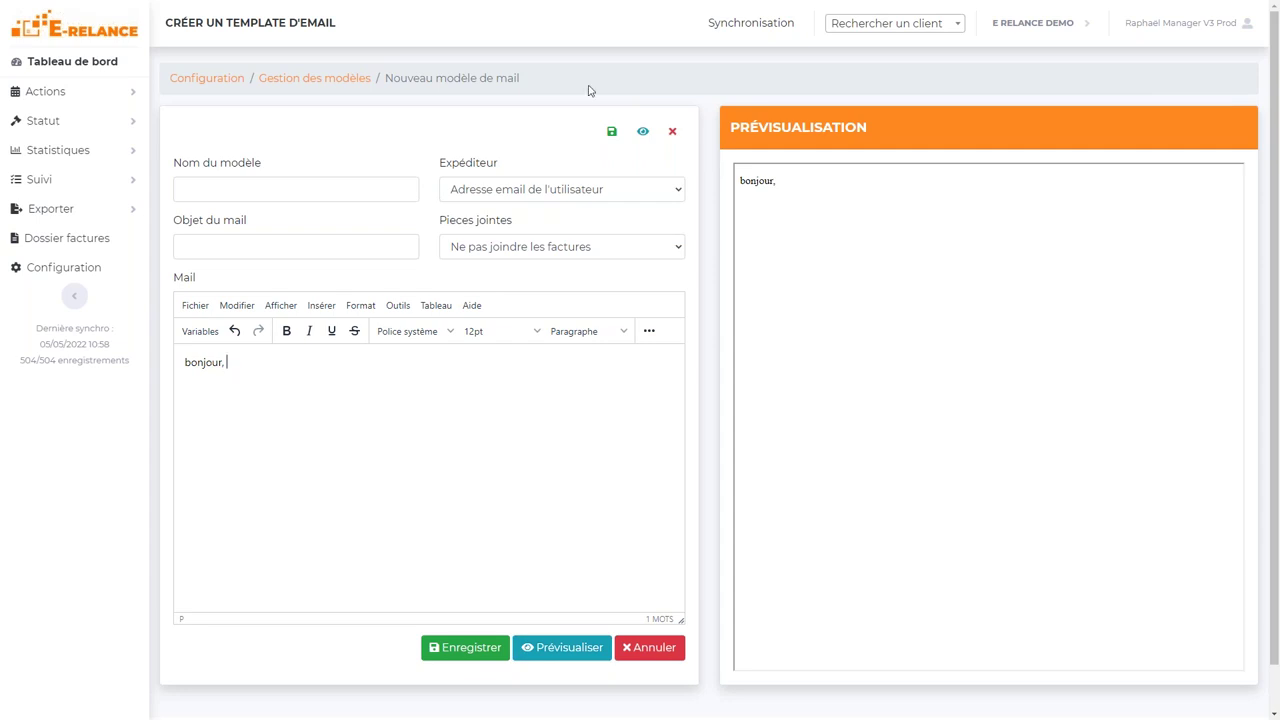
left_click(673, 131)
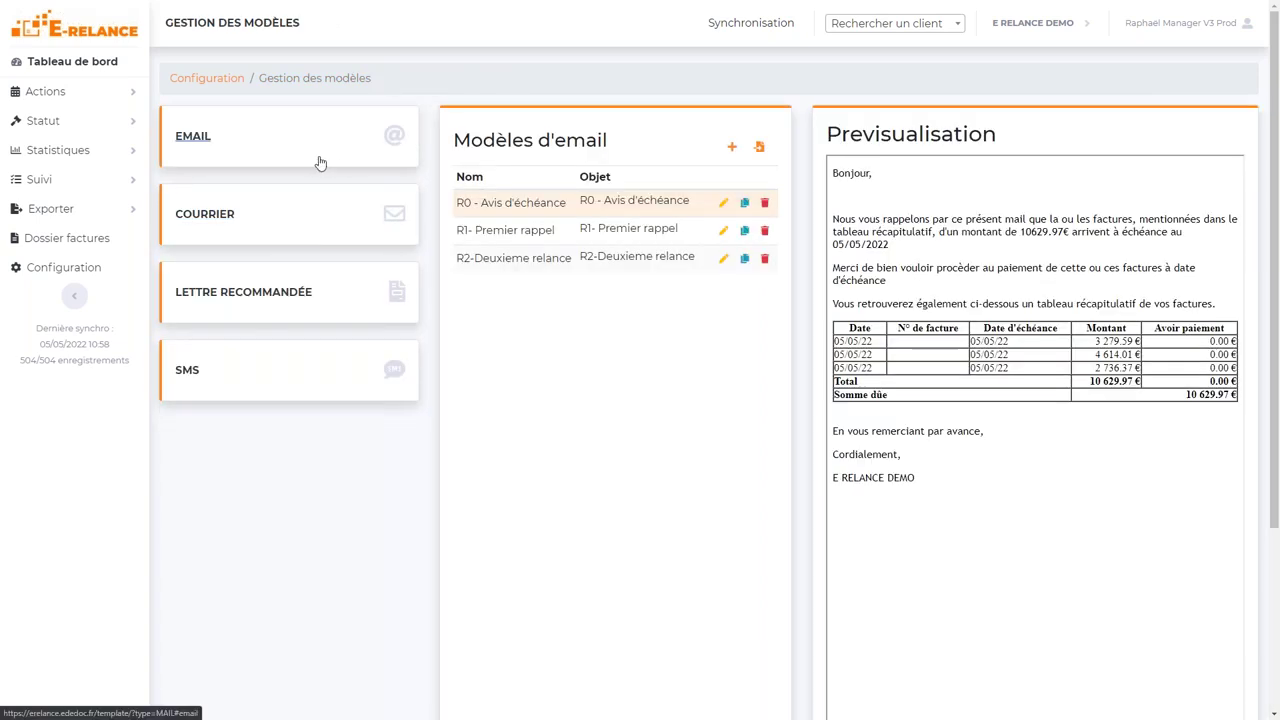
- Look at the letter models, return to the configuration overview and open the Fonds de page settings
left_click(271, 212)
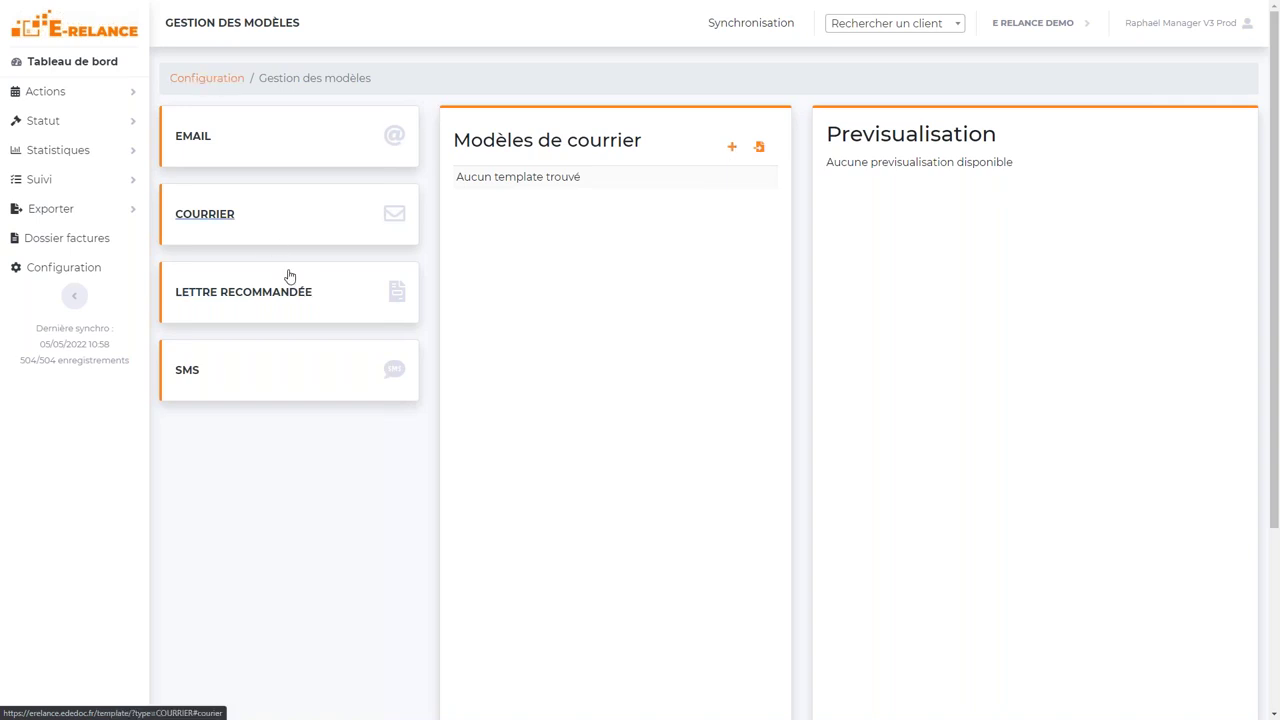
left_click(221, 80)
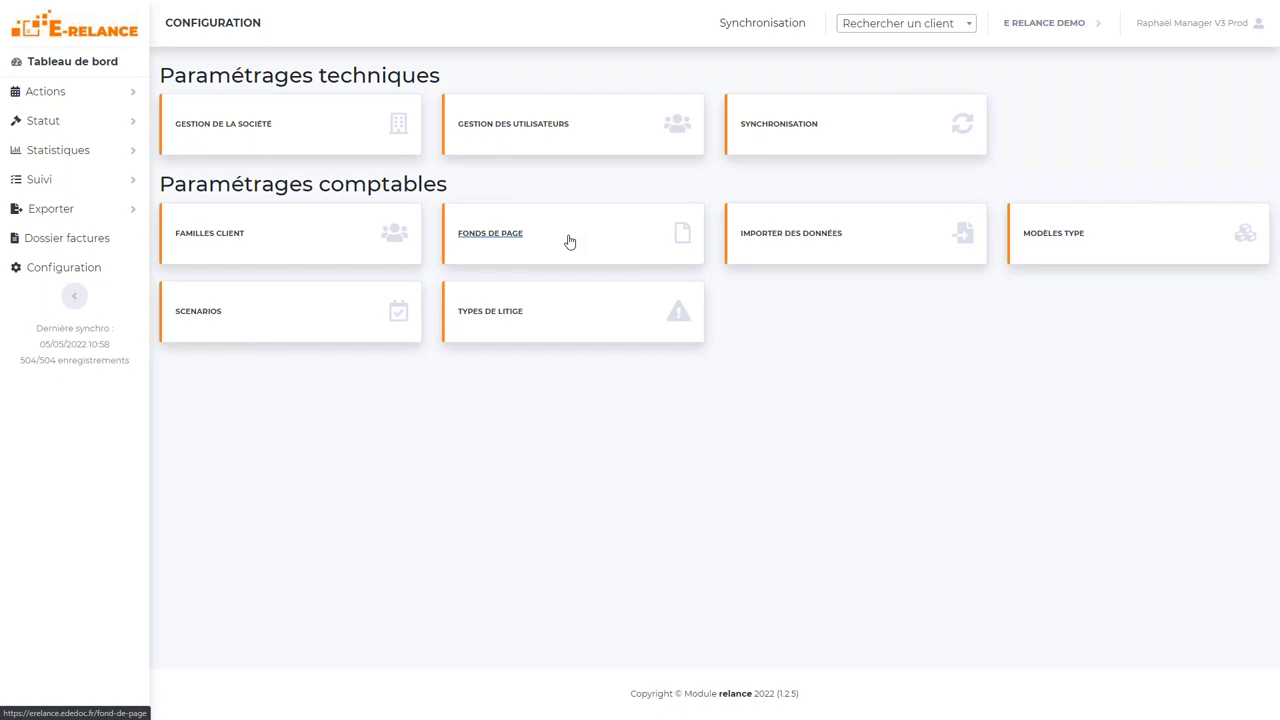
left_click(569, 241)
- Start a new letter model from the Modèles type settings and choose the blank Fond de page option
left_click(1105, 237)
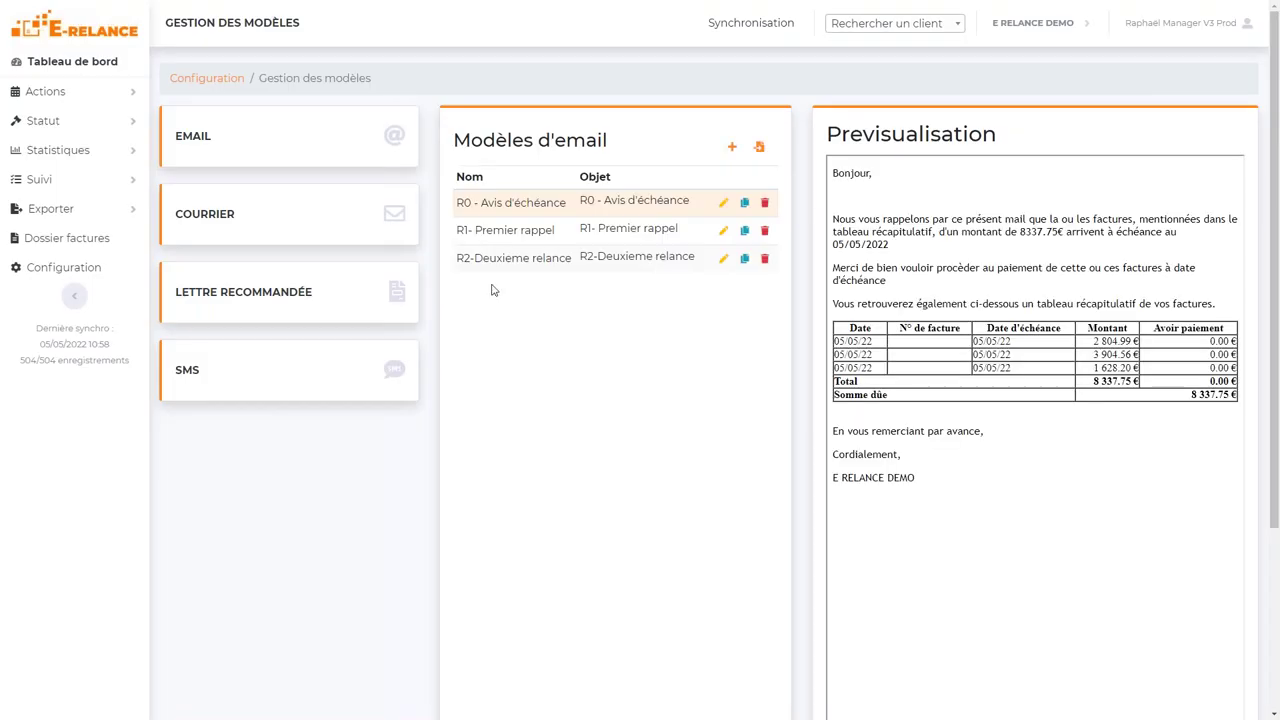
left_click(266, 229)
left_click(734, 150)
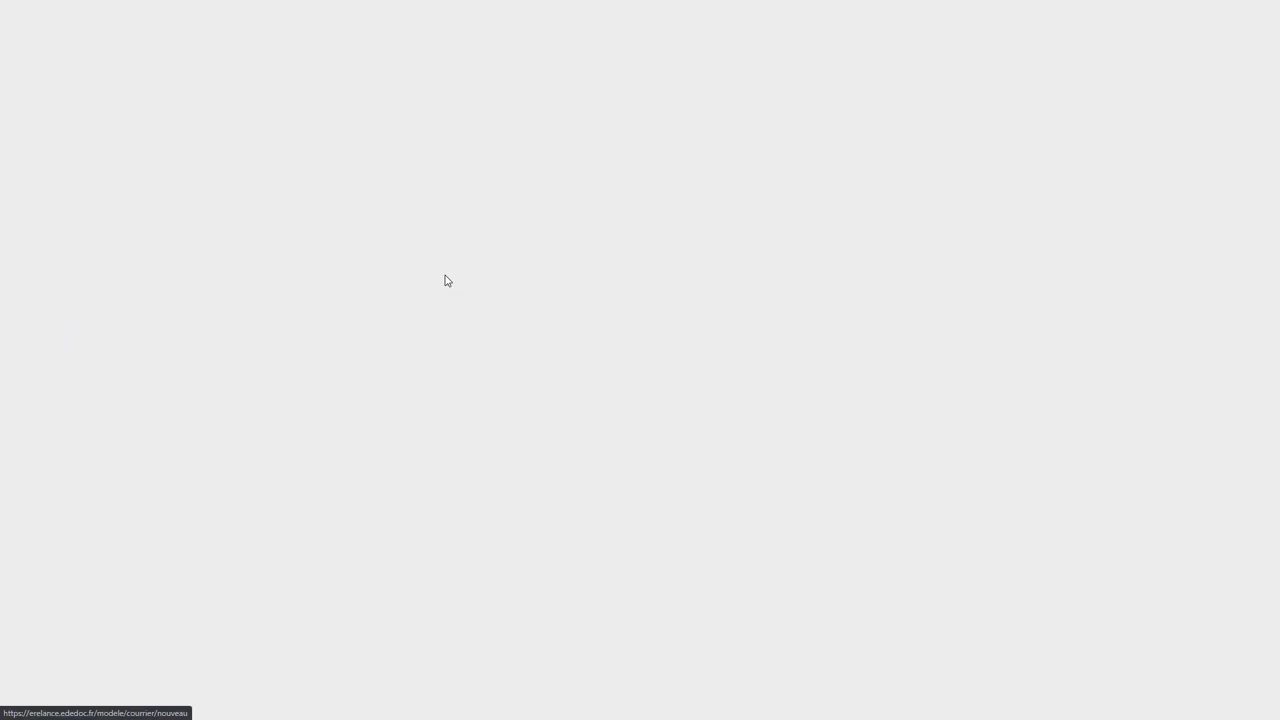
left_click(533, 249)
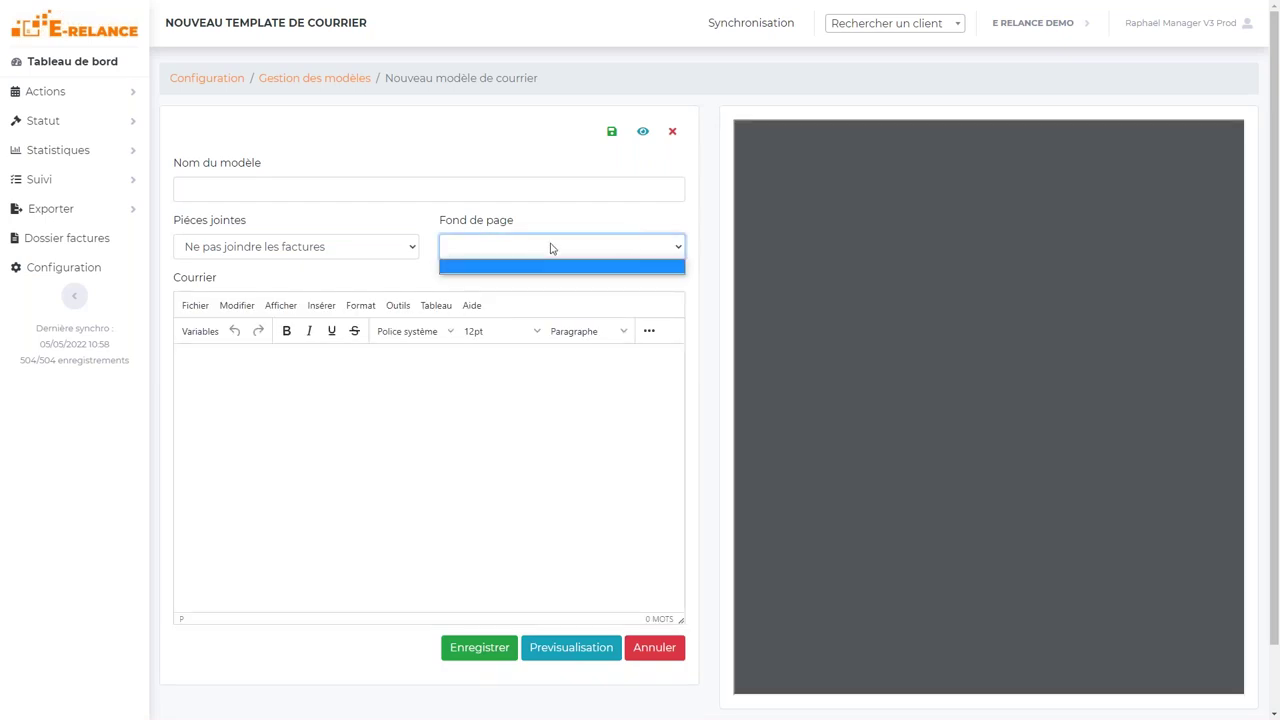
left_click(552, 266)
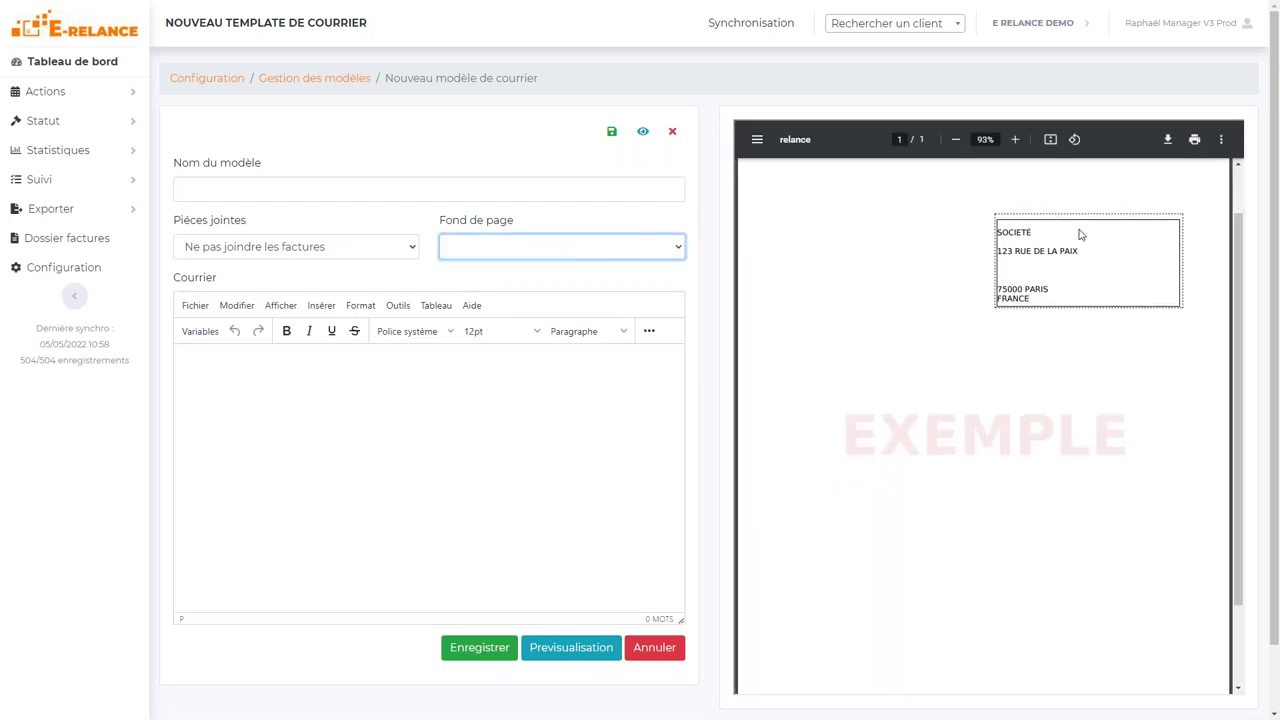
- Examine the page layout and recipient address block in the letter preview, and cancel the new letter model
scroll(1080, 234, "down", 1)
scroll(1014, 234, "up", 2)
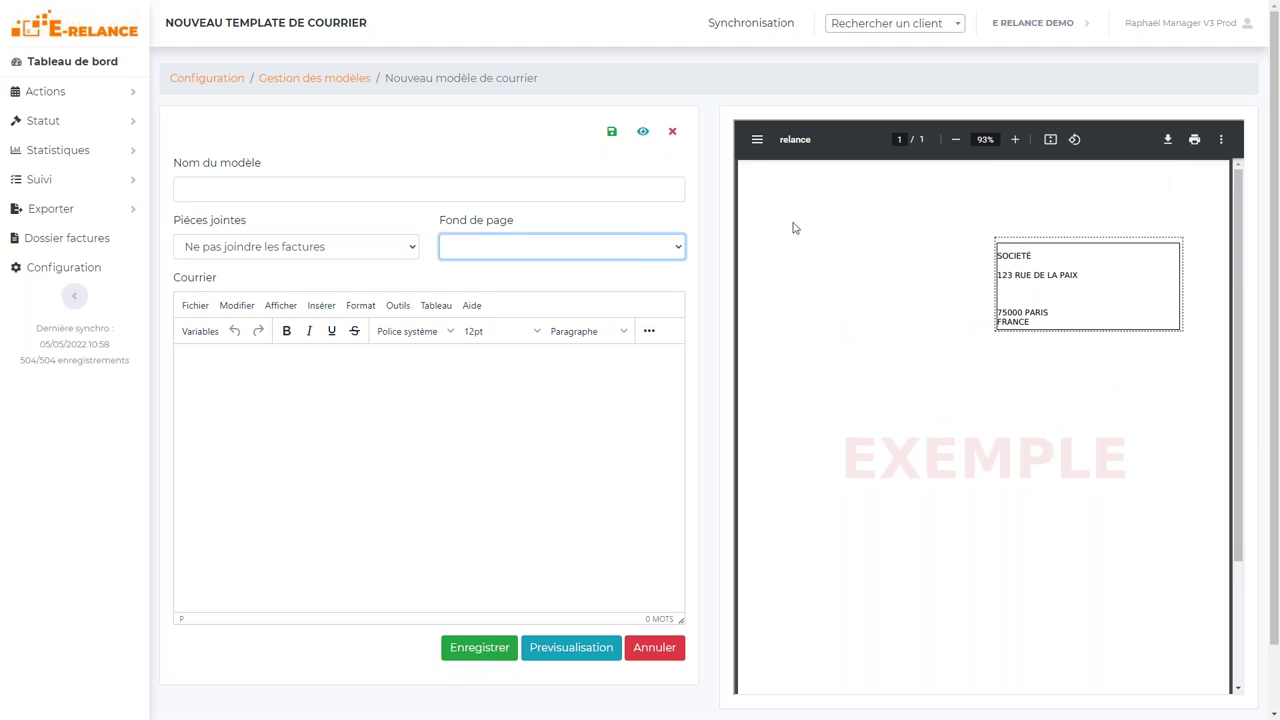
scroll(789, 597, "down", 2)
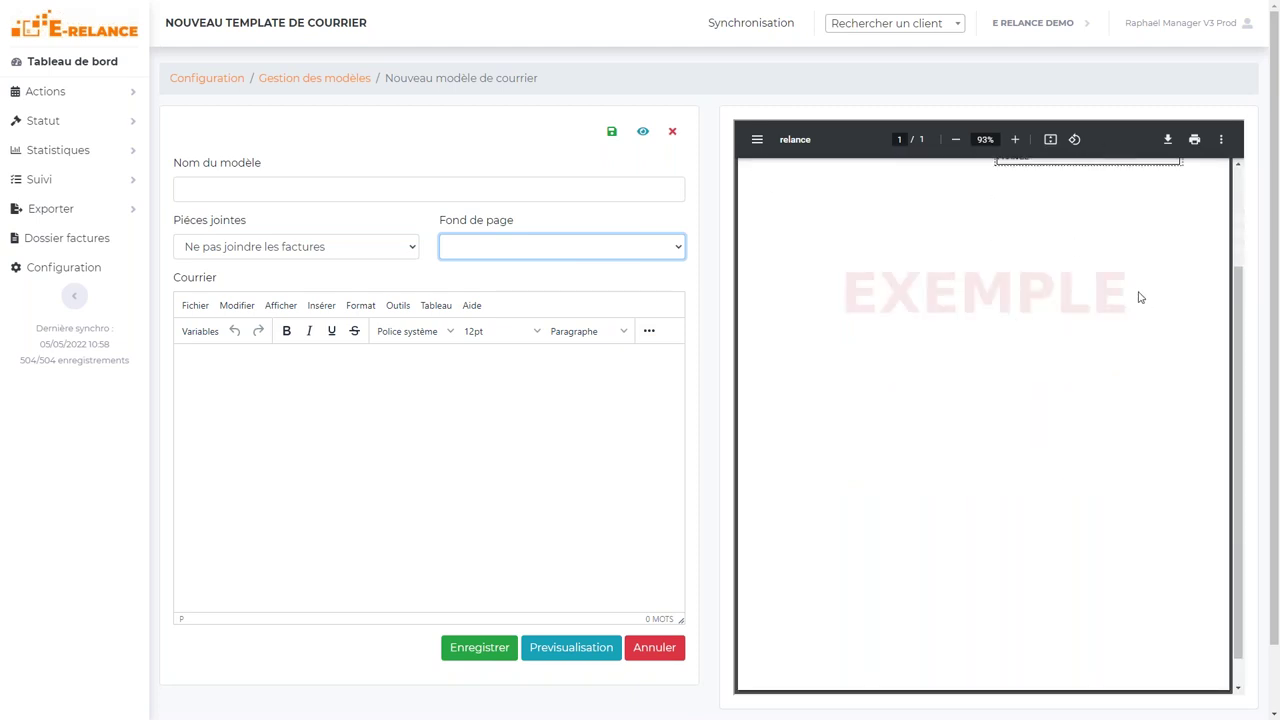
scroll(1140, 297, "up", 2)
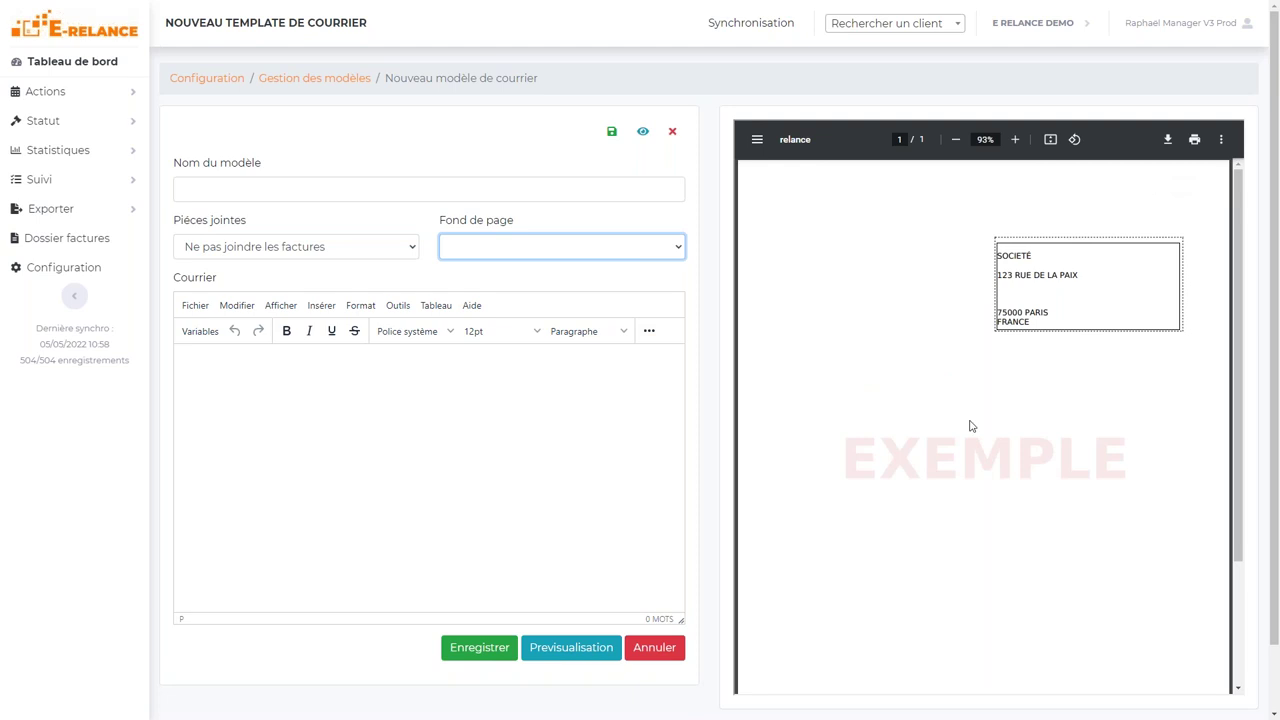
scroll(946, 360, "down", 2)
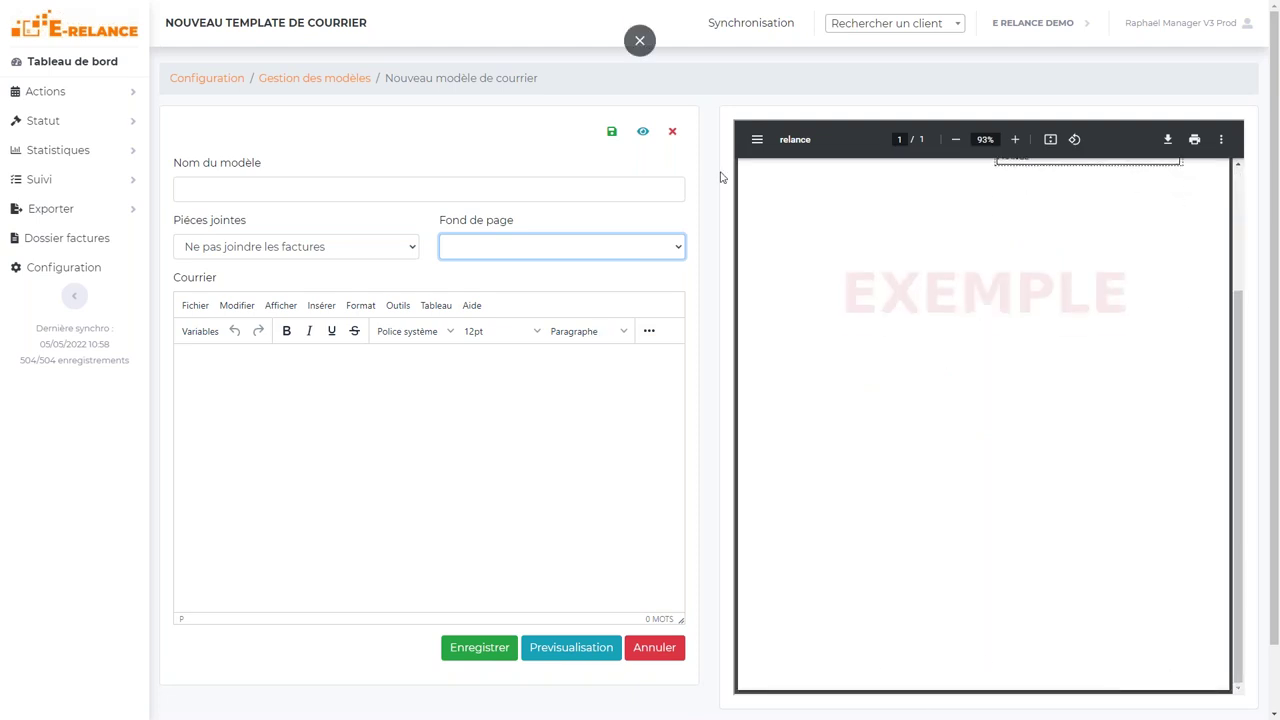
left_click(675, 132)
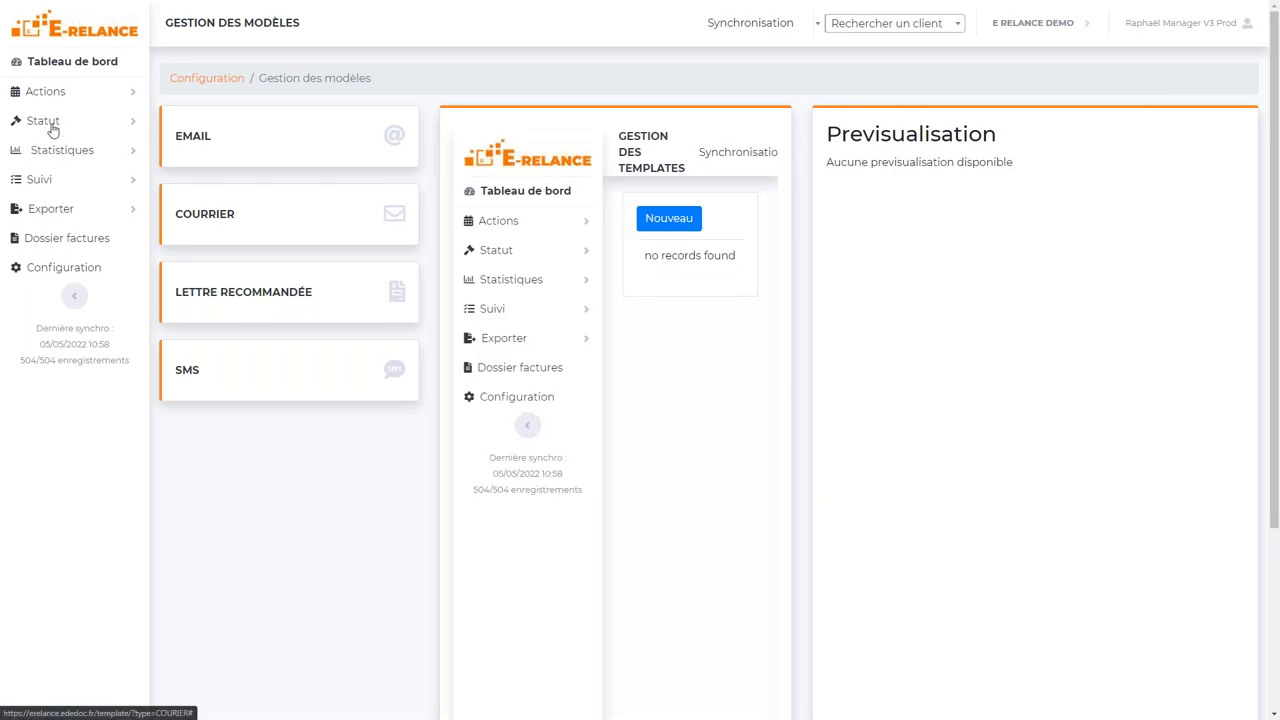
- Return to the Tableau de bord and decline the incoming call
left_click(123, 78)
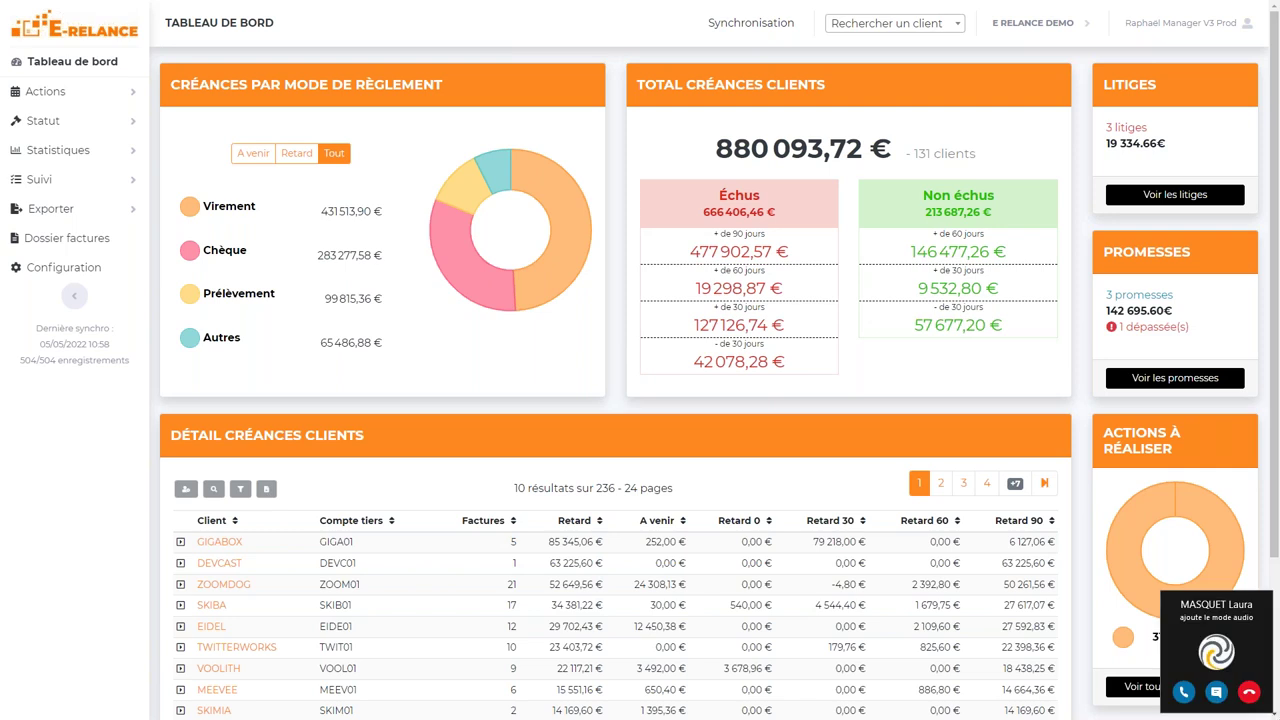
left_click(1250, 692)
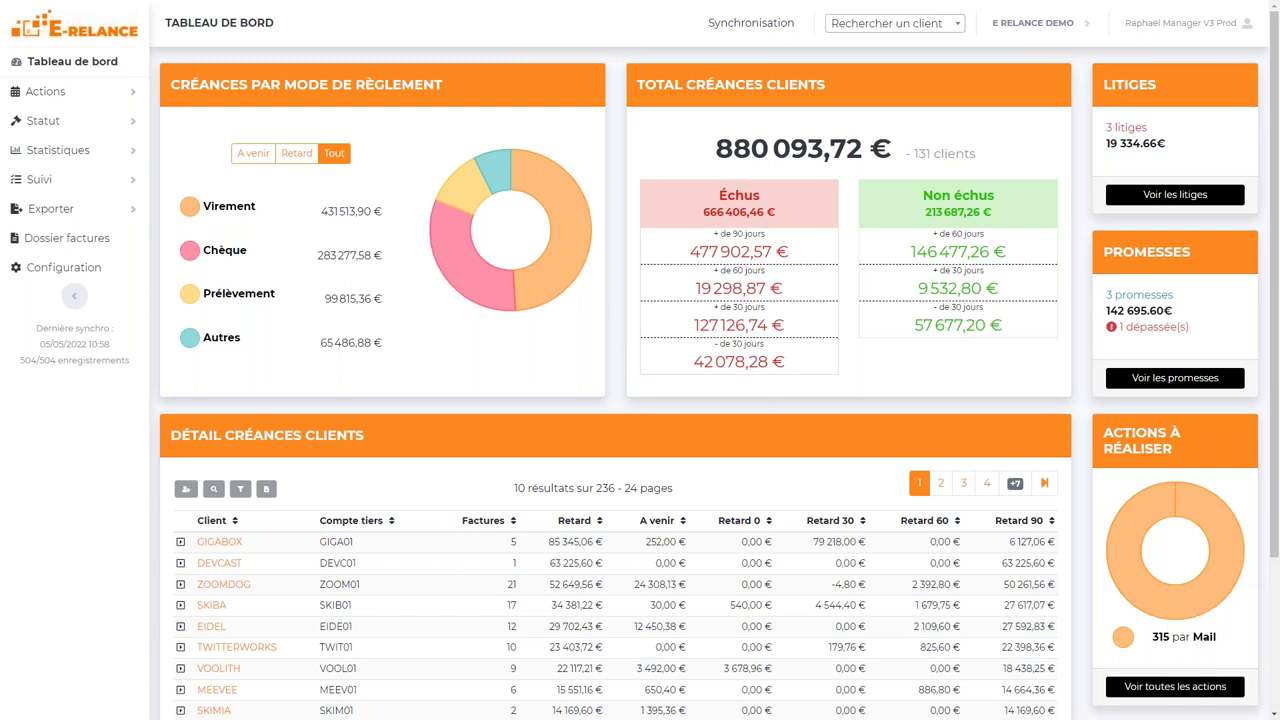